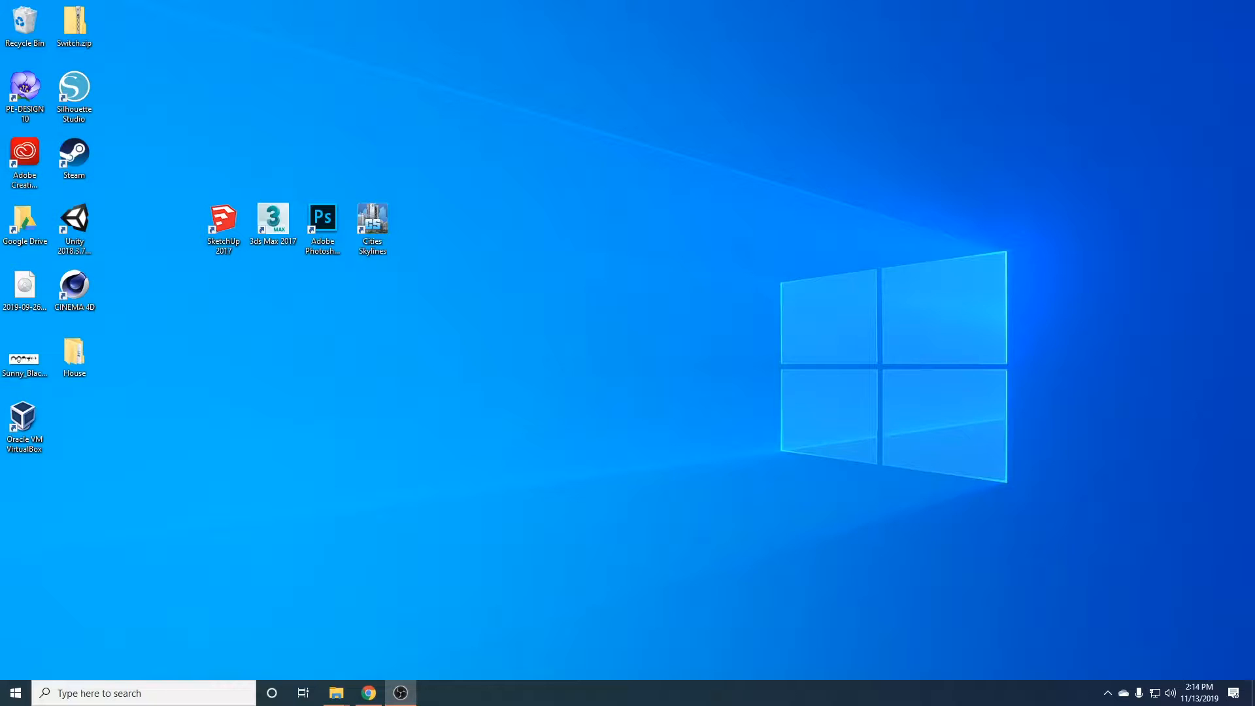
Switch to Google Maps in Chrome and bring Raleigh, North Carolina into close view
{"action": "left_click", "coordinate": [369, 693]}
{"action": "left_click_drag", "start_coordinate": [448, 238], "coordinate": [666, 1]}
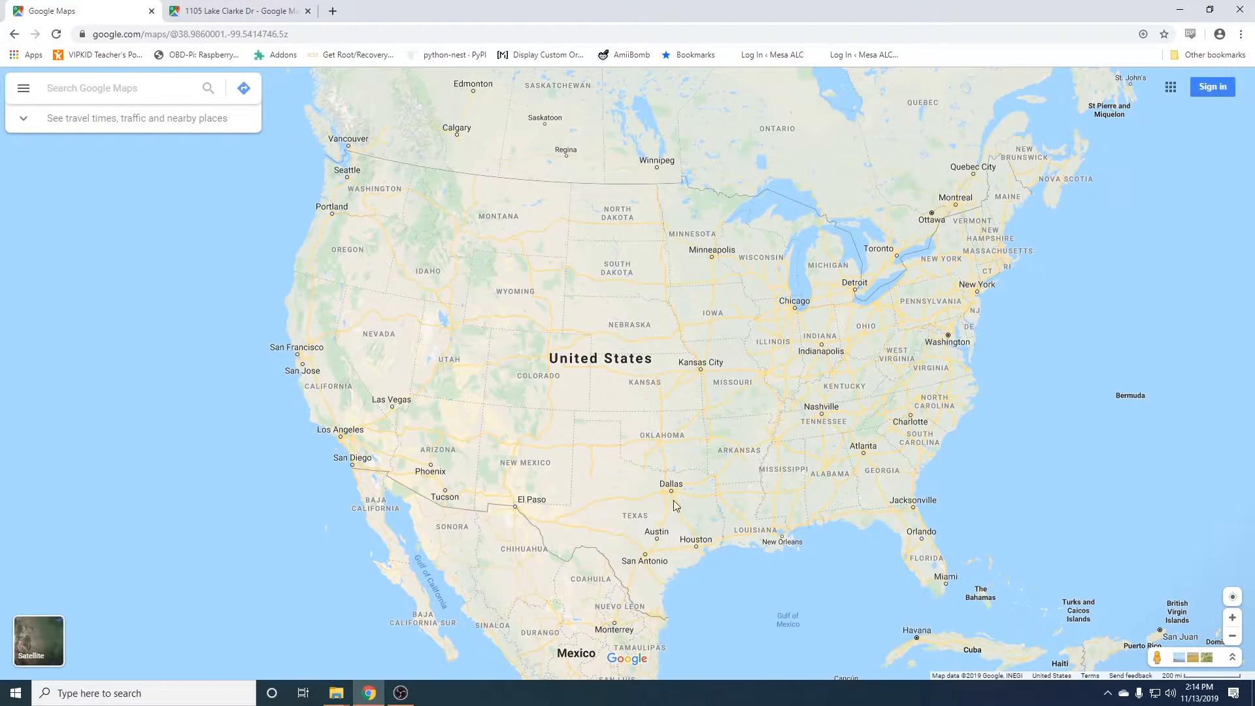
{"action": "left_click_drag", "start_coordinate": [826, 492], "coordinate": [541, 499]}
{"action": "scroll", "coordinate": [671, 418], "scroll_direction": "up", "scroll_amount": 5}
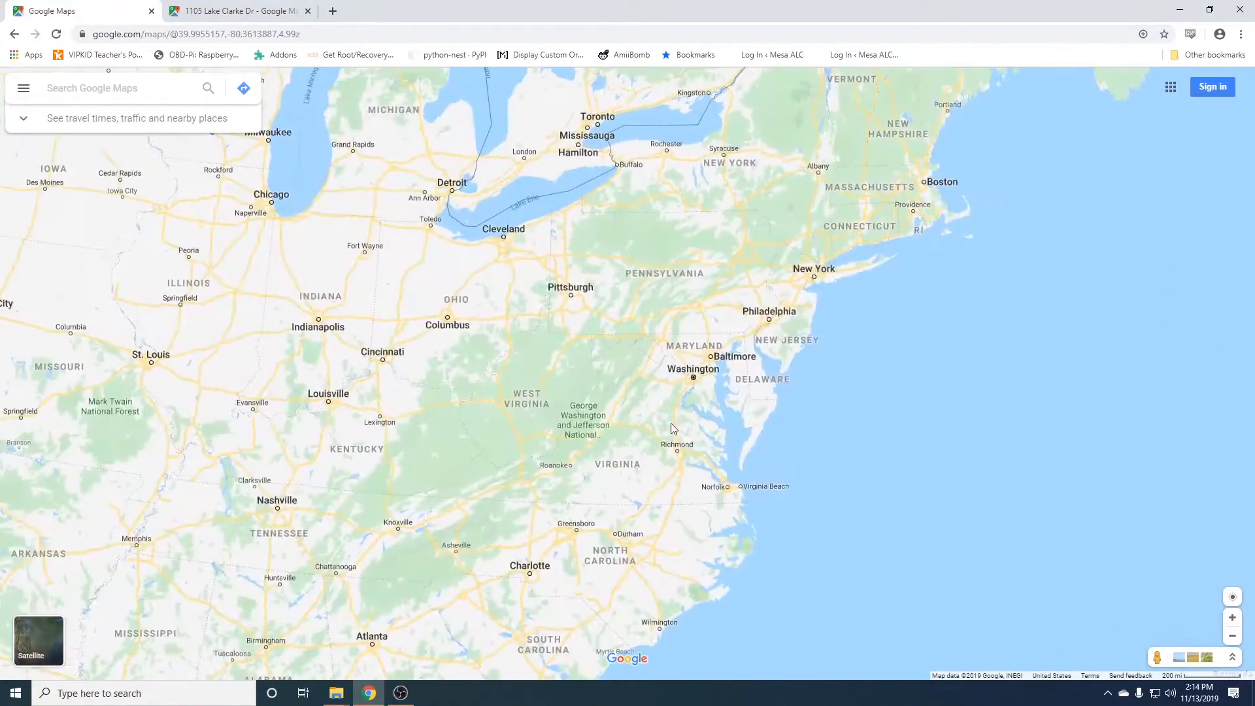
{"action": "left_click_drag", "start_coordinate": [622, 535], "coordinate": [672, 382]}
{"action": "left_click_drag", "start_coordinate": [624, 489], "coordinate": [640, 443]}
{"action": "scroll", "coordinate": [642, 449], "scroll_direction": "up", "scroll_amount": 2}
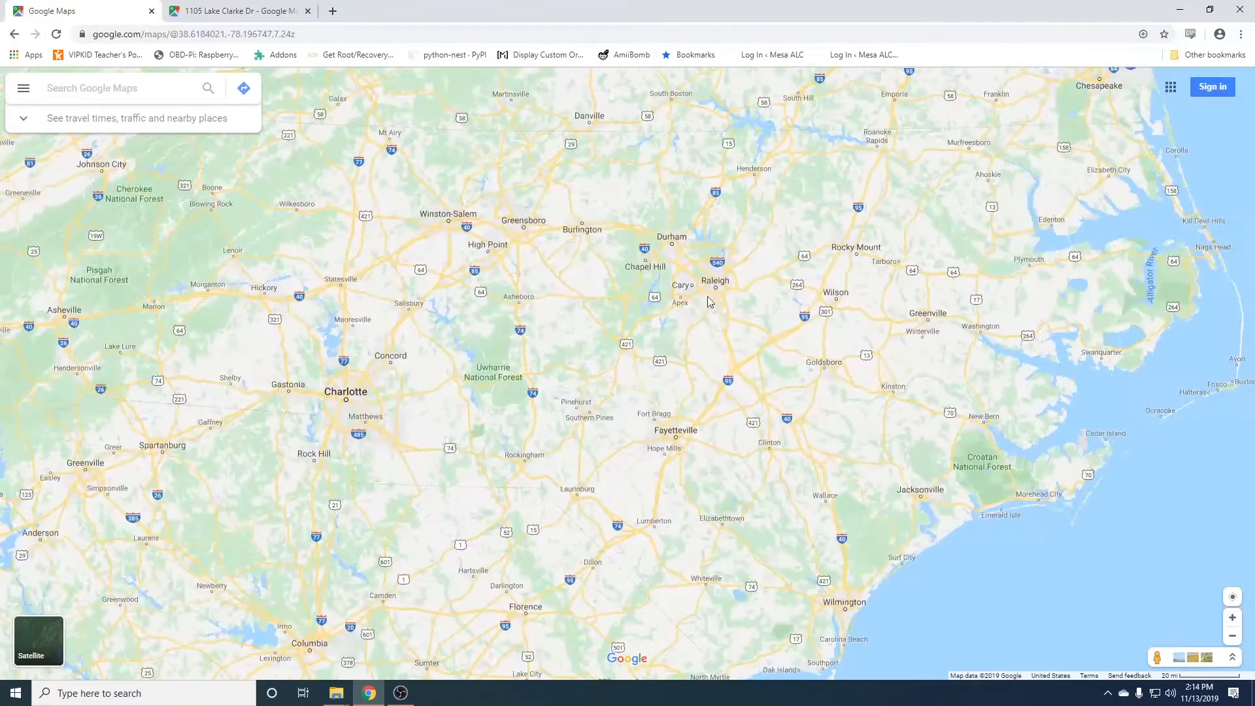
{"action": "scroll", "coordinate": [717, 283], "scroll_direction": "up", "scroll_amount": 3}
{"action": "scroll", "coordinate": [709, 285], "scroll_direction": "up", "scroll_amount": 5}
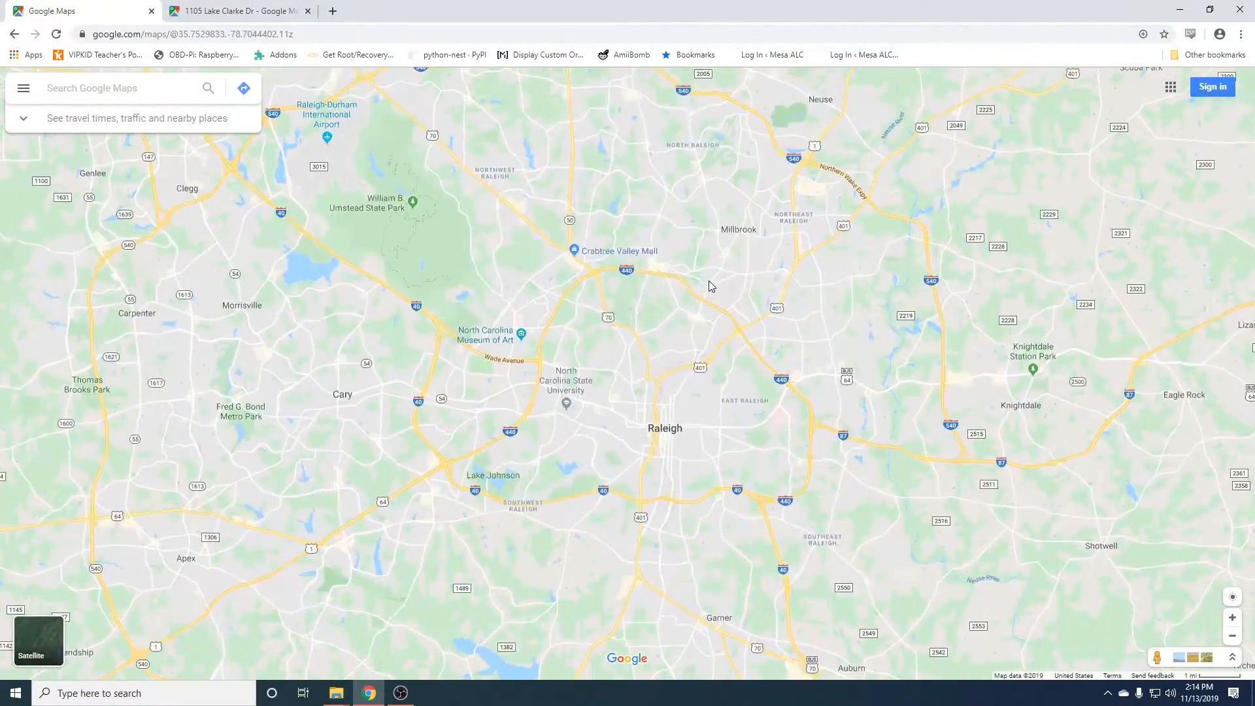
Show the map as satellite imagery and examine the residential neighbourhood around Anderson Dr
{"action": "left_click", "coordinate": [38, 644]}
{"action": "scroll", "coordinate": [686, 473], "scroll_direction": "up", "scroll_amount": 3}
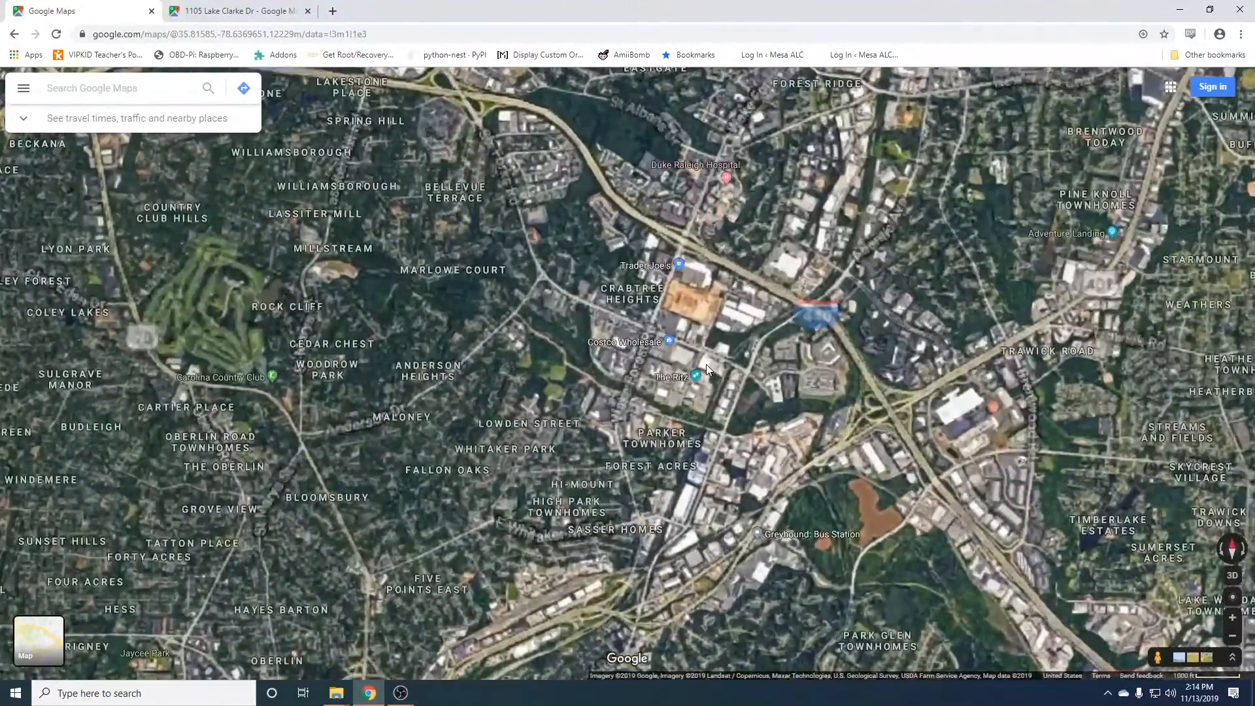
{"action": "scroll", "coordinate": [706, 370], "scroll_direction": "up", "scroll_amount": 2}
{"action": "left_click_drag", "start_coordinate": [137, 346], "coordinate": [465, 322]}
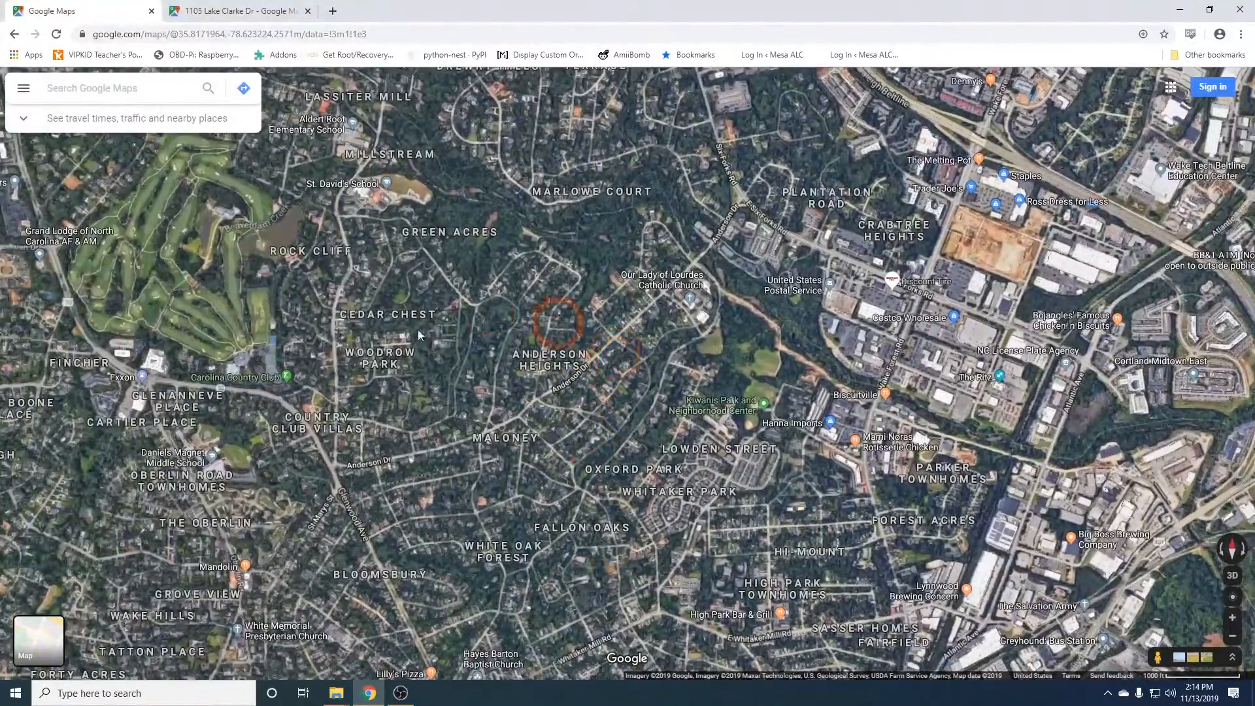
{"action": "scroll", "coordinate": [500, 473], "scroll_direction": "up", "scroll_amount": 4}
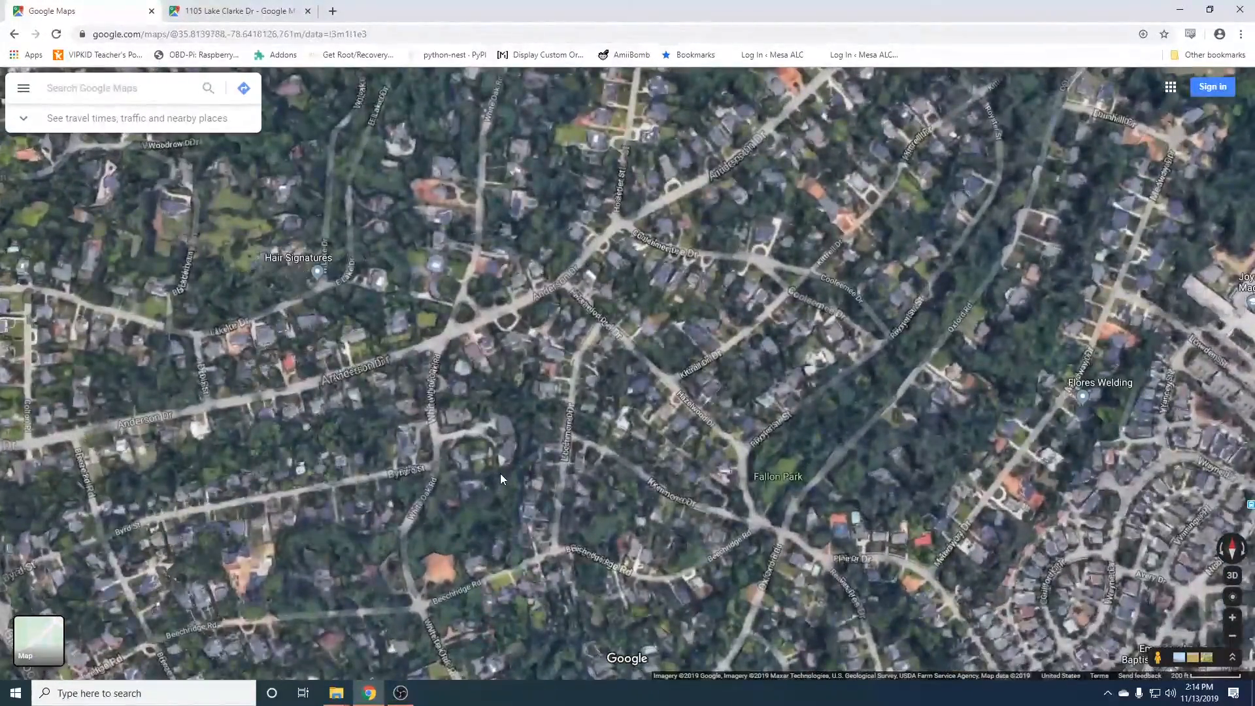
{"action": "scroll", "coordinate": [500, 473], "scroll_direction": "up", "scroll_amount": 1}
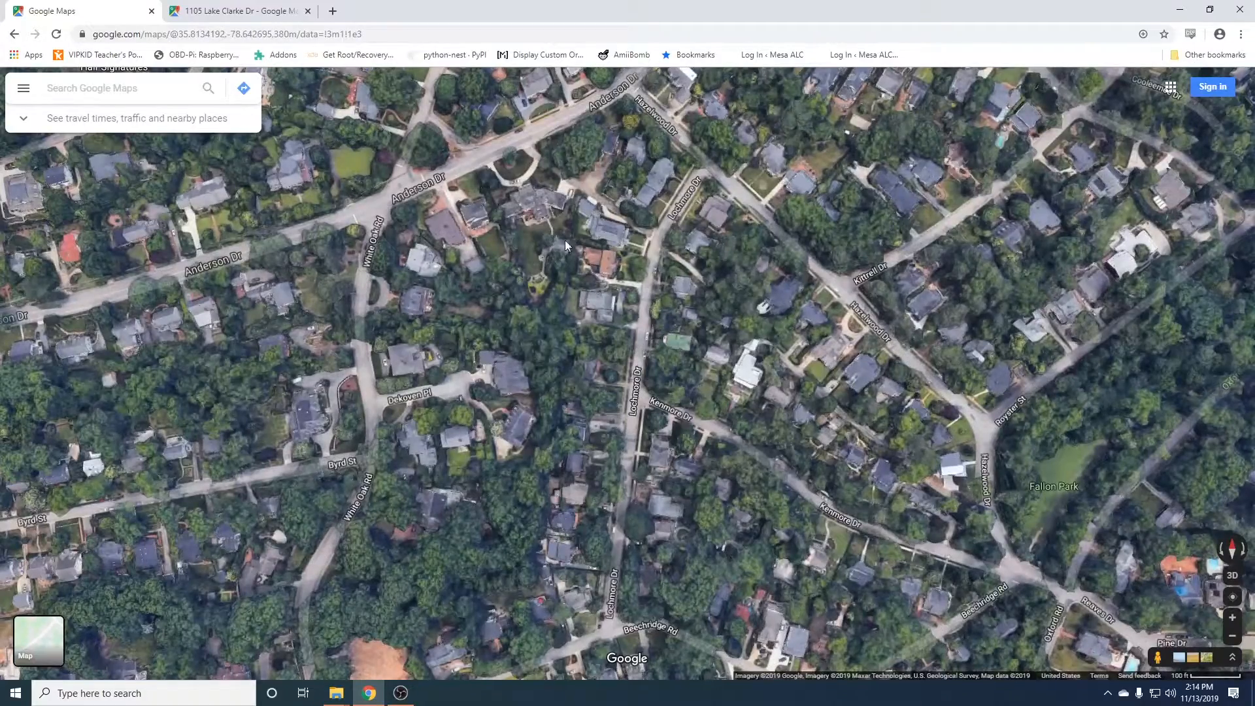
Survey the houses along Anderson Dr as far as its junction with St Marys St
{"action": "left_click_drag", "start_coordinate": [789, 250], "coordinate": [686, 551]}
{"action": "left_click_drag", "start_coordinate": [743, 184], "coordinate": [577, 494]}
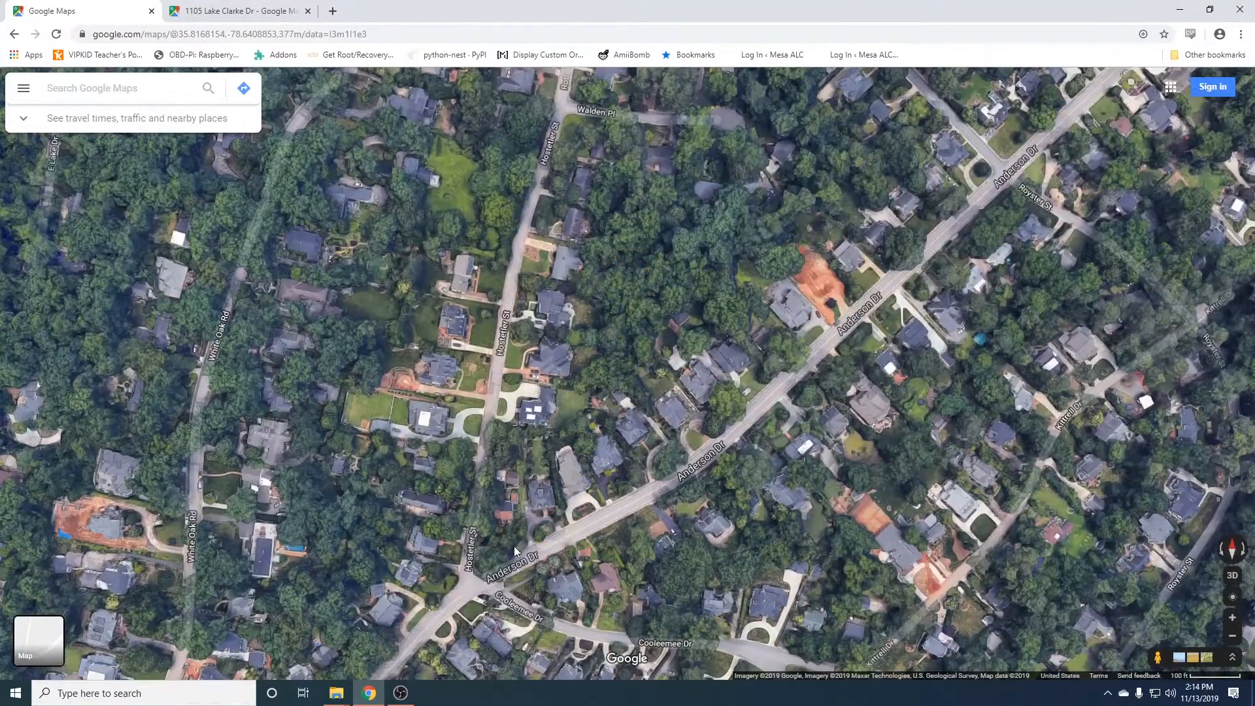
{"action": "left_click_drag", "start_coordinate": [515, 550], "coordinate": [857, 187]}
{"action": "left_click_drag", "start_coordinate": [327, 472], "coordinate": [811, 295]}
{"action": "left_click_drag", "start_coordinate": [544, 381], "coordinate": [1108, 292]}
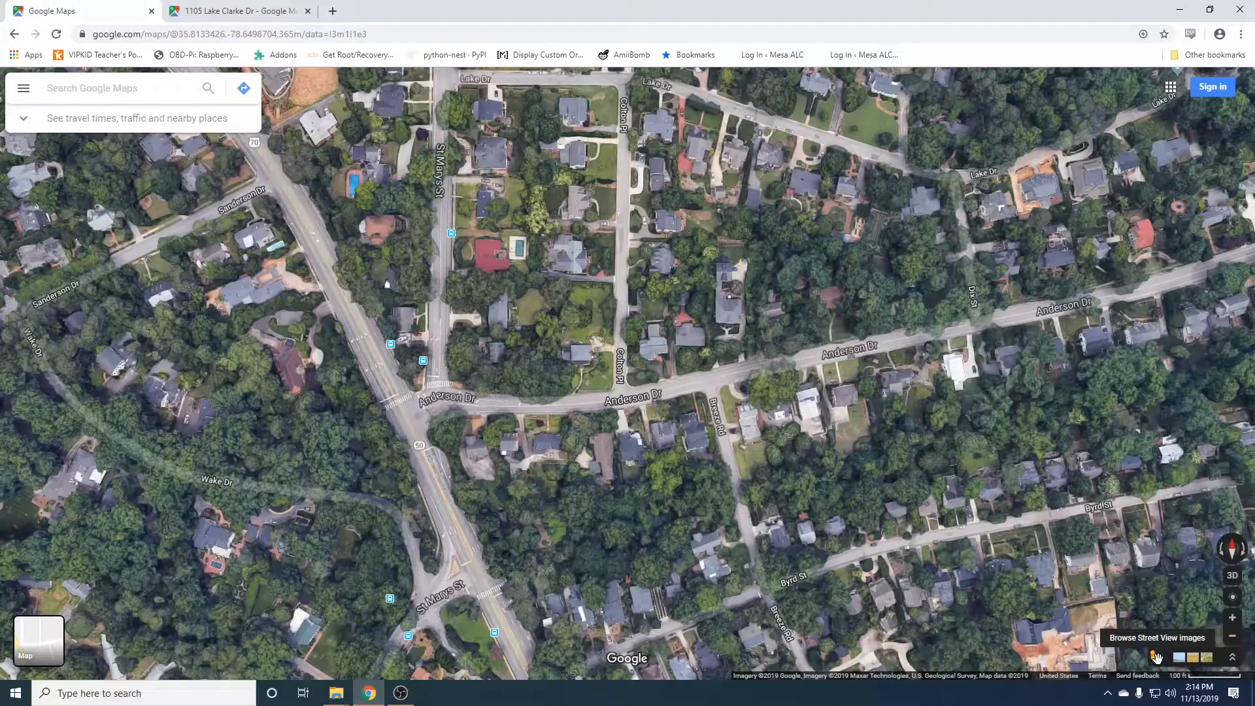
Enter Street View on St Marys St and follow the road toward the Anderson Dr intersection
{"action": "left_click_drag", "start_coordinate": [1159, 655], "coordinate": [500, 402]}
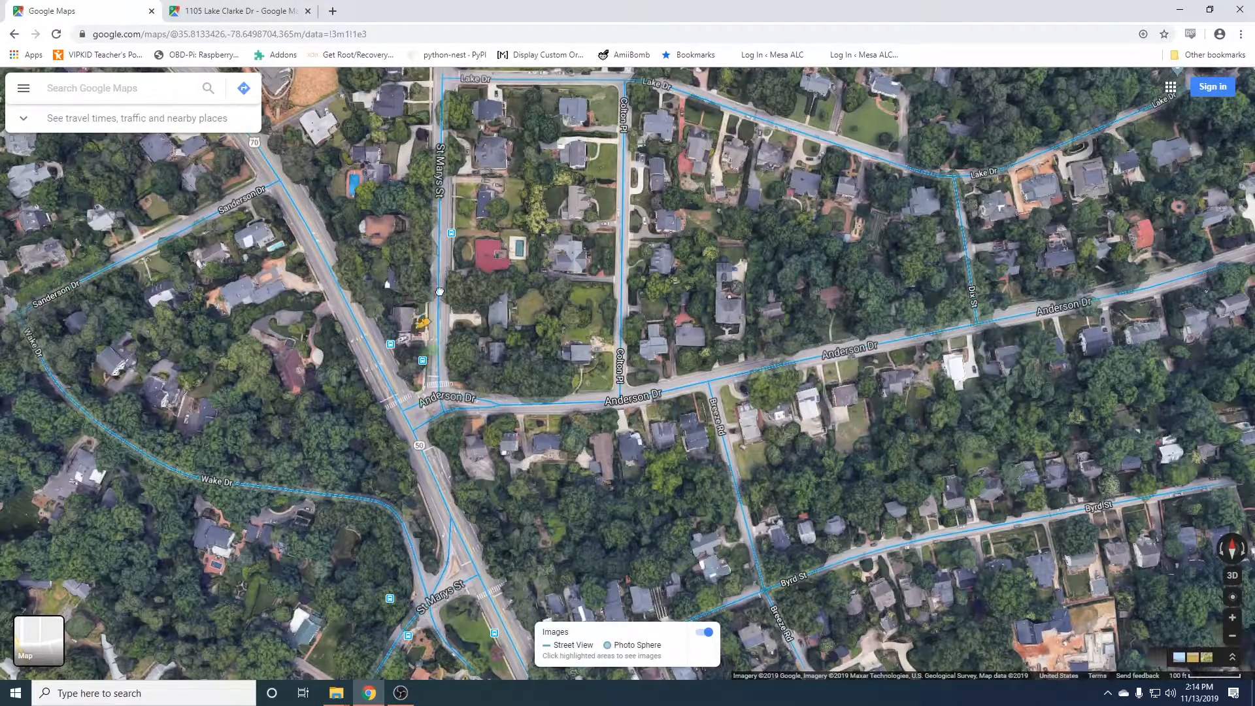
{"action": "left_click_drag", "start_coordinate": [607, 258], "coordinate": [439, 230]}
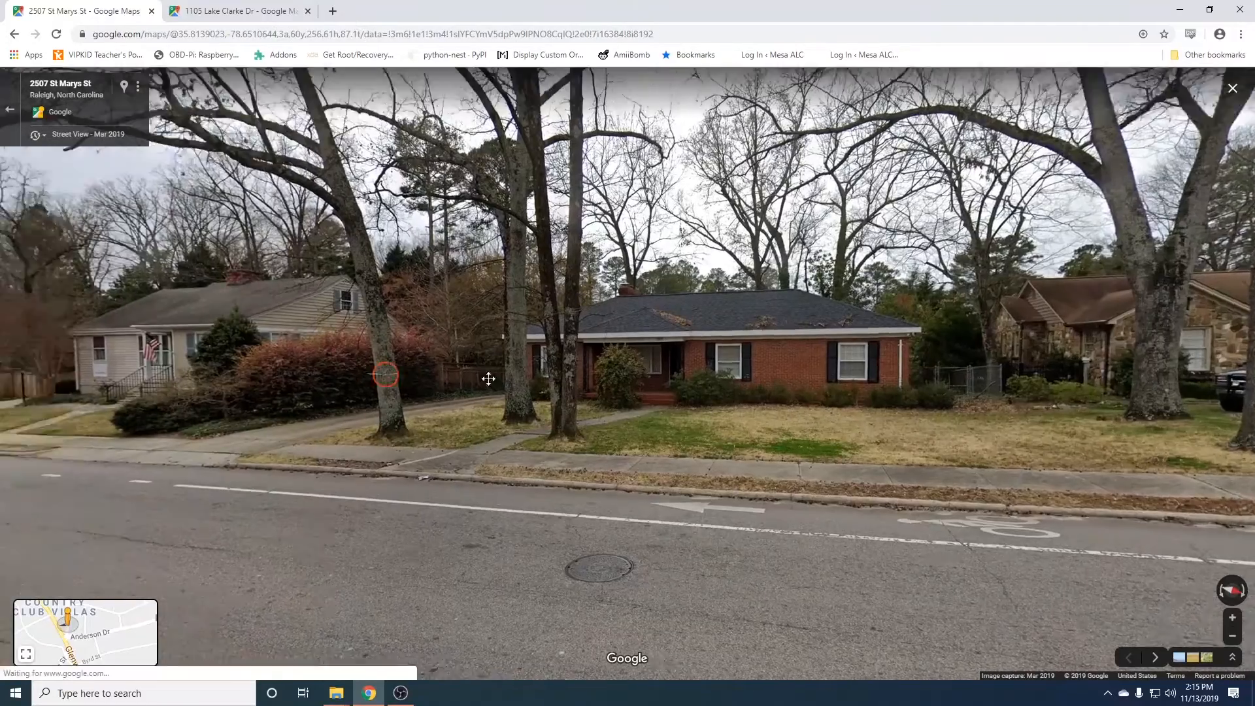
{"action": "left_click_drag", "start_coordinate": [489, 378], "coordinate": [827, 389]}
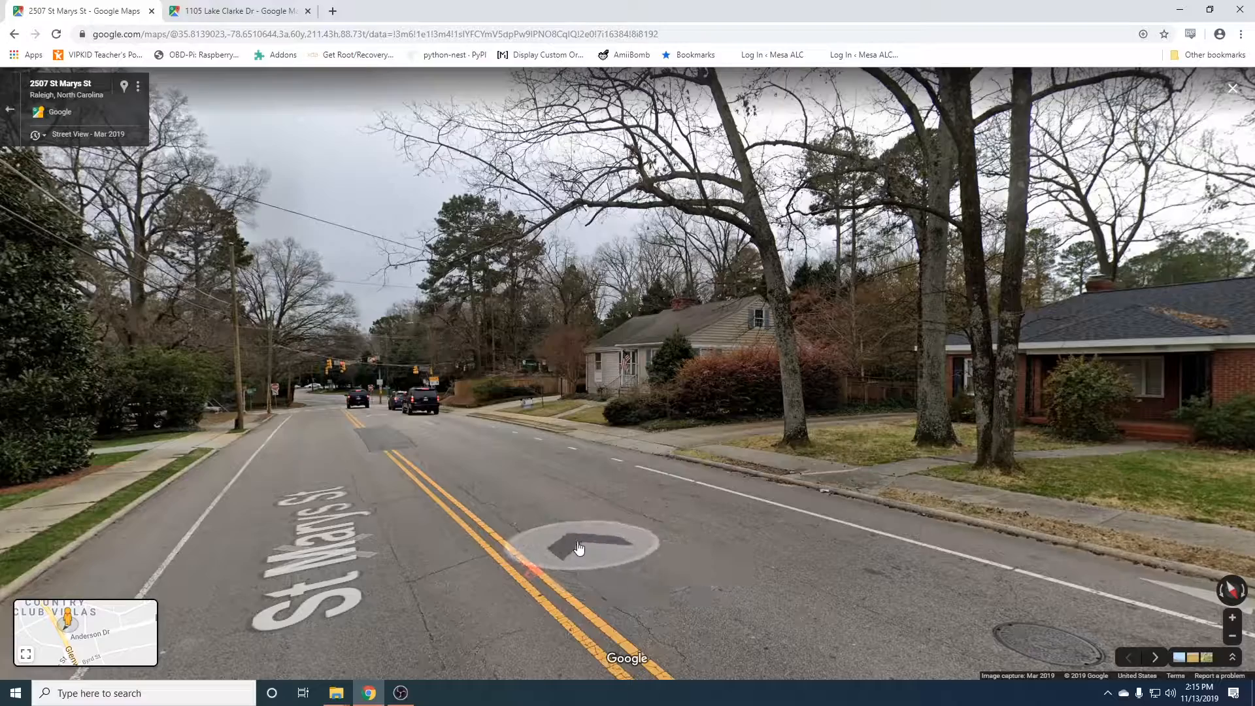
{"action": "left_click", "coordinate": [442, 453]}
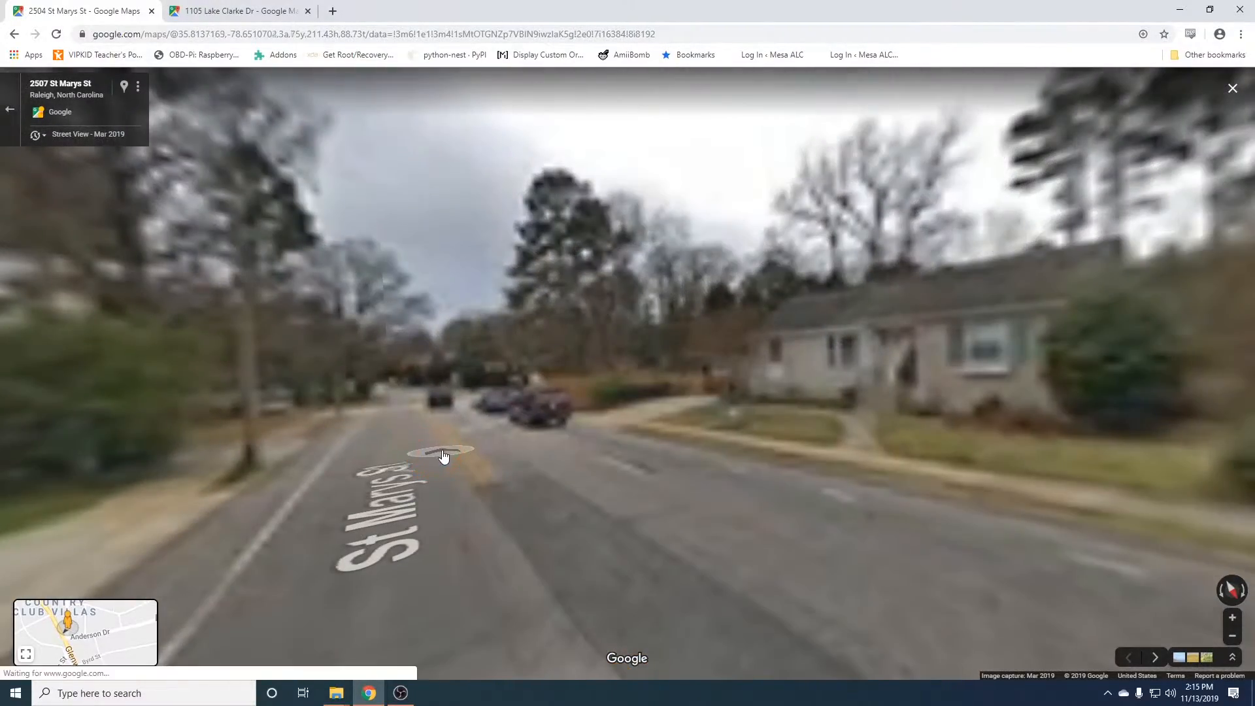
{"action": "left_click", "coordinate": [441, 451]}
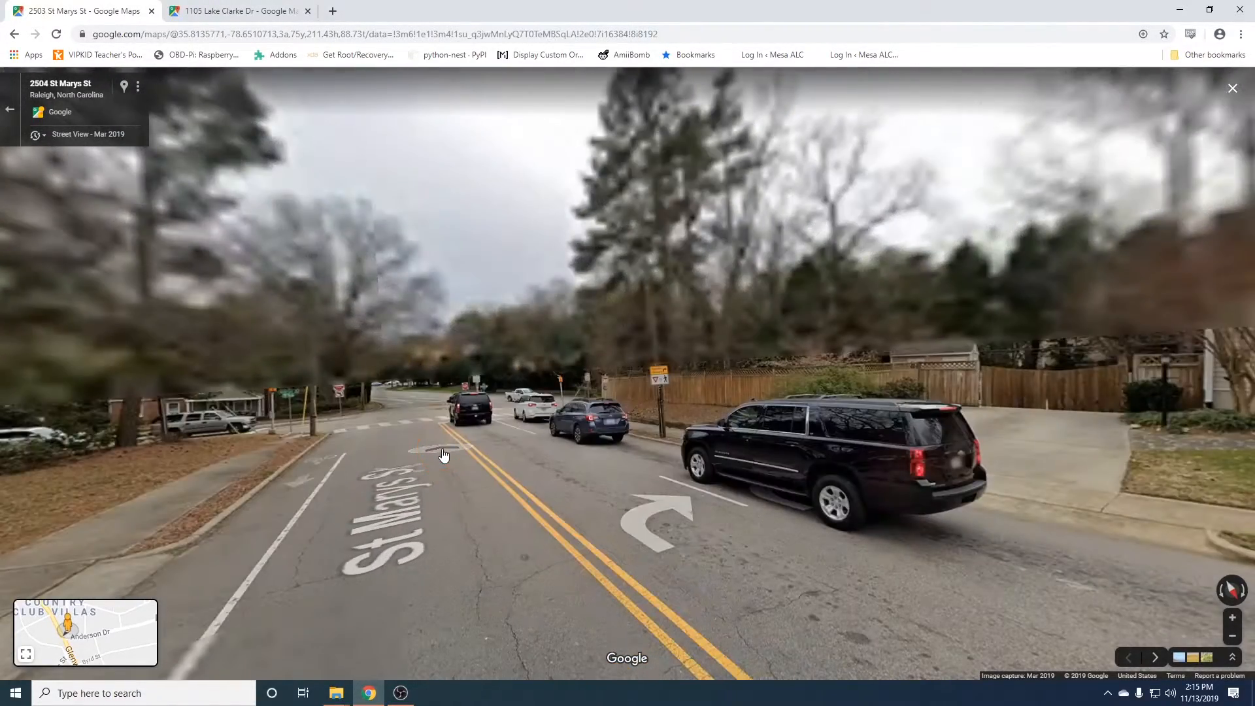
Turn around in Street View and face the front of the beige house on St Marys St
{"action": "left_click", "coordinate": [426, 442]}
{"action": "left_click_drag", "start_coordinate": [899, 569], "coordinate": [189, 425]}
{"action": "left_click_drag", "start_coordinate": [991, 453], "coordinate": [678, 455]}
{"action": "left_click", "coordinate": [862, 263]}
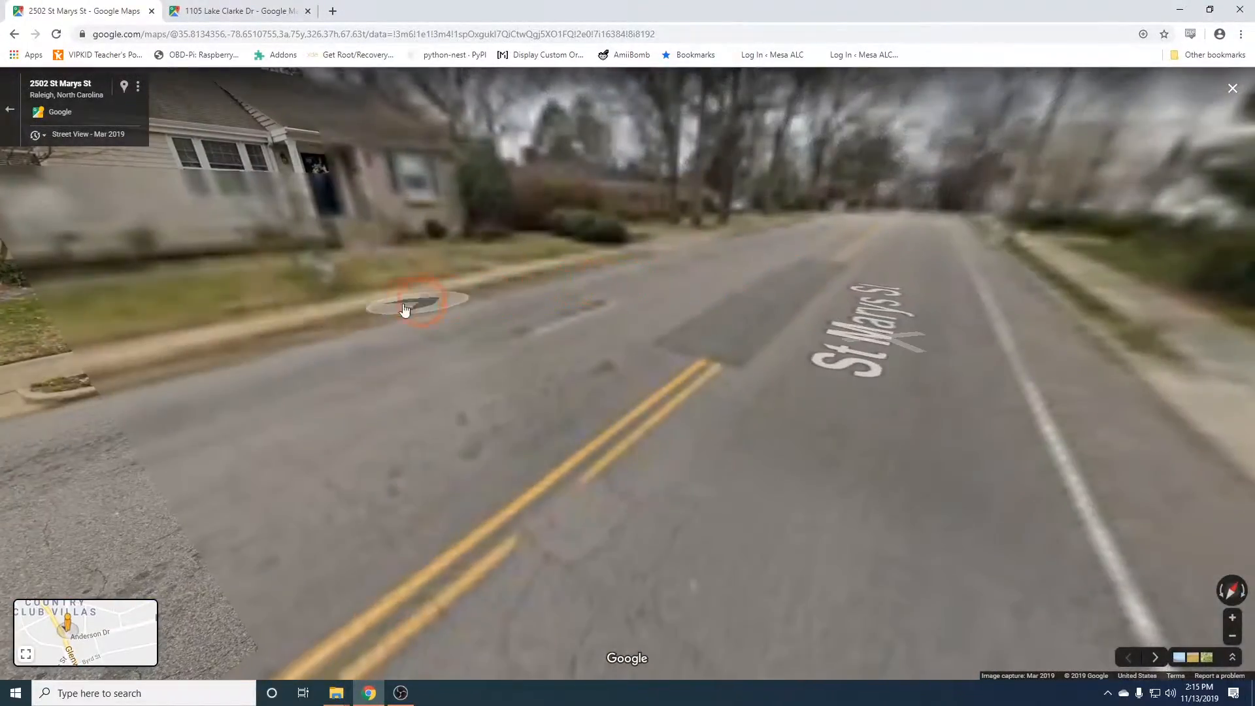
{"action": "left_click_drag", "start_coordinate": [406, 311], "coordinate": [687, 447]}
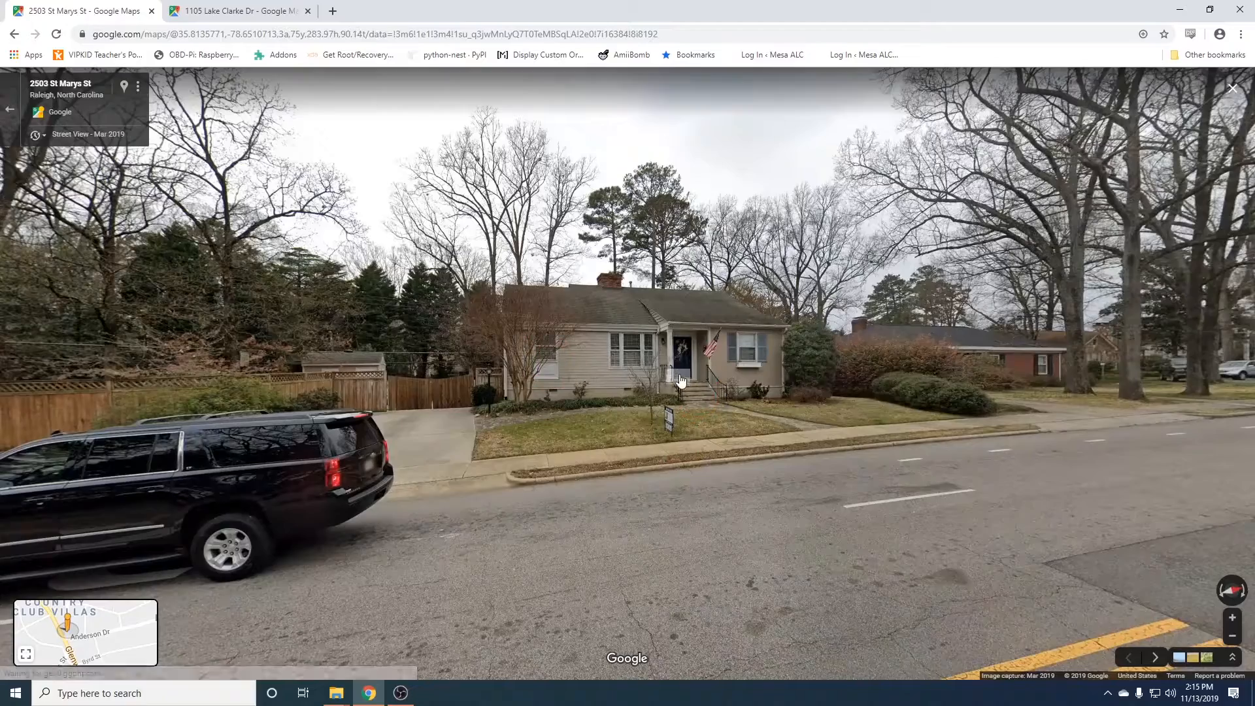
Leave Street View and examine the St Marys St intersection and the houses across the main road in the tilted 3D aerial view
{"action": "scroll", "coordinate": [692, 475], "scroll_direction": "down", "scroll_amount": 5}
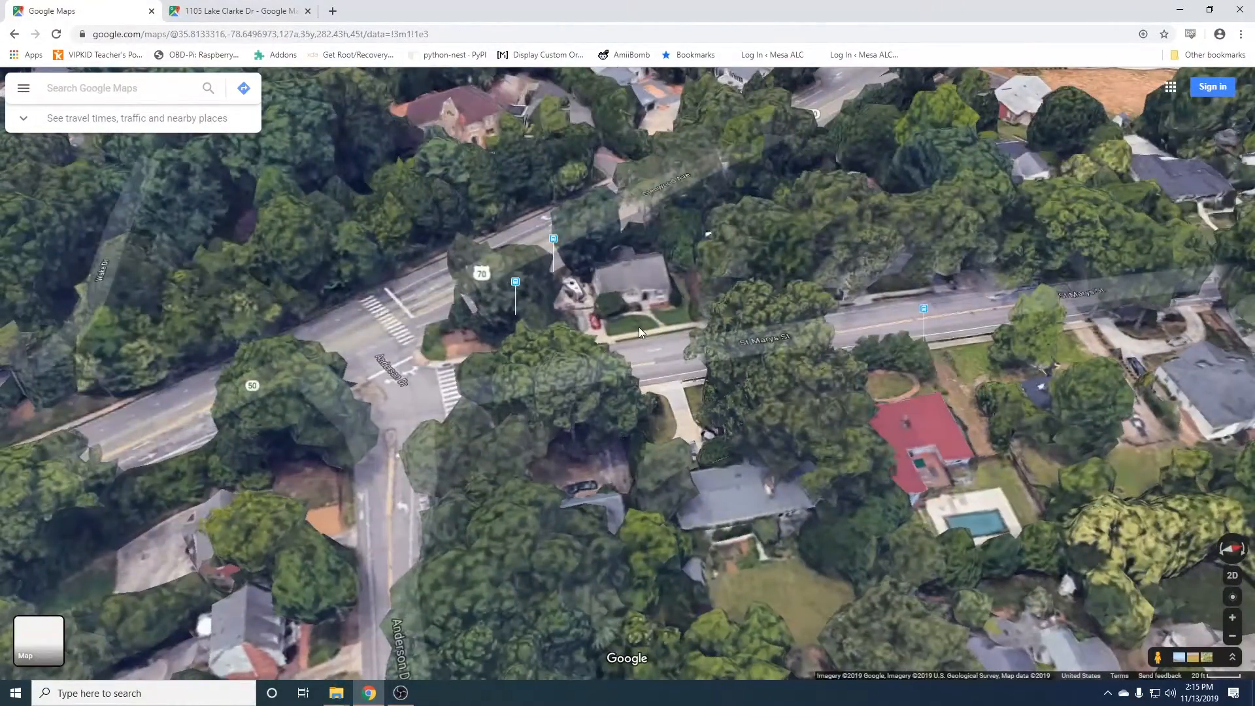
{"action": "scroll", "coordinate": [639, 327], "scroll_direction": "up", "scroll_amount": 2}
{"action": "left_click_drag", "start_coordinate": [705, 325], "coordinate": [437, 363]}
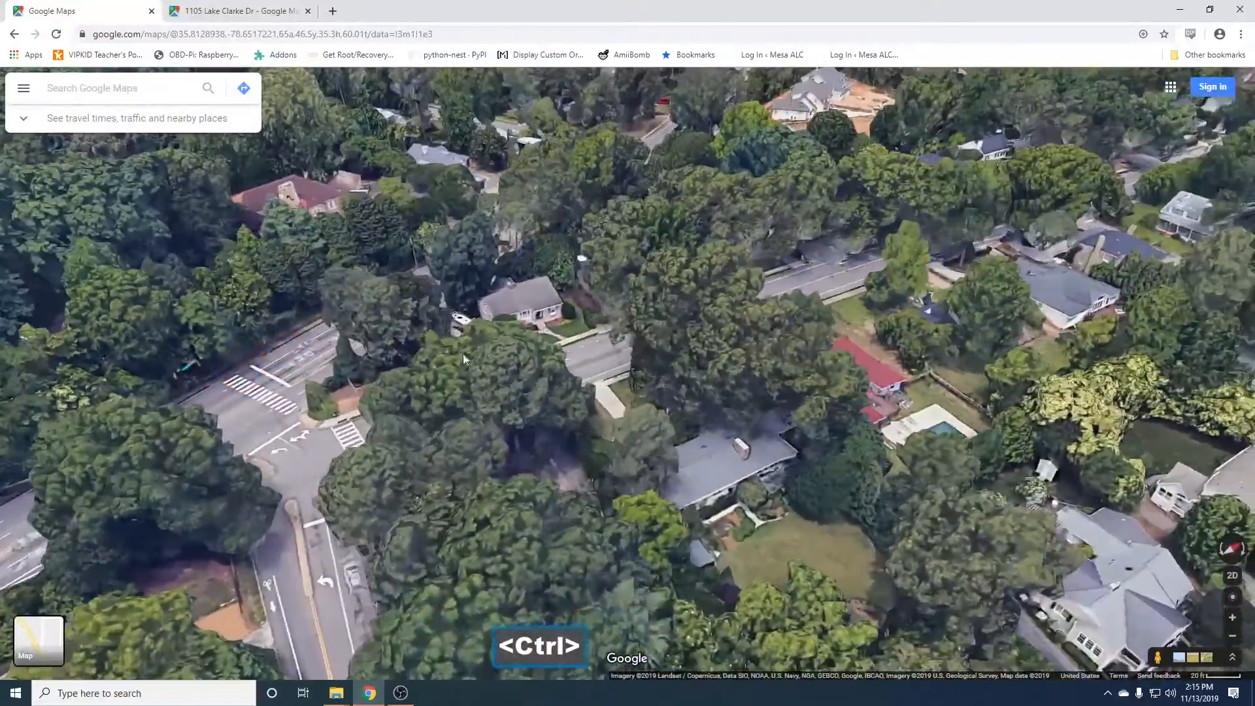
{"action": "left_click_drag", "start_coordinate": [583, 348], "coordinate": [892, 340], "text": "ctrl"}
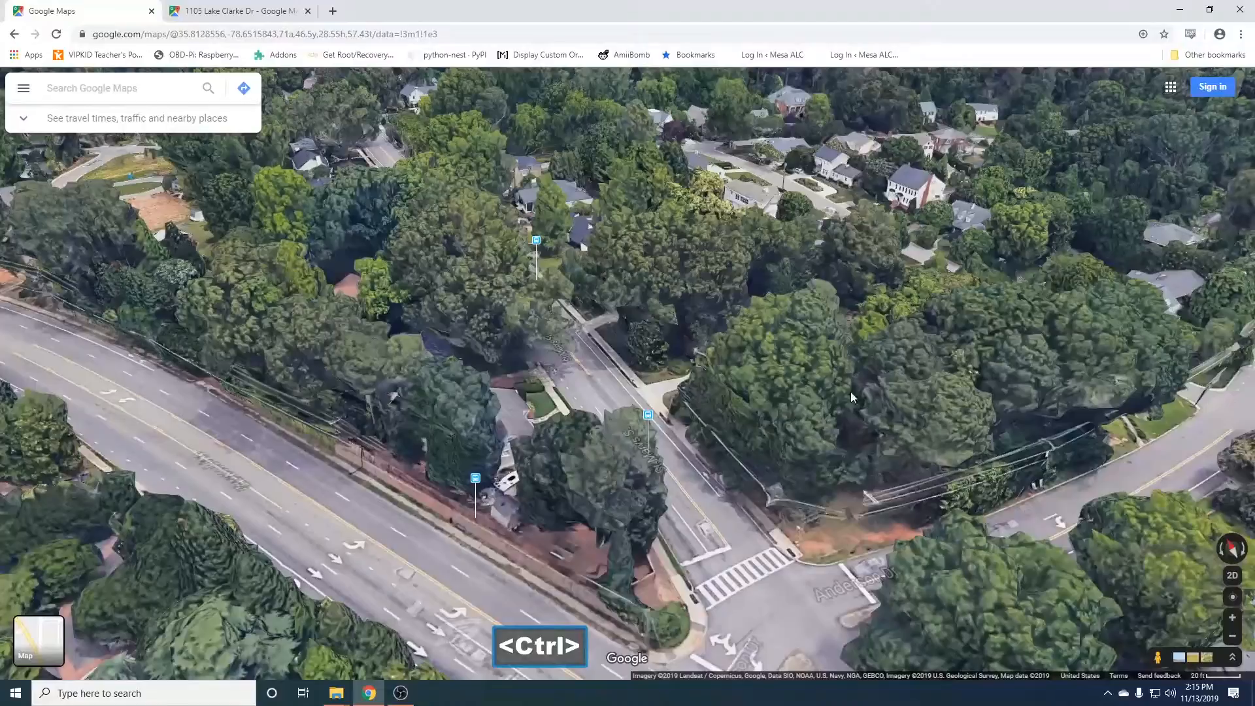
{"action": "left_click_drag", "start_coordinate": [648, 372], "coordinate": [821, 350], "text": "ctrl"}
{"action": "left_click_drag", "start_coordinate": [317, 367], "coordinate": [1074, 325]}
{"action": "left_click_drag", "start_coordinate": [532, 412], "coordinate": [896, 353]}
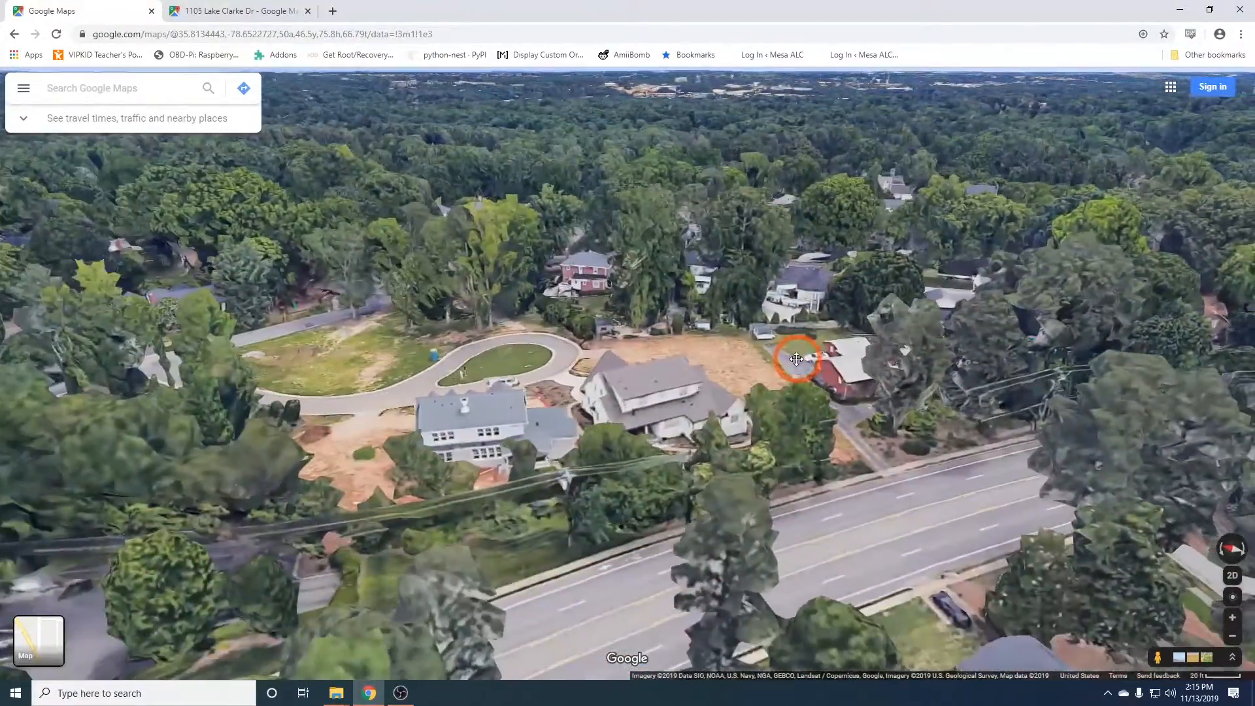
Examine the two new houses beside the cul-de-sac from the front in the 3D aerial view
{"action": "left_click_drag", "start_coordinate": [503, 438], "coordinate": [265, 278], "text": "ctrl"}
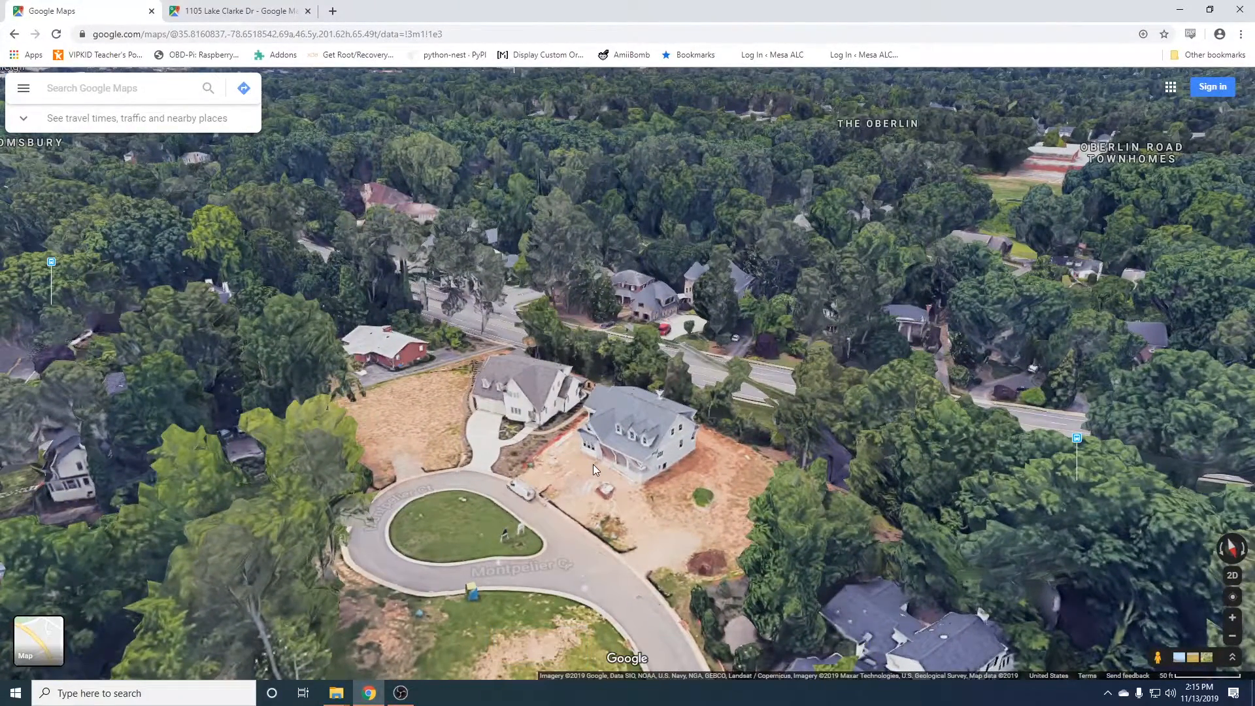
{"action": "scroll", "coordinate": [594, 464], "scroll_direction": "up", "scroll_amount": 3}
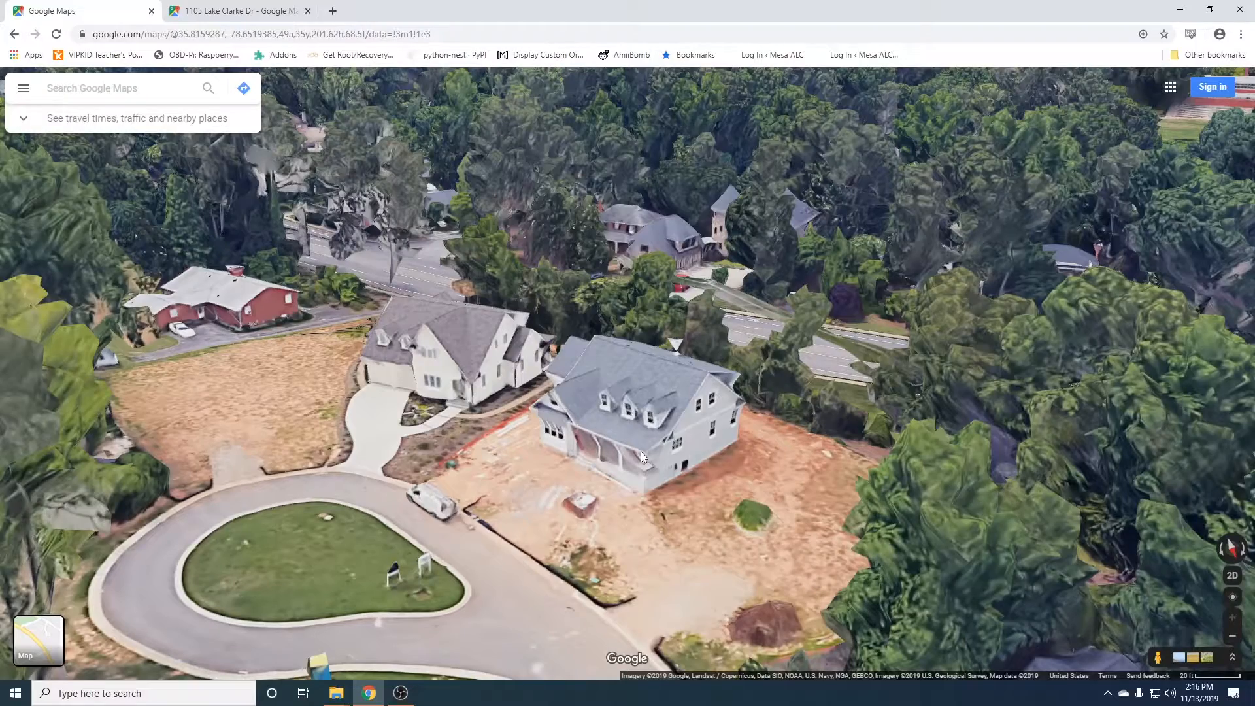
{"action": "scroll", "coordinate": [630, 460], "scroll_direction": "down", "scroll_amount": 4}
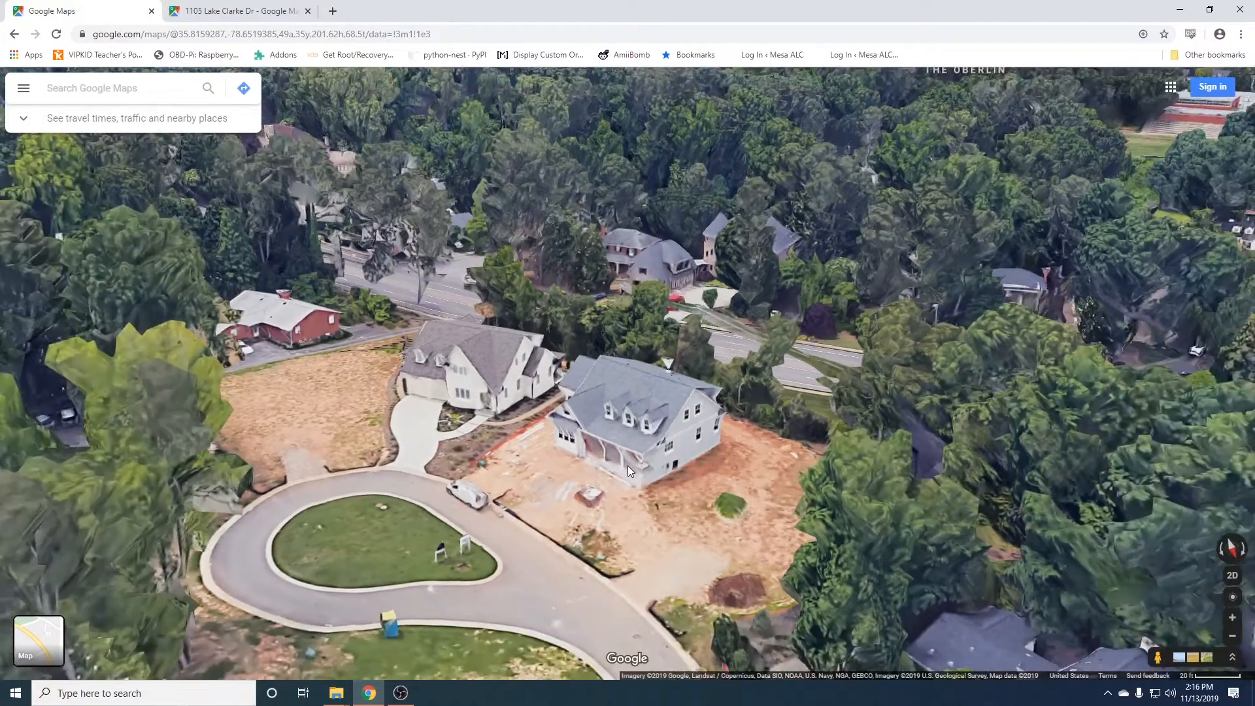
Switch to the other open map page and examine the West Palm Beach house in Street View
{"action": "left_click", "coordinate": [229, 13]}
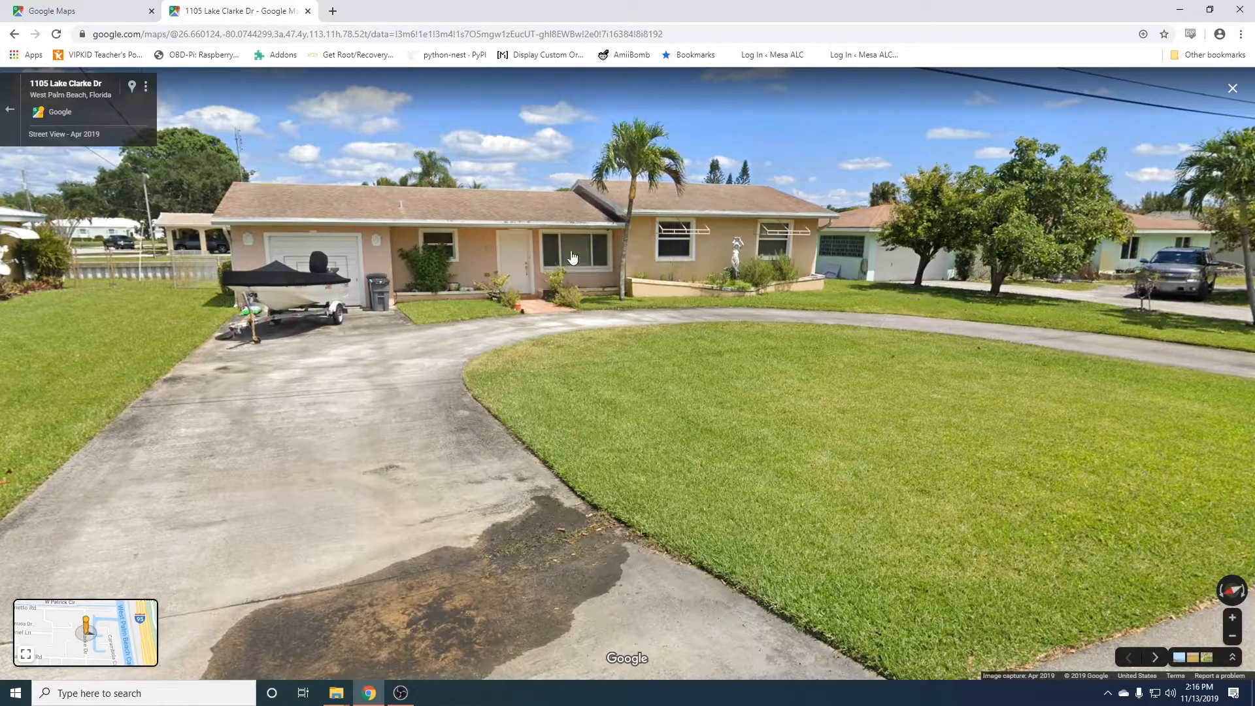
{"action": "left_click_drag", "start_coordinate": [388, 222], "coordinate": [477, 171]}
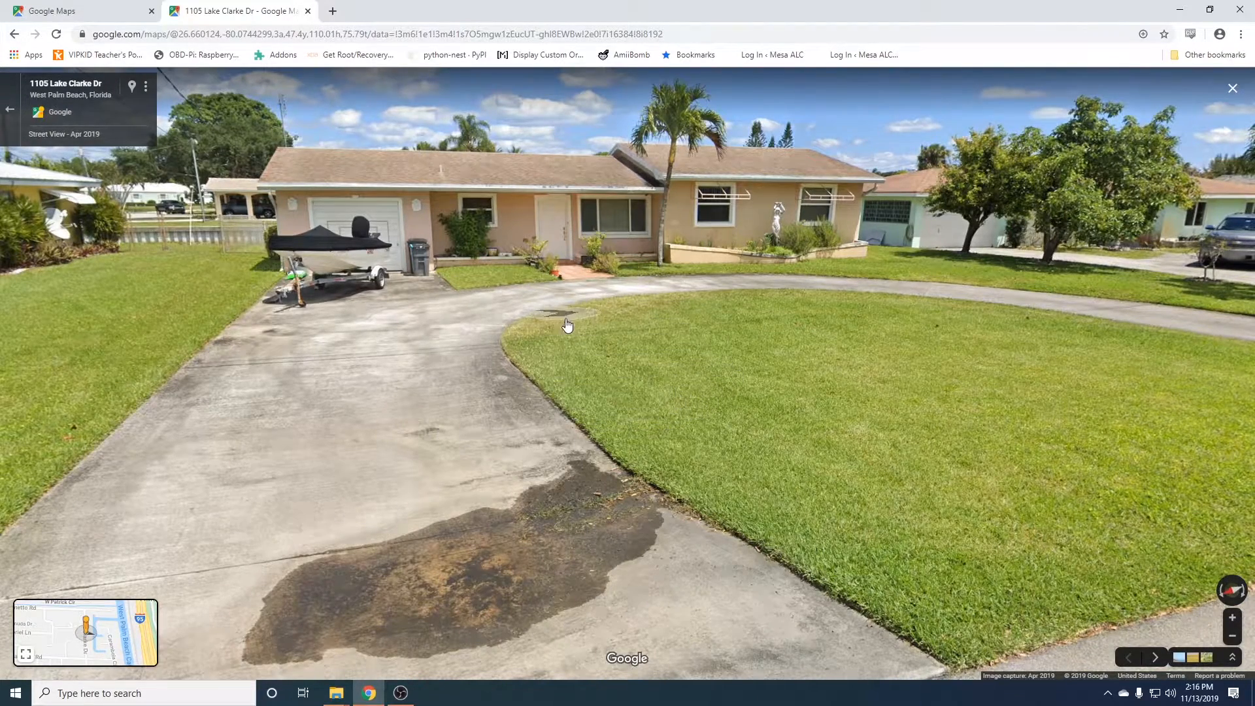
{"action": "scroll", "coordinate": [583, 356], "scroll_direction": "down", "scroll_amount": 2}
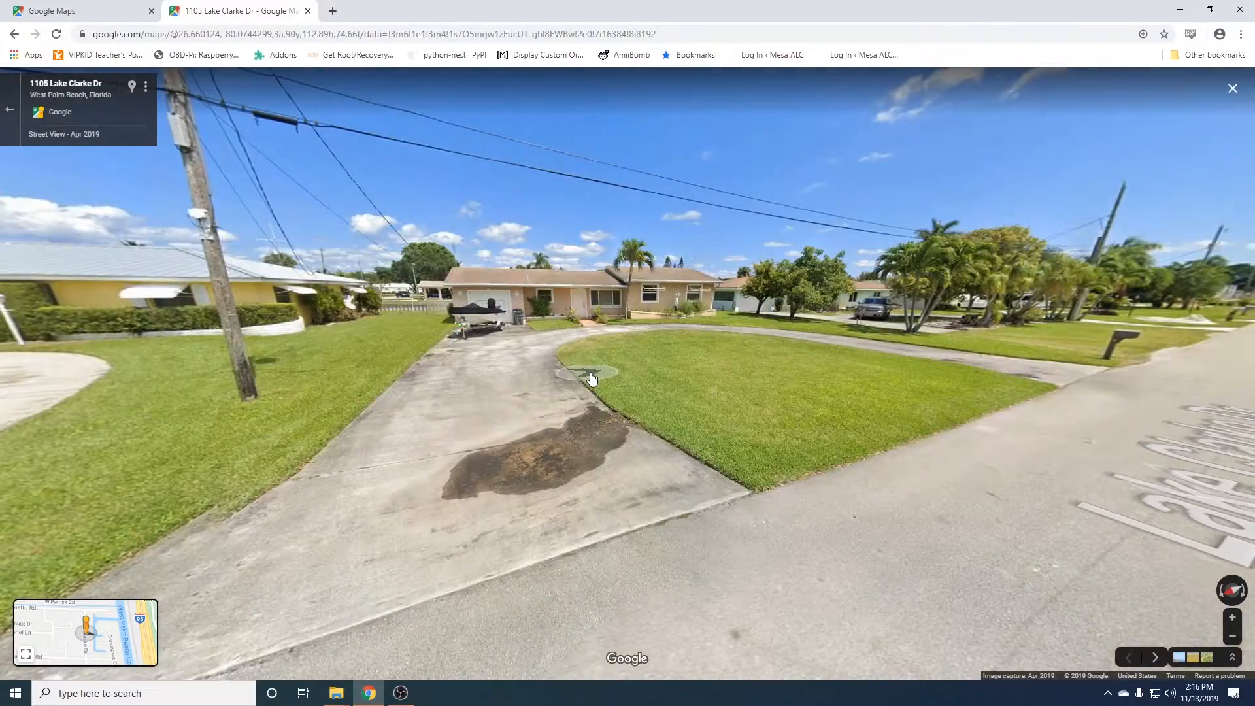
Leave Street View and examine the canal-side house and its surroundings from several angles in the 3D aerial view
{"action": "scroll", "coordinate": [592, 378], "scroll_direction": "down", "scroll_amount": 2}
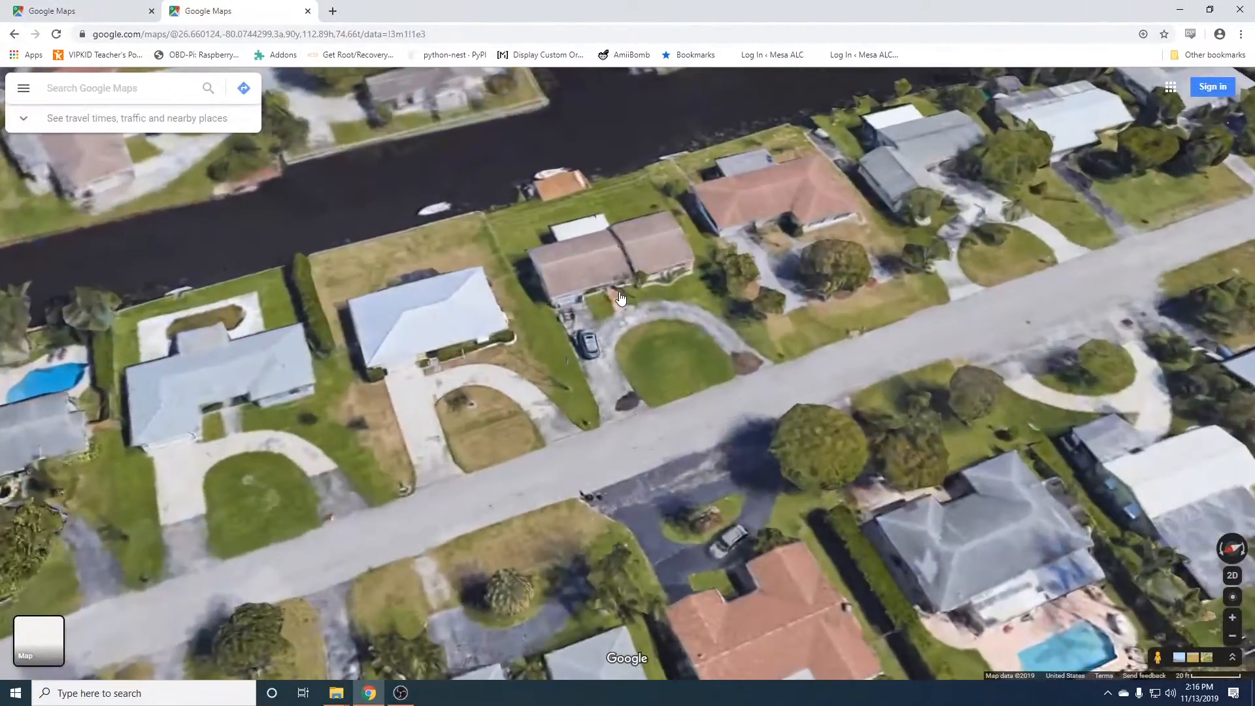
{"action": "left_click_drag", "start_coordinate": [656, 361], "coordinate": [647, 201]}
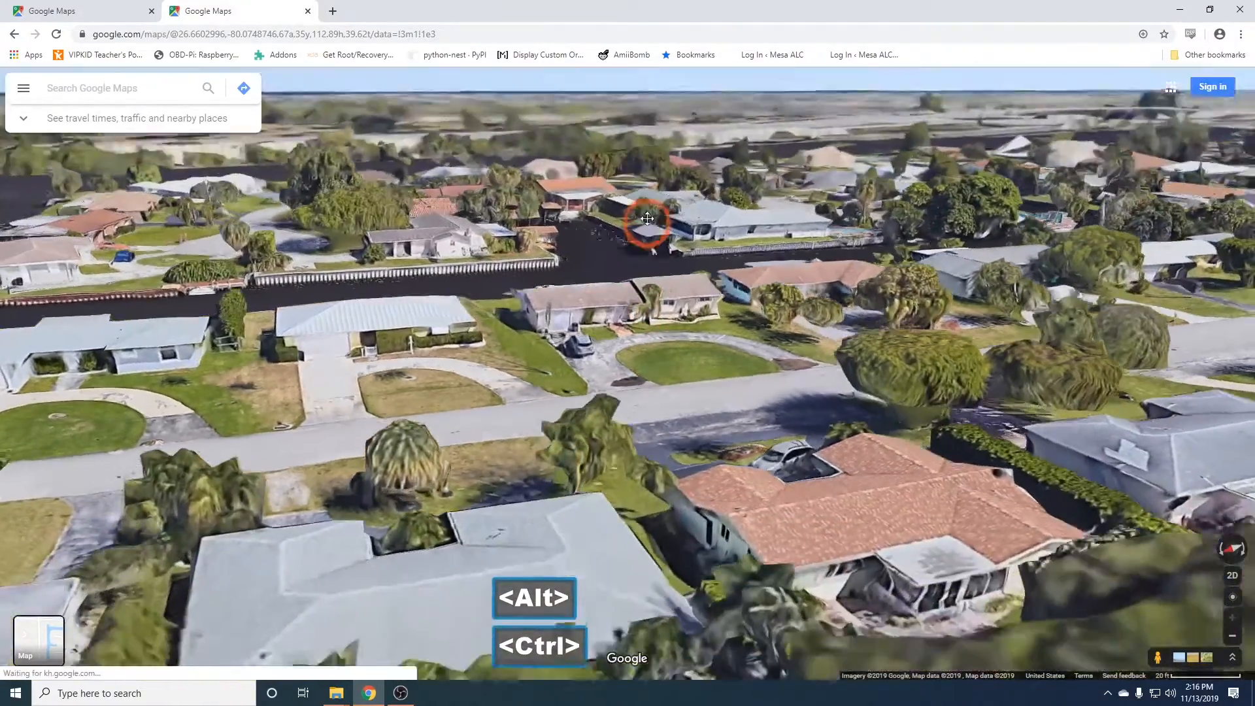
{"action": "left_click_drag", "start_coordinate": [746, 342], "coordinate": [373, 549]}
{"action": "left_click_drag", "start_coordinate": [501, 315], "coordinate": [608, 531], "text": "ctrl"}
{"action": "scroll", "coordinate": [704, 288], "scroll_direction": "up", "scroll_amount": 2}
{"action": "left_click_drag", "start_coordinate": [445, 484], "coordinate": [860, 492], "text": "ctrl"}
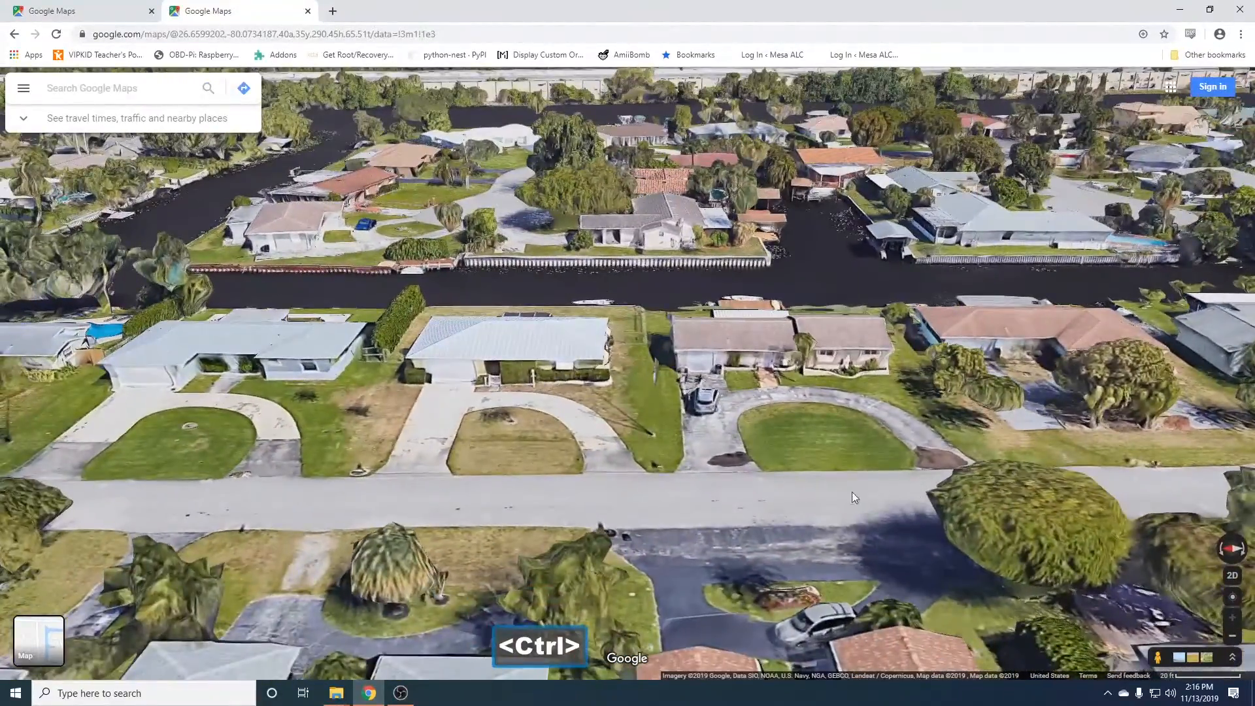
Return to Street View in front of the canal-side house and inspect its facade and roof
{"action": "left_click", "coordinate": [820, 484]}
{"action": "scroll", "coordinate": [846, 481], "scroll_direction": "up", "scroll_amount": 3}
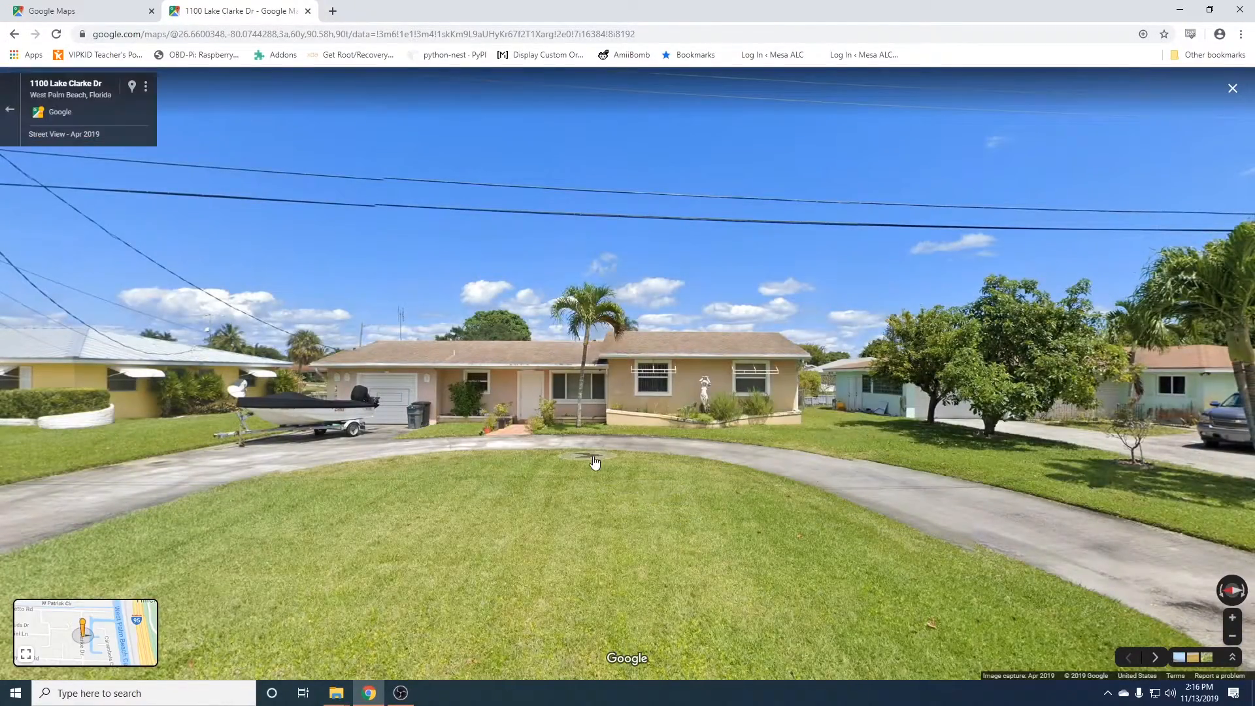
{"action": "left_click", "coordinate": [637, 441]}
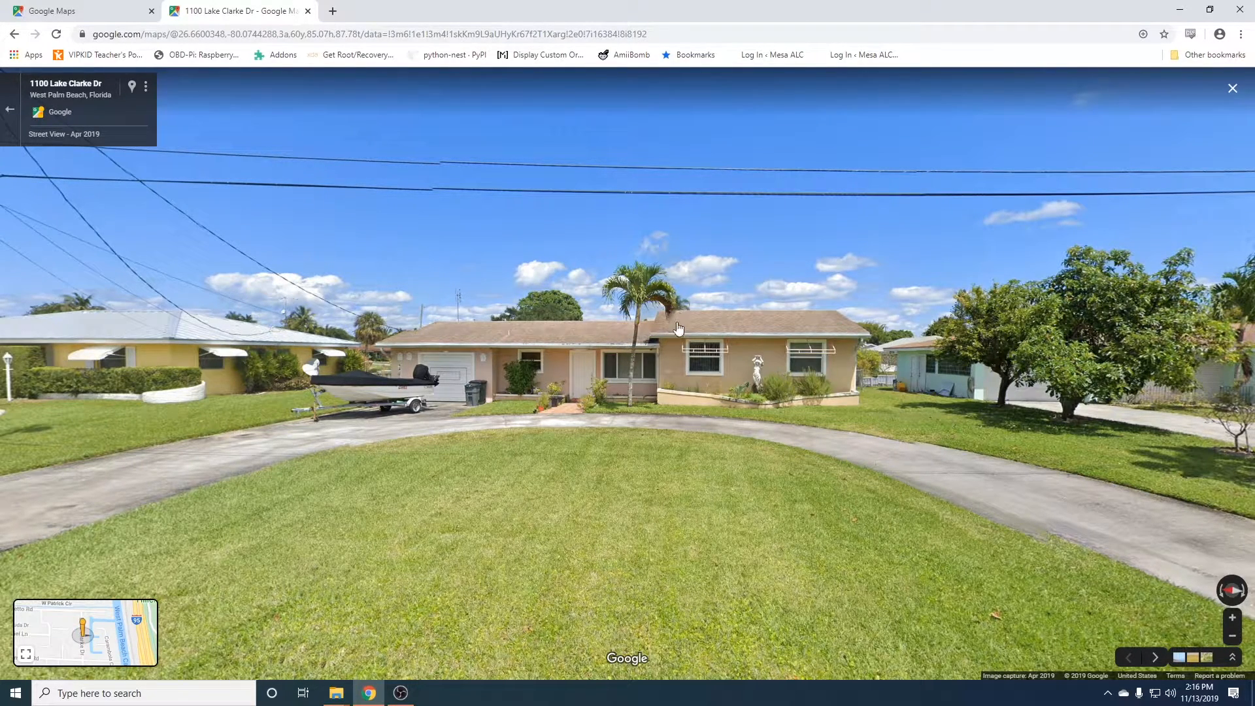
{"action": "left_click", "coordinate": [688, 400]}
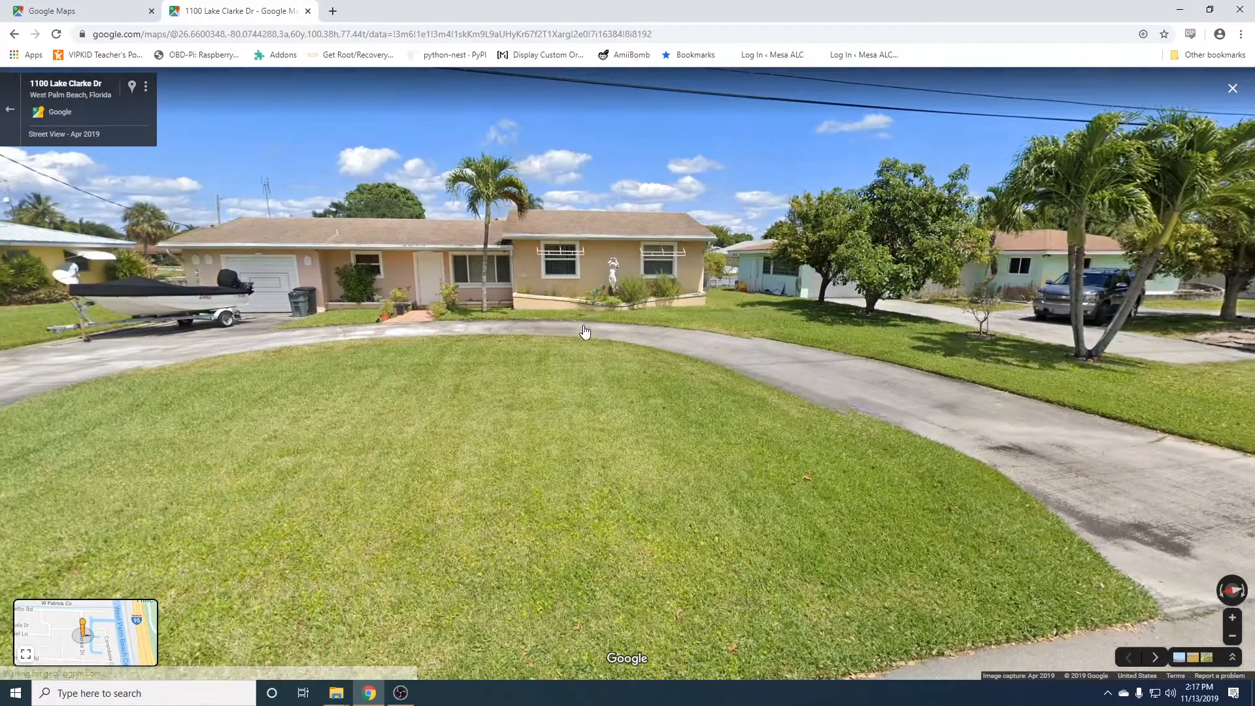
{"action": "left_click", "coordinate": [586, 326]}
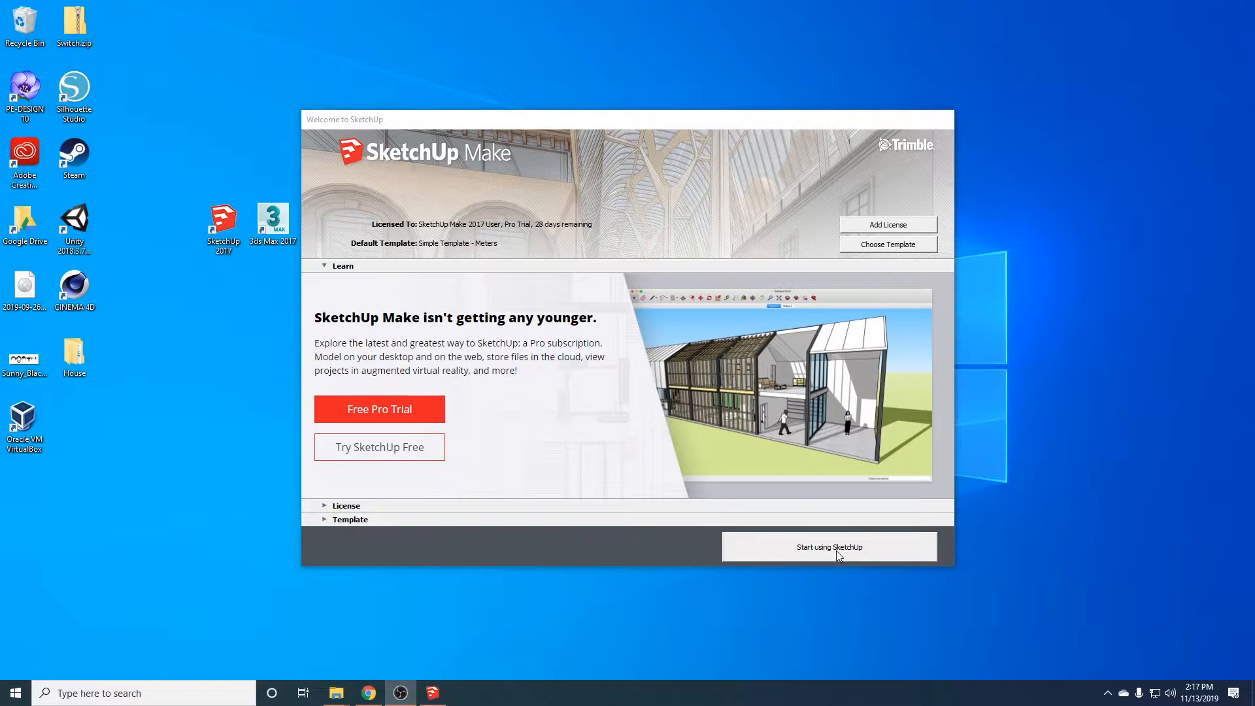
Choose the Simple Template - Meters template and start a new SketchUp model with it
{"action": "left_click", "coordinate": [868, 246]}
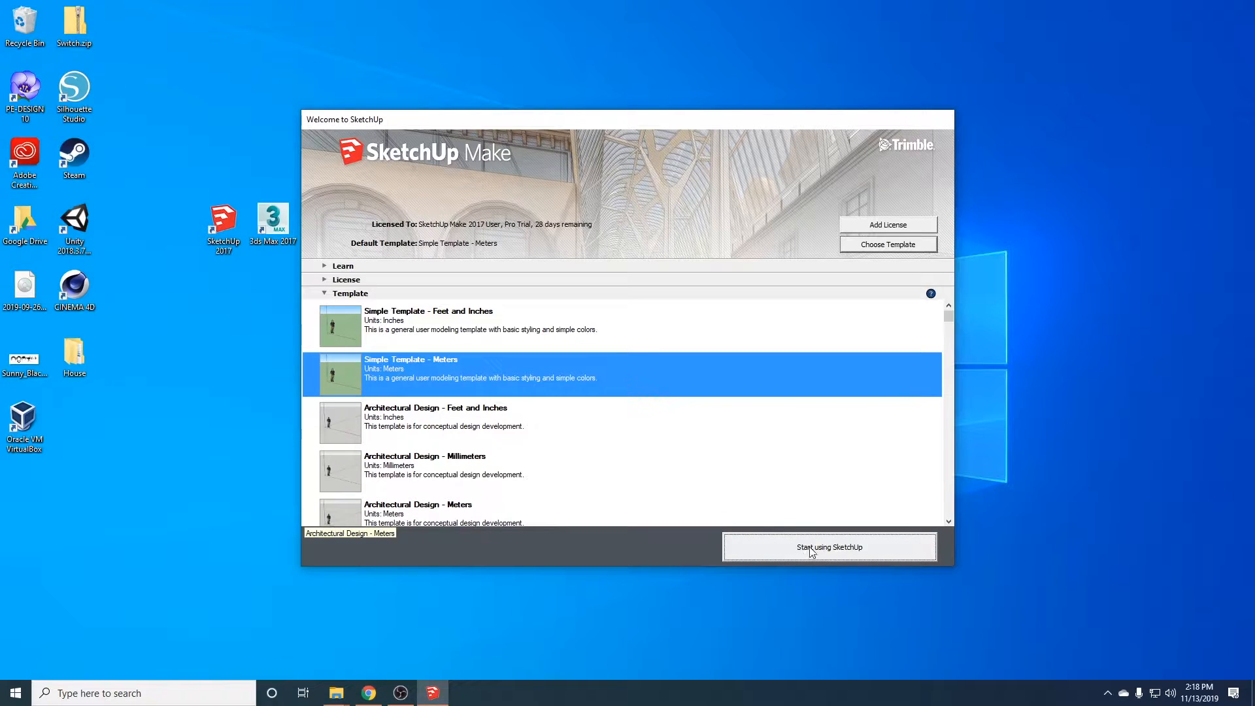
{"action": "left_click", "coordinate": [778, 551]}
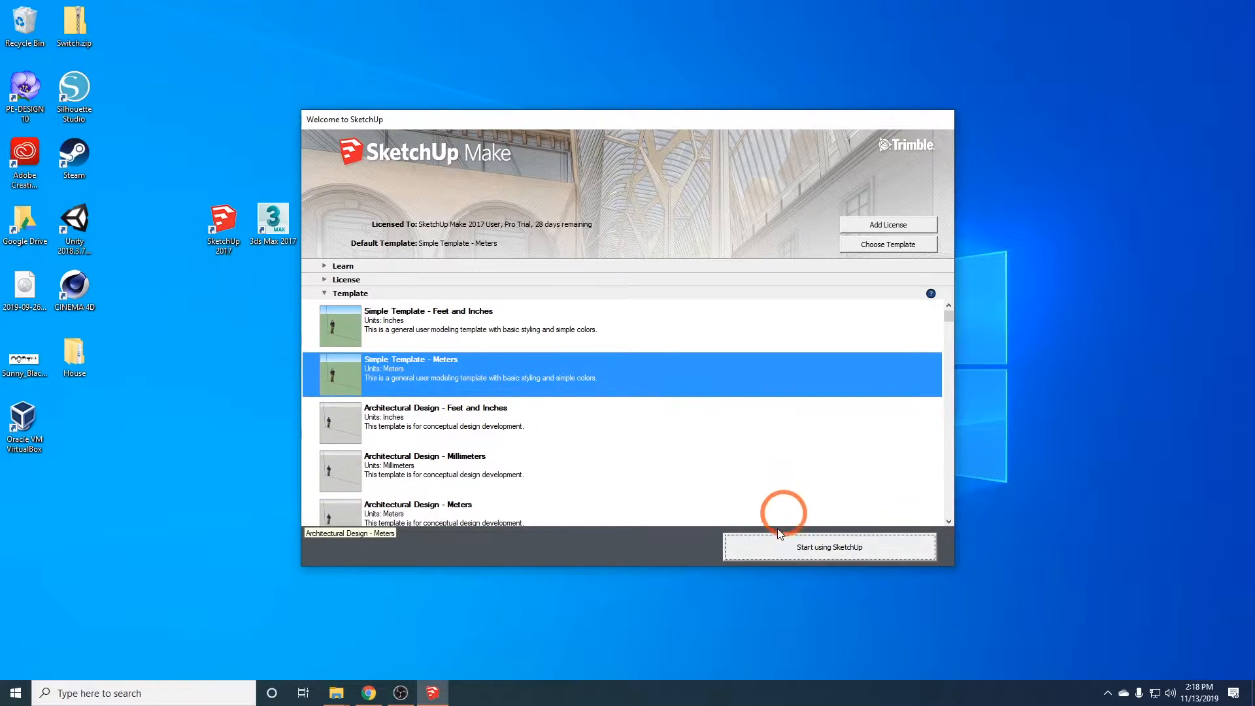
{"action": "left_click", "coordinate": [776, 551]}
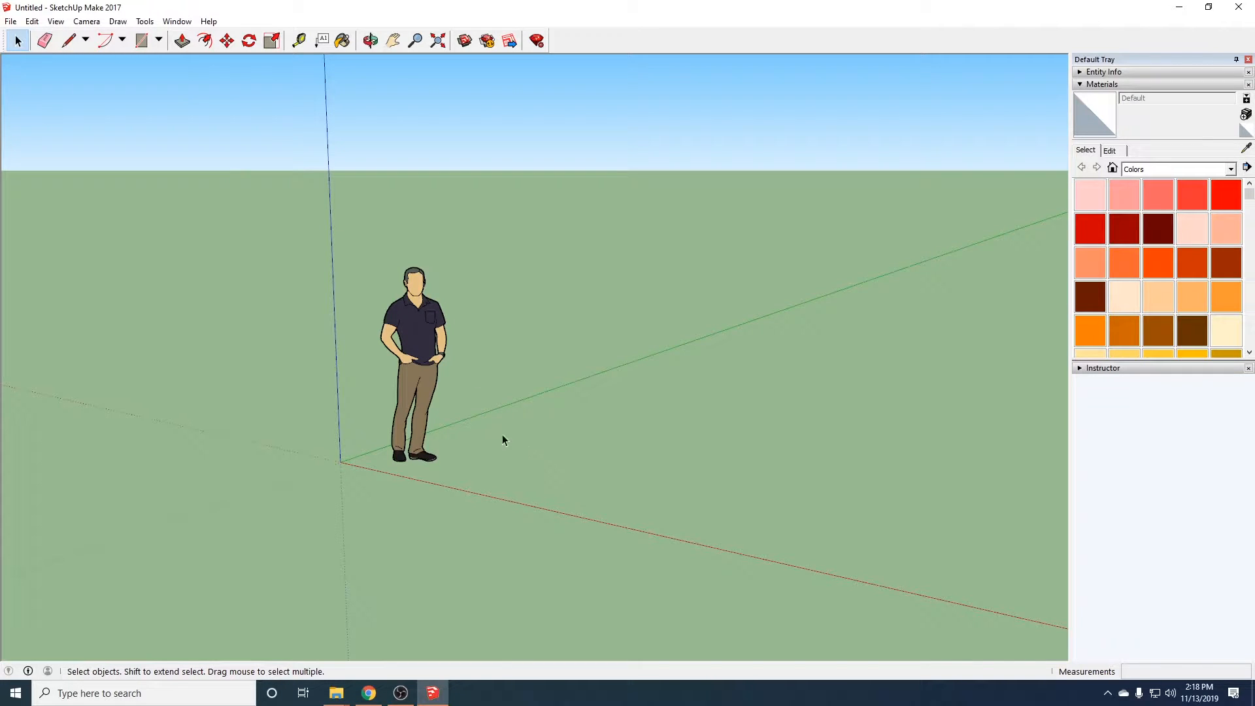
{"action": "left_click", "coordinate": [868, 521]}
{"action": "left_click_drag", "start_coordinate": [651, 394], "coordinate": [916, 551]}
{"action": "left_click_drag", "start_coordinate": [571, 345], "coordinate": [799, 549]}
{"action": "left_click_drag", "start_coordinate": [816, 476], "coordinate": [541, 335]}
{"action": "left_click_drag", "start_coordinate": [905, 538], "coordinate": [611, 361]}
Examine the empty scene around the scale figure by orbiting, panning and zooming in and out
{"action": "key", "text": "o"}
{"action": "left_click_drag", "start_coordinate": [608, 406], "coordinate": [944, 418]}
{"action": "key", "text": "space"}
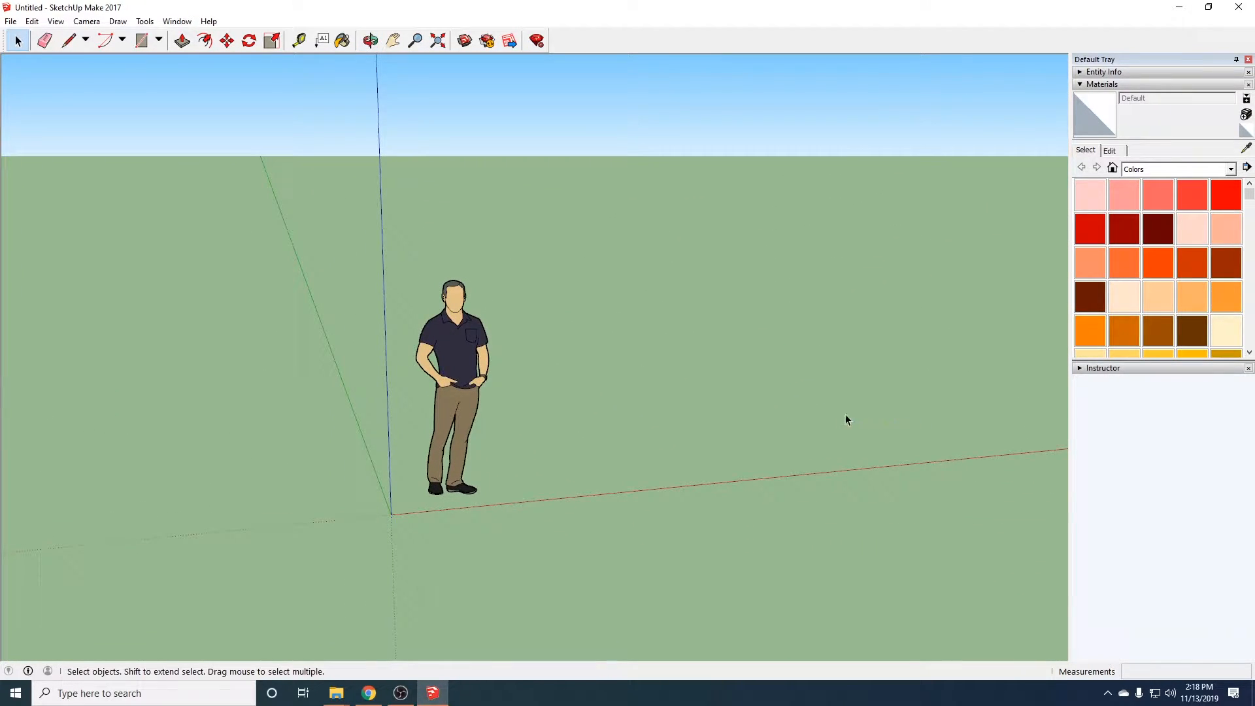
{"action": "key", "text": "shift"}
{"action": "middle_click_drag", "start_coordinate": [781, 409], "coordinate": [554, 390], "text": "shift"}
{"action": "scroll", "coordinate": [498, 370], "scroll_direction": "down", "scroll_amount": 10}
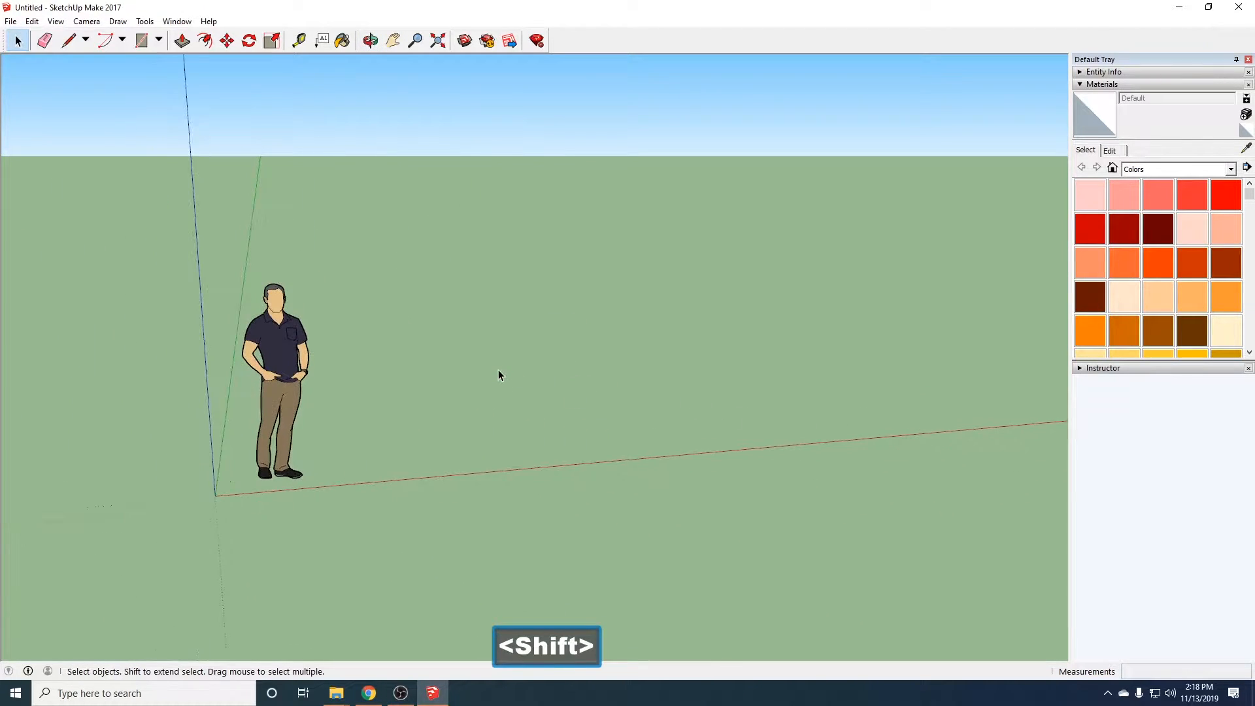
{"action": "scroll", "coordinate": [503, 381], "scroll_direction": "up", "scroll_amount": 10}
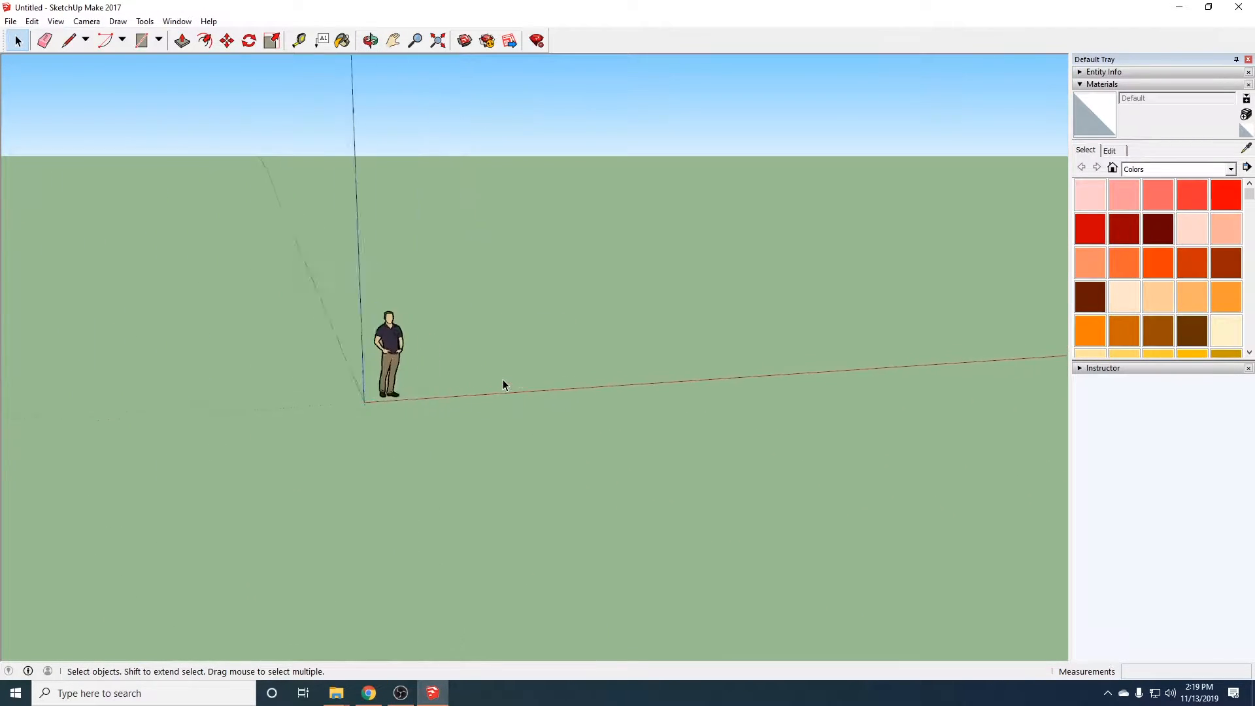
{"action": "middle_click_drag", "start_coordinate": [441, 376], "coordinate": [665, 483], "text": "shift"}
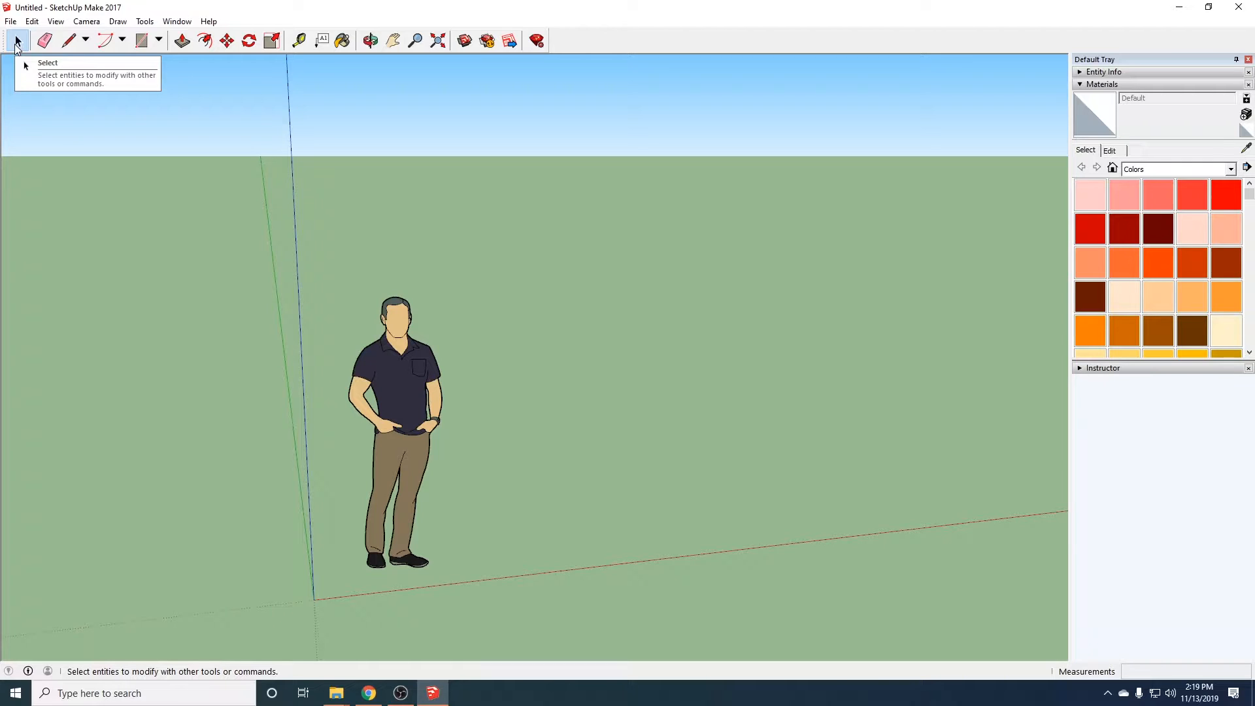
Select the scale figure and clear the selection again
{"action": "left_click", "coordinate": [389, 366]}
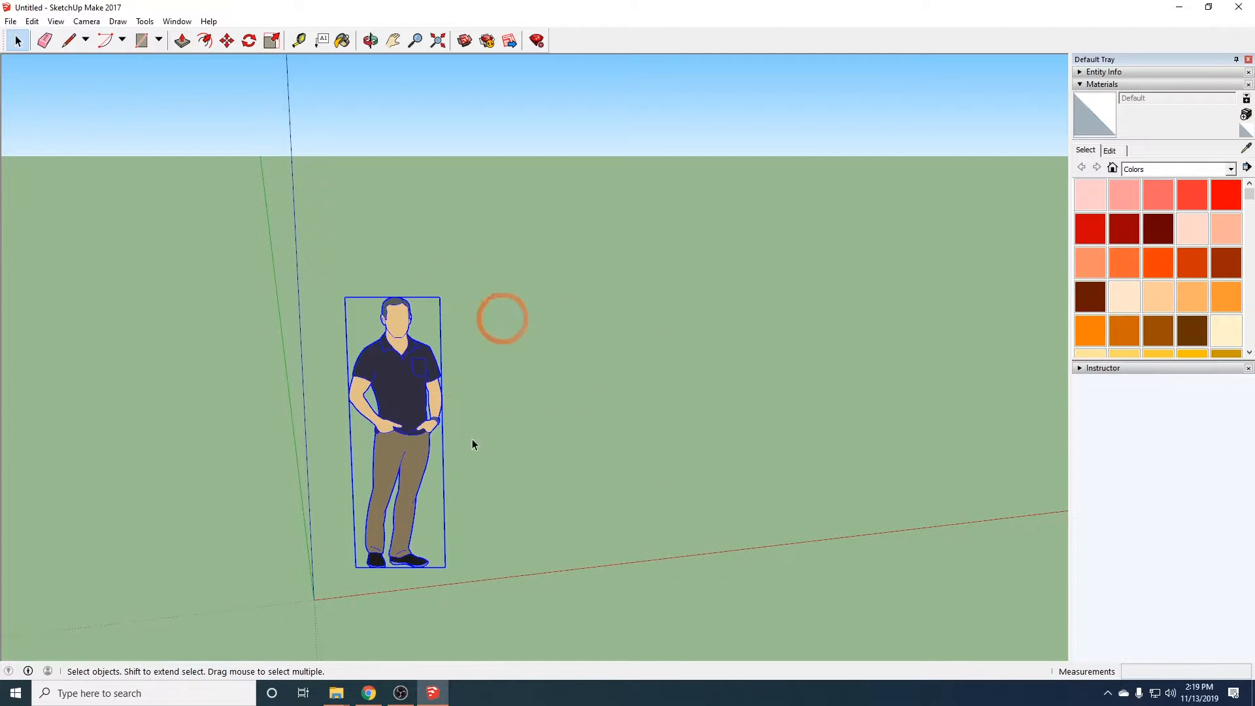
{"action": "left_click", "coordinate": [636, 460]}
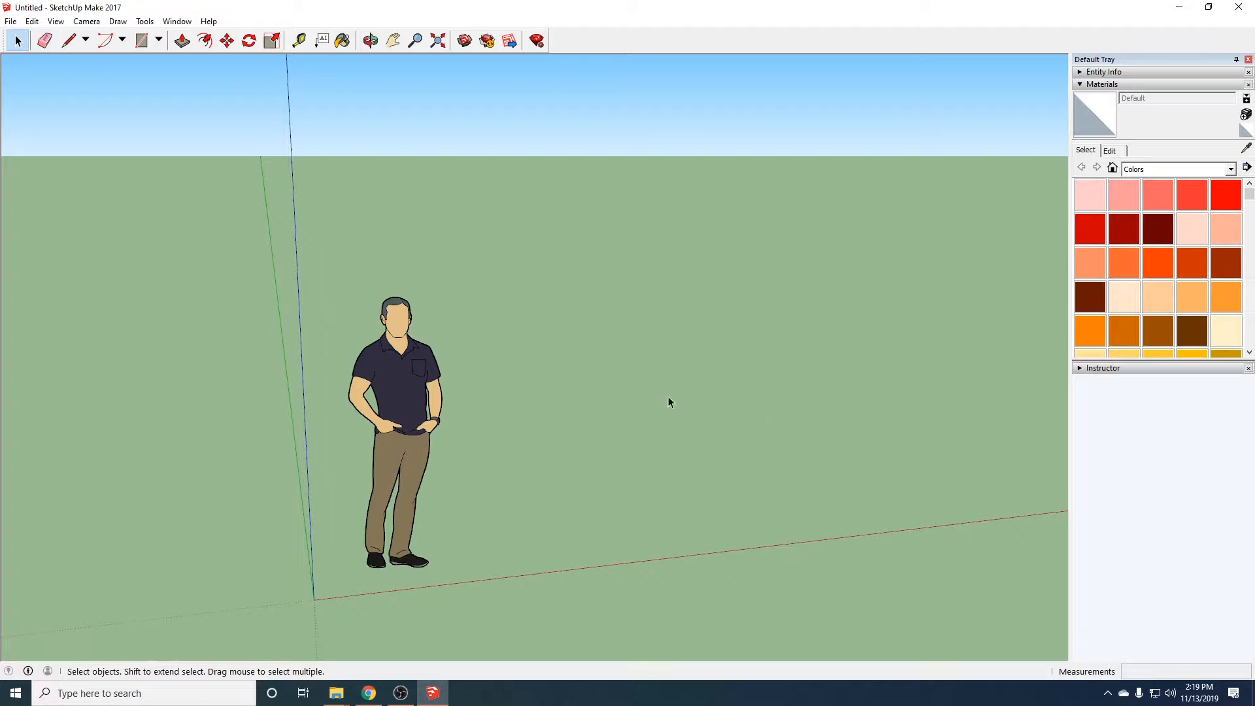
Draw a straight line about 5.8 m long on the ground from the red axis beside the scale figure
{"action": "left_click", "coordinate": [85, 40]}
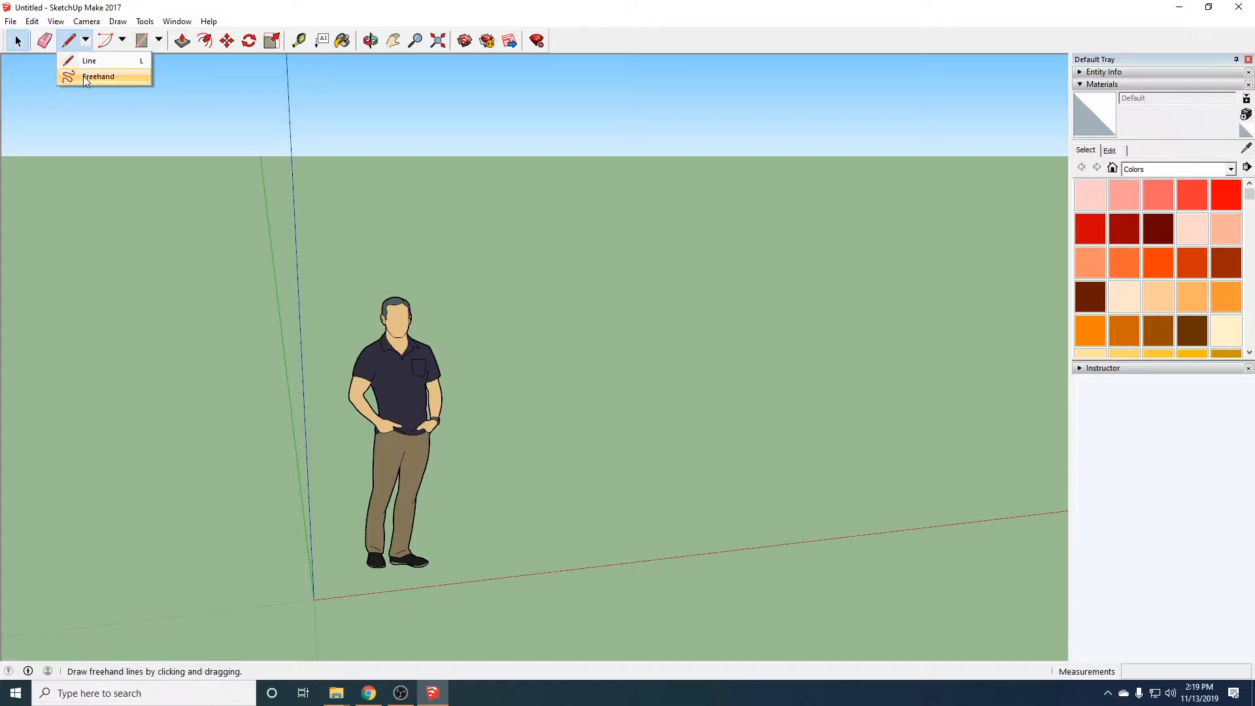
{"action": "left_click", "coordinate": [88, 62]}
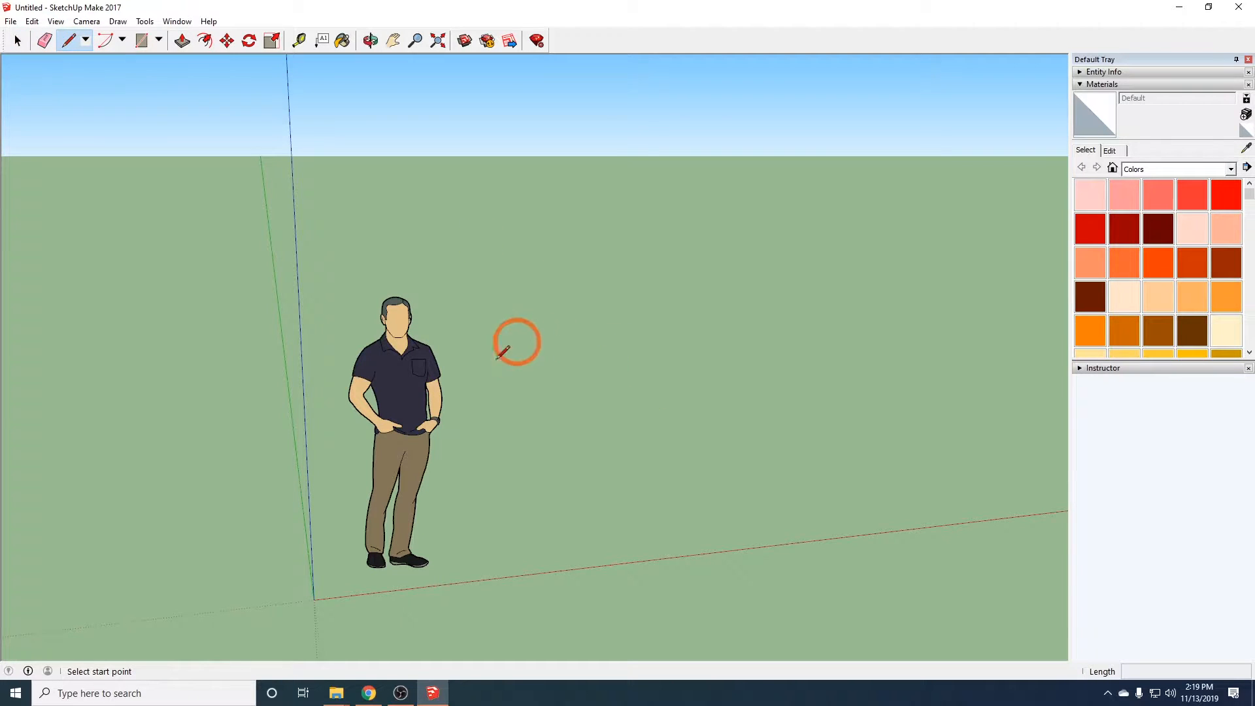
{"action": "left_click", "coordinate": [550, 572]}
{"action": "left_click", "coordinate": [506, 373]}
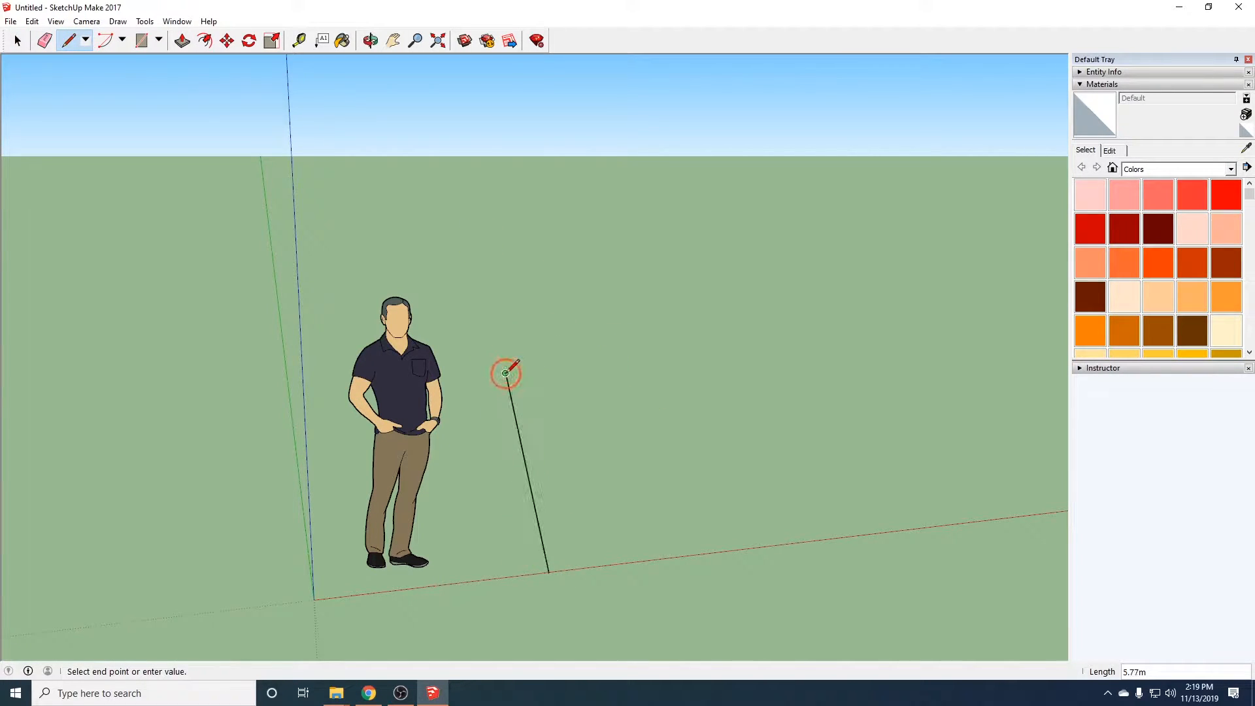
{"action": "key", "text": "Escape"}
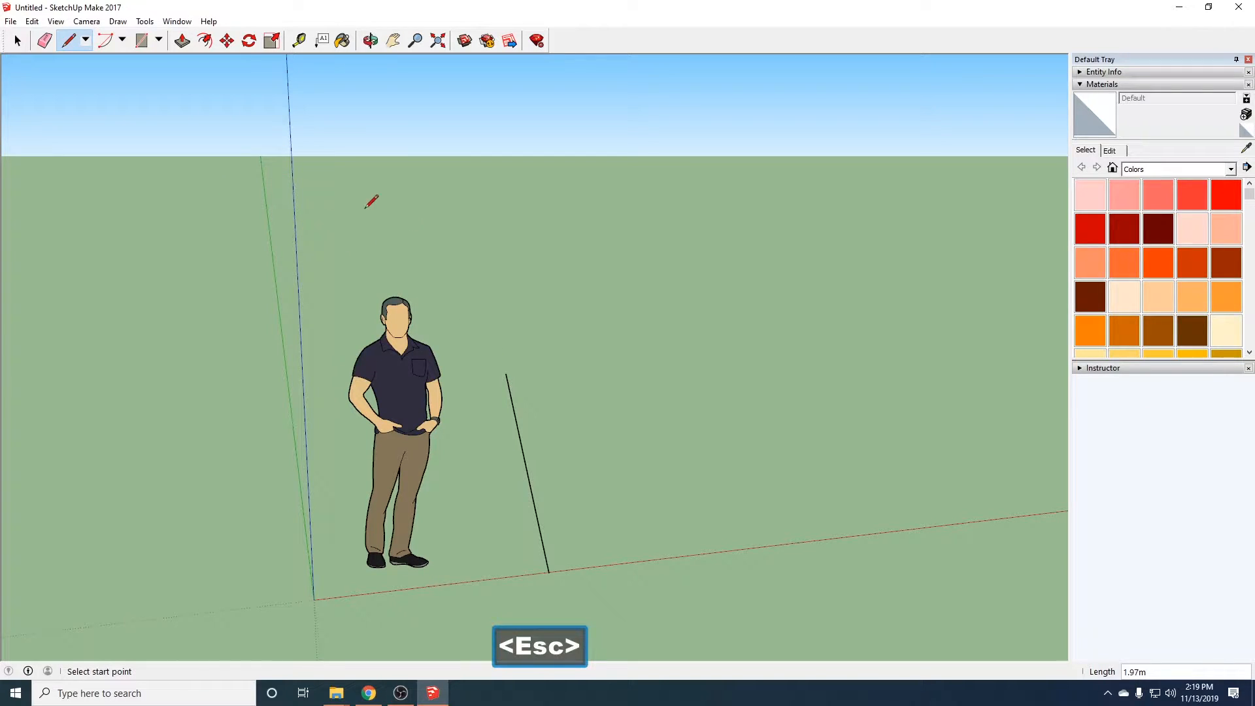
Draw a winding freehand curve on the ground beside the straight line
{"action": "left_click", "coordinate": [86, 40]}
{"action": "left_click", "coordinate": [74, 72]}
{"action": "mouse_move", "coordinate": [726, 504]}
{"action": "left_mouse_down"}
{"action": "mouse_move", "coordinate": [620, 408]}
{"action": "mouse_move", "coordinate": [557, 327]}
{"action": "mouse_move", "coordinate": [519, 306]}
{"action": "left_mouse_up"}
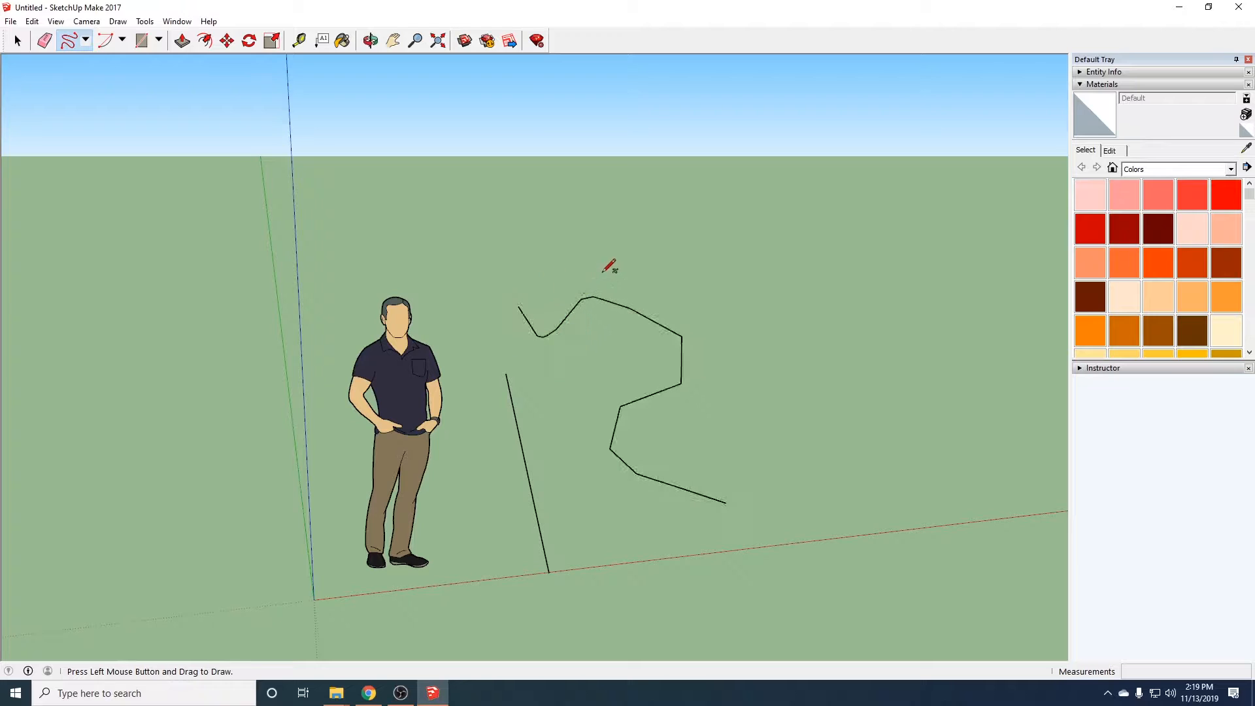
Draw a 180-degree arc from a centre and two points on the ground beside the freehand curve
{"action": "left_click", "coordinate": [122, 41]}
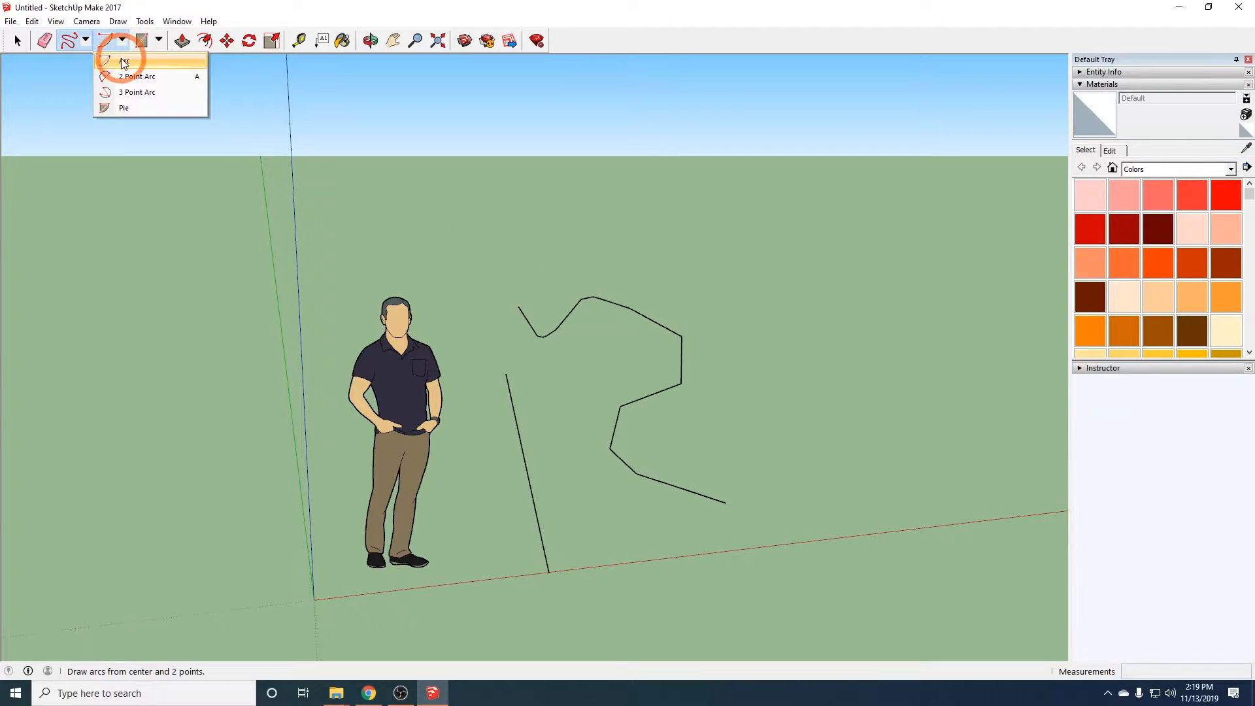
{"action": "left_click", "coordinate": [137, 77]}
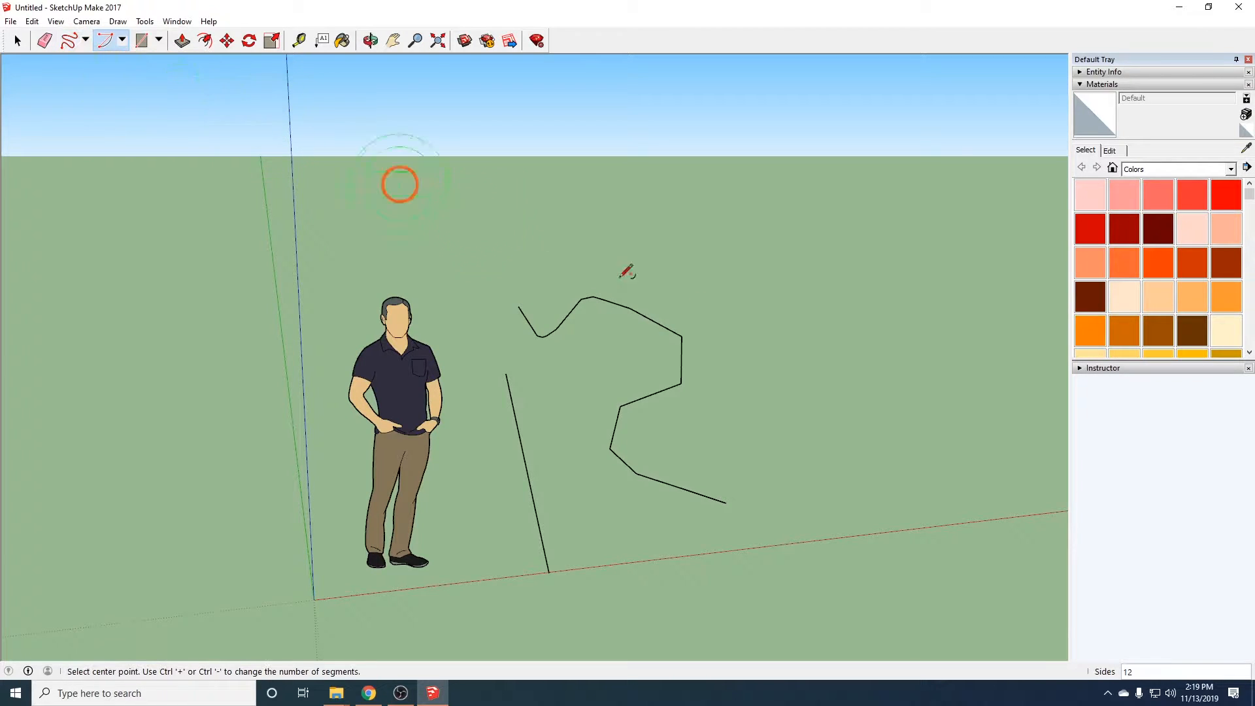
{"action": "left_click", "coordinate": [884, 415]}
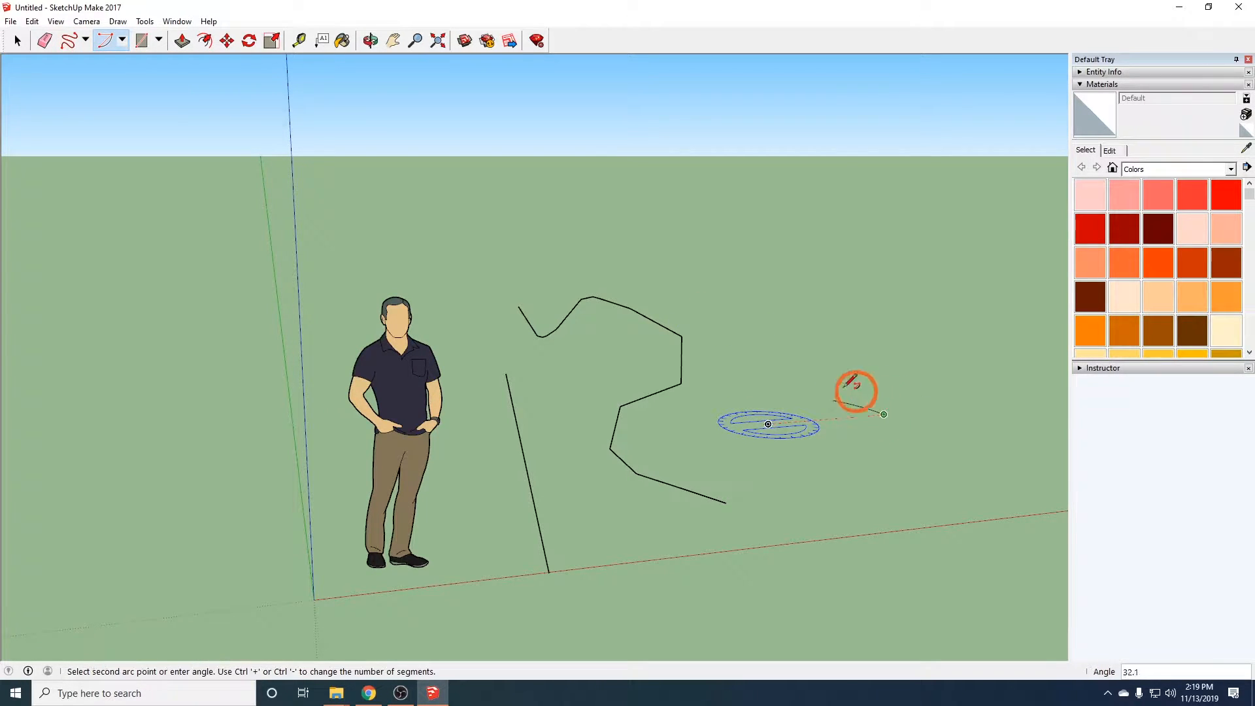
{"action": "left_click", "coordinate": [653, 433]}
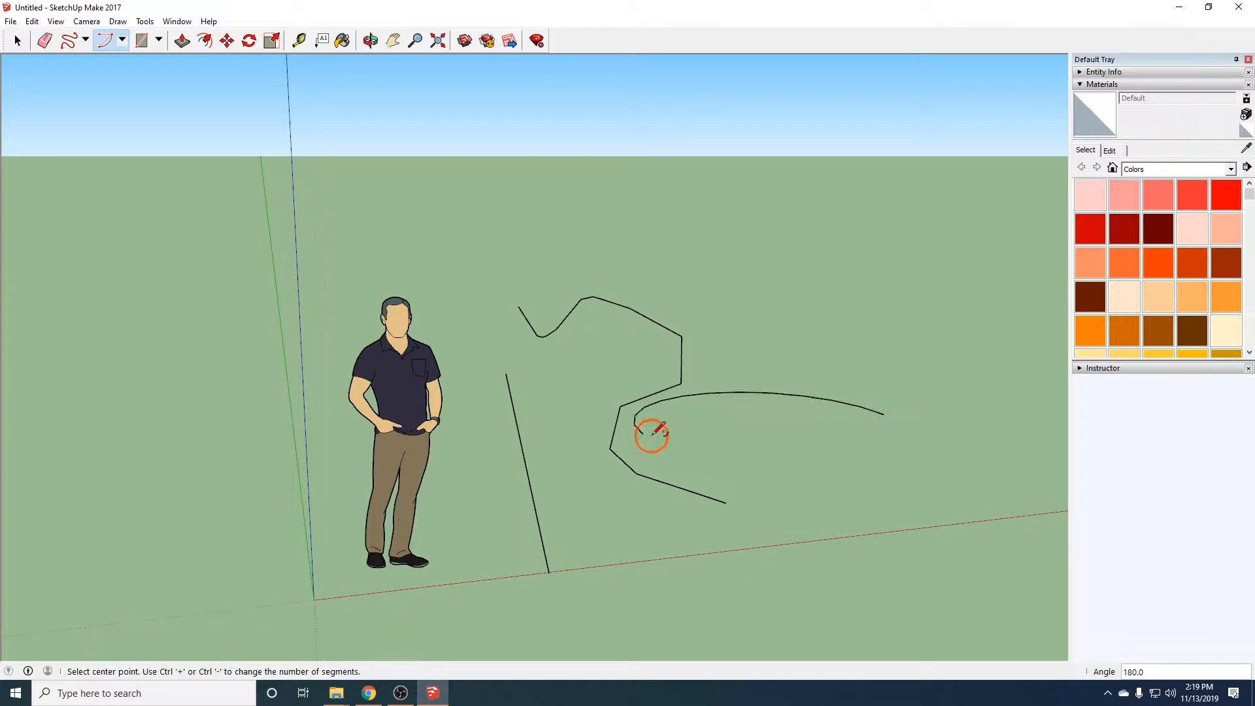
Draw a rectangle on the ground beyond the freehand curve and the arc
{"action": "left_click", "coordinate": [160, 42]}
{"action": "left_click", "coordinate": [160, 42]}
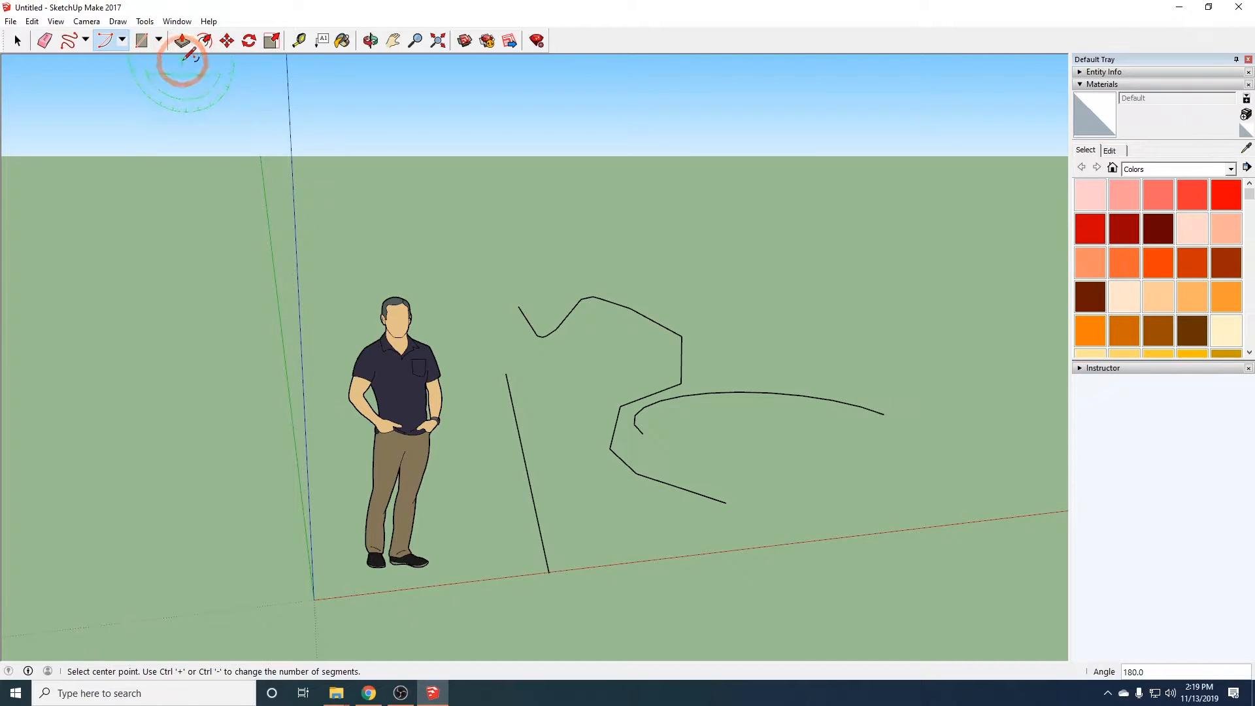
{"action": "left_click", "coordinate": [161, 43]}
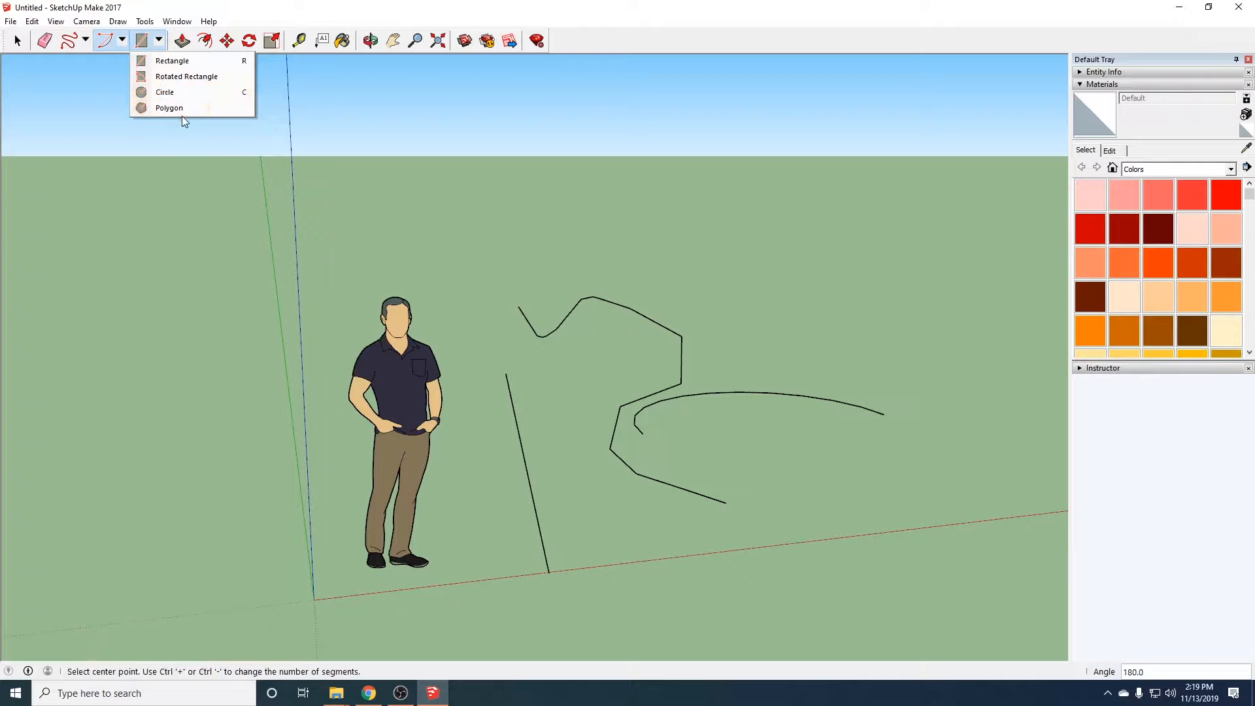
{"action": "left_click", "coordinate": [178, 66]}
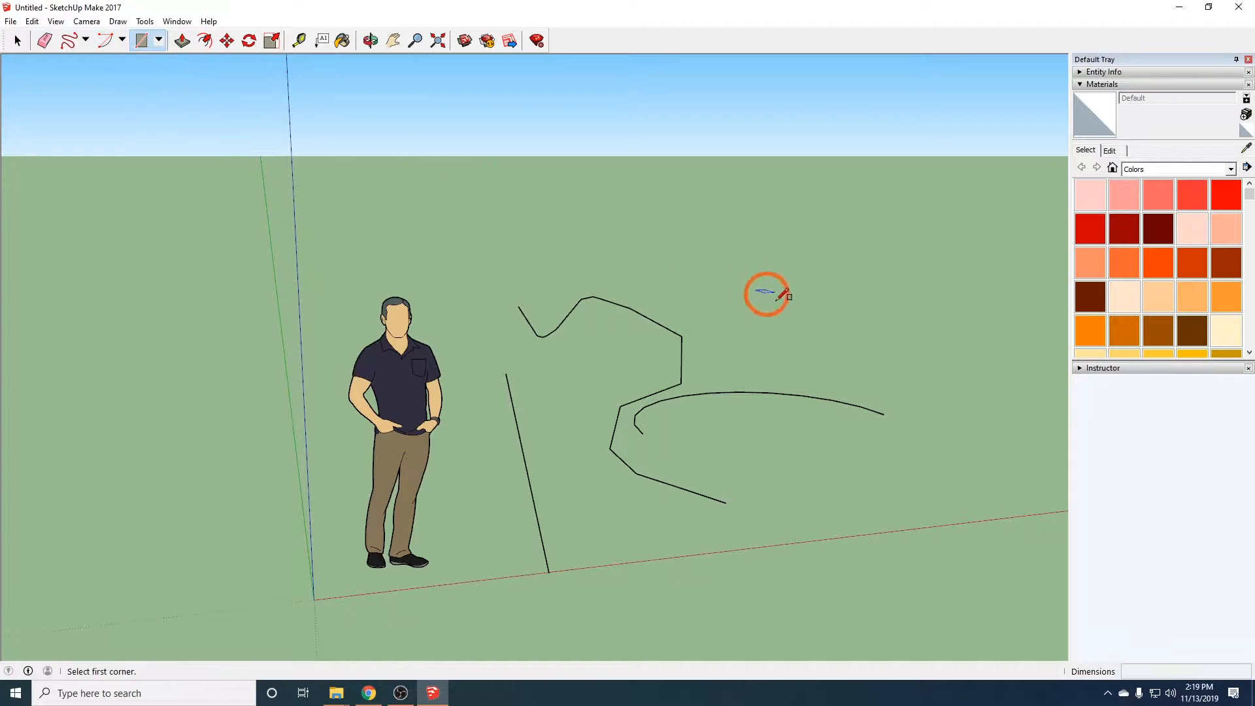
{"action": "left_click", "coordinate": [714, 298]}
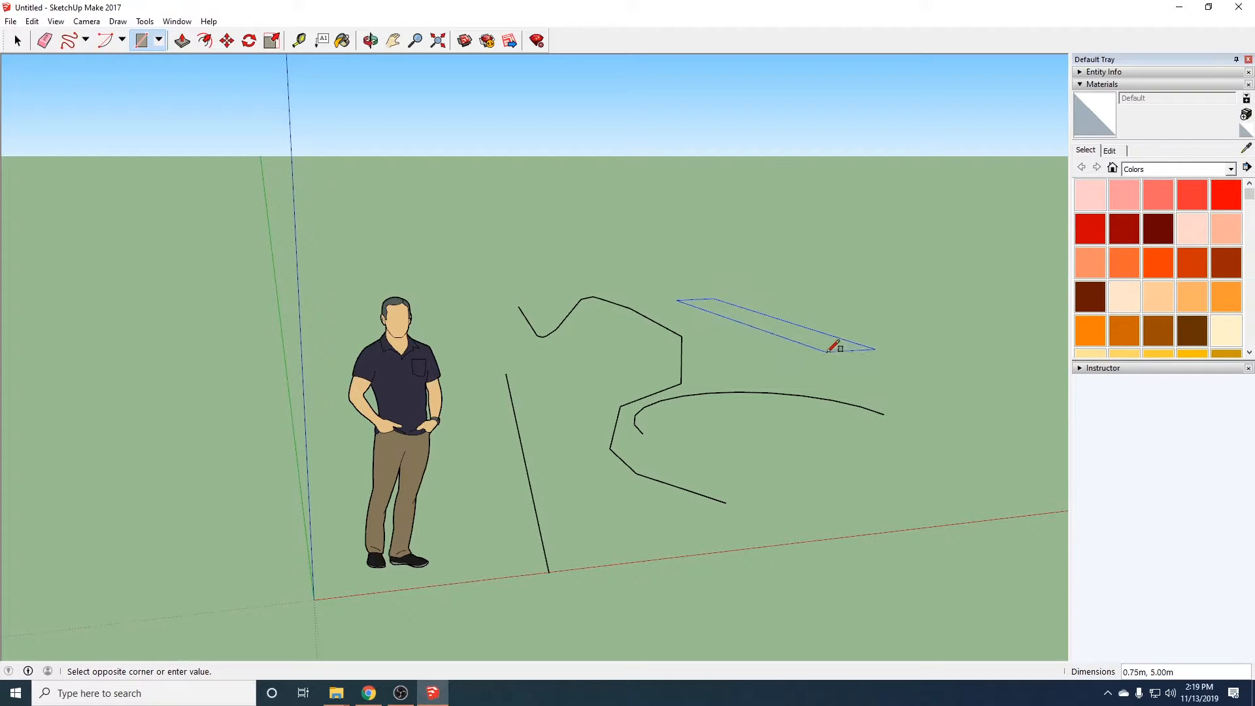
{"action": "left_click", "coordinate": [1057, 341]}
{"action": "mouse_move", "coordinate": [916, 384]}
{"action": "middle_mouse_down"}
{"action": "mouse_move", "coordinate": [748, 468]}
{"action": "mouse_move", "coordinate": [932, 496]}
{"action": "mouse_move", "coordinate": [862, 452]}
{"action": "mouse_move", "coordinate": [891, 431]}
{"action": "mouse_move", "coordinate": [815, 524]}
{"action": "middle_mouse_up"}
{"action": "scroll", "coordinate": [778, 472], "scroll_direction": "down", "scroll_amount": 3}
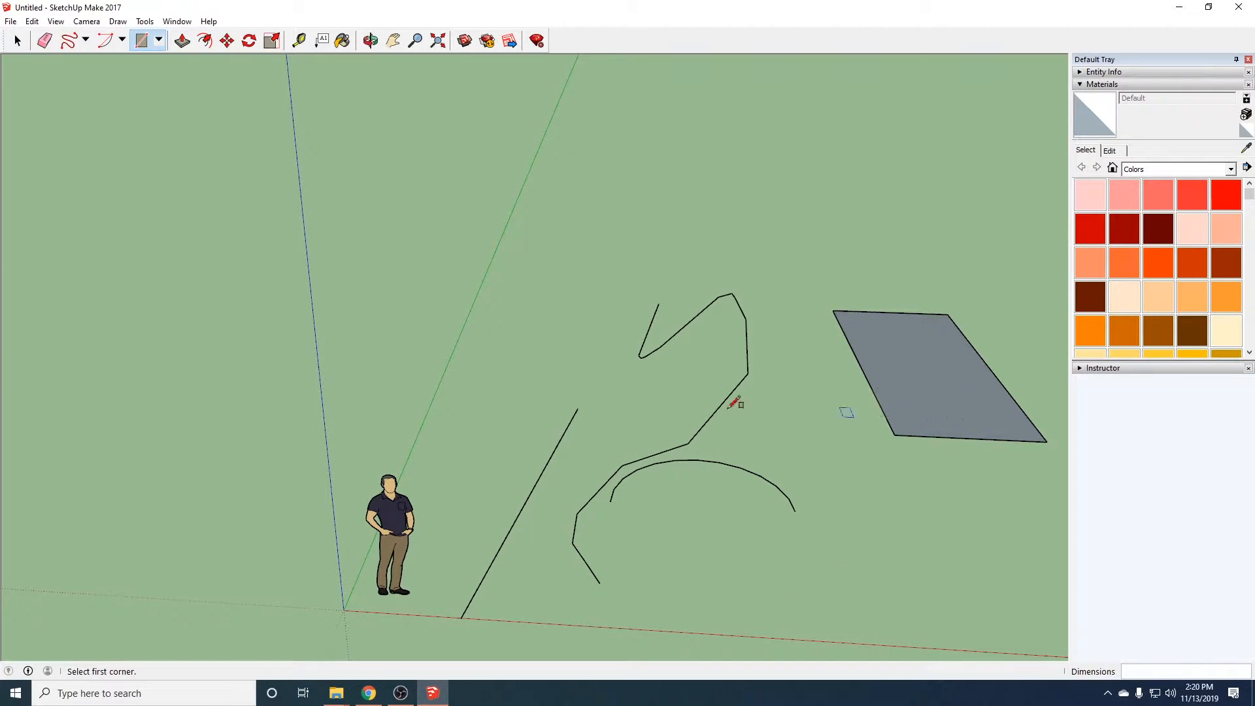
Add two lines to the single straight line to close it into a triangular face
{"action": "left_click", "coordinate": [85, 40]}
{"action": "left_click", "coordinate": [84, 61]}
{"action": "middle_click_drag", "start_coordinate": [557, 435], "coordinate": [653, 524]}
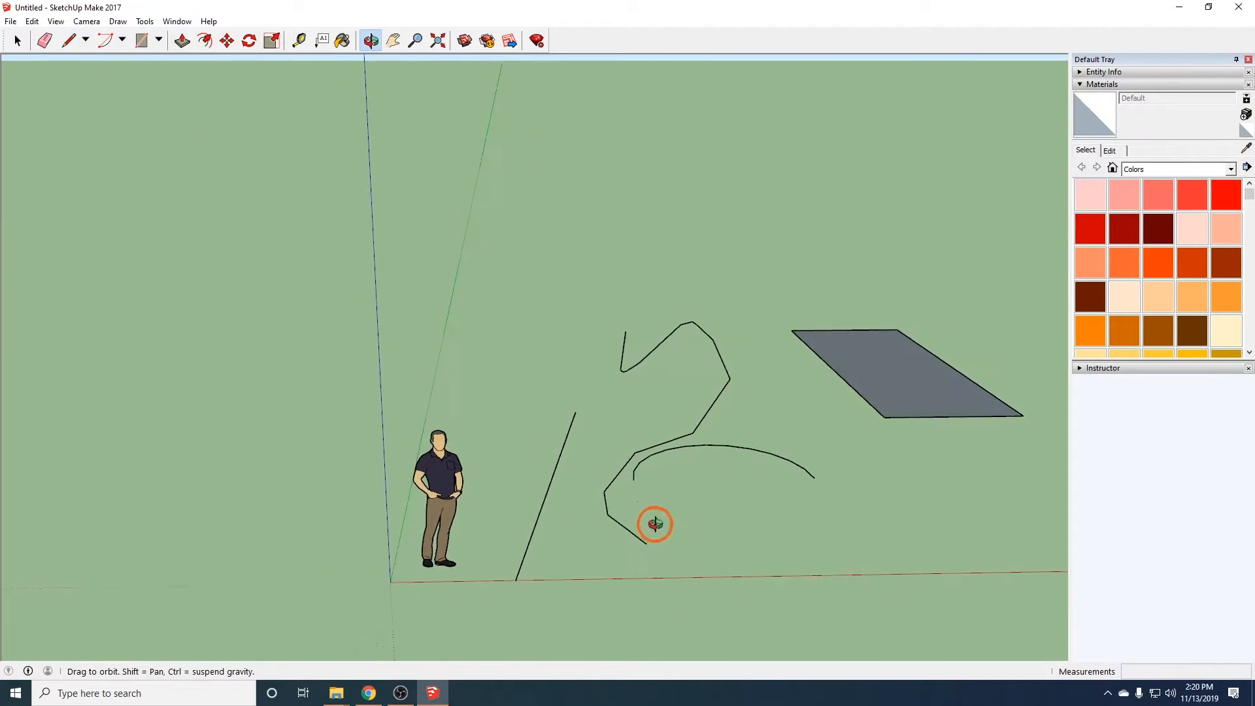
{"action": "left_click", "coordinate": [575, 412]}
{"action": "left_click", "coordinate": [503, 412]}
{"action": "left_click", "coordinate": [515, 580]}
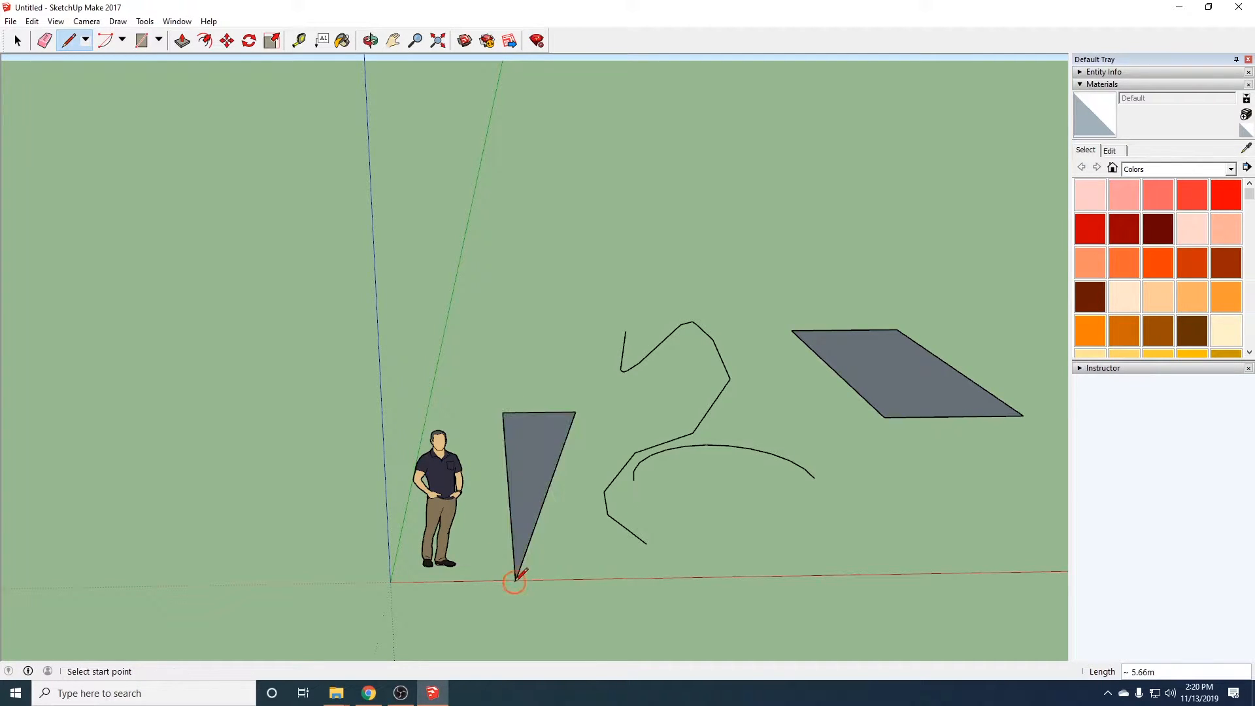
Connect the two ends of the freehand curve with three straight lines to close it into a face
{"action": "middle_click_drag", "start_coordinate": [591, 583], "coordinate": [591, 507]}
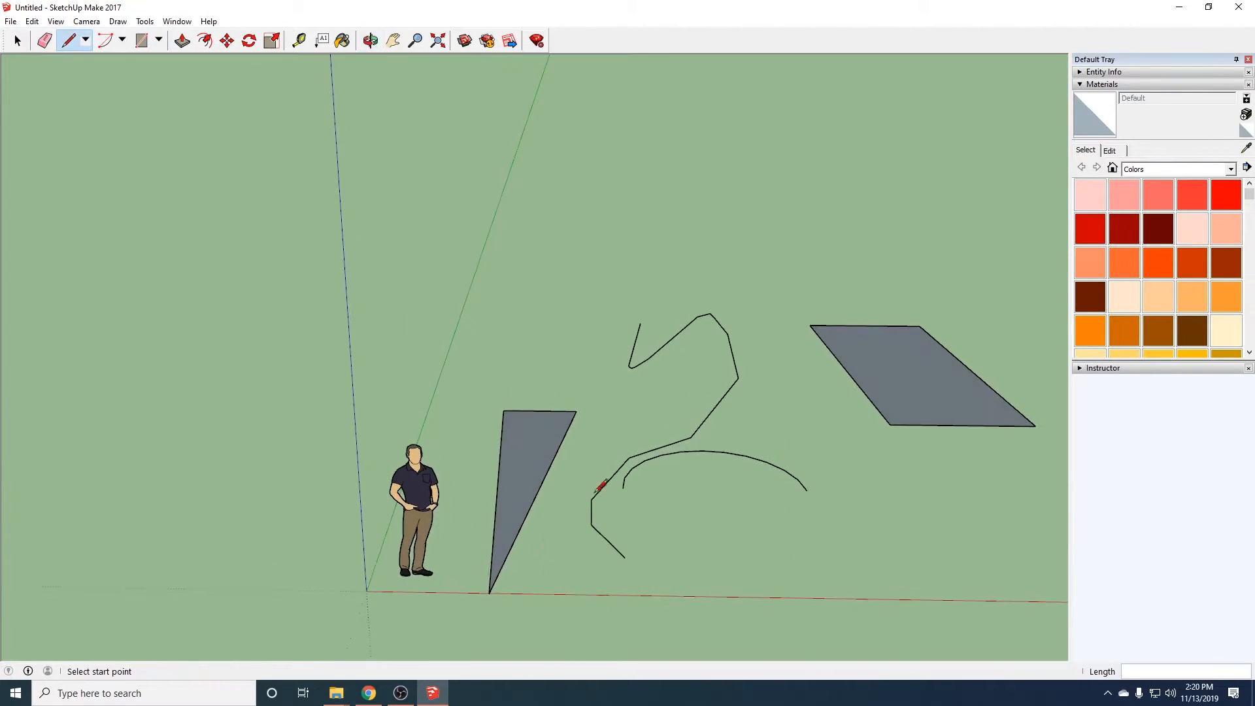
{"action": "left_click", "coordinate": [640, 323]}
{"action": "left_click", "coordinate": [612, 350]}
{"action": "left_click", "coordinate": [596, 401]}
{"action": "left_click", "coordinate": [556, 557]}
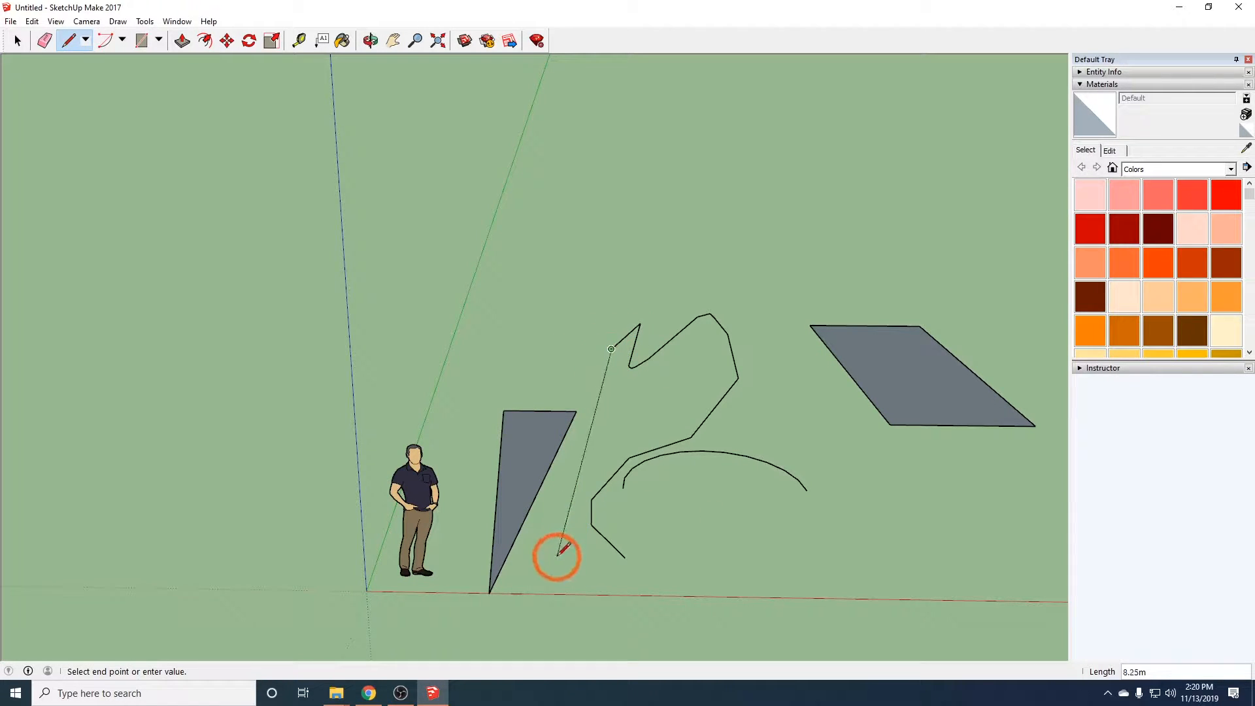
{"action": "left_click", "coordinate": [624, 558]}
Push/Pull the rectangle upward by about 1.8 m to make a box
{"action": "middle_click_drag", "start_coordinate": [605, 575], "coordinate": [633, 633]}
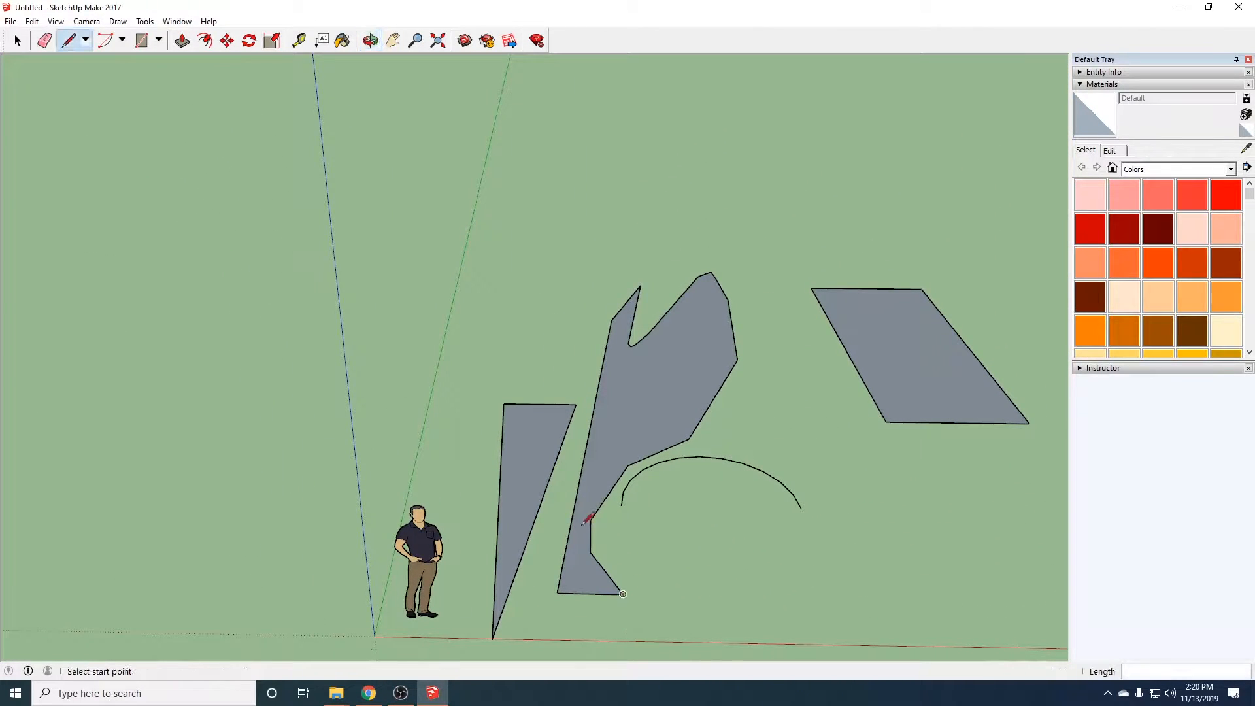
{"action": "left_click", "coordinate": [183, 41]}
{"action": "middle_click_drag", "start_coordinate": [919, 429], "coordinate": [715, 364]}
{"action": "middle_click_drag", "start_coordinate": [885, 482], "coordinate": [380, 446], "text": "shift"}
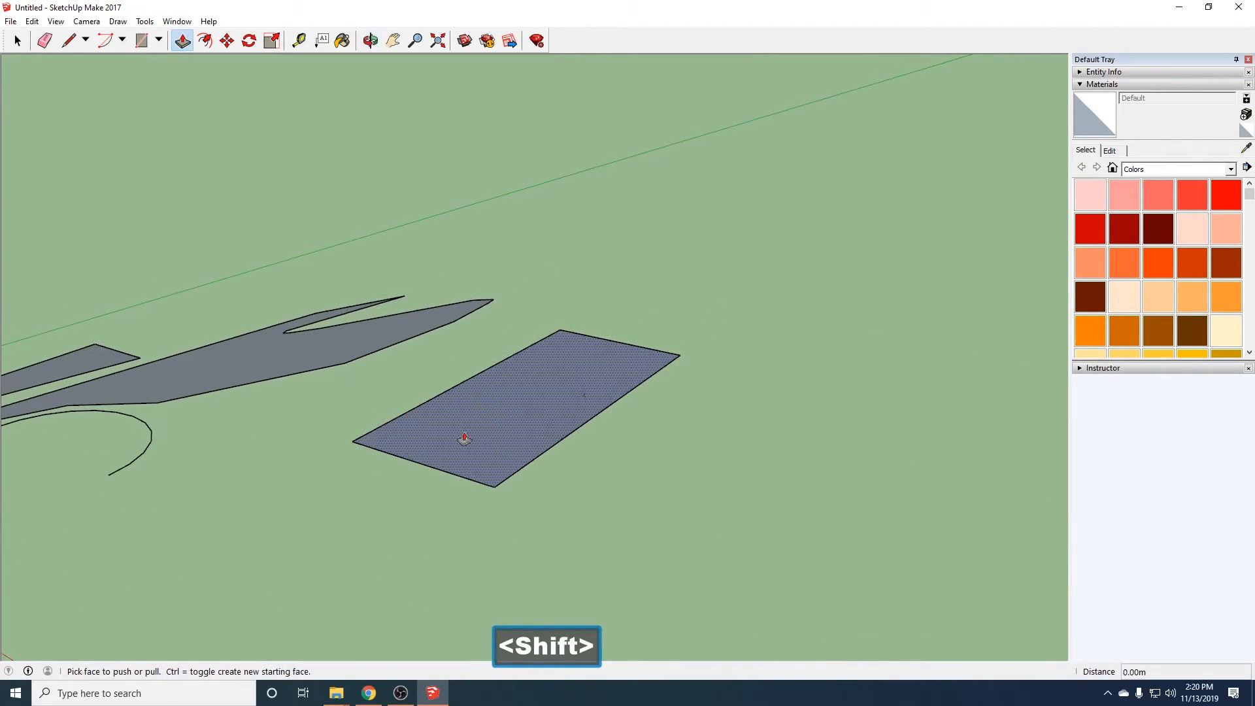
{"action": "left_click", "coordinate": [523, 415]}
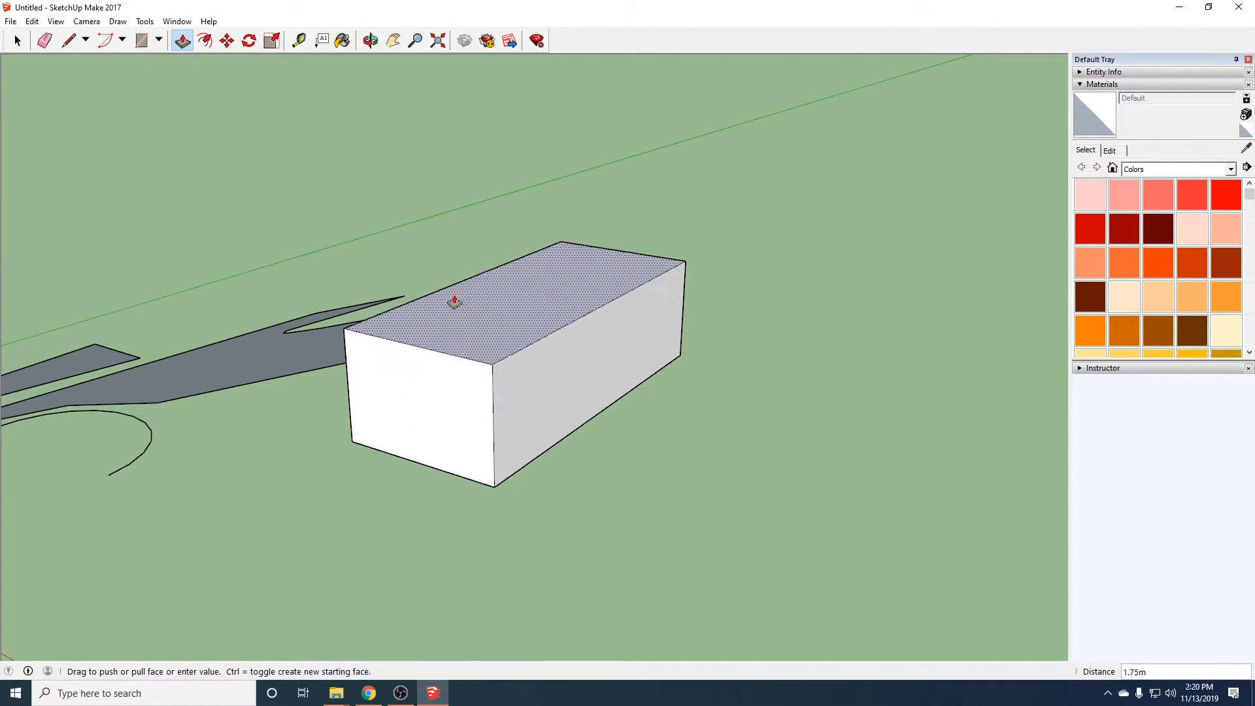
{"action": "left_click", "coordinate": [452, 297]}
Try to move the box's top face, and shift its long top edge slightly inward
{"action": "middle_click_drag", "start_coordinate": [399, 483], "coordinate": [454, 504]}
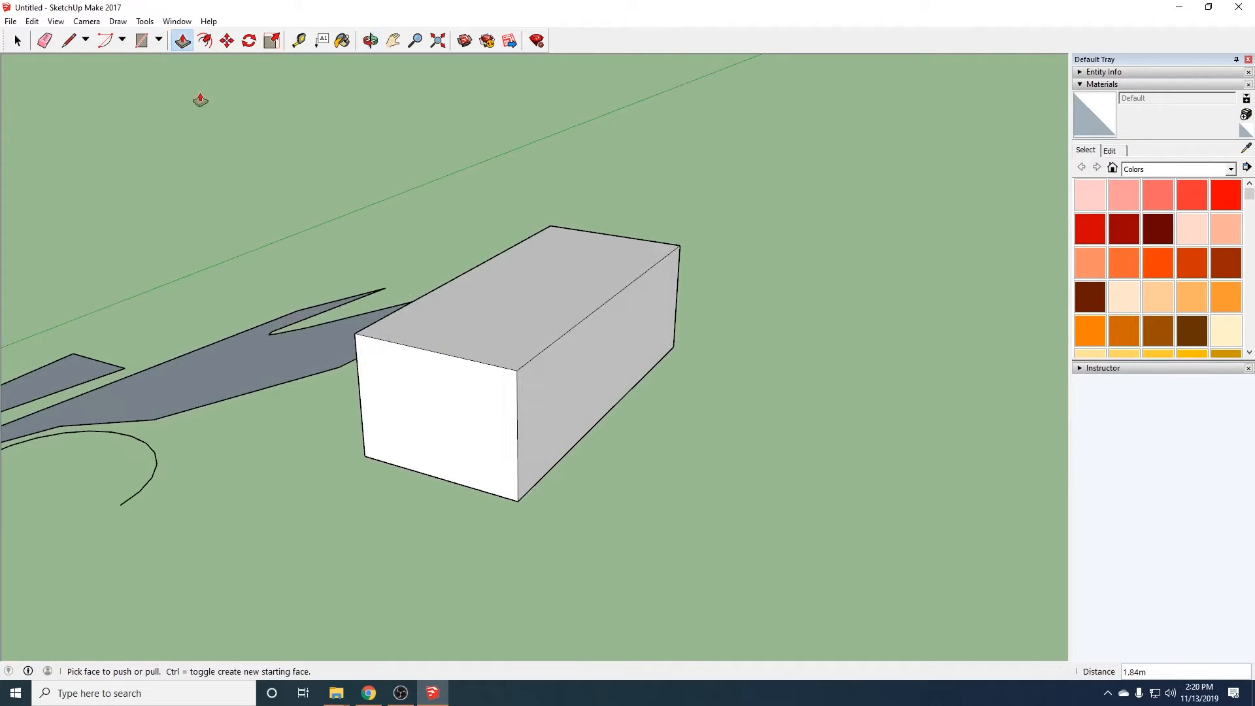
{"action": "left_click", "coordinate": [227, 41]}
{"action": "mouse_move", "coordinate": [493, 314]}
{"action": "left_mouse_down"}
{"action": "mouse_move", "coordinate": [586, 336]}
{"action": "mouse_move", "coordinate": [489, 313]}
{"action": "left_mouse_up"}
{"action": "key", "text": "Escape"}
{"action": "mouse_move", "coordinate": [557, 340]}
{"action": "left_mouse_down"}
{"action": "mouse_move", "coordinate": [647, 343]}
{"action": "mouse_move", "coordinate": [554, 337]}
{"action": "left_mouse_up"}
{"action": "key", "text": "Escape"}
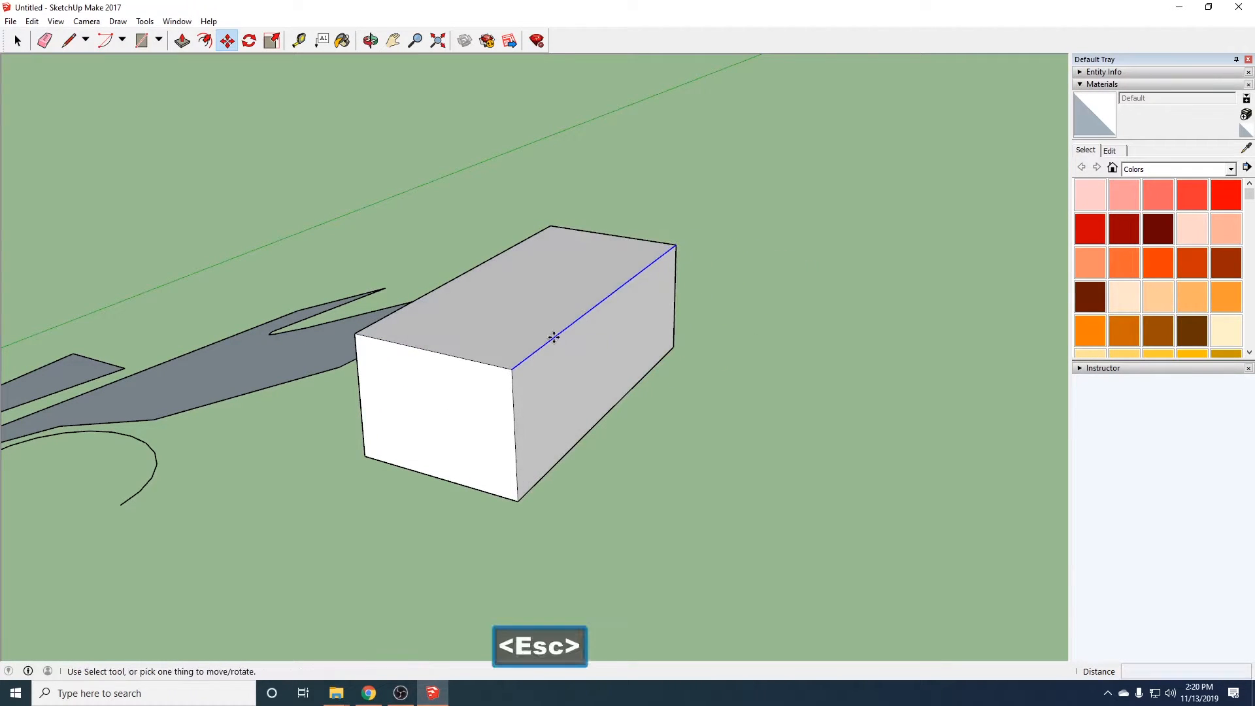
Select the entire box and move it about 1.9 m across the ground, away from the other shapes
{"action": "middle_click_drag", "start_coordinate": [574, 367], "coordinate": [762, 449]}
{"action": "left_click", "coordinate": [17, 41]}
{"action": "left_click_drag", "start_coordinate": [422, 168], "coordinate": [776, 594]}
{"action": "left_click", "coordinate": [228, 42]}
{"action": "middle_click_drag", "start_coordinate": [734, 331], "coordinate": [554, 357]}
{"action": "left_click", "coordinate": [553, 357]}
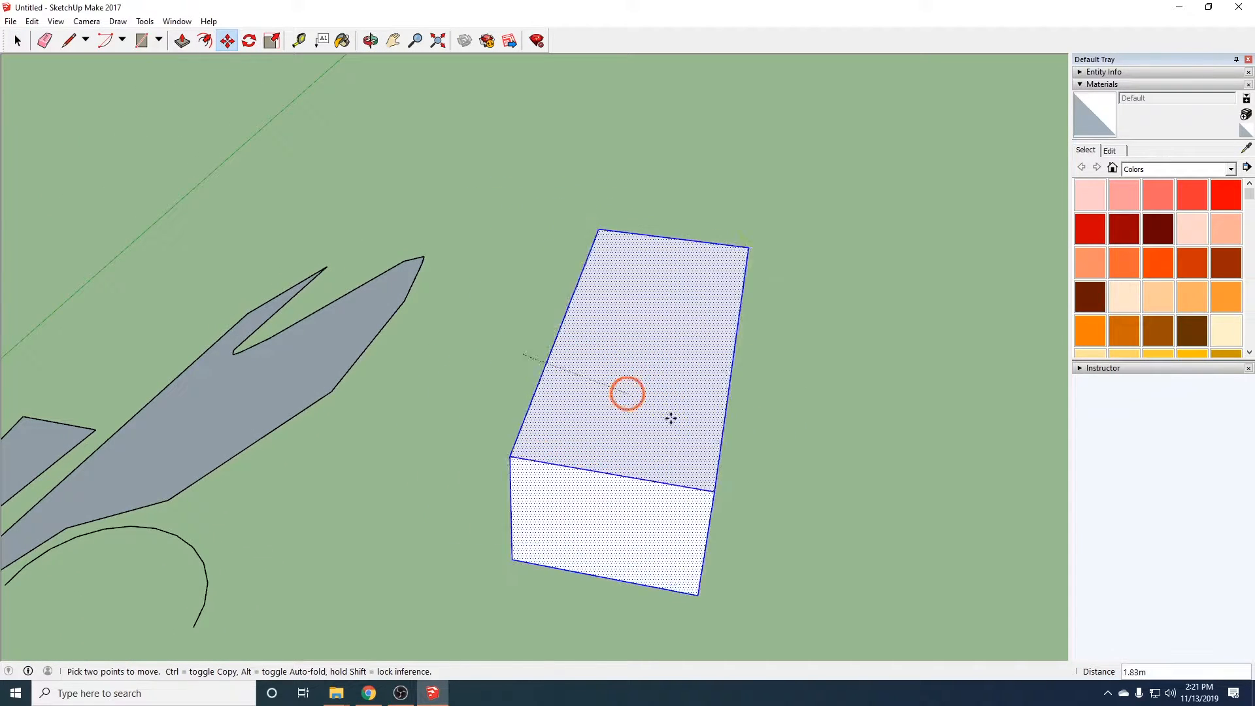
{"action": "left_click", "coordinate": [663, 351]}
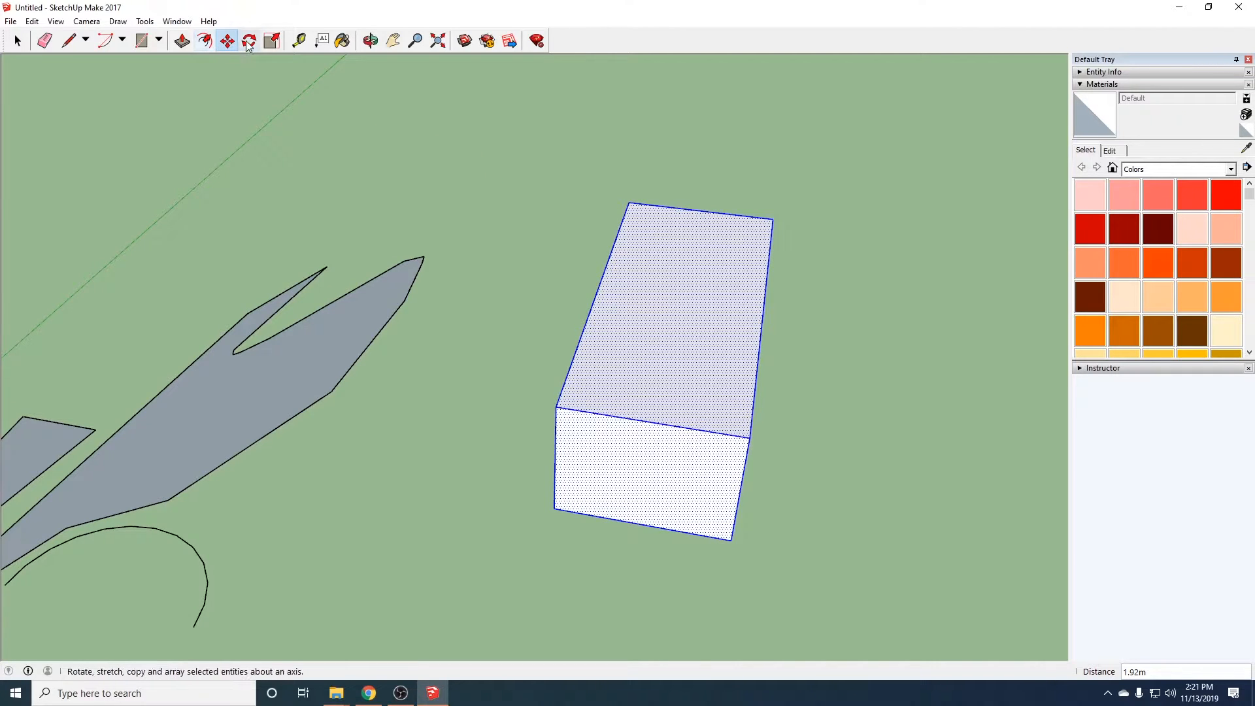
Use the Tape Measure to place two vertical guides about 1 m apart on the front face of the box
{"action": "left_click", "coordinate": [298, 40]}
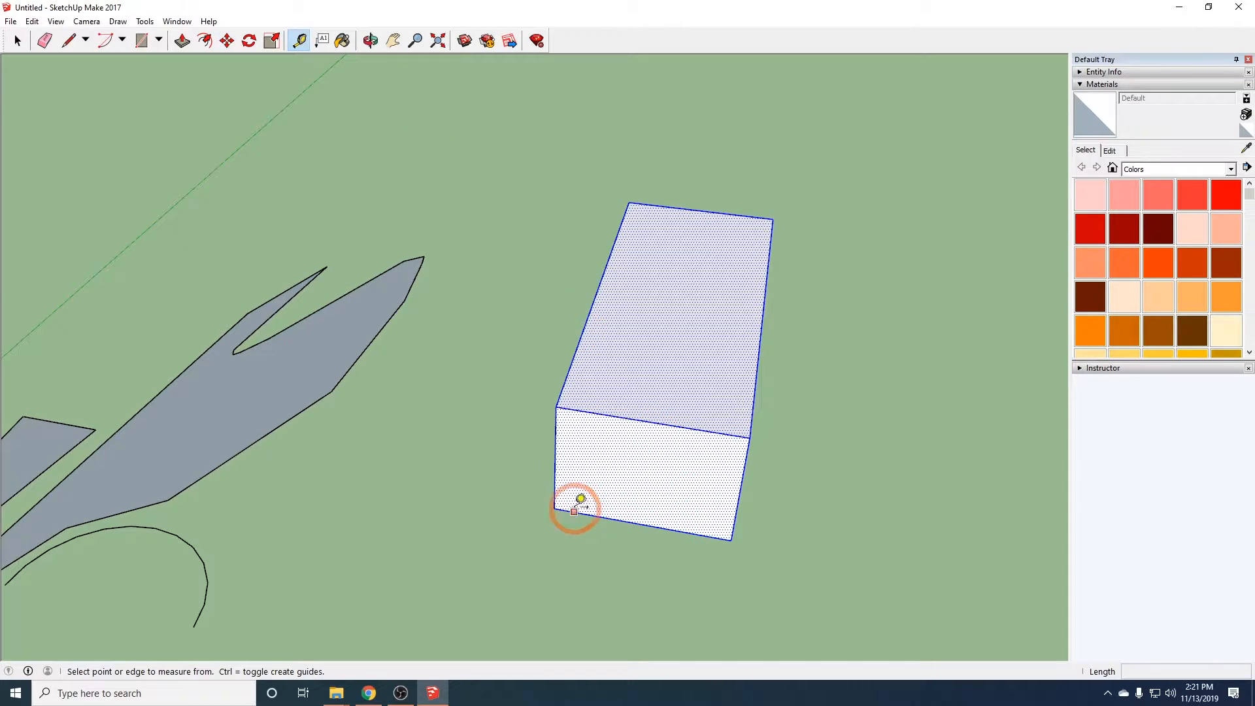
{"action": "left_click", "coordinate": [554, 508]}
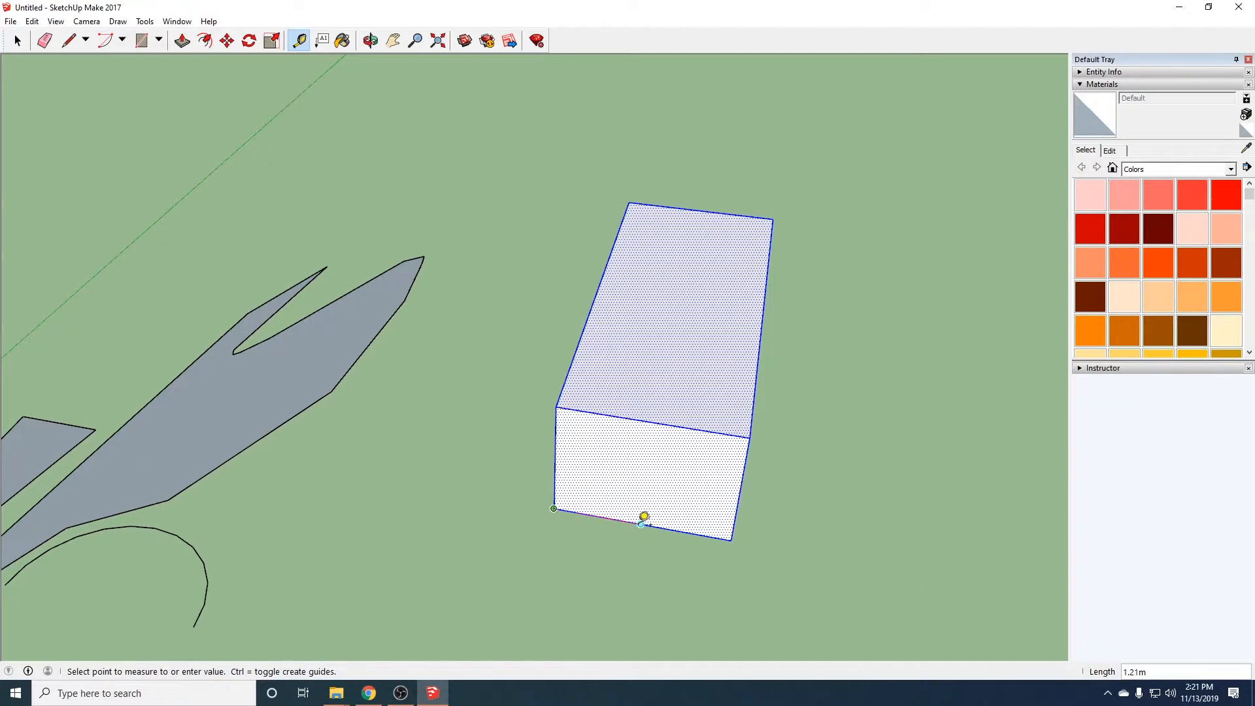
{"action": "key", "text": "ctrl"}
{"action": "middle_click_drag", "start_coordinate": [586, 453], "coordinate": [597, 292]}
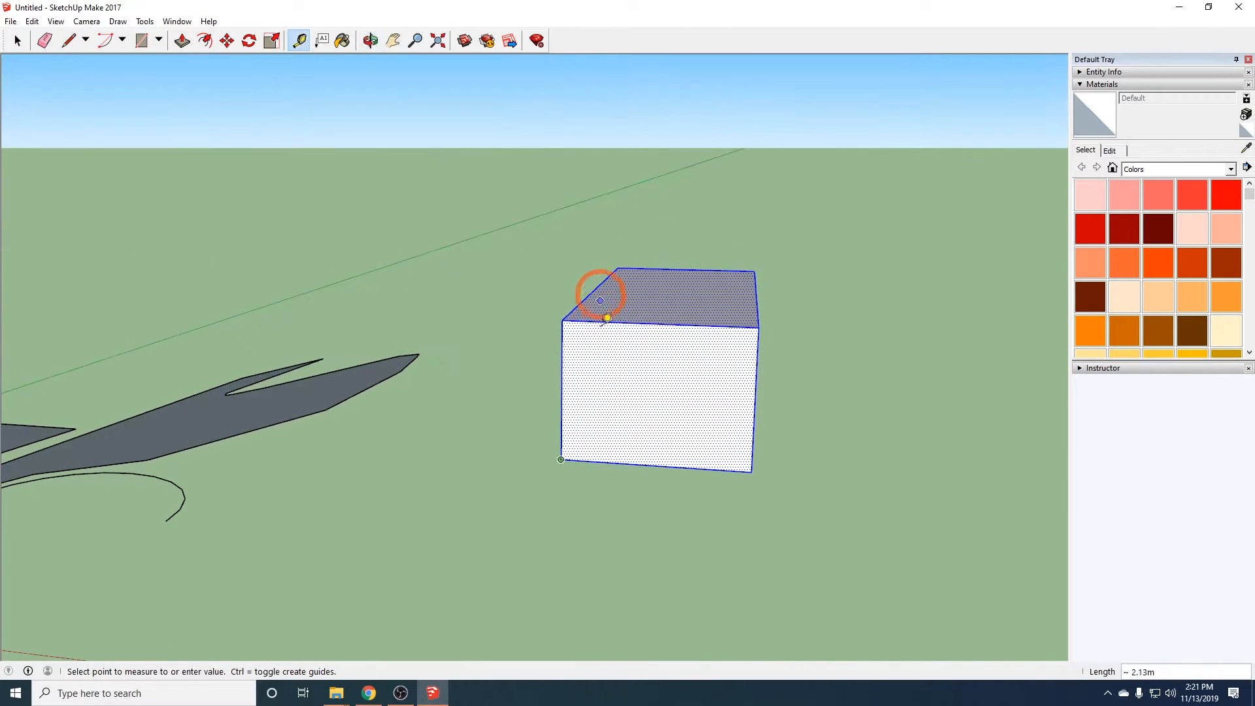
{"action": "left_click", "coordinate": [562, 373]}
{"action": "left_click", "coordinate": [561, 373]}
{"action": "left_click", "coordinate": [712, 379]}
{"action": "left_click", "coordinate": [640, 370]}
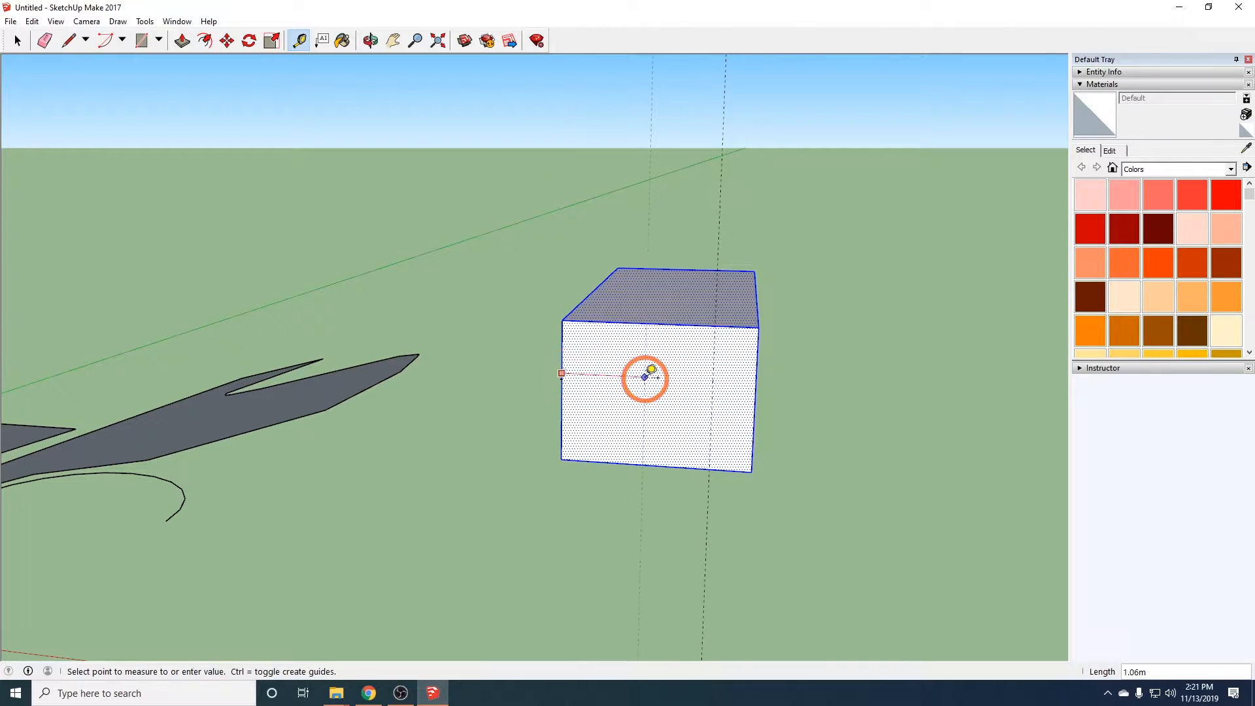
{"action": "left_click", "coordinate": [774, 447]}
Draw a rectangle about 1.04 m wide between the two guides on the front face of the box
{"action": "middle_click_drag", "start_coordinate": [704, 451], "coordinate": [813, 482]}
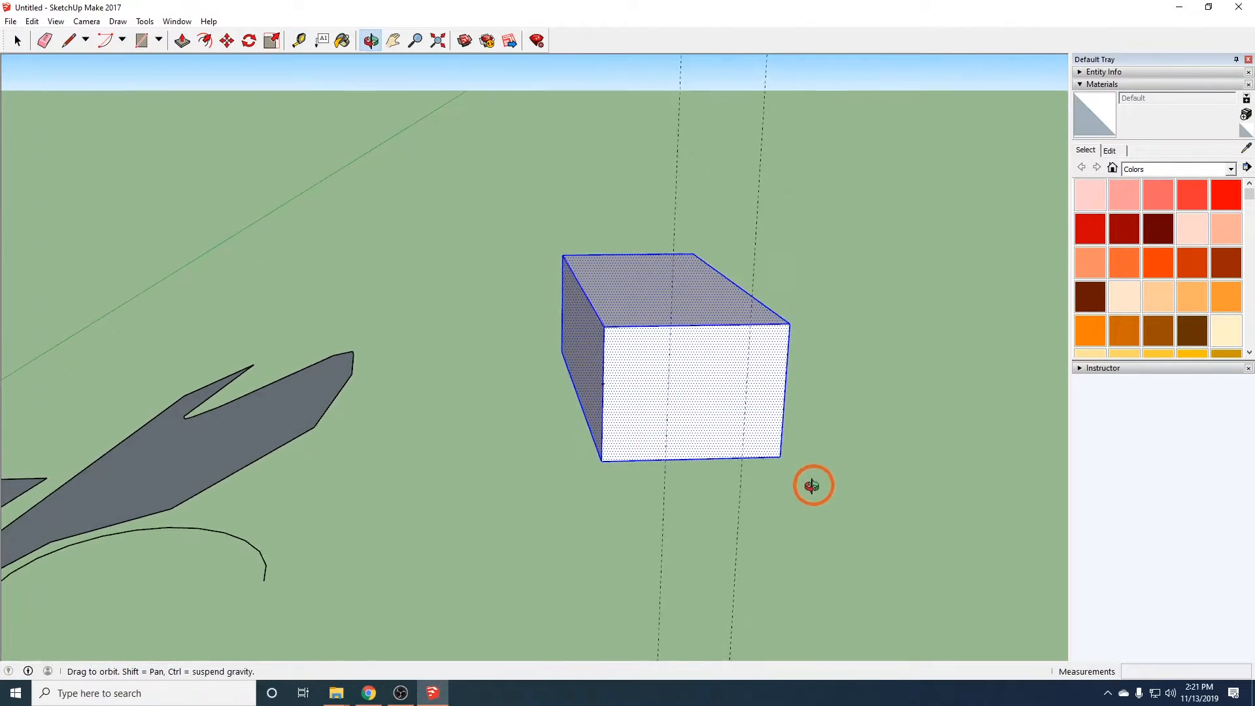
{"action": "left_click", "coordinate": [143, 42]}
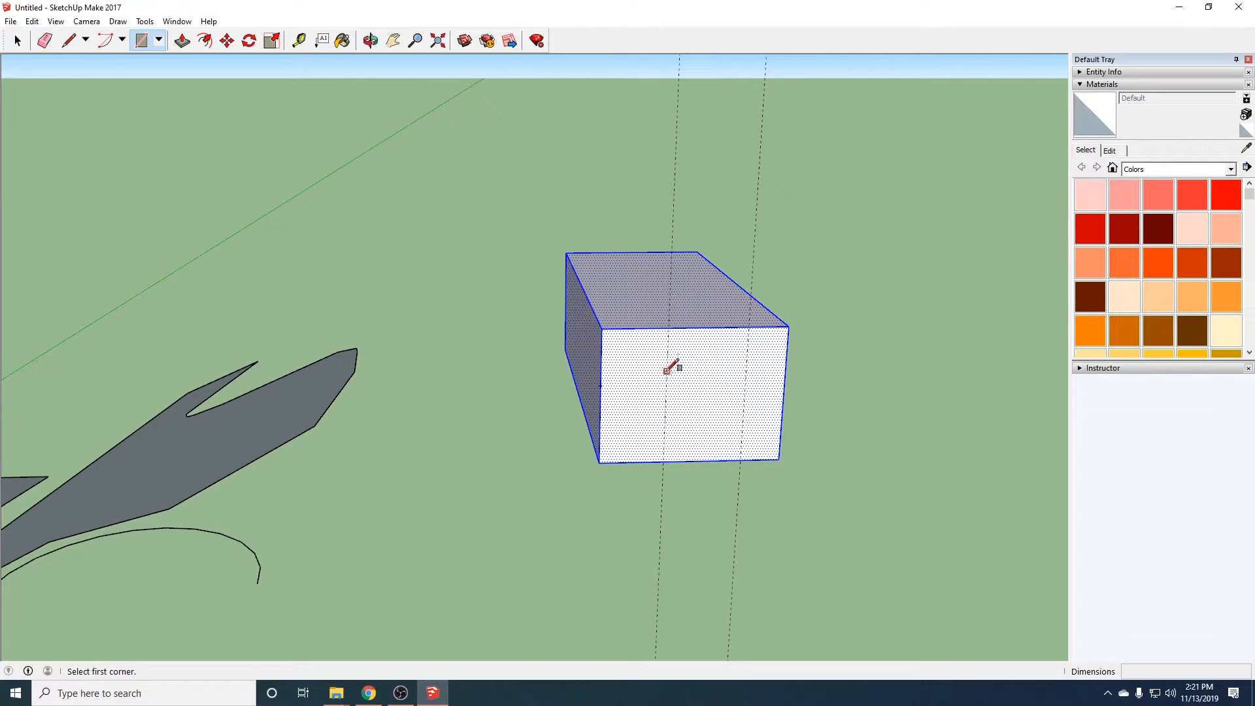
{"action": "left_click", "coordinate": [747, 353]}
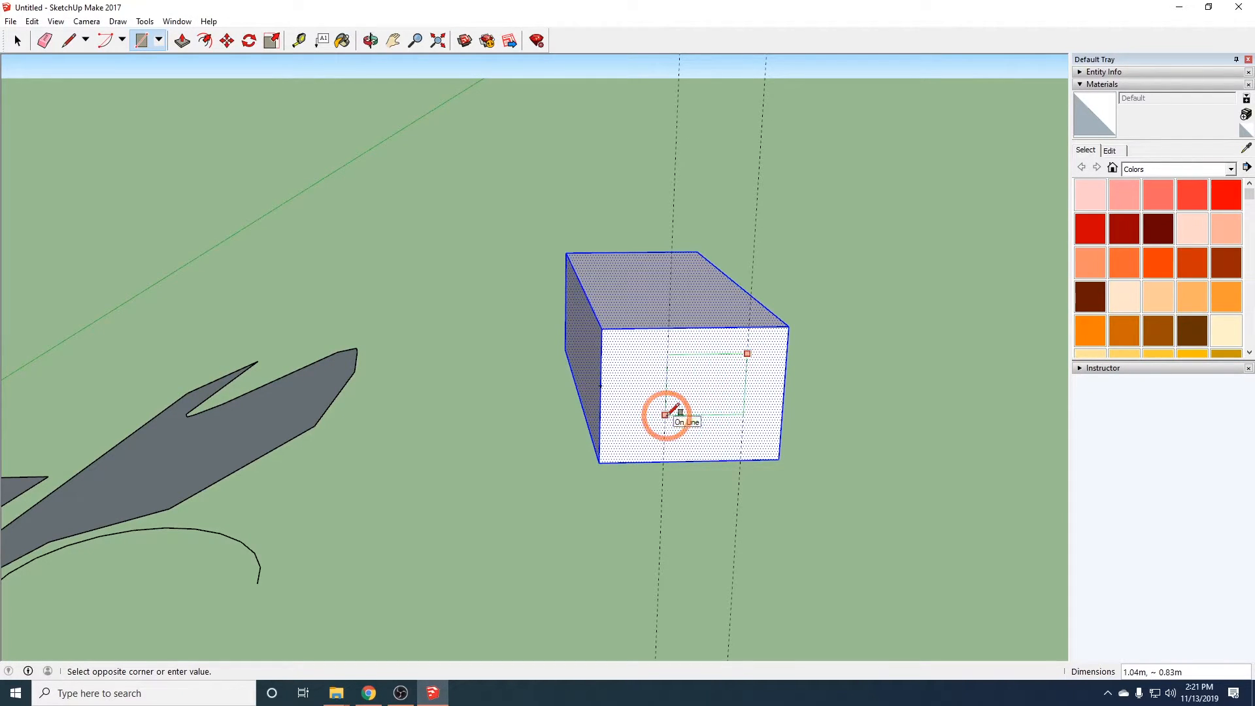
{"action": "left_click", "coordinate": [667, 421]}
{"action": "middle_click_drag", "start_coordinate": [897, 454], "coordinate": [793, 343]}
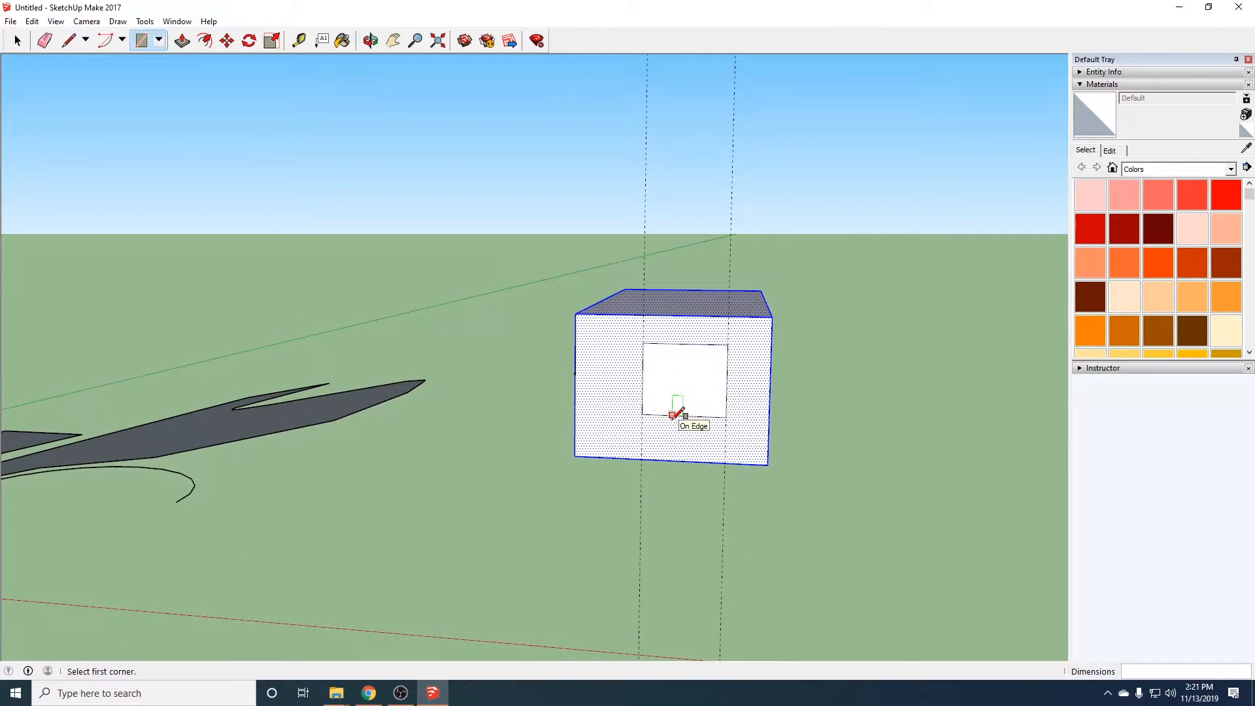
Paint the box's faces with an orange colour from the Colors collection using the Paint Bucket
{"action": "left_click", "coordinate": [342, 41]}
{"action": "mouse_move", "coordinate": [833, 383]}
{"action": "middle_mouse_down"}
{"action": "mouse_move", "coordinate": [666, 448]}
{"action": "mouse_move", "coordinate": [689, 520]}
{"action": "middle_mouse_up"}
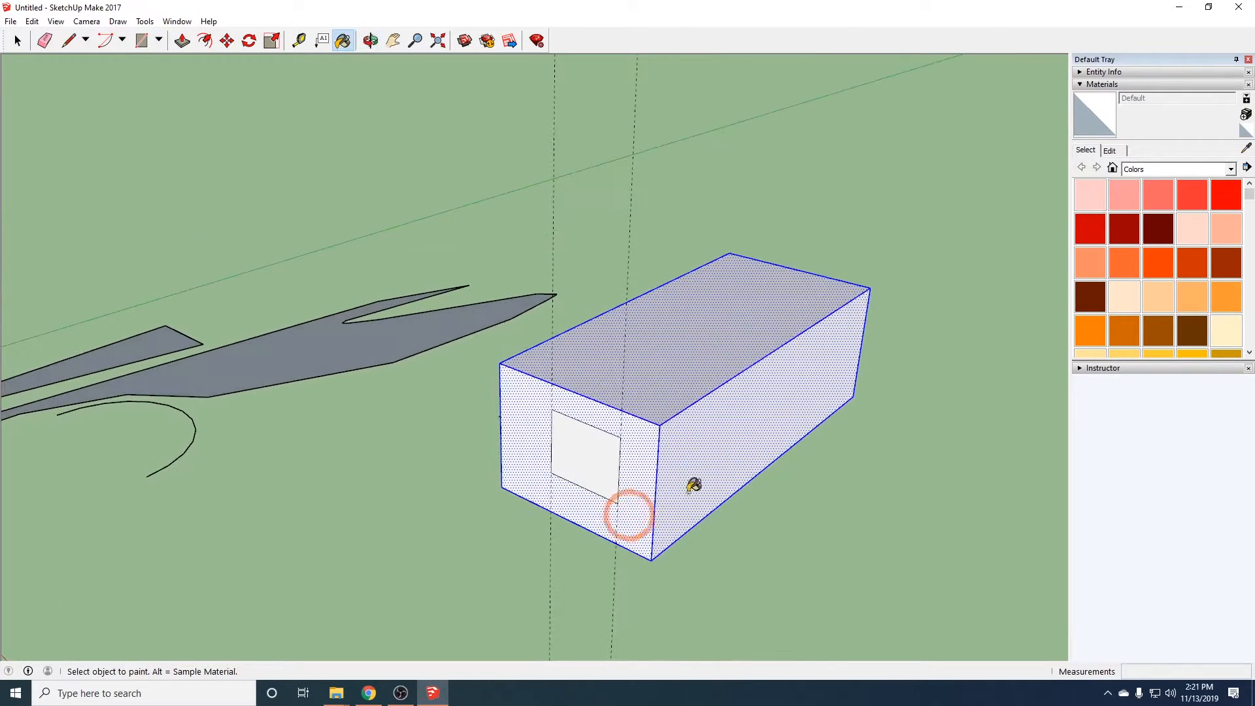
{"action": "left_click", "coordinate": [1133, 270]}
{"action": "left_click", "coordinate": [727, 318]}
{"action": "mouse_move", "coordinate": [751, 353]}
{"action": "middle_mouse_down"}
{"action": "mouse_move", "coordinate": [704, 378]}
{"action": "mouse_move", "coordinate": [670, 377]}
{"action": "middle_mouse_up"}
{"action": "left_click", "coordinate": [669, 377]}
{"action": "mouse_move", "coordinate": [687, 491]}
{"action": "middle_mouse_down"}
{"action": "mouse_move", "coordinate": [785, 258]}
{"action": "mouse_move", "coordinate": [675, 322]}
{"action": "mouse_move", "coordinate": [799, 610]}
{"action": "mouse_move", "coordinate": [644, 457]}
{"action": "mouse_move", "coordinate": [583, 572]}
{"action": "mouse_move", "coordinate": [578, 463]}
{"action": "middle_mouse_up"}
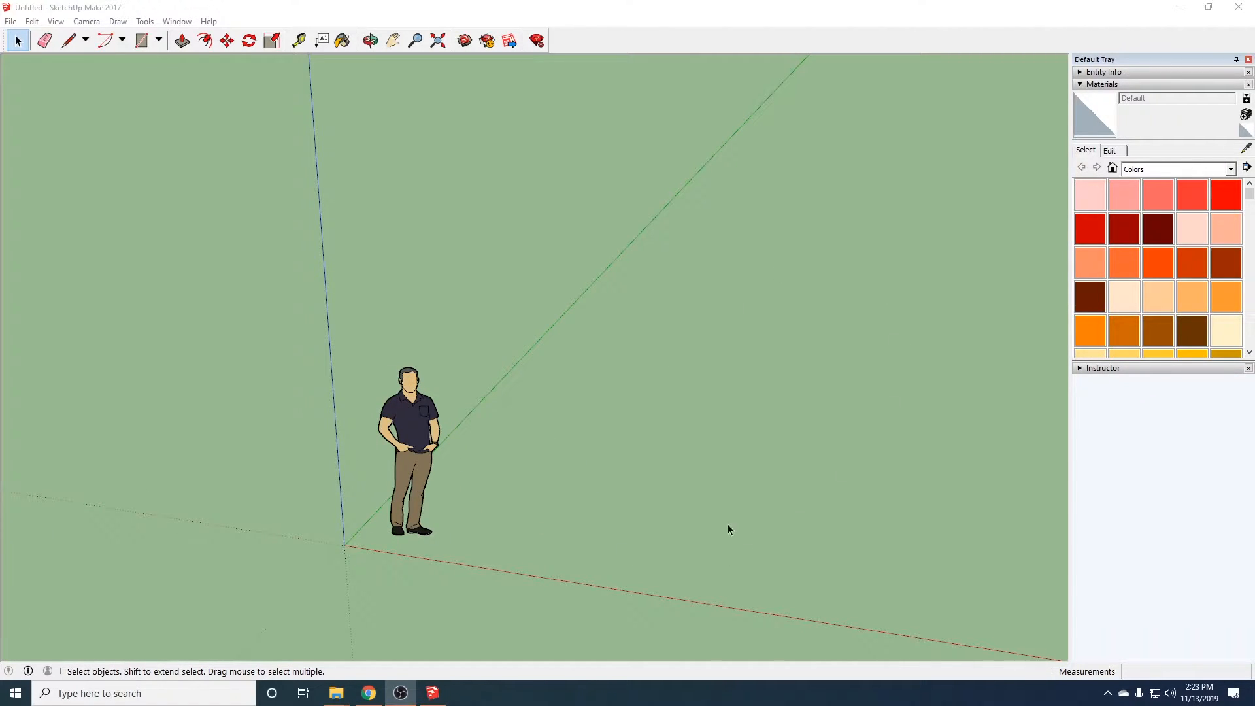
Select the scale figure and move it along the red axis to the opposite side of the blue axis
{"action": "middle_click_drag", "start_coordinate": [426, 458], "coordinate": [581, 402]}
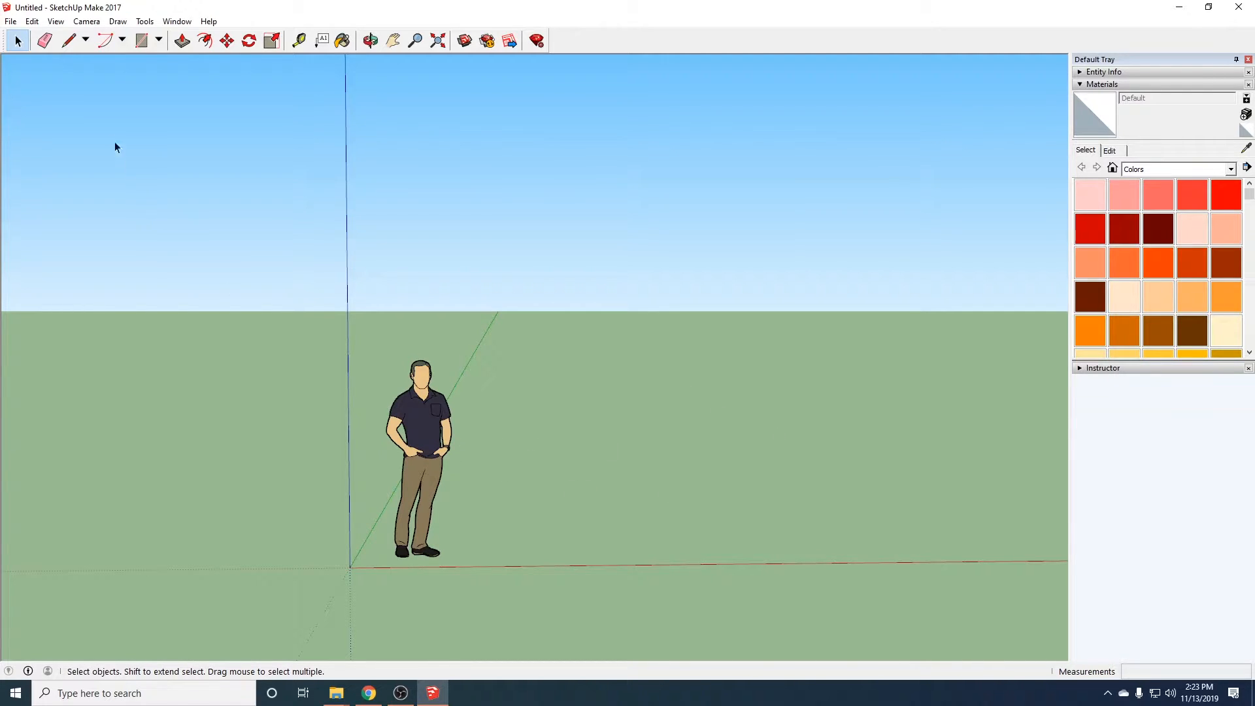
{"action": "left_click", "coordinate": [422, 444]}
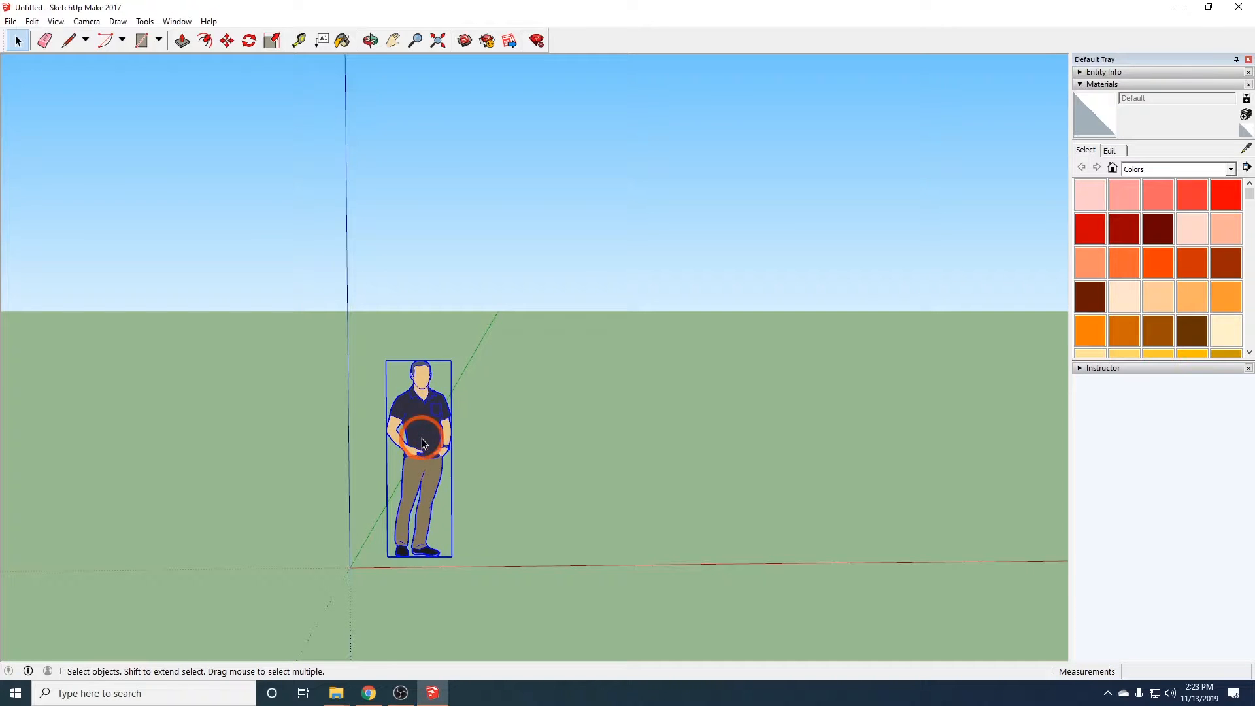
{"action": "left_click", "coordinate": [226, 42]}
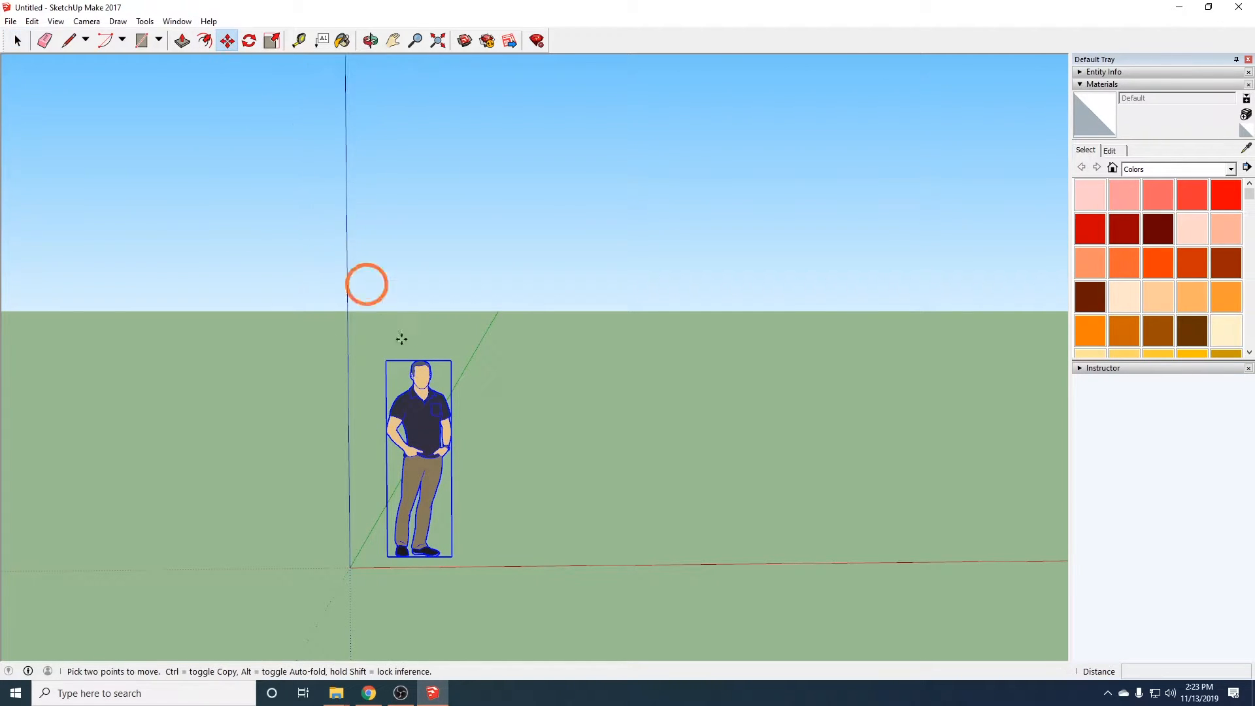
{"action": "left_click", "coordinate": [421, 439]}
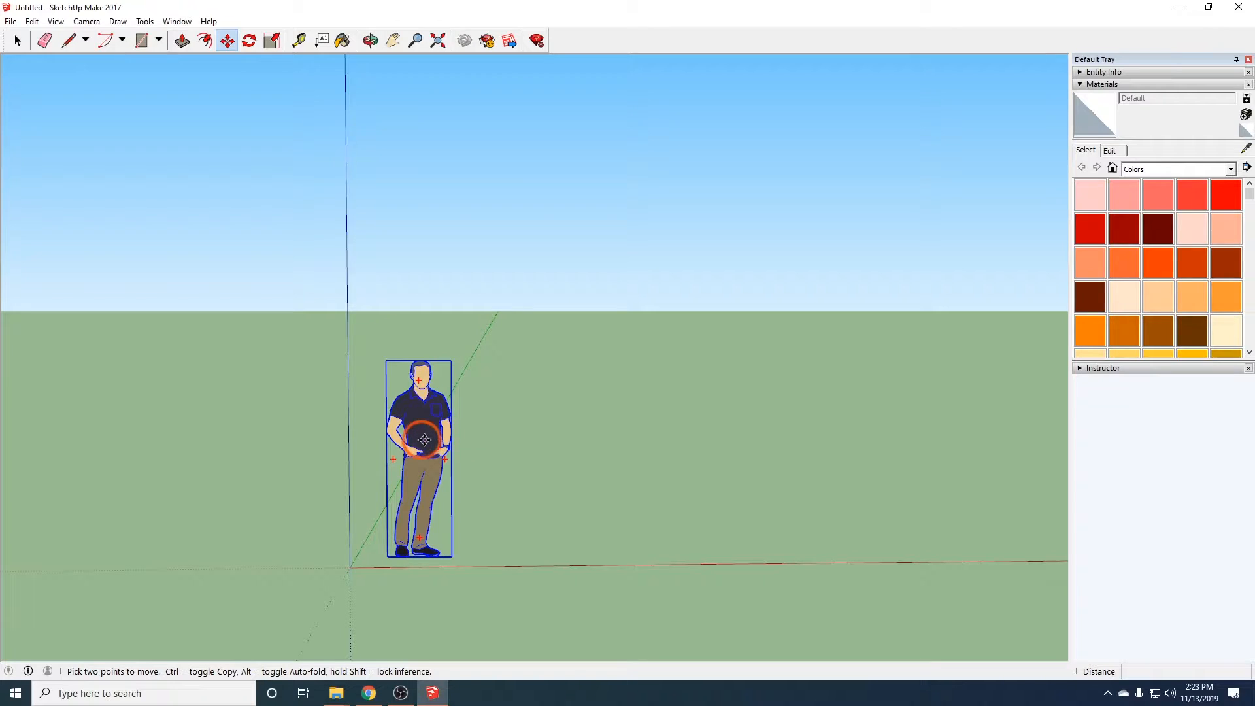
{"action": "left_click", "coordinate": [270, 439]}
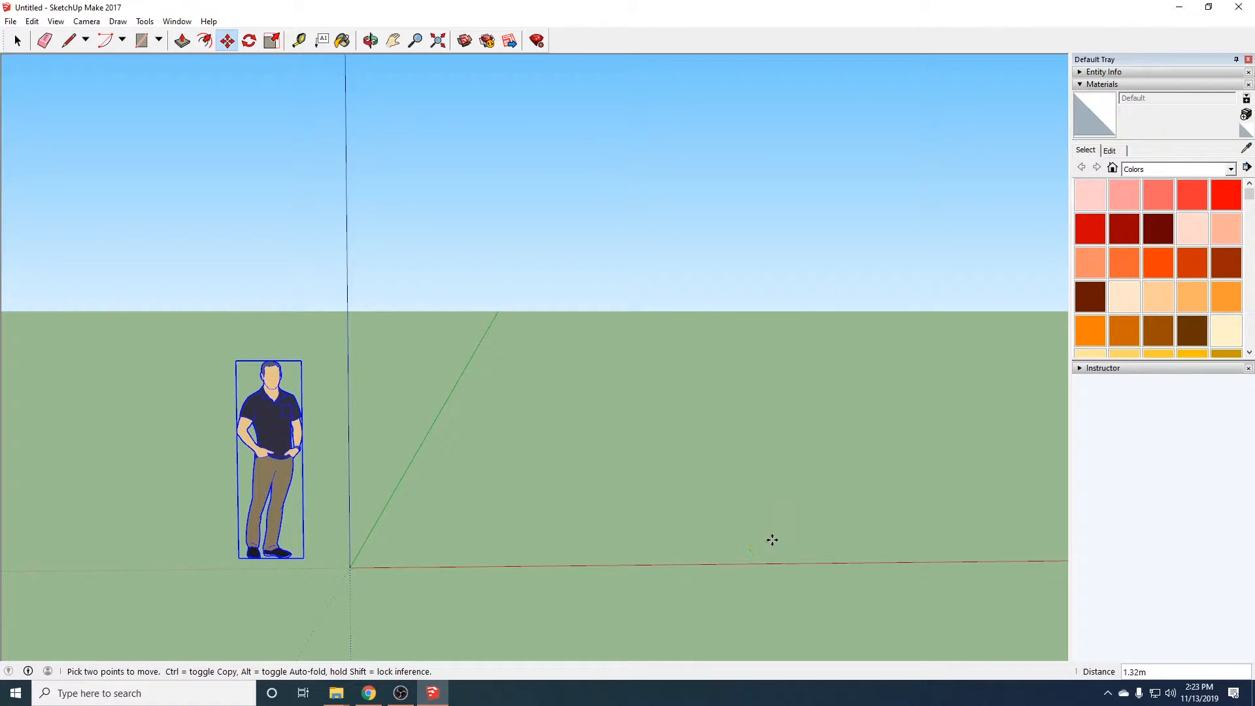
{"action": "left_click", "coordinate": [264, 429]}
{"action": "left_click", "coordinate": [433, 428]}
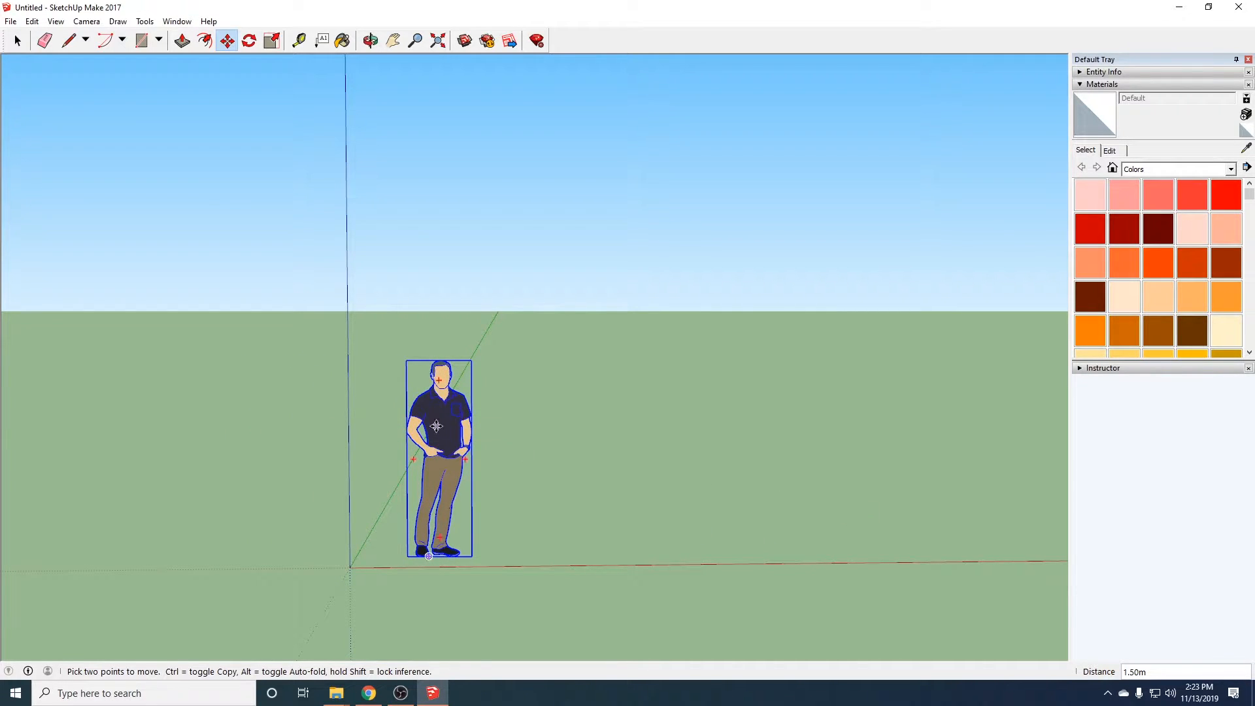
{"action": "left_click", "coordinate": [436, 426]}
{"action": "left_click", "coordinate": [258, 426]}
Draw a ground rectangle from the origin, about 21.5 m along the red axis by 12.4 m along the green axis
{"action": "middle_click", "coordinate": [615, 454]}
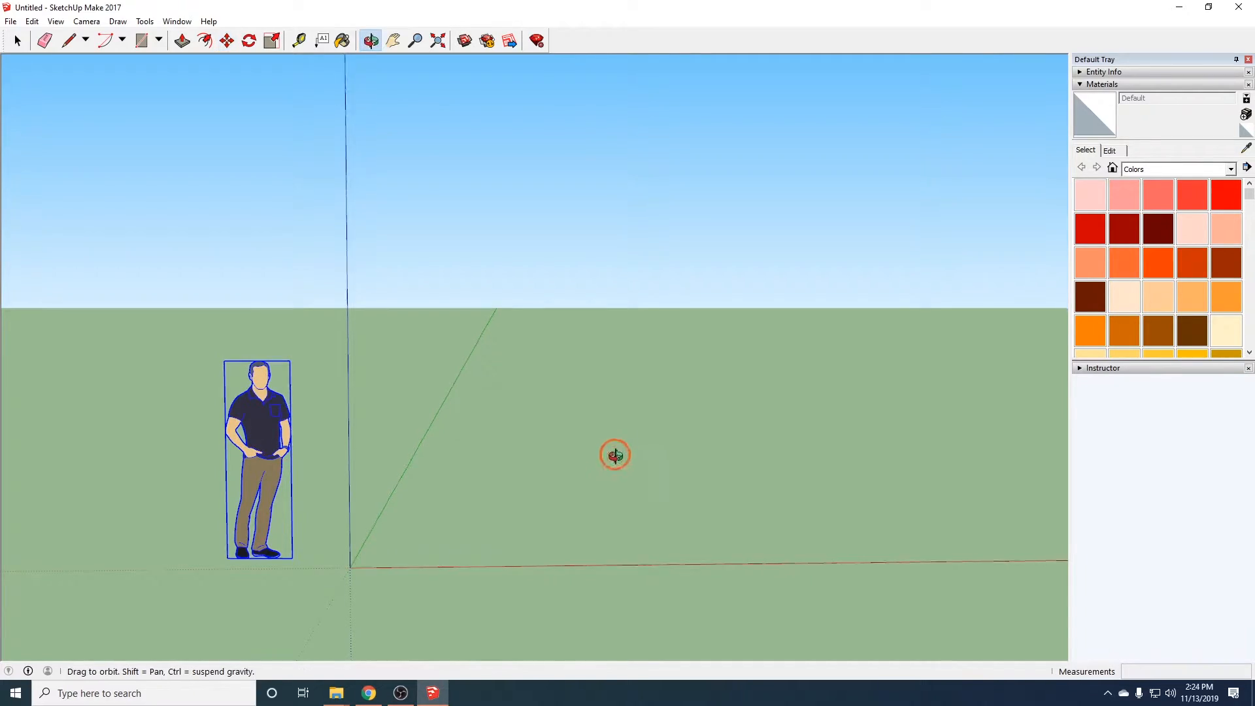
{"action": "middle_click_drag", "start_coordinate": [615, 453], "coordinate": [633, 523]}
{"action": "left_click_drag", "start_coordinate": [0, 294], "coordinate": [509, 0]}
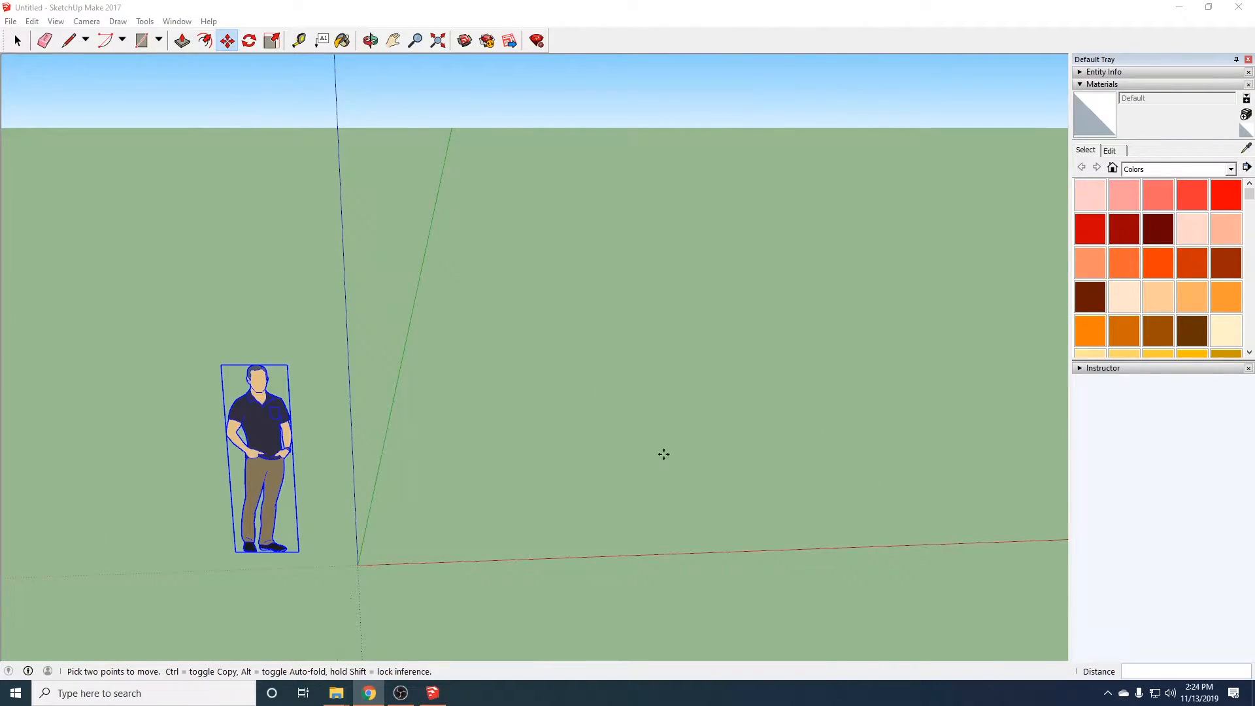
{"action": "scroll", "coordinate": [663, 453], "scroll_direction": "down", "scroll_amount": 2}
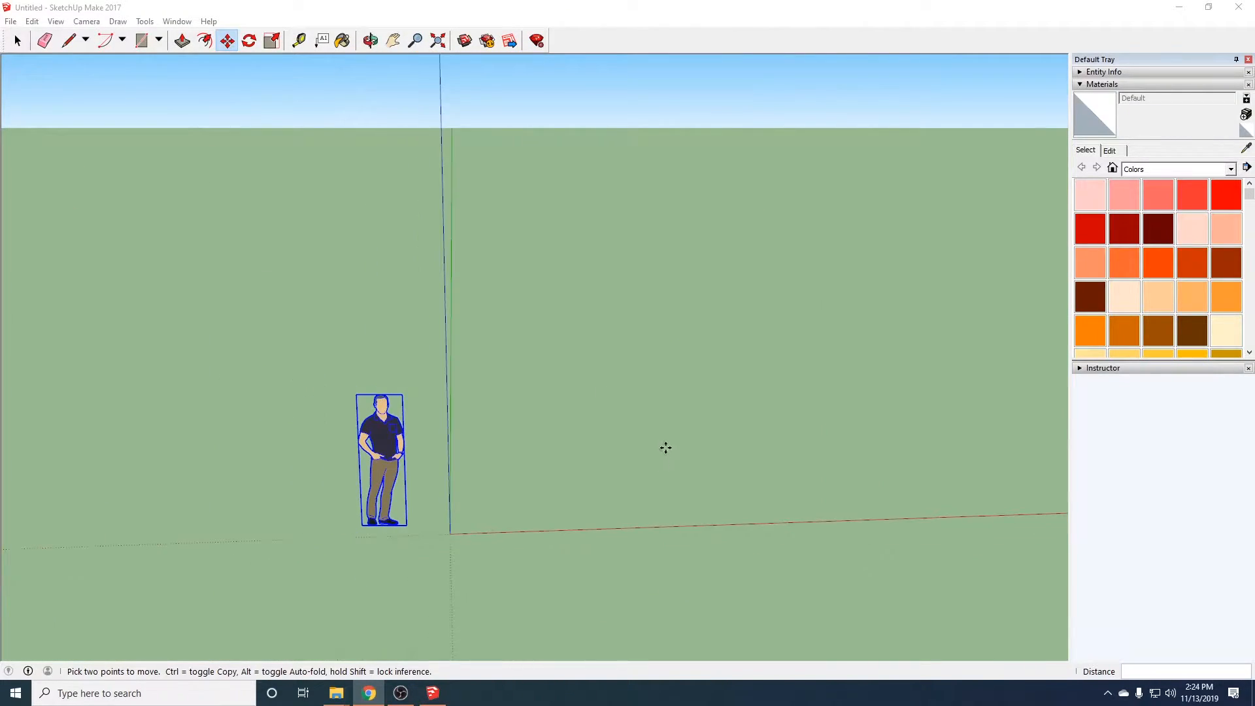
{"action": "middle_click_drag", "start_coordinate": [679, 454], "coordinate": [550, 472]}
{"action": "middle_click_drag", "start_coordinate": [678, 493], "coordinate": [602, 499]}
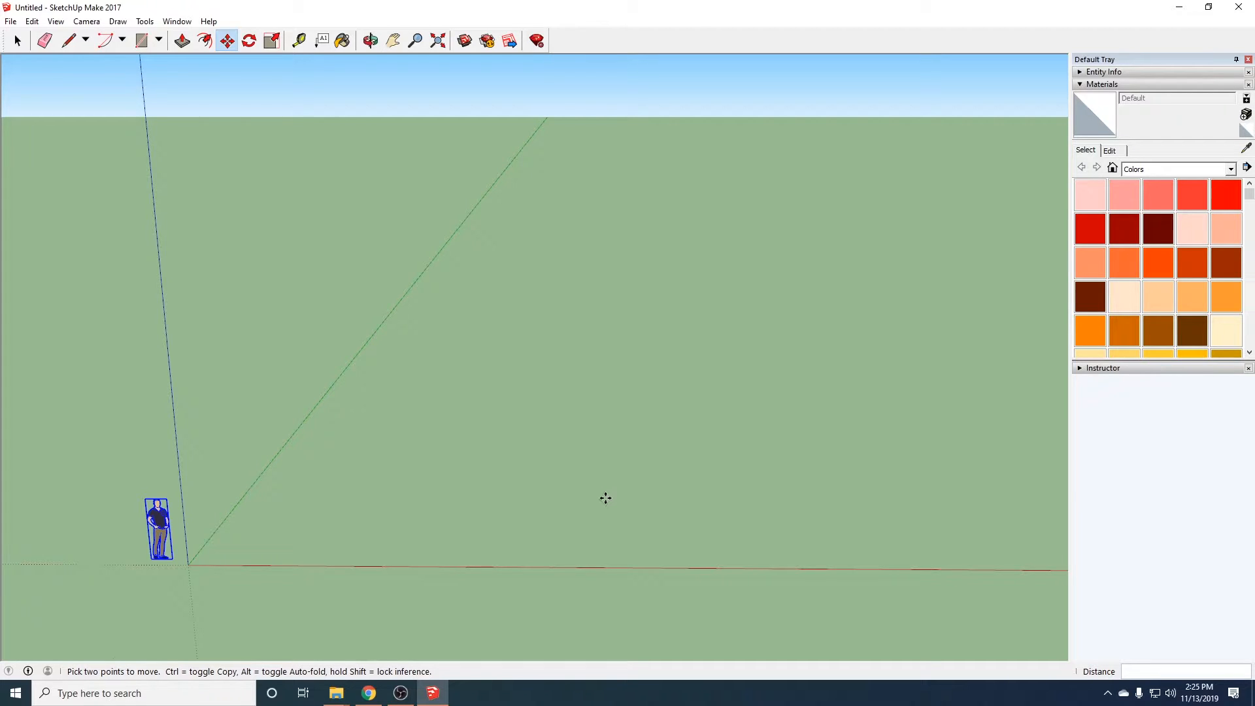
{"action": "left_click", "coordinate": [142, 41]}
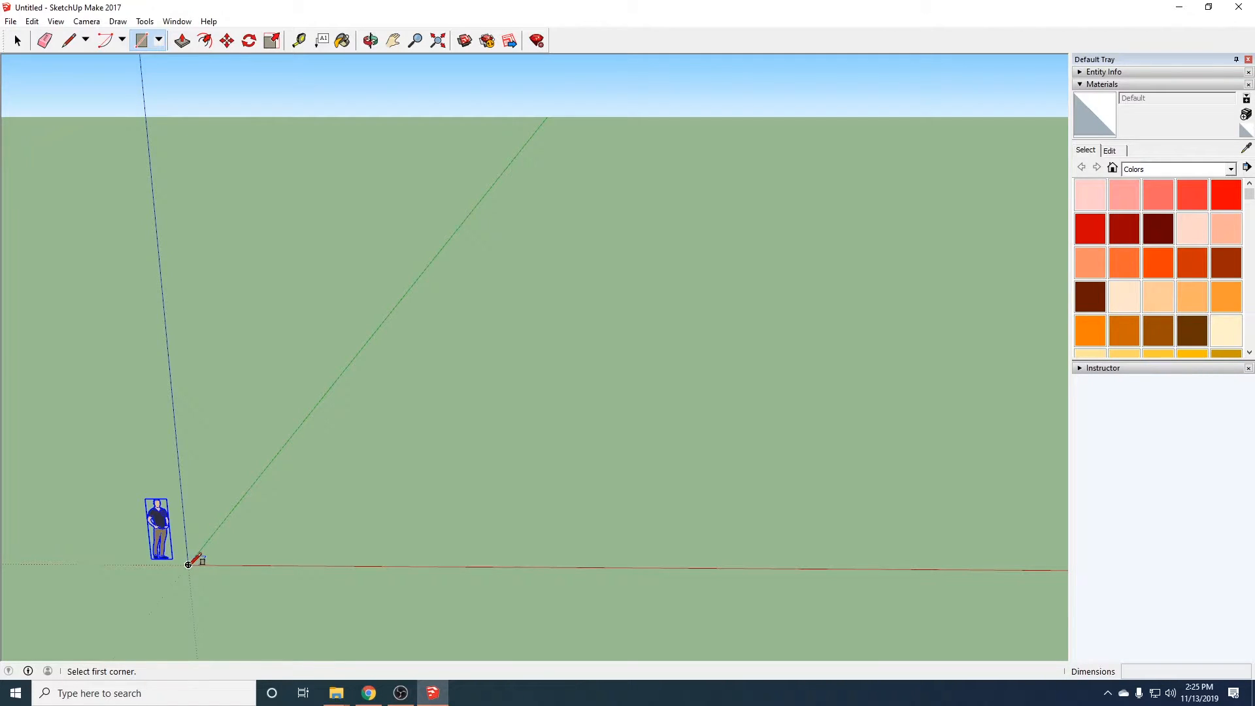
{"action": "left_click", "coordinate": [188, 564]}
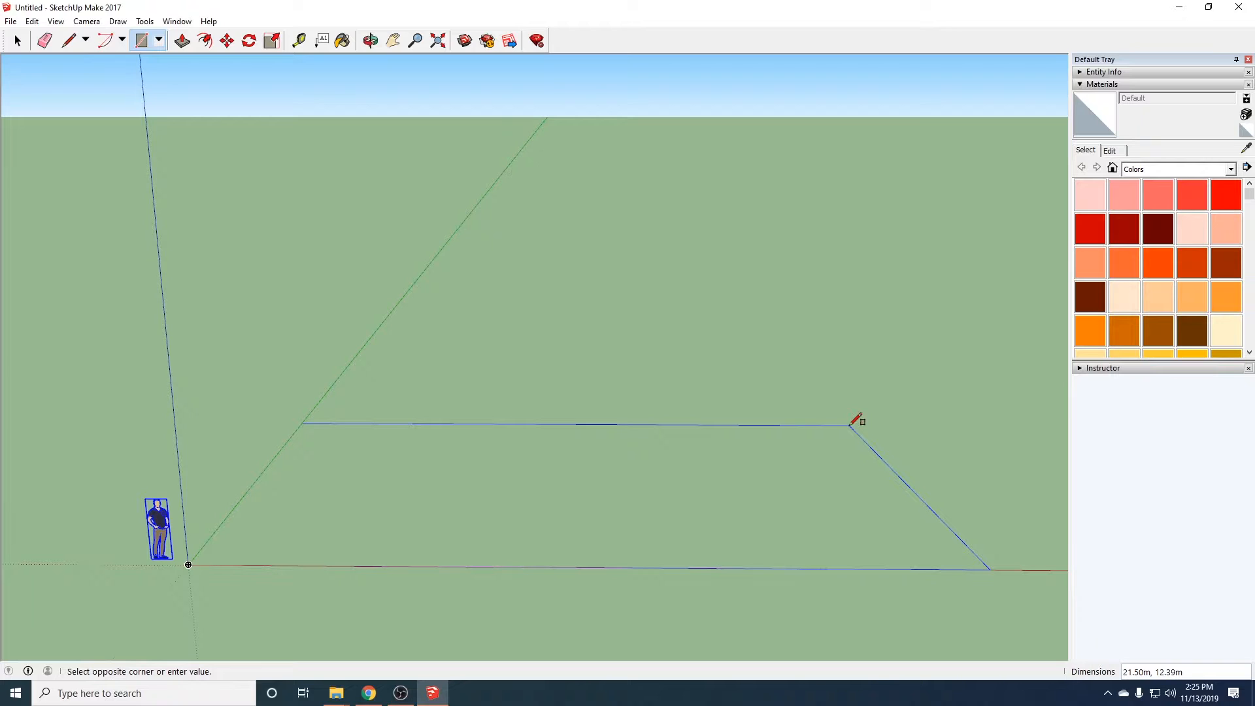
{"action": "left_click", "coordinate": [850, 425]}
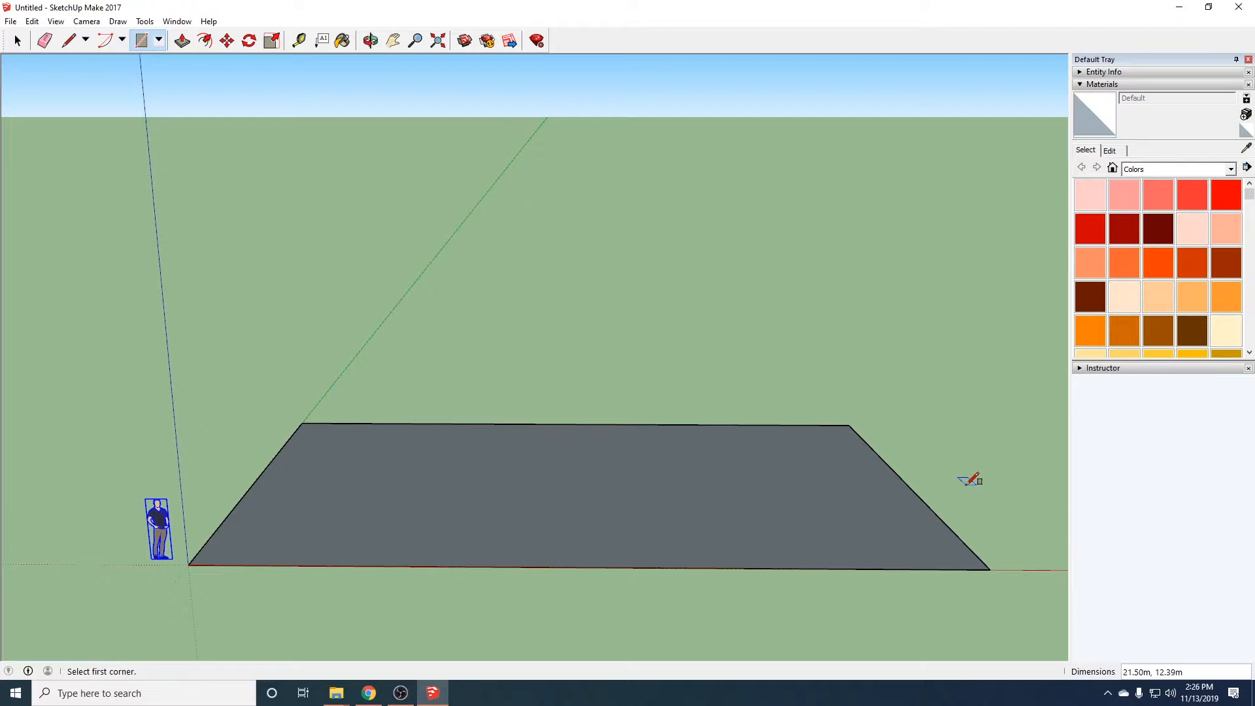
Set the ground rectangle's dimensions to 20 m by 12 m
{"action": "type", "text": "20,"}
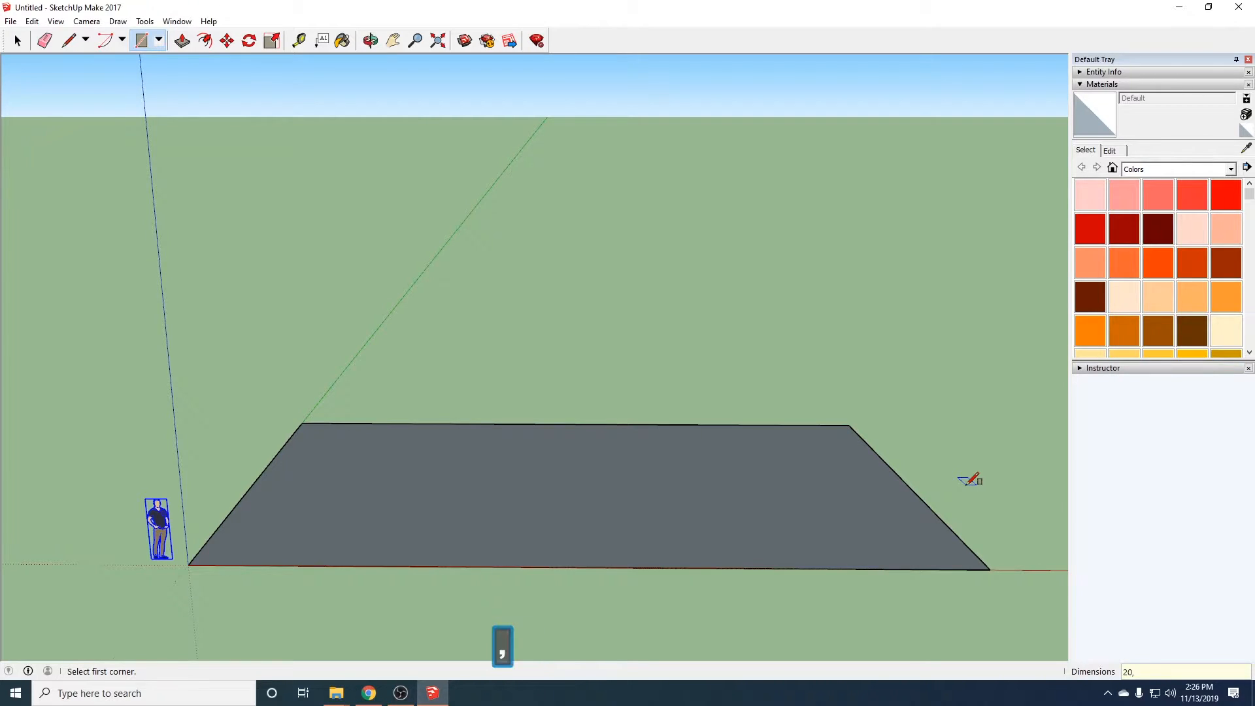
{"action": "type", "text": "12"}
{"action": "key", "text": "Return"}
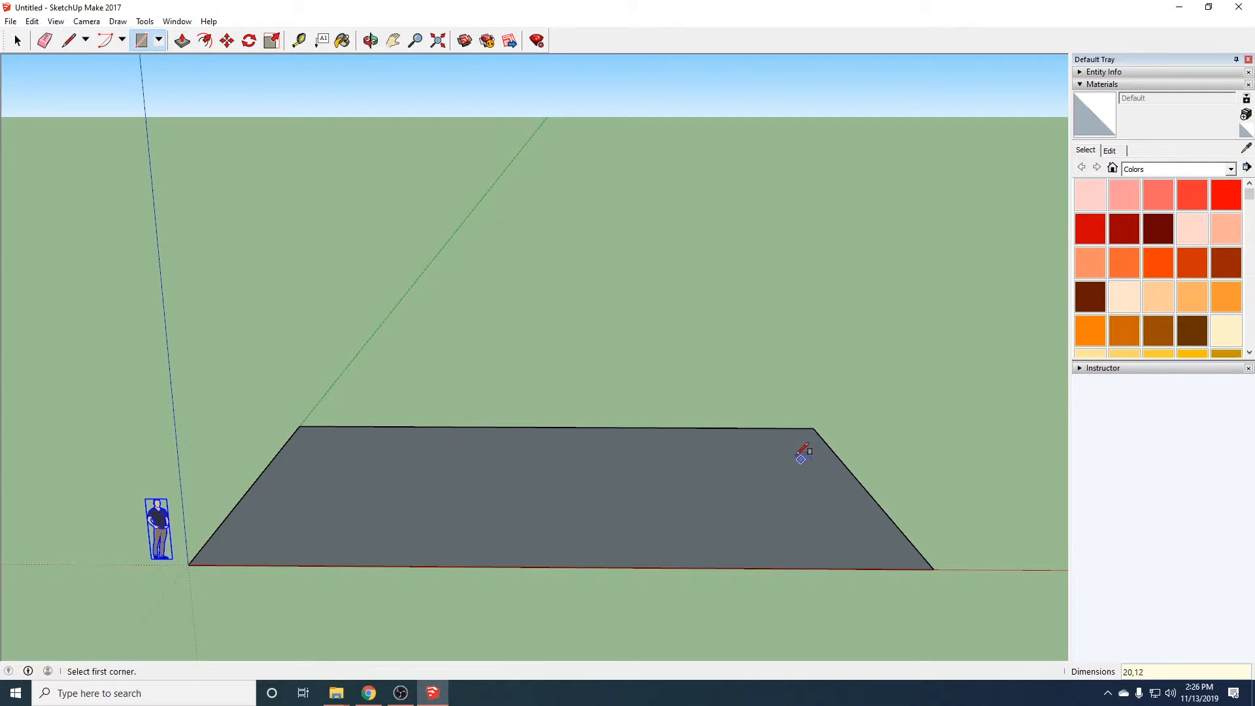
Push/Pull the ground rectangle upward into a block and set its height to 3 m
{"action": "middle_click_drag", "start_coordinate": [623, 455], "coordinate": [641, 644]}
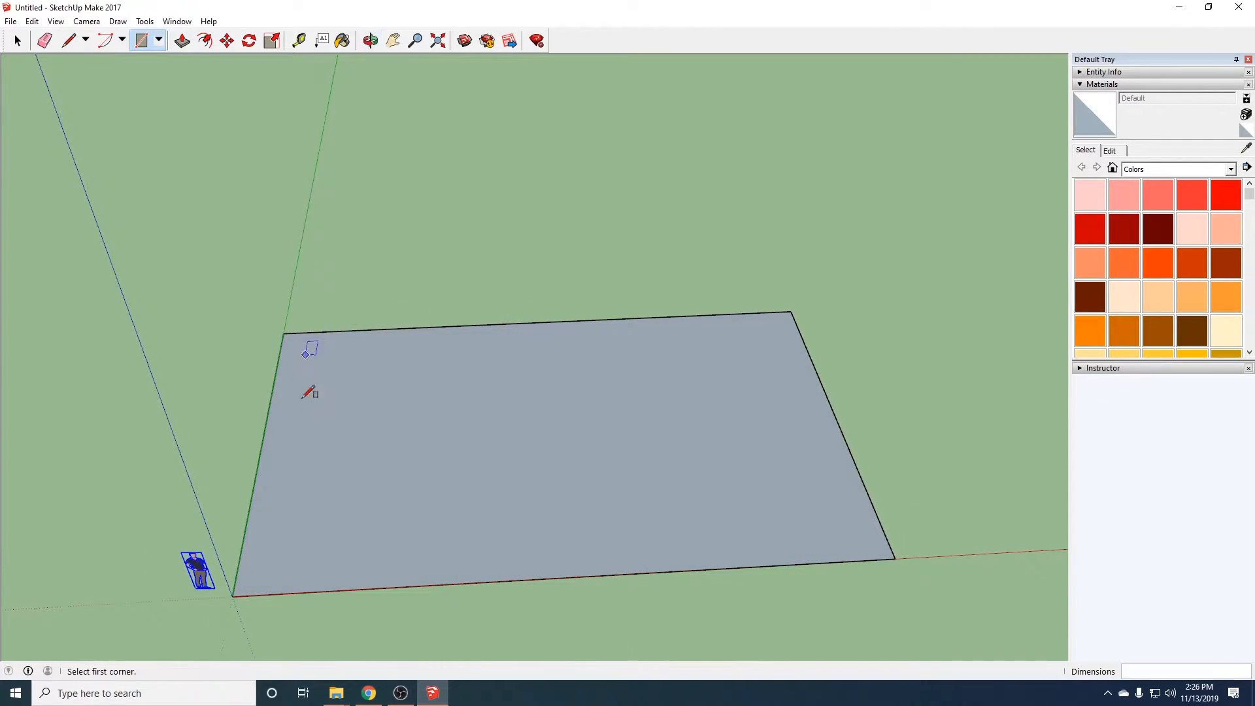
{"action": "middle_click_drag", "start_coordinate": [631, 564], "coordinate": [487, 393]}
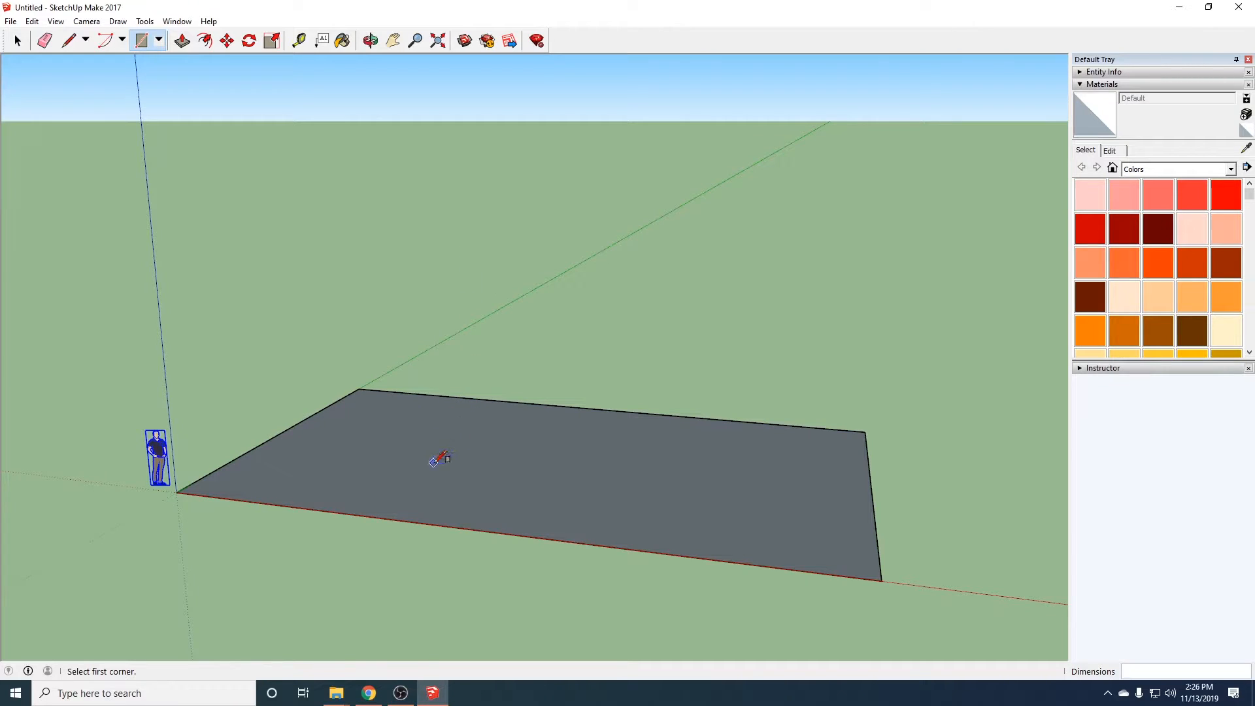
{"action": "left_click", "coordinate": [181, 42]}
{"action": "left_click", "coordinate": [332, 219]}
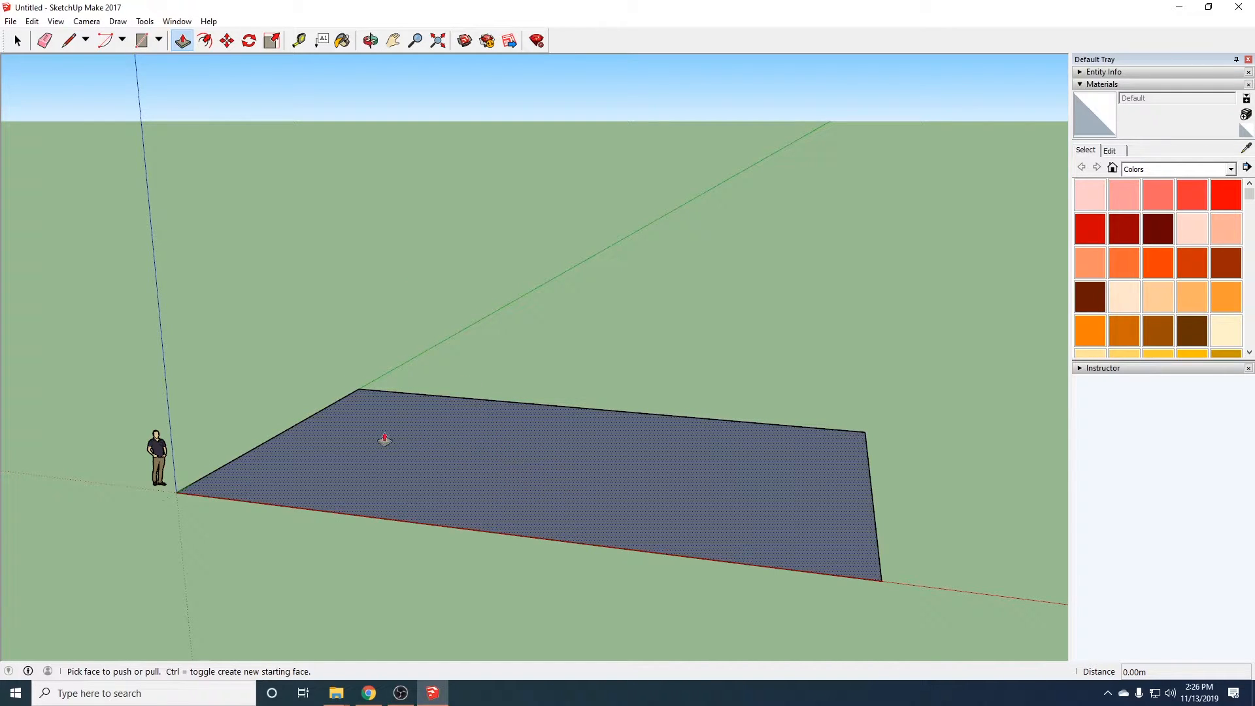
{"action": "left_click", "coordinate": [456, 462]}
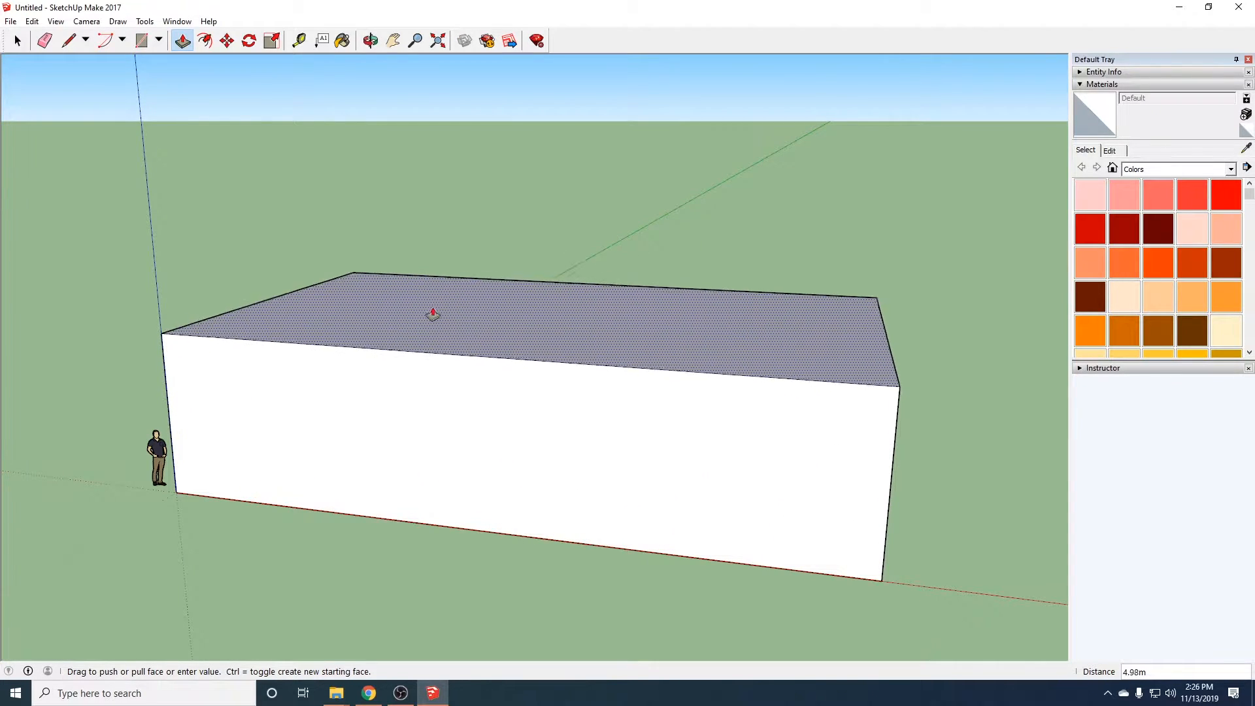
{"action": "left_click", "coordinate": [429, 300]}
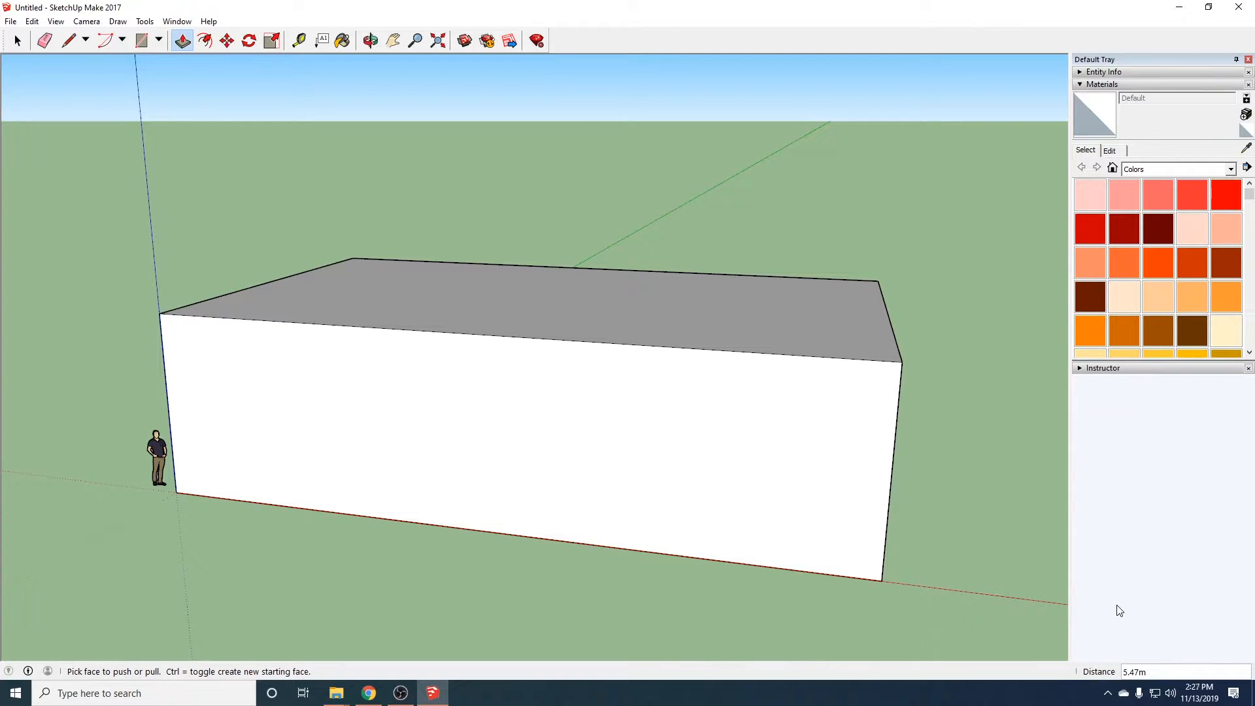
{"action": "type", "text": "3"}
{"action": "key", "text": "Return"}
Check the block's height against the scale figure, then switch to Chrome and examine the reference house's shape in Google Maps Street View
{"action": "middle_click_drag", "start_coordinate": [468, 501], "coordinate": [238, 468]}
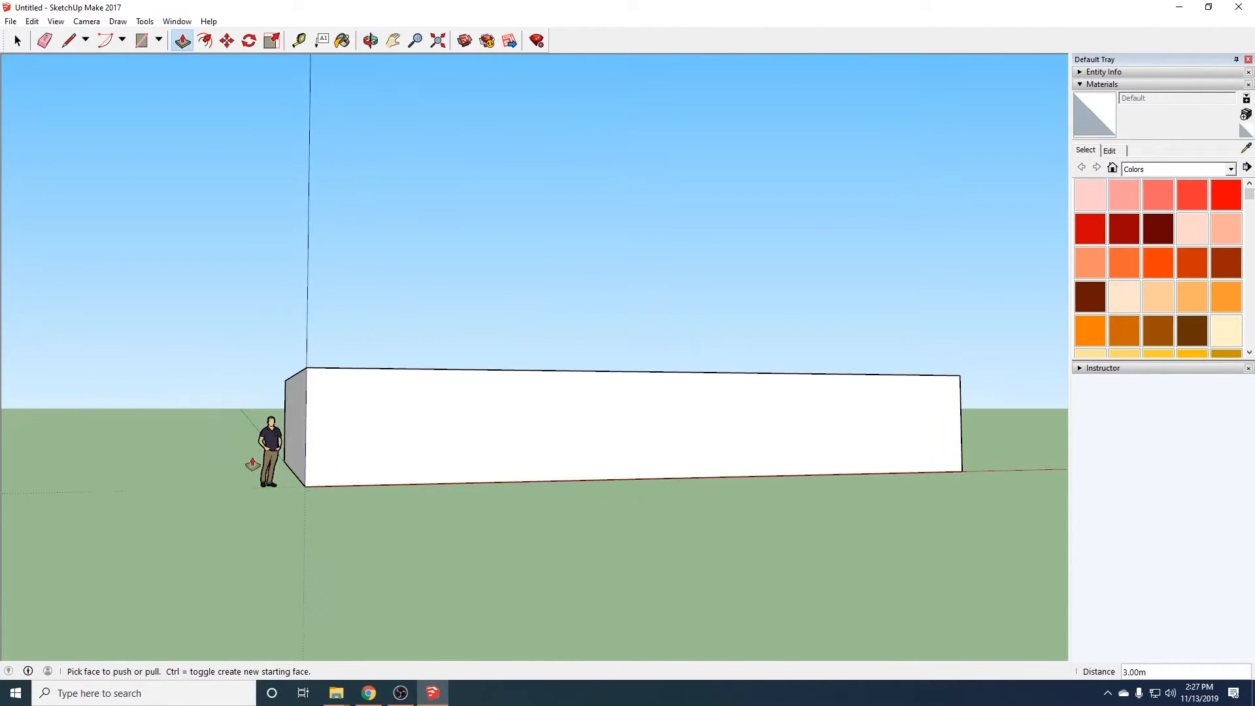
{"action": "middle_click_drag", "start_coordinate": [549, 435], "coordinate": [580, 549]}
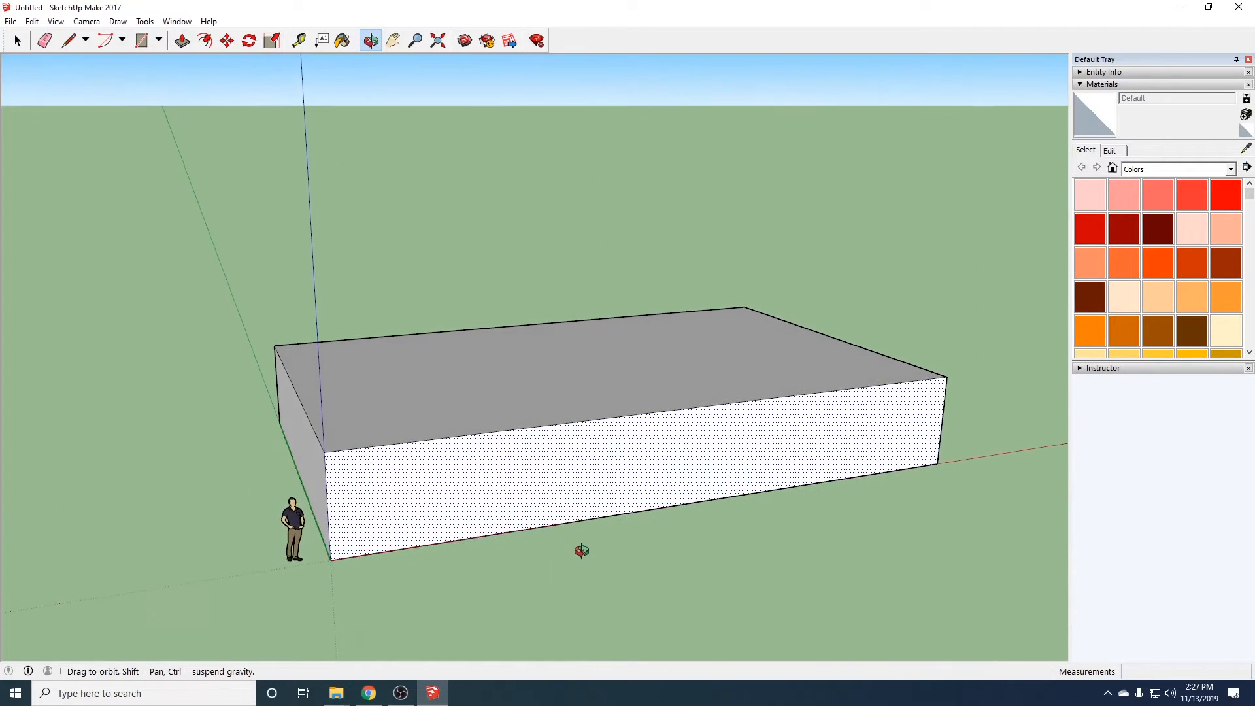
{"action": "mouse_move", "coordinate": [0, 196]}
{"action": "left_mouse_down"}
{"action": "mouse_move", "coordinate": [356, 194]}
{"action": "mouse_move", "coordinate": [560, 5]}
{"action": "left_mouse_up"}
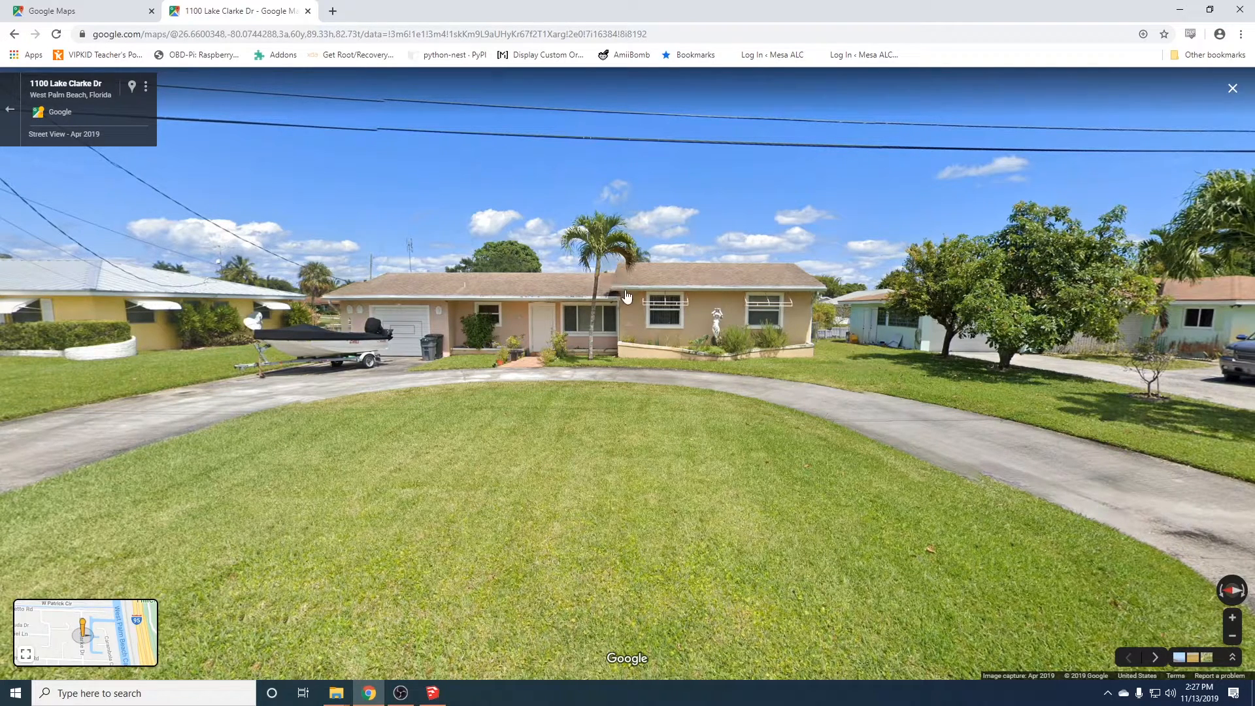
{"action": "left_click_drag", "start_coordinate": [550, 7], "coordinate": [0, 144]}
Switch back to SketchUp and draw a line across the block's top face, parallel to the green axis, about 13.2 m from the origin end
{"action": "left_click", "coordinate": [529, 217]}
{"action": "middle_click_drag", "start_coordinate": [742, 426], "coordinate": [571, 464]}
{"action": "left_click", "coordinate": [17, 40]}
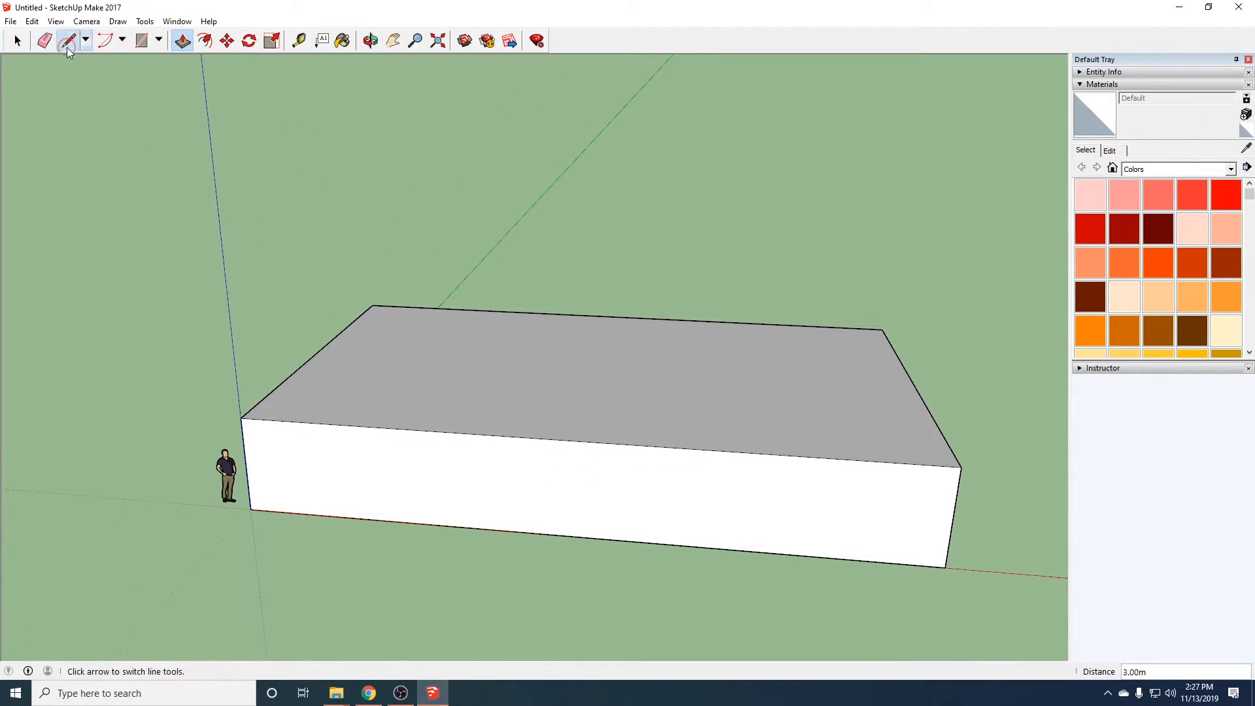
{"action": "left_click", "coordinate": [69, 41]}
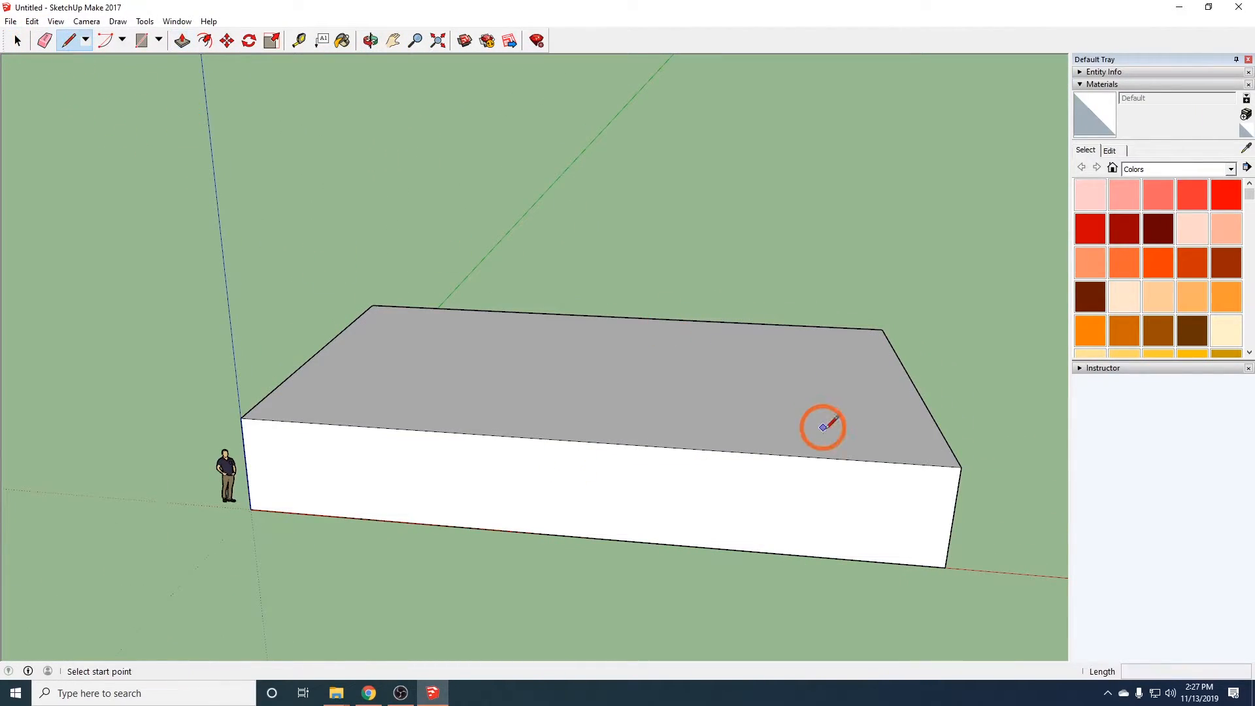
{"action": "left_click", "coordinate": [697, 449]}
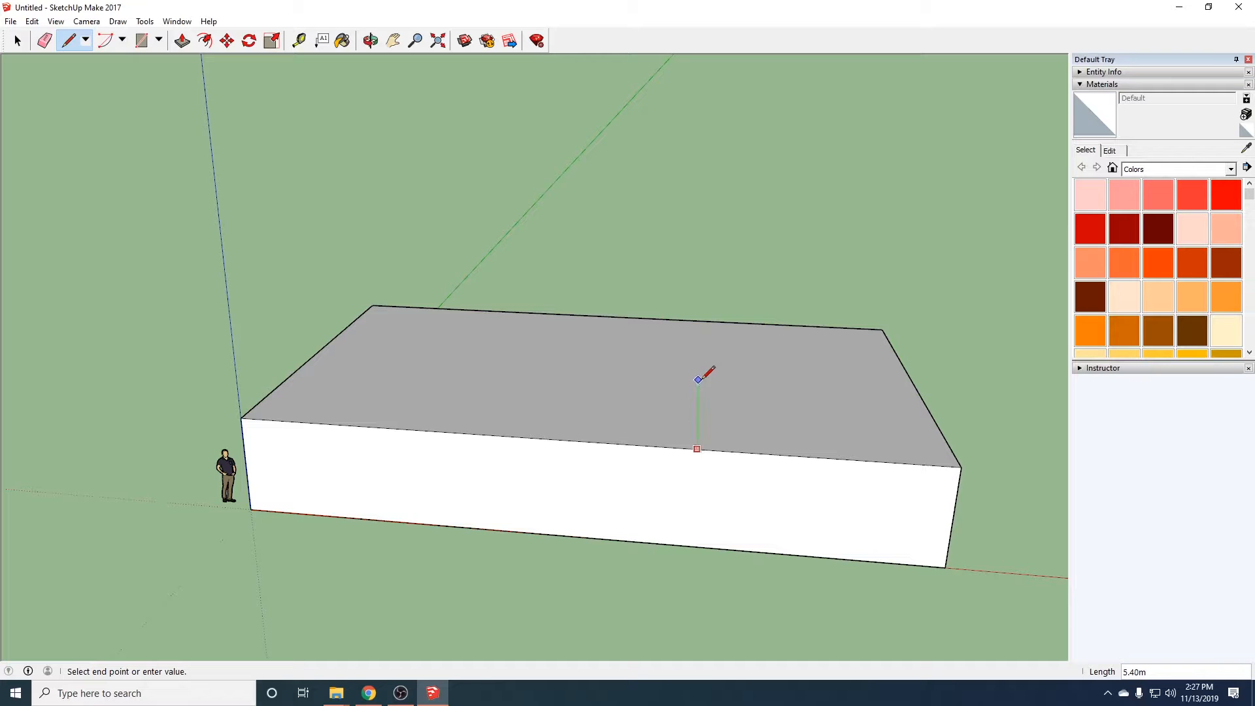
{"action": "left_click", "coordinate": [699, 321]}
{"action": "middle_click_drag", "start_coordinate": [719, 406], "coordinate": [537, 191]}
{"action": "key", "text": "l"}
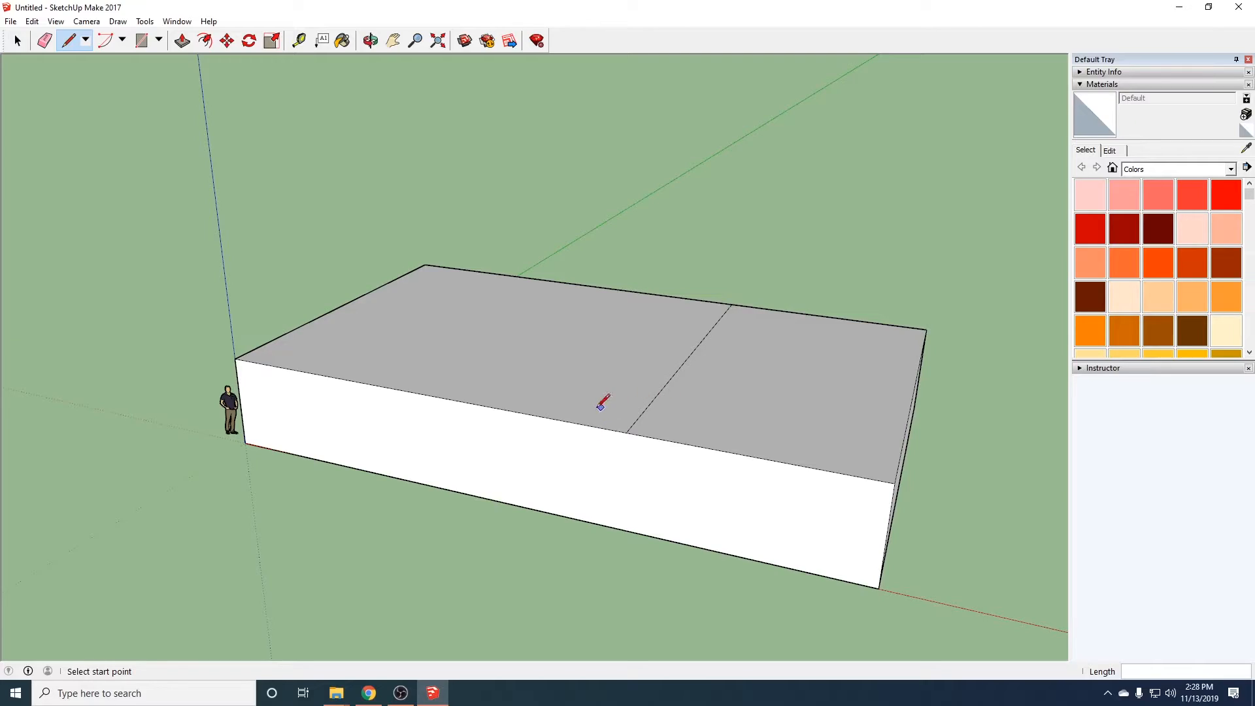
Check the roof in Chrome's Street View and, back in SketchUp, draw lines along the red axis from the dividing line's midpoint to both end edges
{"action": "mouse_move", "coordinate": [595, 408]}
{"action": "middle_mouse_down"}
{"action": "mouse_move", "coordinate": [723, 518]}
{"action": "mouse_move", "coordinate": [764, 653]}
{"action": "middle_mouse_up"}
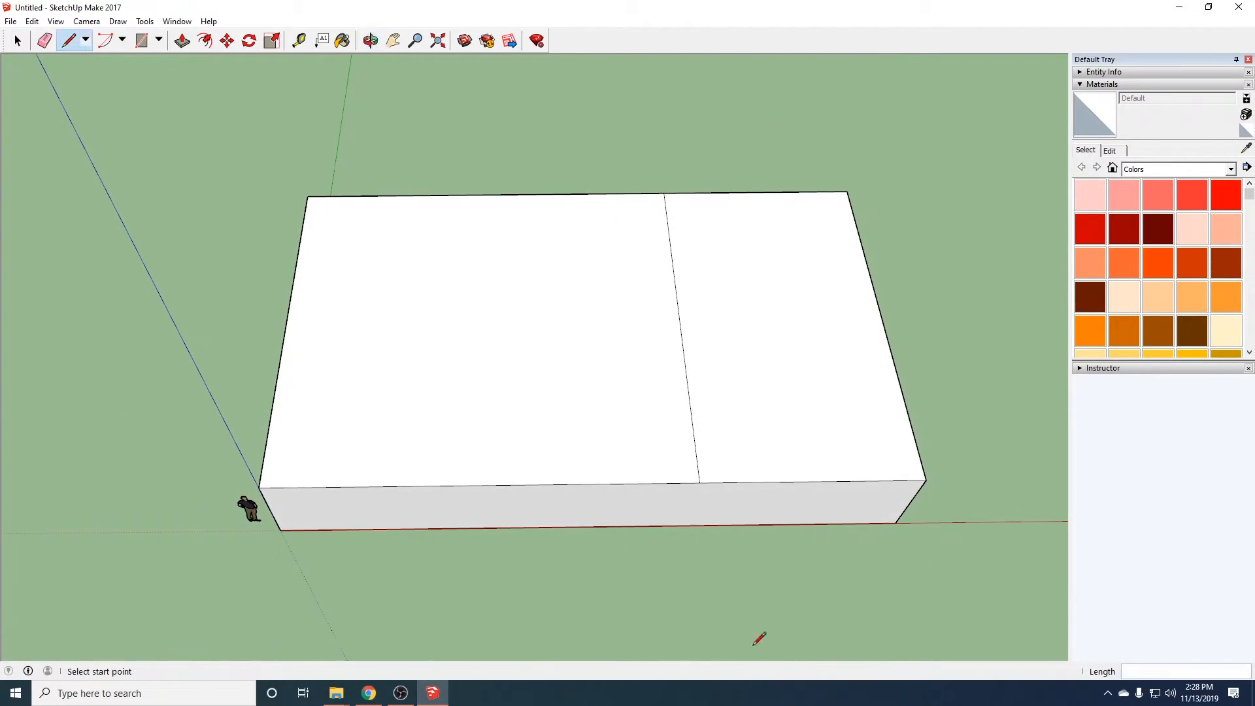
{"action": "mouse_move", "coordinate": [0, 212]}
{"action": "left_mouse_down"}
{"action": "mouse_move", "coordinate": [608, 218]}
{"action": "mouse_move", "coordinate": [640, 2]}
{"action": "left_mouse_up"}
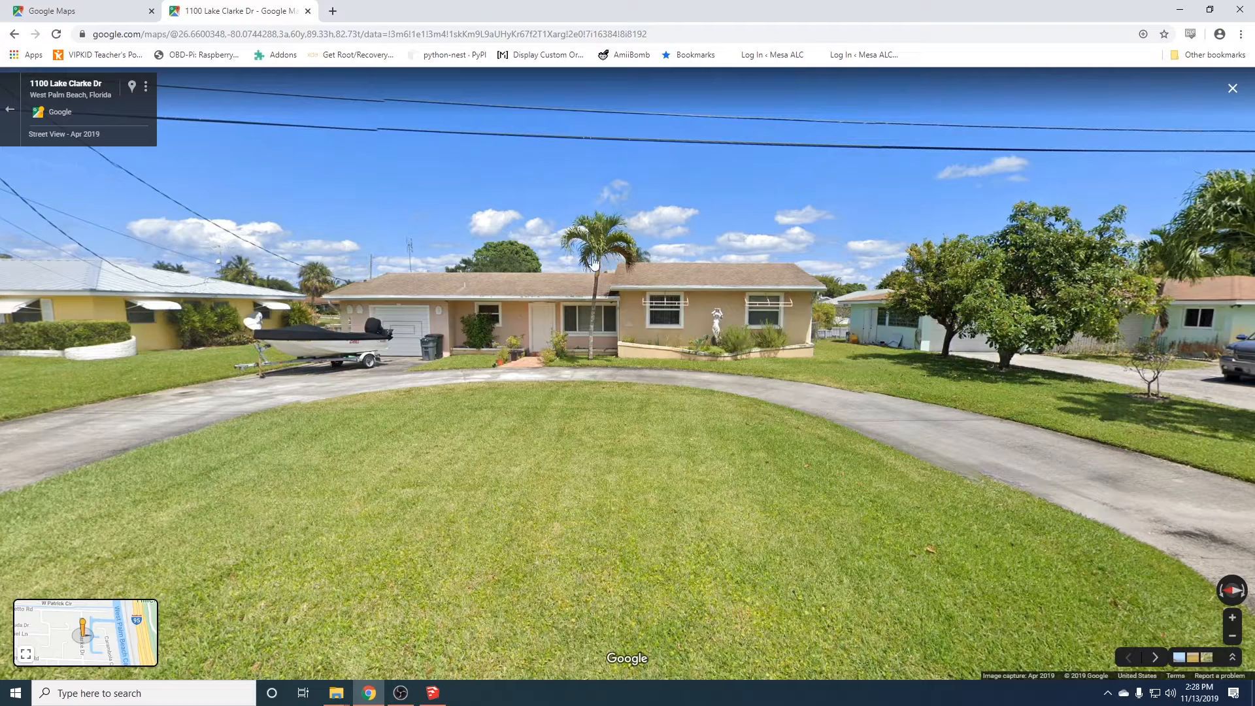
{"action": "mouse_move", "coordinate": [815, 9]}
{"action": "left_mouse_down"}
{"action": "mouse_move", "coordinate": [709, 59]}
{"action": "mouse_move", "coordinate": [0, 216]}
{"action": "left_mouse_up"}
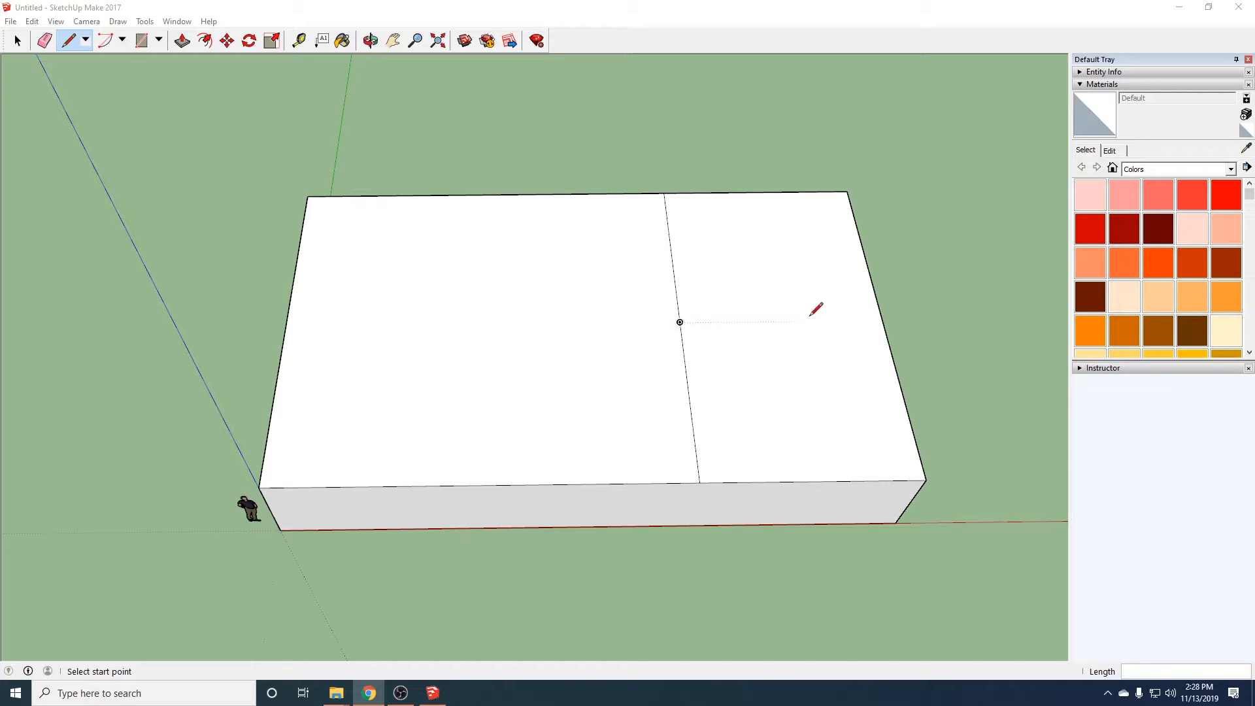
{"action": "left_click", "coordinate": [680, 321]}
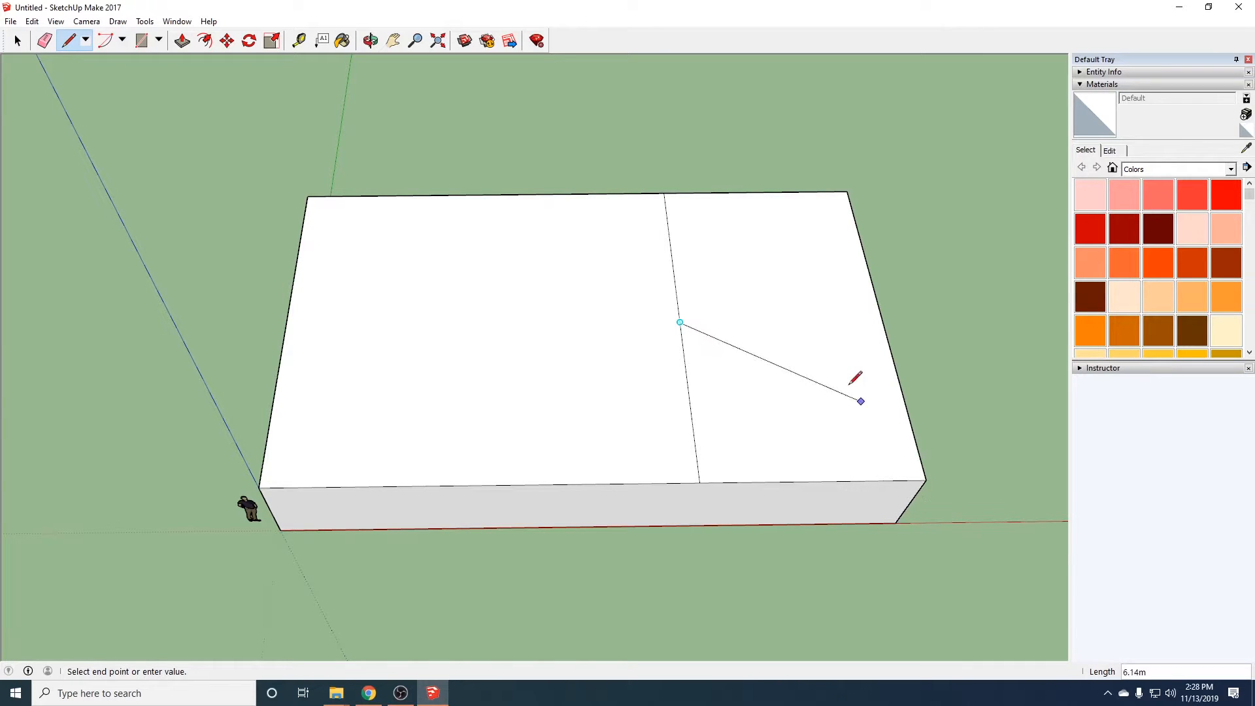
{"action": "left_click", "coordinate": [883, 320]}
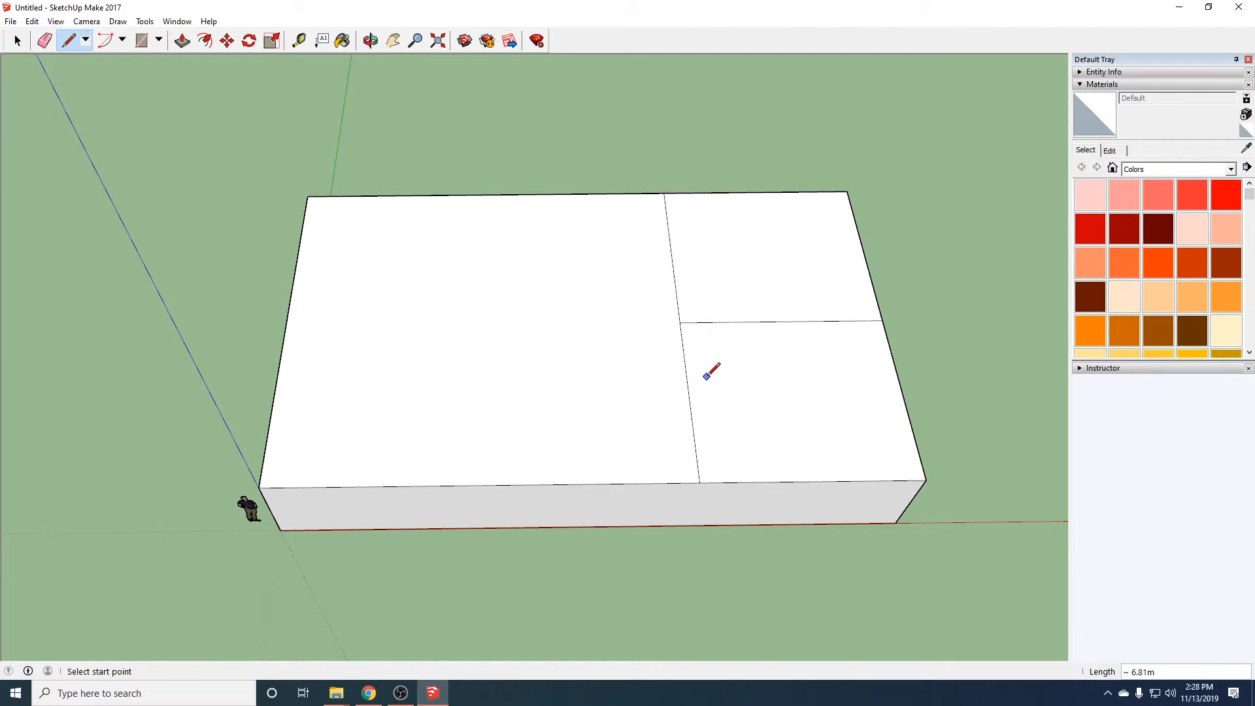
{"action": "left_click", "coordinate": [680, 322]}
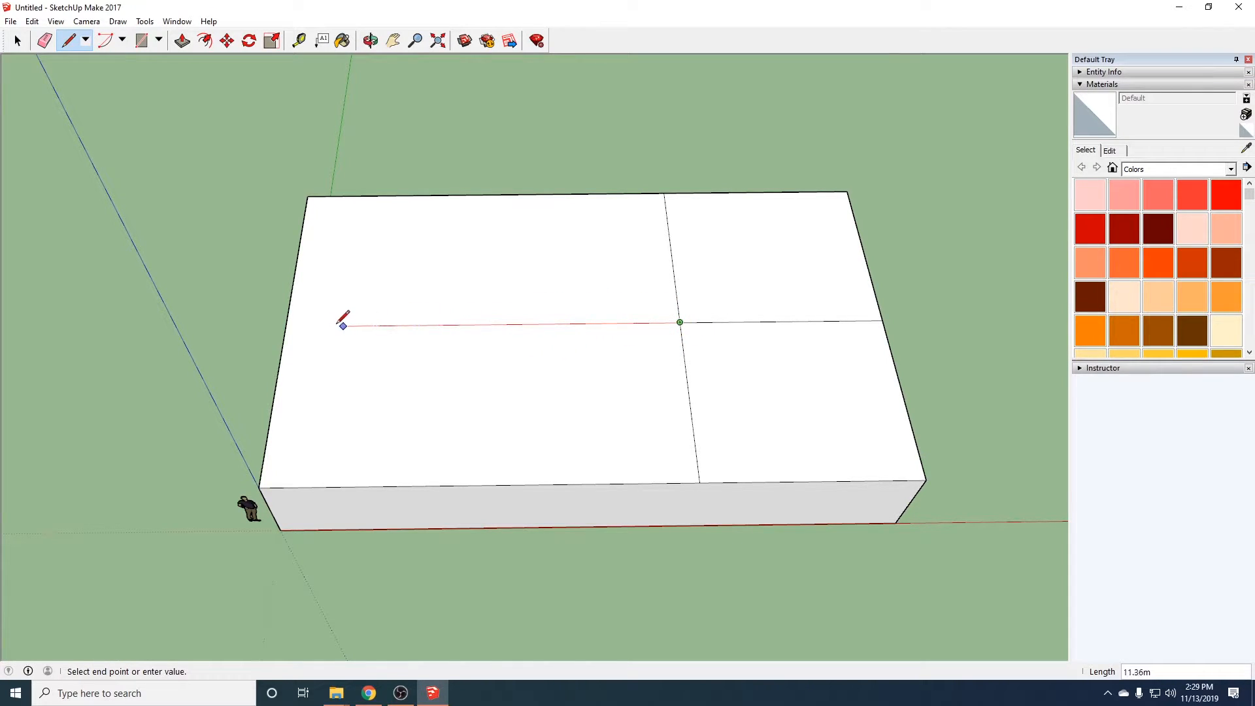
{"action": "left_click", "coordinate": [286, 325]}
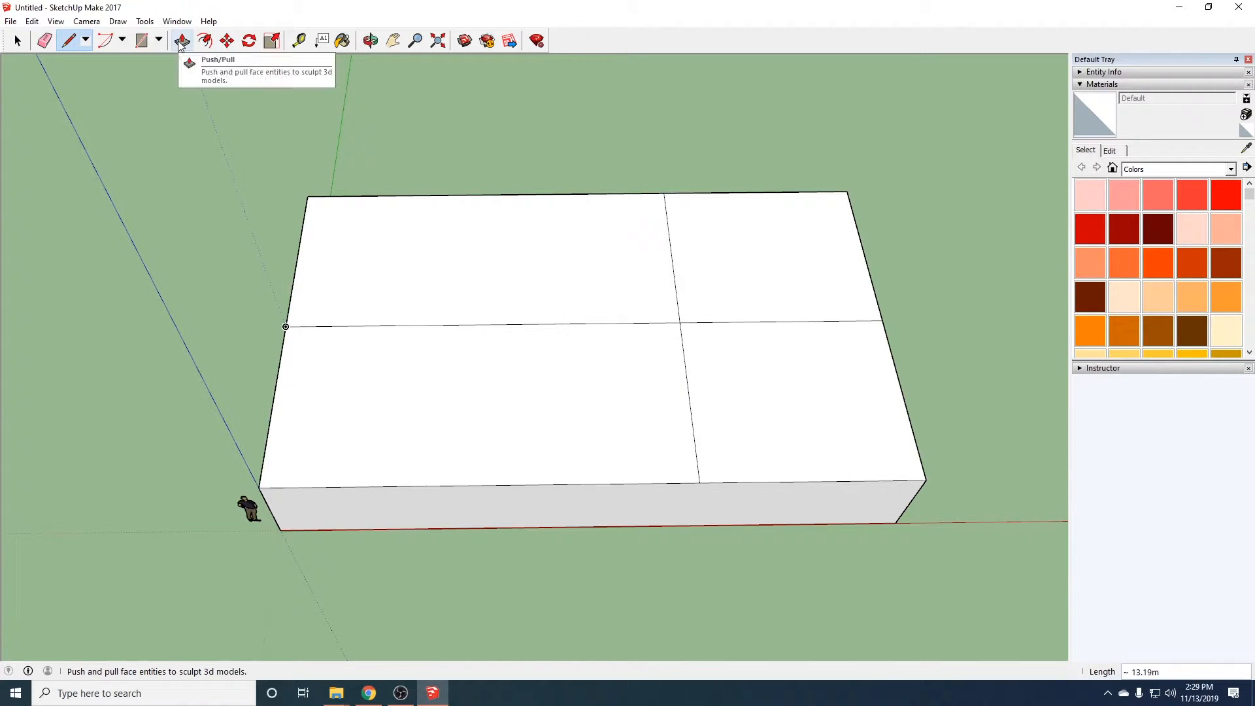
Push/Pull the front quadrant of the top face's shorter section upward and set its distance to 0.5 m
{"action": "mouse_move", "coordinate": [711, 378]}
{"action": "middle_mouse_down"}
{"action": "mouse_move", "coordinate": [717, 364]}
{"action": "mouse_move", "coordinate": [724, 412]}
{"action": "middle_mouse_up"}
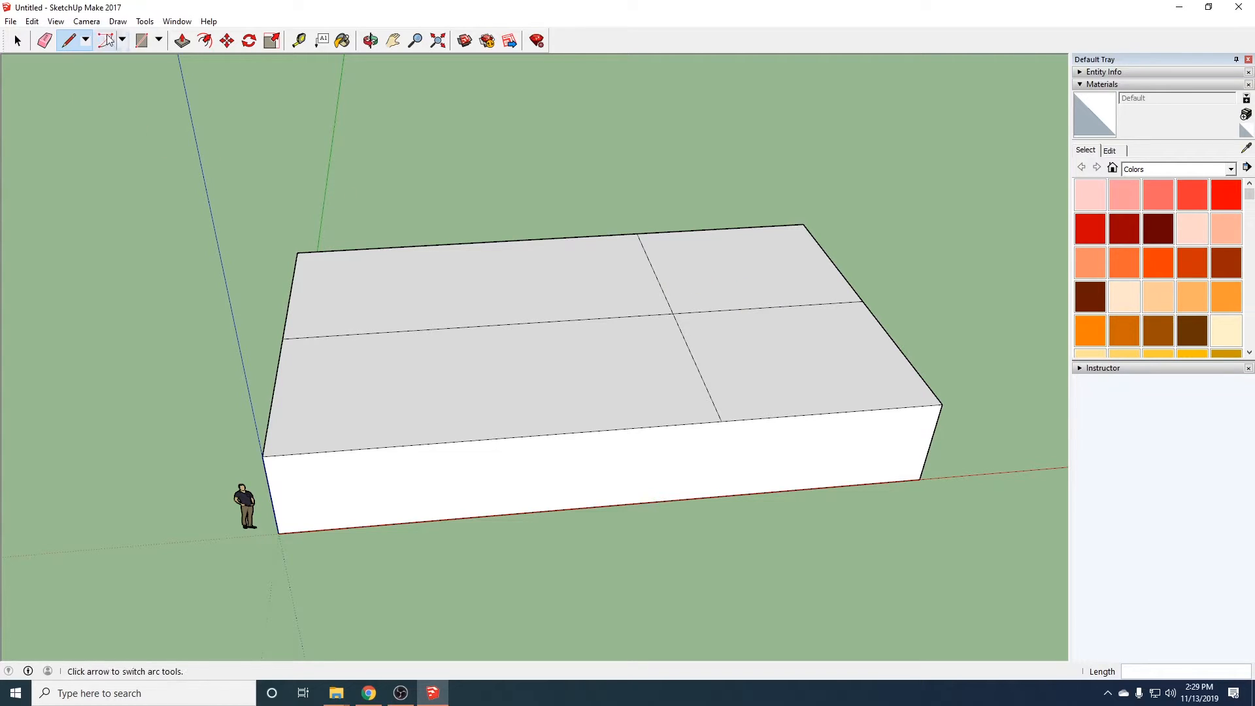
{"action": "left_click", "coordinate": [184, 43]}
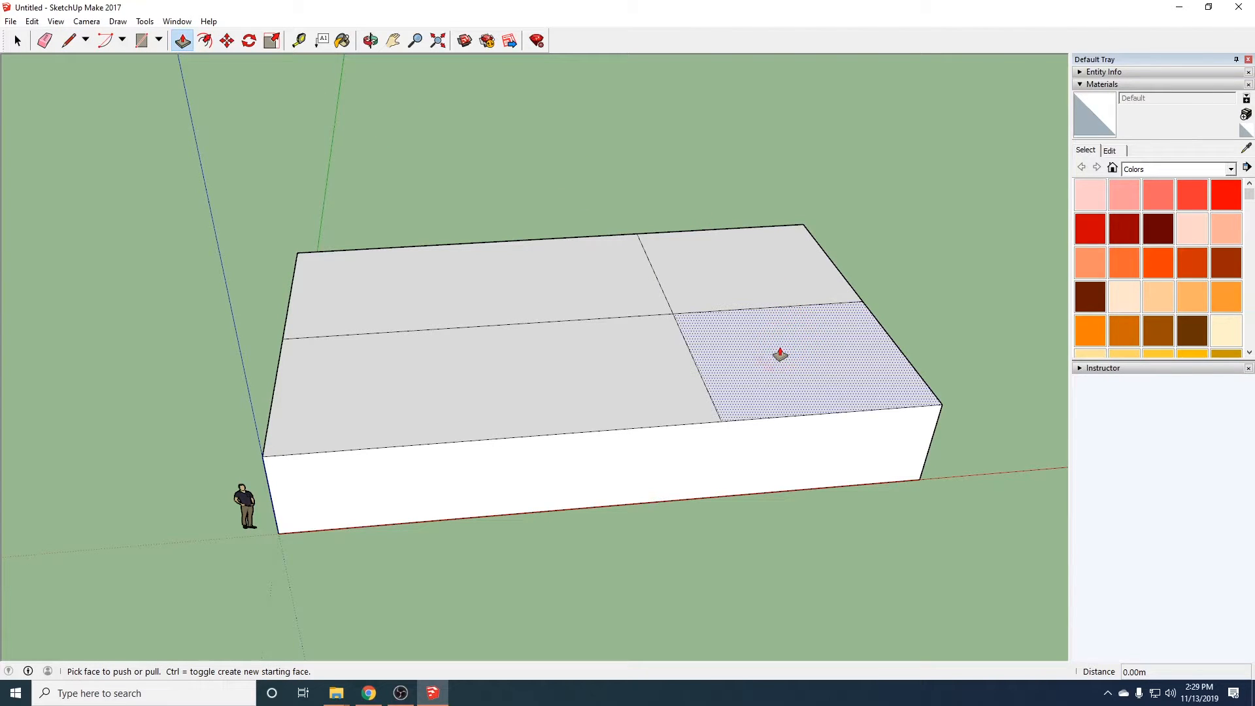
{"action": "left_click", "coordinate": [779, 354]}
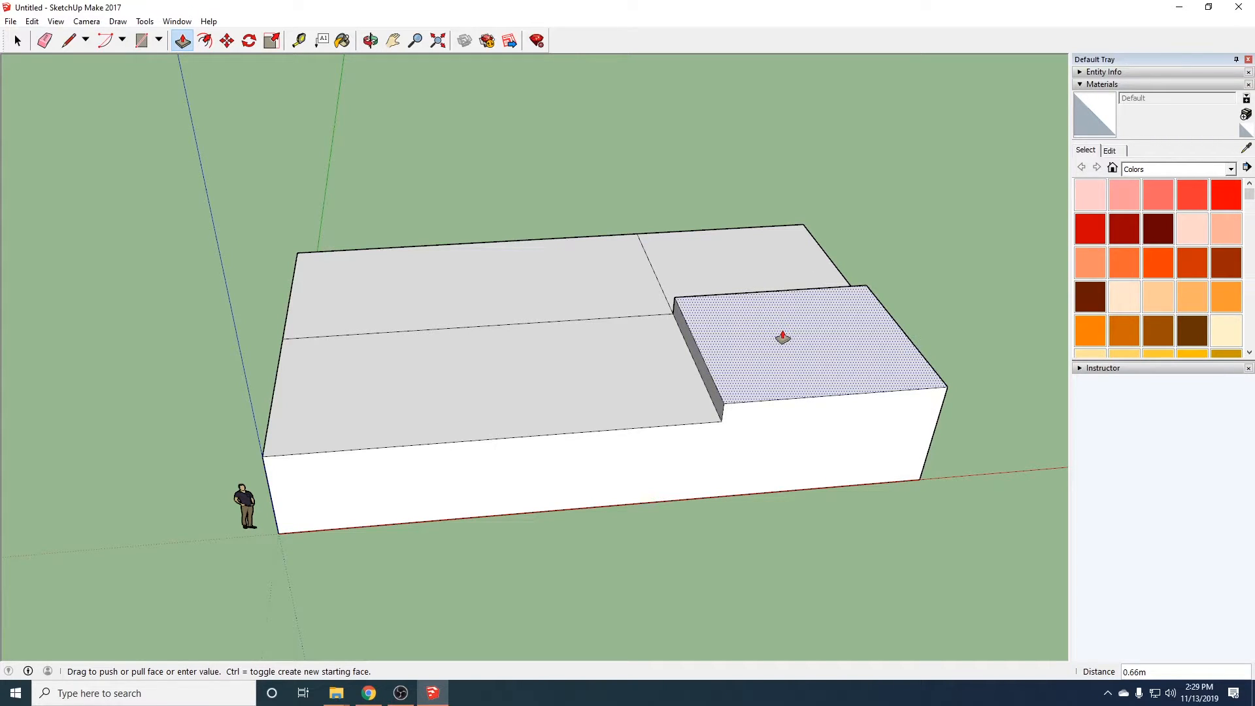
{"action": "left_click", "coordinate": [783, 337]}
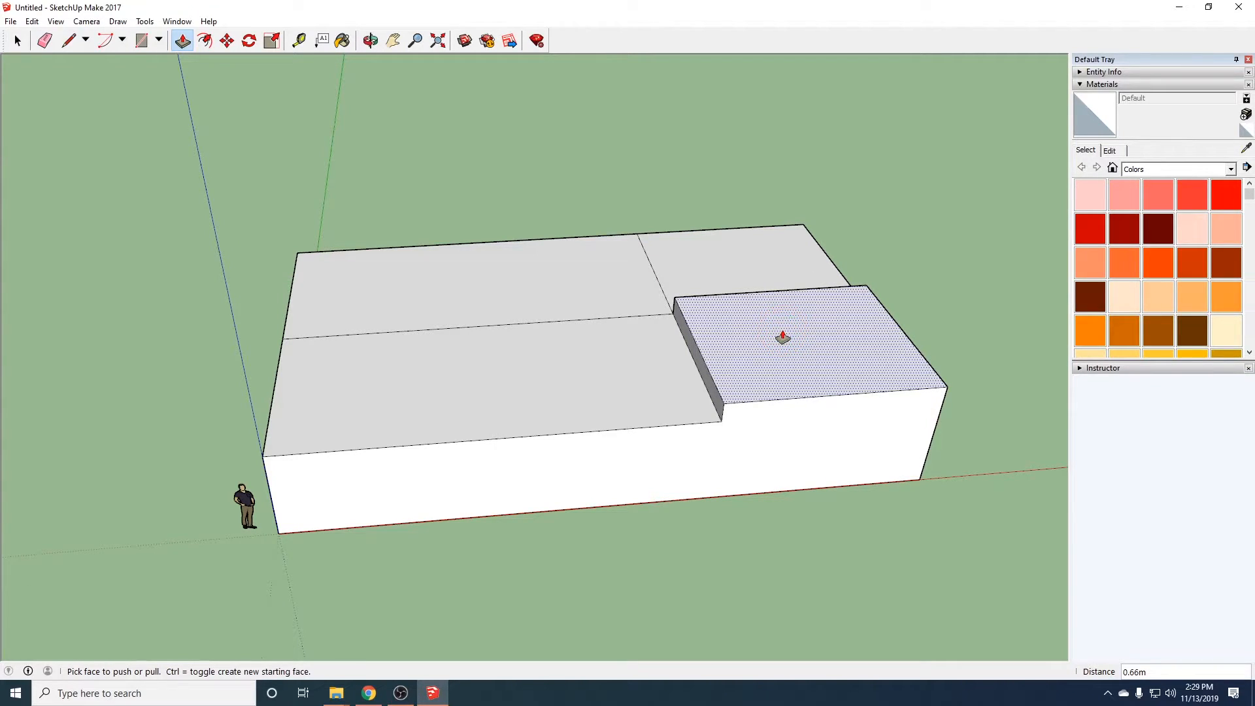
{"action": "type", "text": ".5"}
{"action": "key", "text": "Return"}
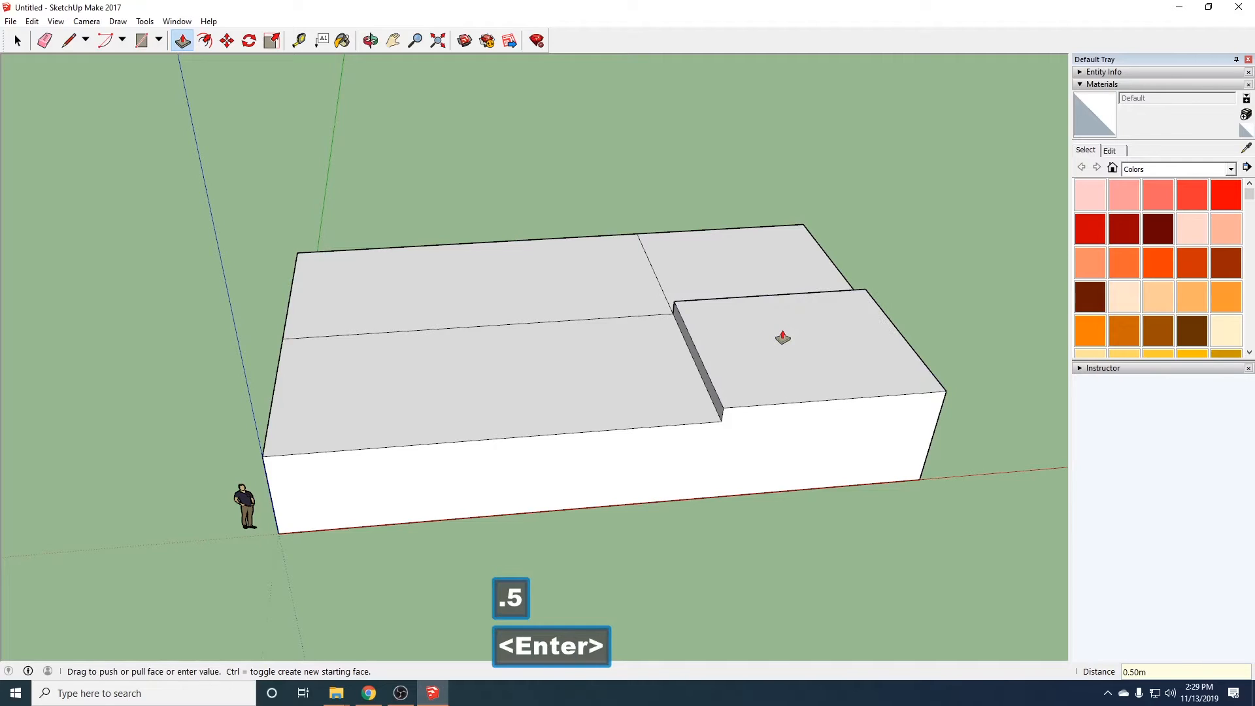
Raise the same front quadrant further with Push/Pull and set the additional distance to 0.25 m
{"action": "middle_click_drag", "start_coordinate": [666, 420], "coordinate": [846, 344]}
{"action": "scroll", "coordinate": [793, 353], "scroll_direction": "up", "scroll_amount": 5}
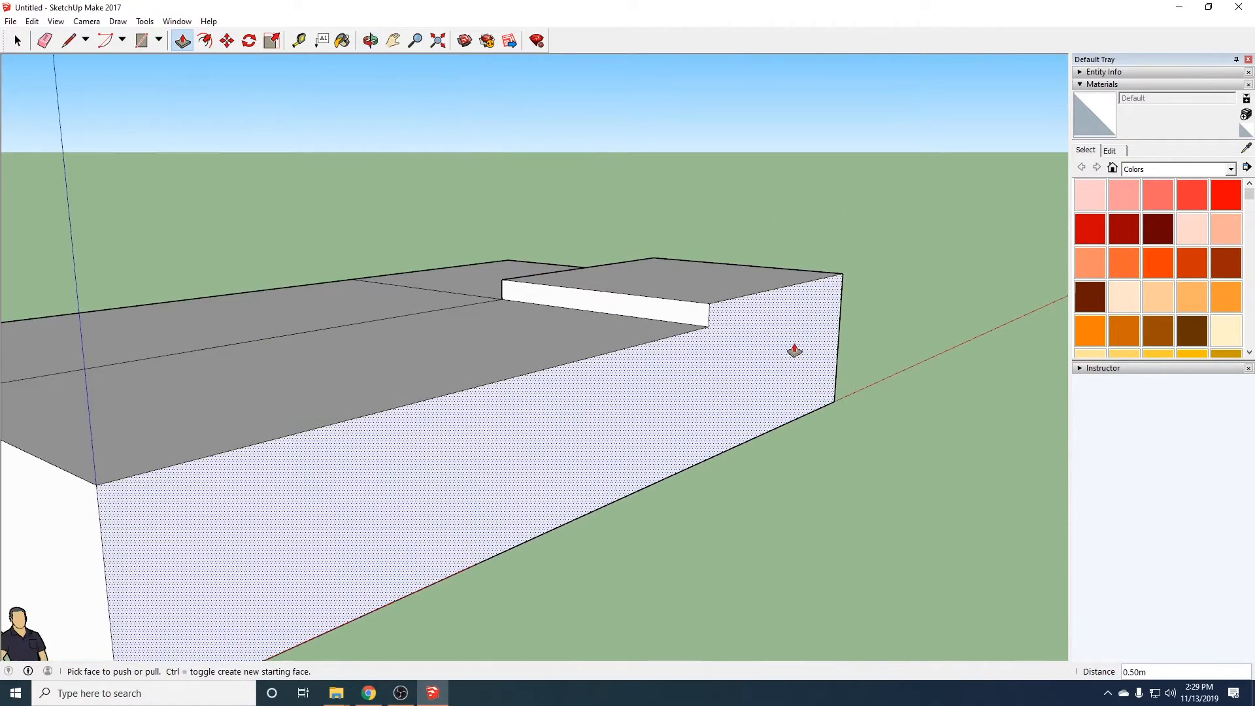
{"action": "middle_click_drag", "start_coordinate": [743, 332], "coordinate": [669, 406]}
{"action": "left_click", "coordinate": [659, 320]}
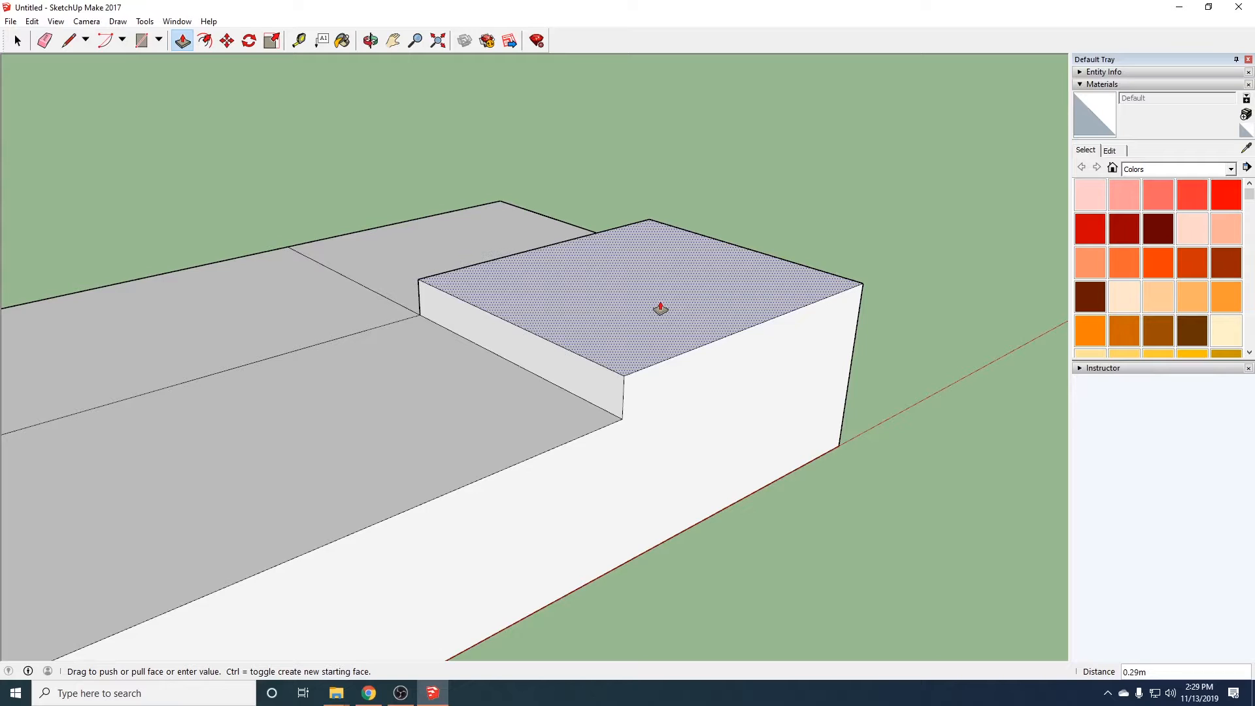
{"action": "left_click", "coordinate": [661, 305]}
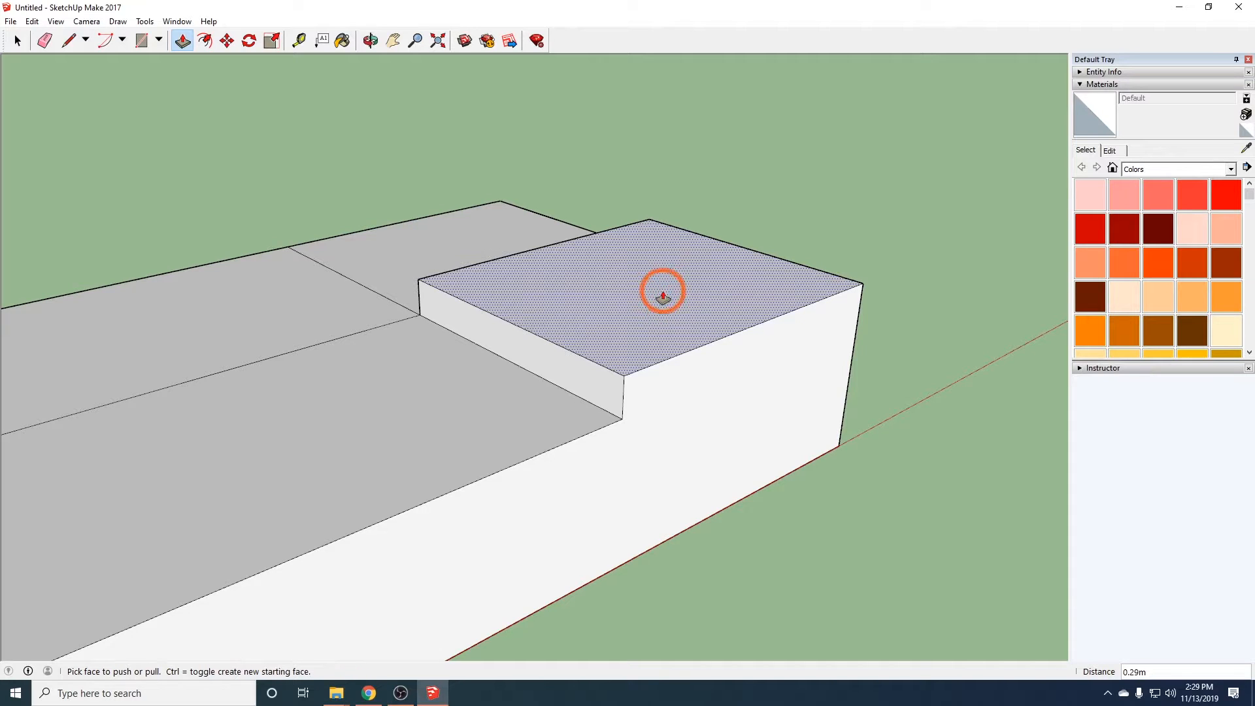
{"action": "type", "text": ".25"}
{"action": "key", "text": "Return"}
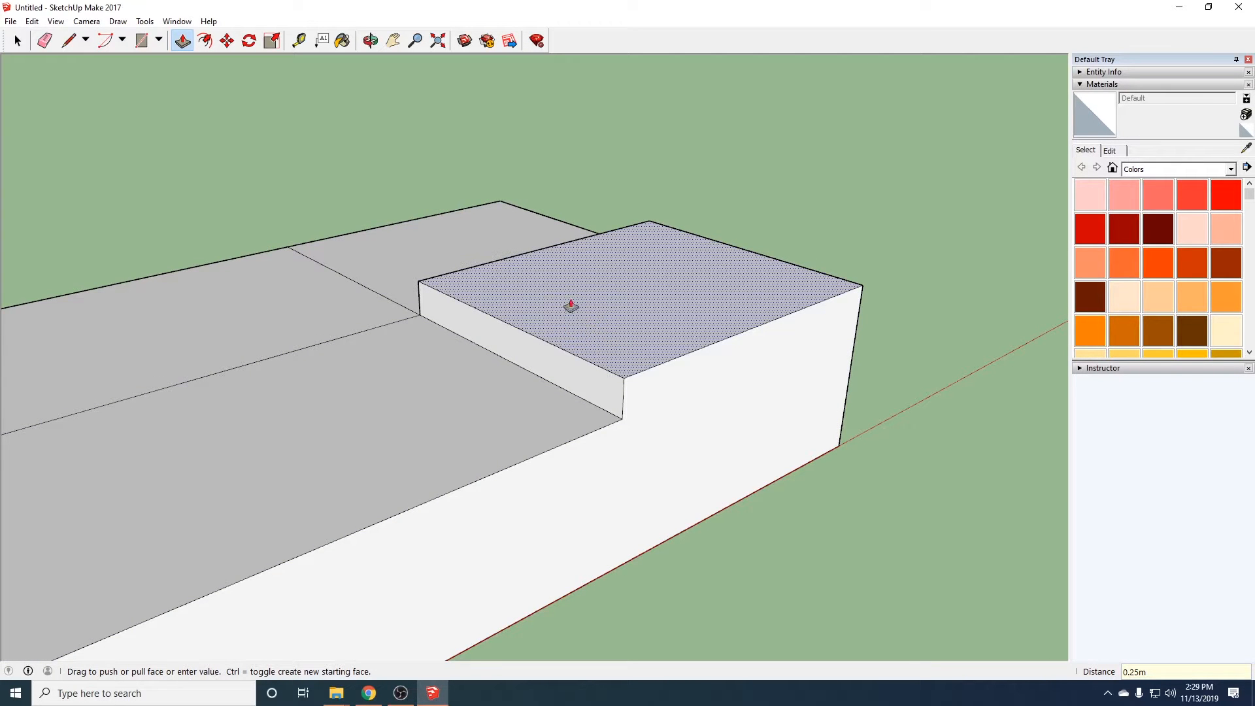
Push/Pull the rear quadrant behind it up 0.75 m, level with the raised front quadrant
{"action": "left_click", "coordinate": [443, 255]}
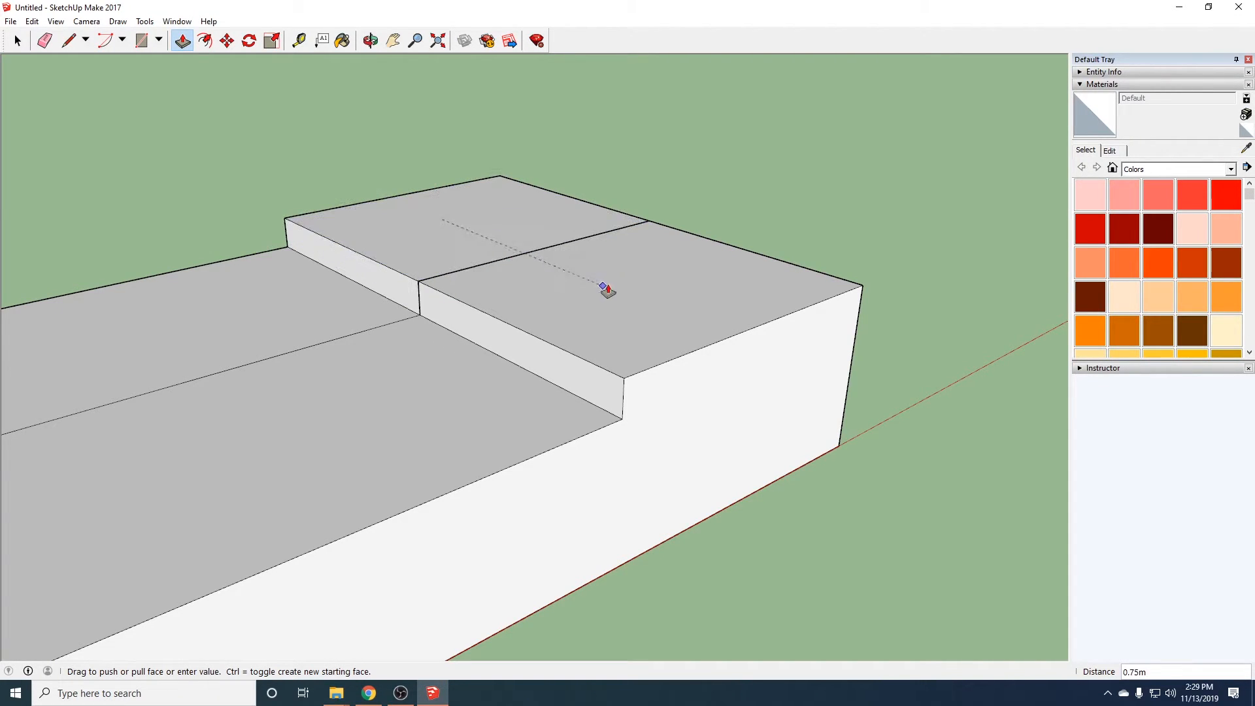
{"action": "left_click", "coordinate": [478, 176]}
{"action": "middle_click_drag", "start_coordinate": [583, 367], "coordinate": [519, 425]}
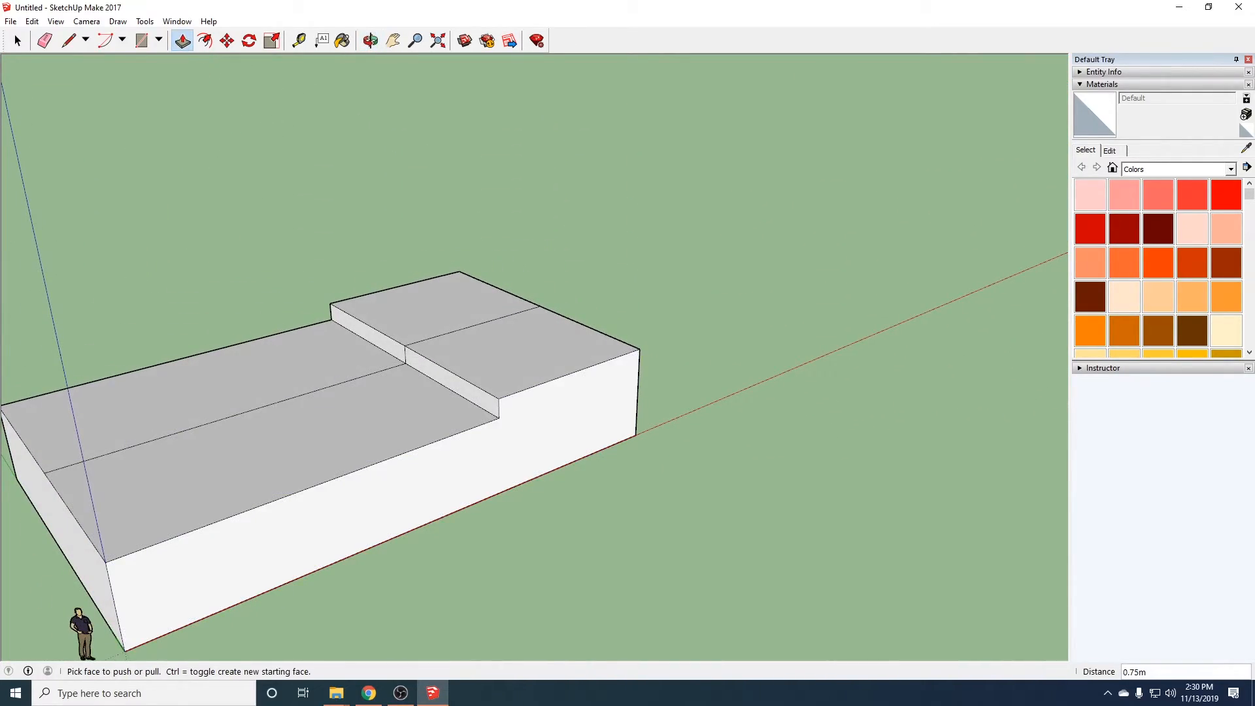
Check the reference roof in Chrome's Street View and, back in SketchUp, select the centre lines on both roof levels
{"action": "left_click_drag", "start_coordinate": [660, 703], "coordinate": [647, 0]}
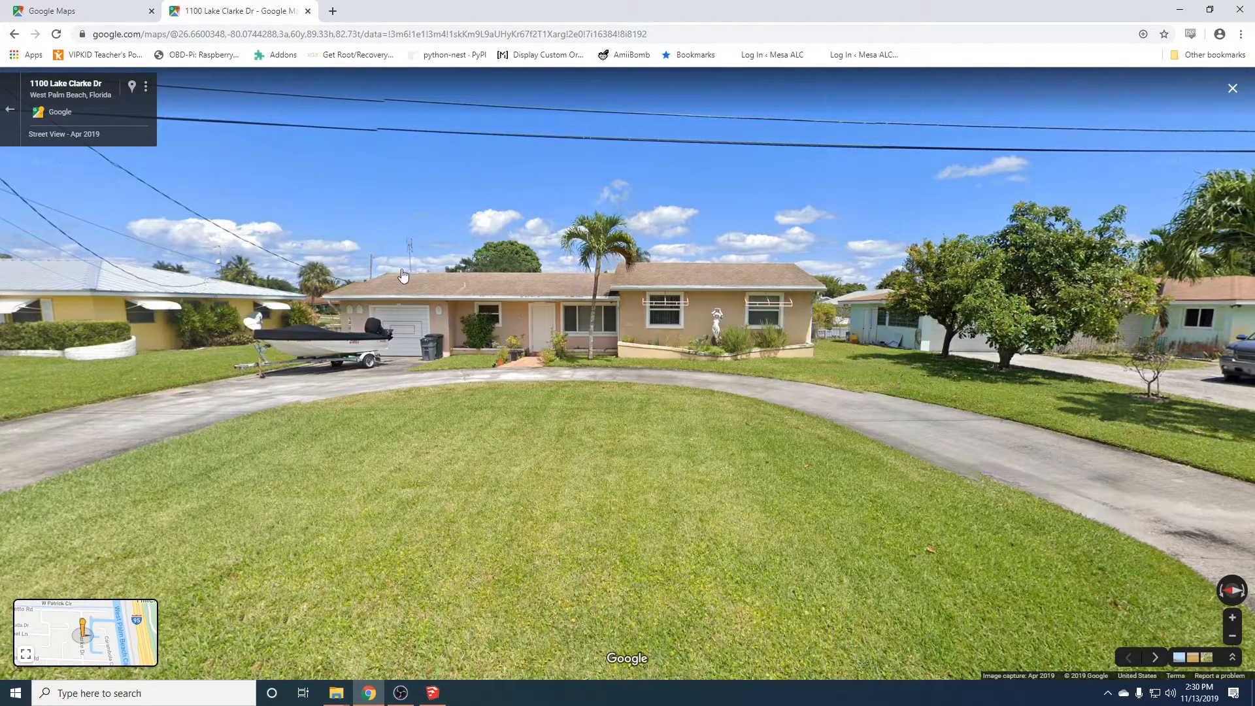
{"action": "left_click_drag", "start_coordinate": [700, 13], "coordinate": [680, 703]}
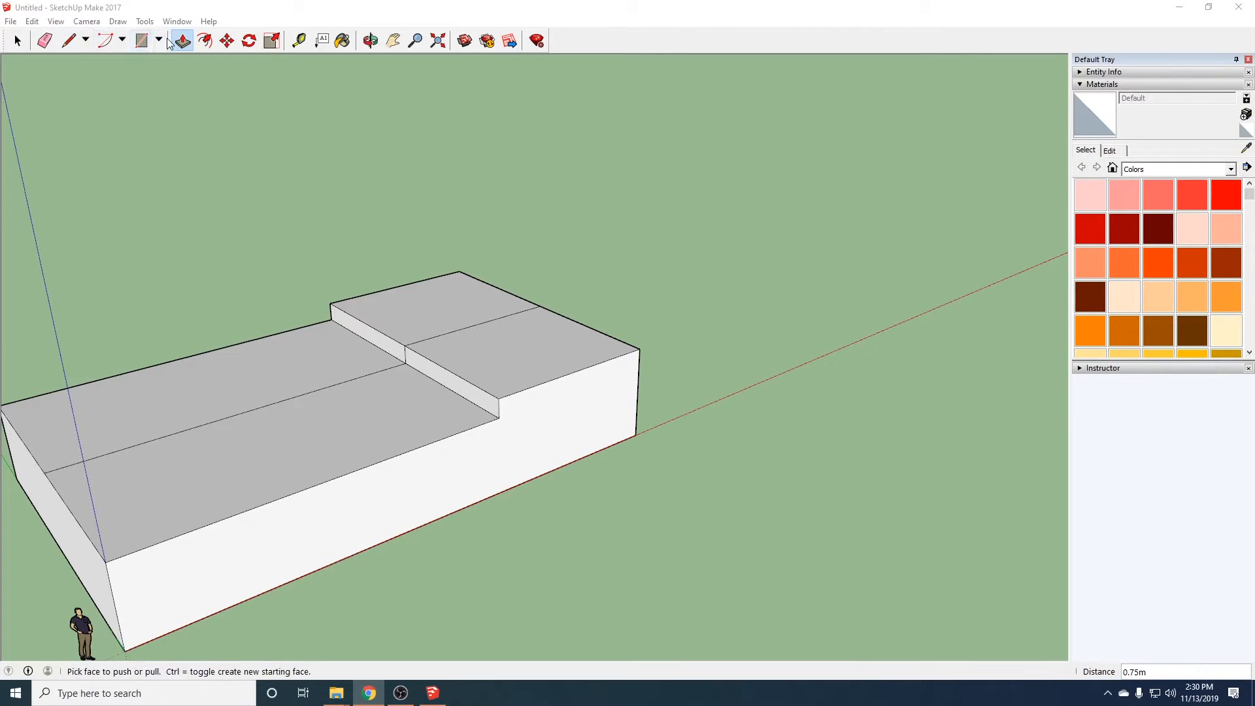
{"action": "left_click", "coordinate": [16, 42]}
{"action": "left_click", "coordinate": [305, 414]}
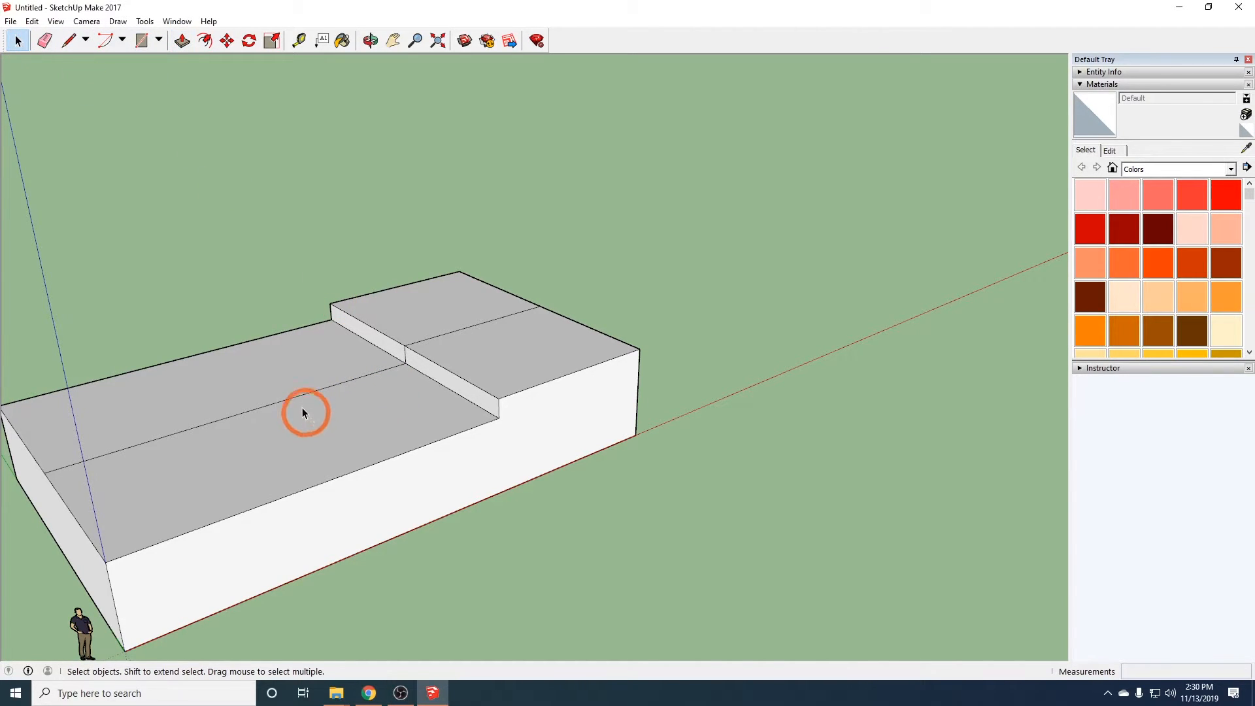
{"action": "left_click", "coordinate": [293, 399]}
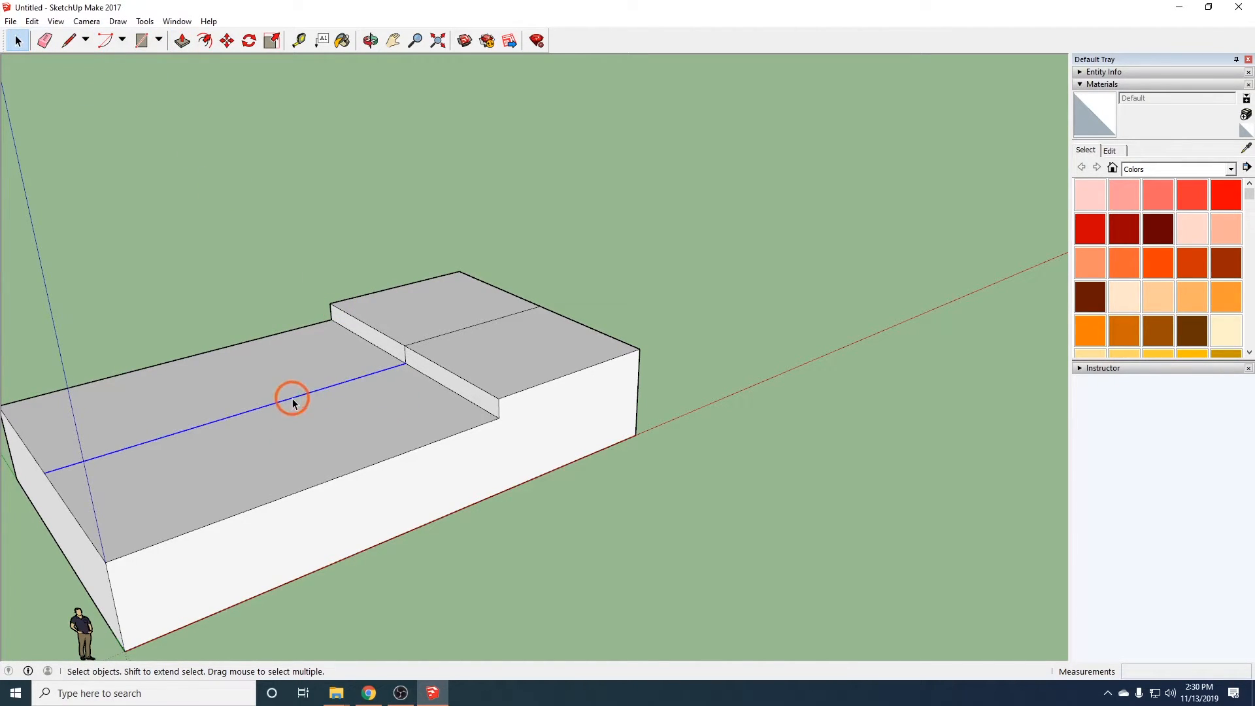
{"action": "key", "text": "shift"}
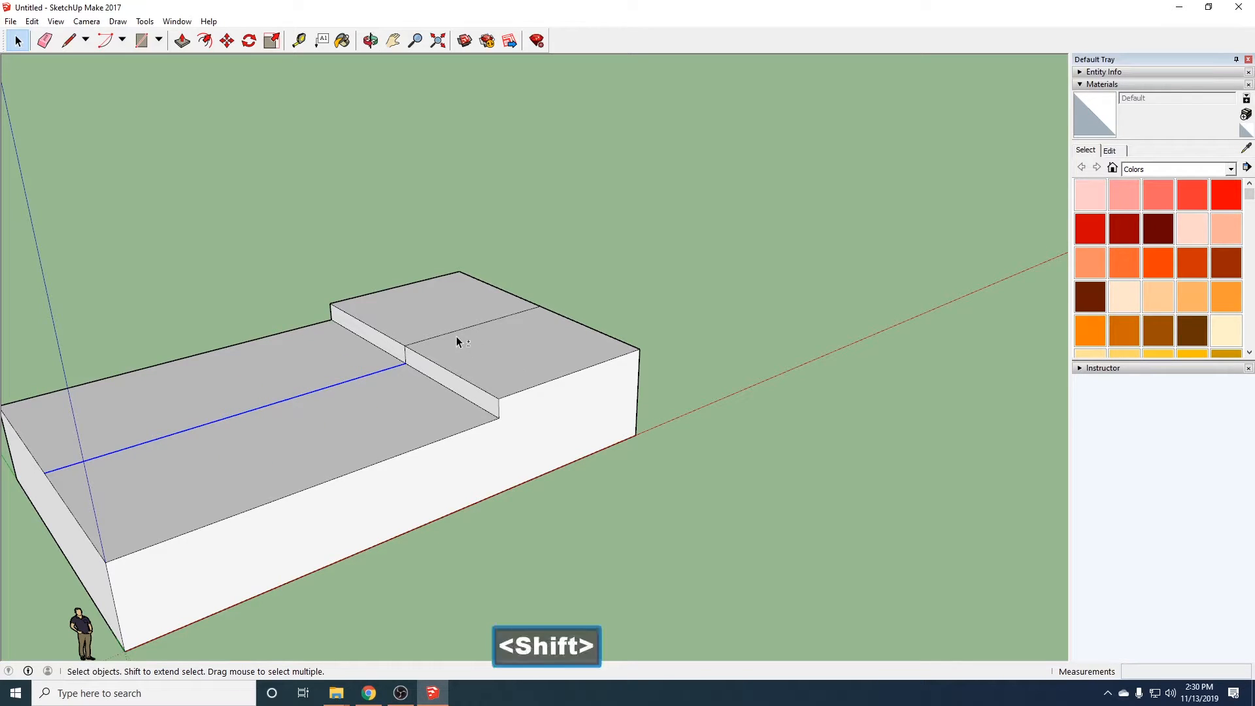
{"action": "left_click", "coordinate": [457, 331], "text": "shift"}
Move both selected centre lines up the blue axis by about 1.6 m to form pitched roofs
{"action": "middle_click_drag", "start_coordinate": [326, 470], "coordinate": [355, 462]}
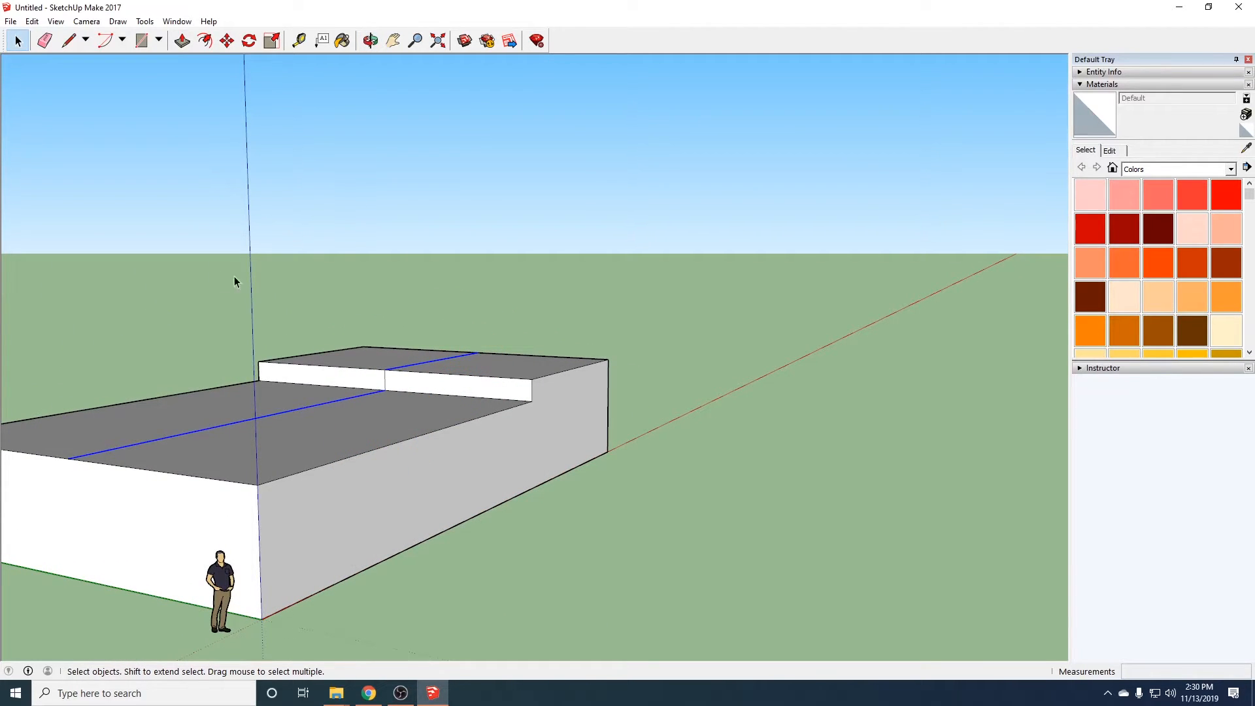
{"action": "left_click", "coordinate": [227, 41]}
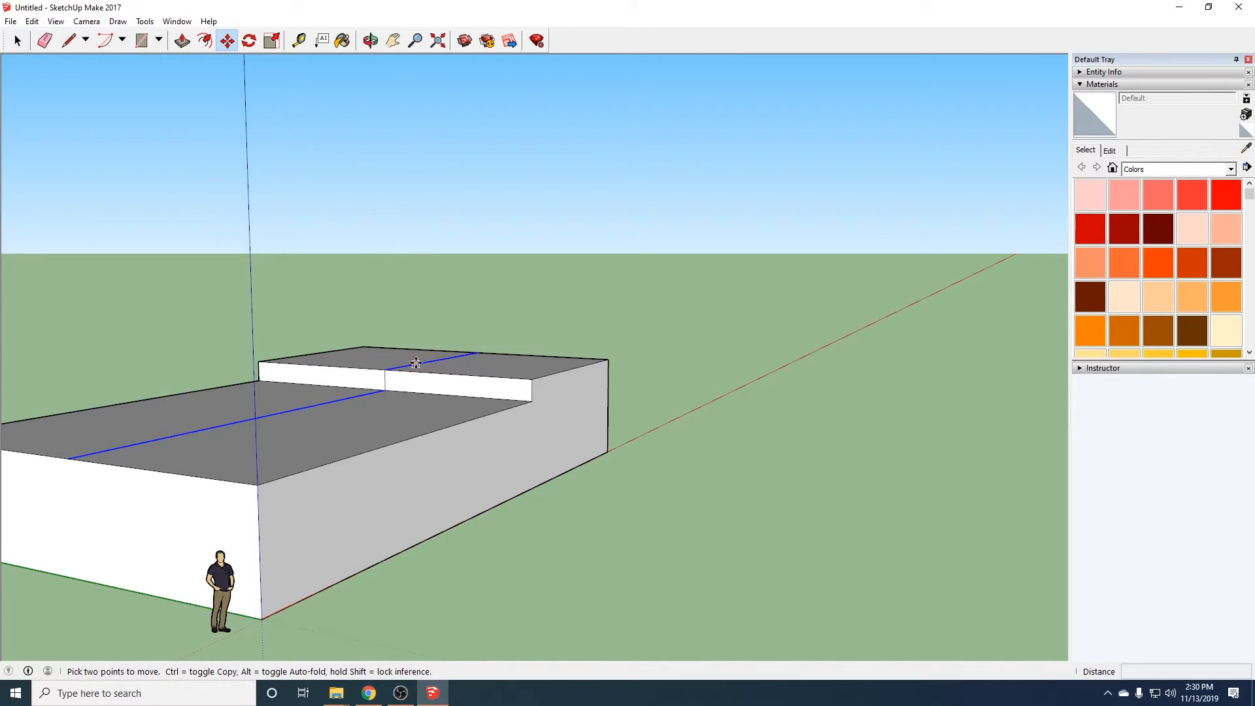
{"action": "left_click", "coordinate": [338, 400]}
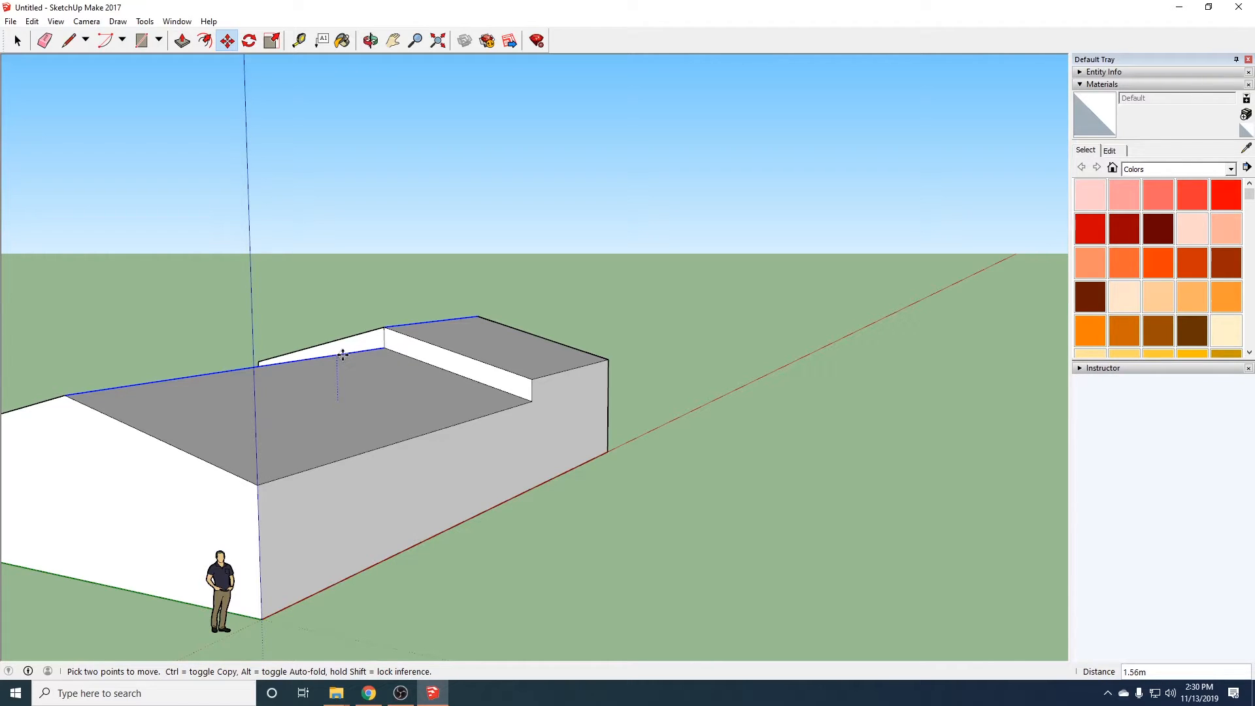
{"action": "left_click", "coordinate": [339, 347]}
{"action": "left_click", "coordinate": [617, 504]}
{"action": "middle_click_drag", "start_coordinate": [617, 504], "coordinate": [357, 482]}
Check the reference roof in Chrome's Street View and, back in SketchUp, draw a line about 6.8 m long just below the raised section's front eave
{"action": "left_click_drag", "start_coordinate": [0, 163], "coordinate": [633, 2]}
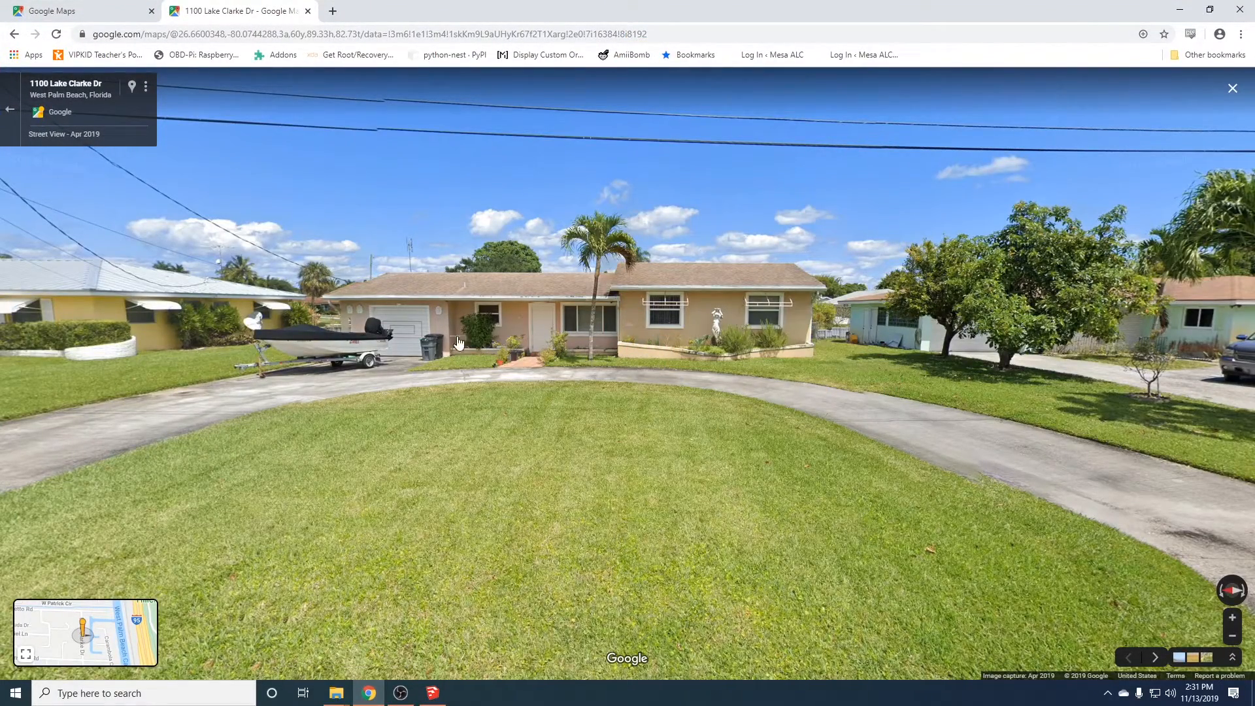
{"action": "mouse_move", "coordinate": [575, 3]}
{"action": "left_mouse_down"}
{"action": "mouse_move", "coordinate": [564, 16]}
{"action": "mouse_move", "coordinate": [568, 0]}
{"action": "left_mouse_up"}
{"action": "left_click_drag", "start_coordinate": [638, 13], "coordinate": [0, 254]}
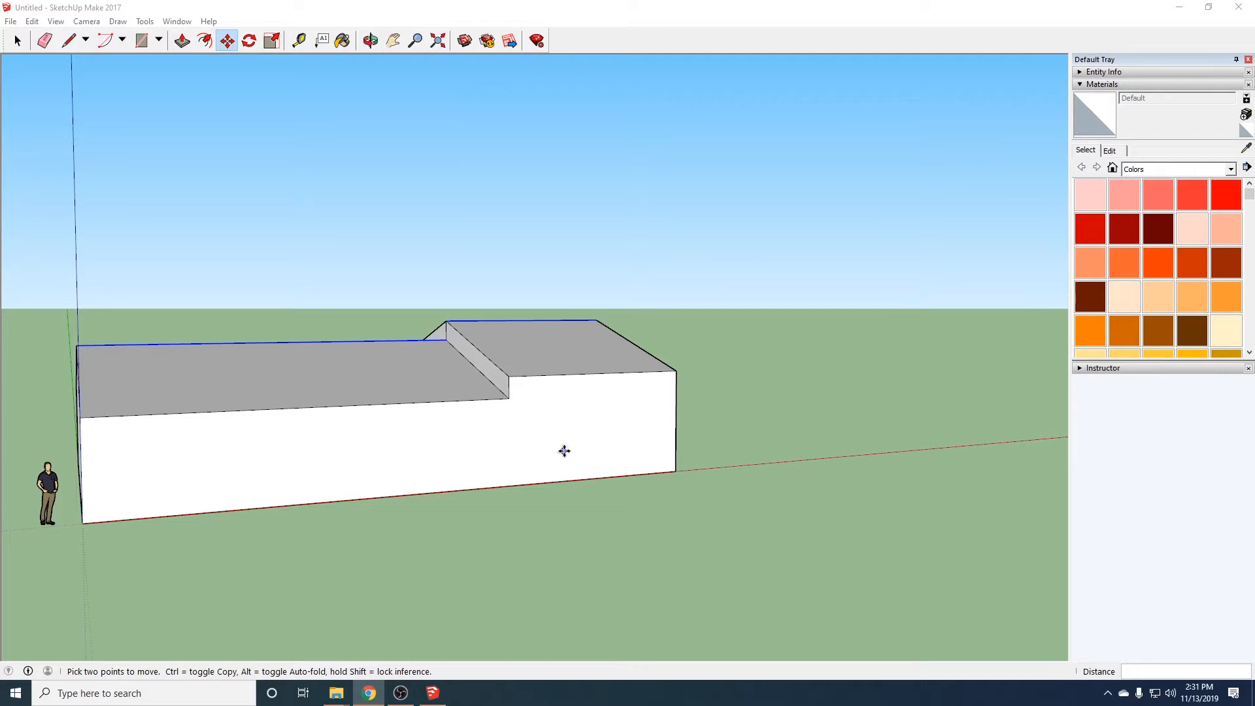
{"action": "middle_click_drag", "start_coordinate": [449, 494], "coordinate": [298, 443]}
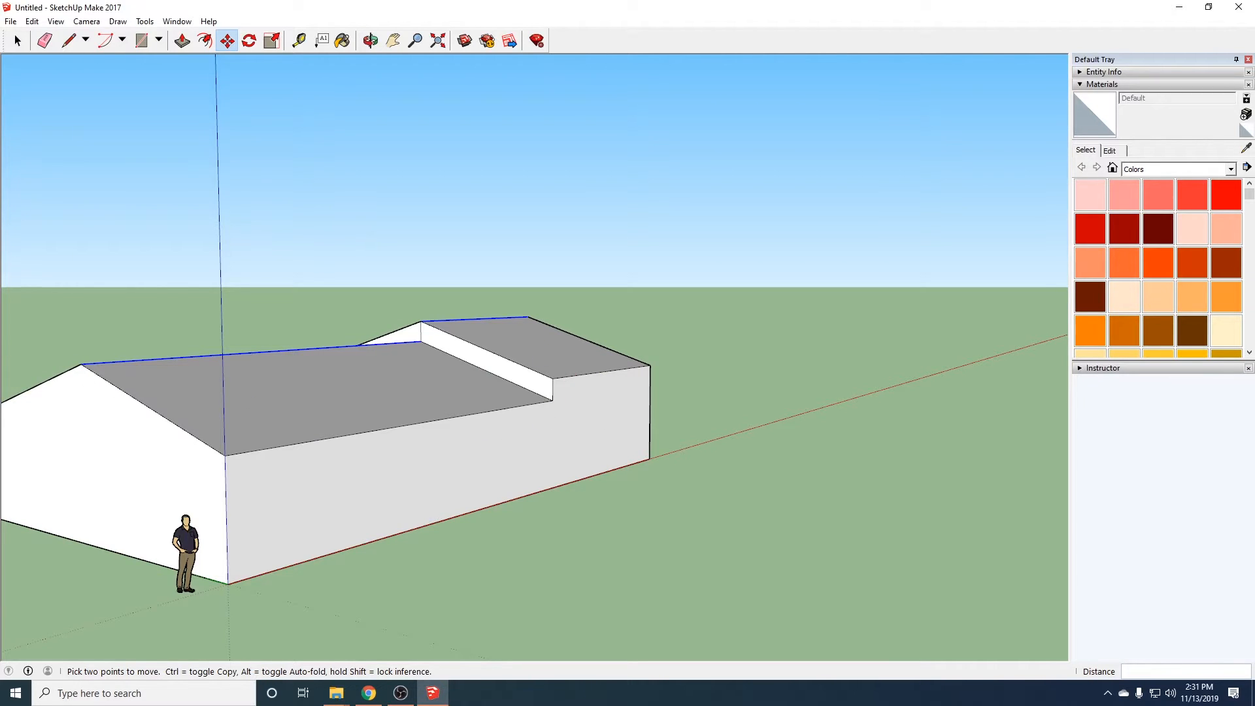
{"action": "left_click", "coordinate": [68, 42]}
{"action": "middle_click_drag", "start_coordinate": [378, 477], "coordinate": [645, 523]}
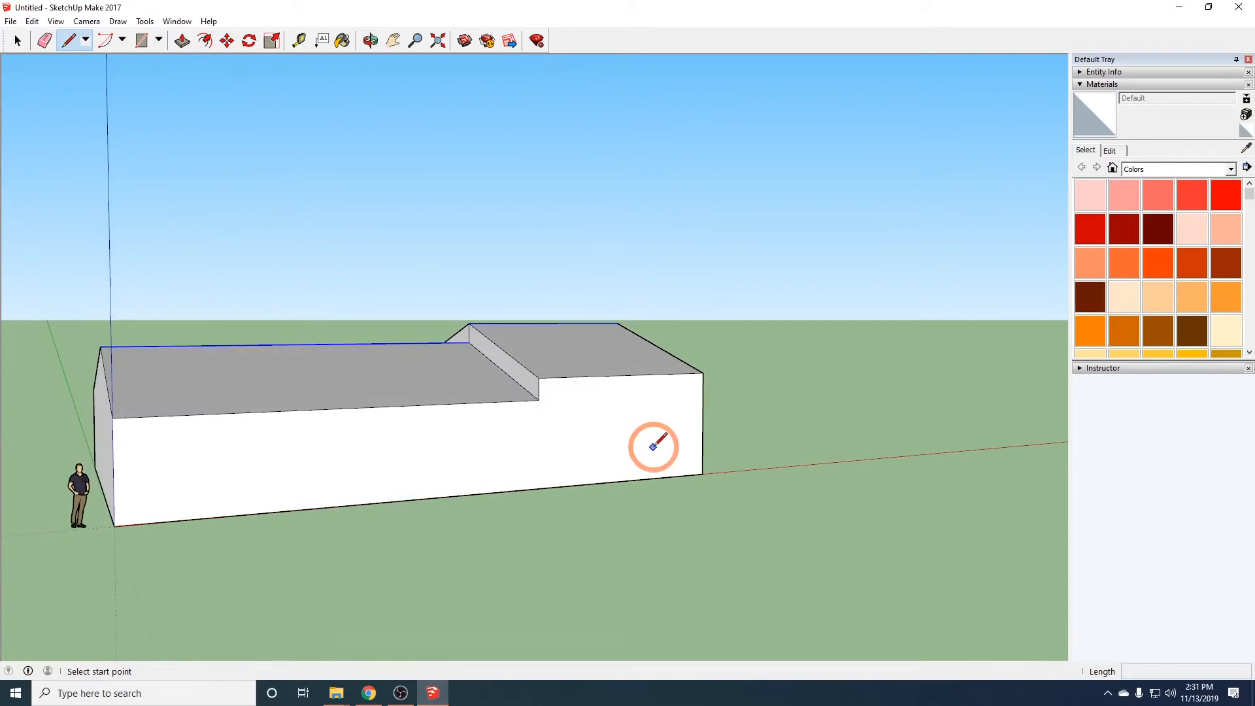
{"action": "scroll", "coordinate": [630, 372], "scroll_direction": "up", "scroll_amount": 6}
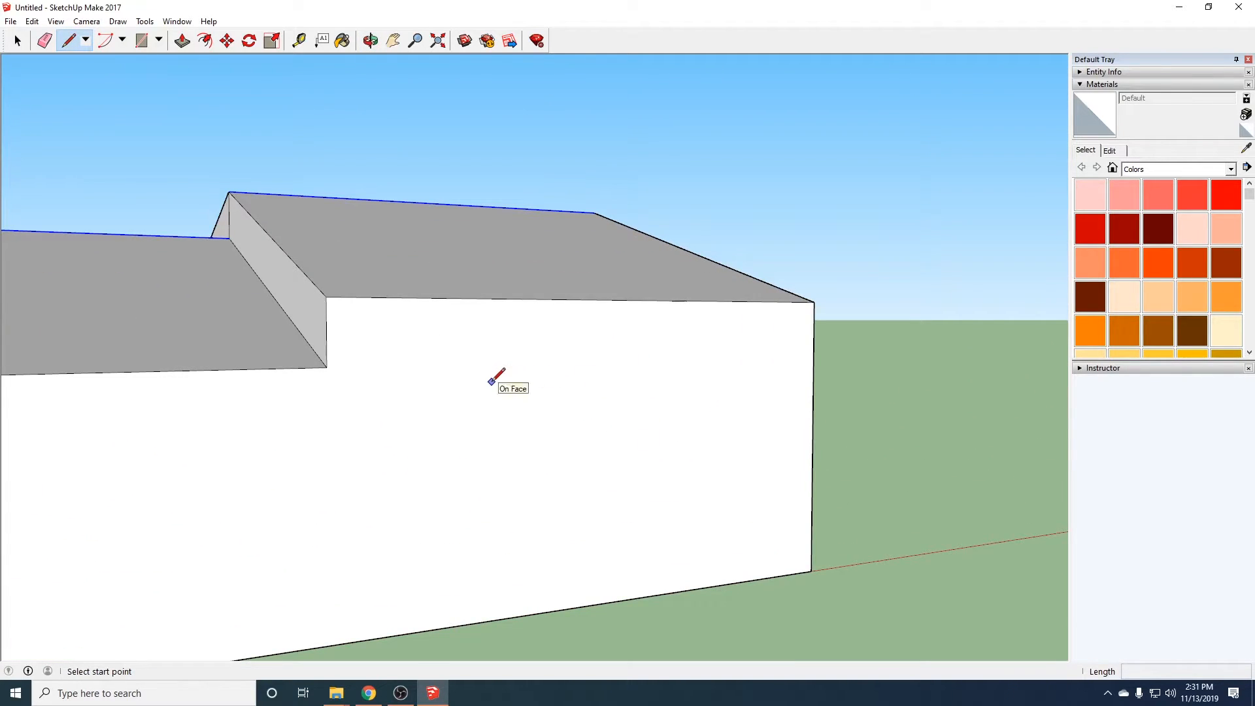
{"action": "left_click", "coordinate": [326, 311]}
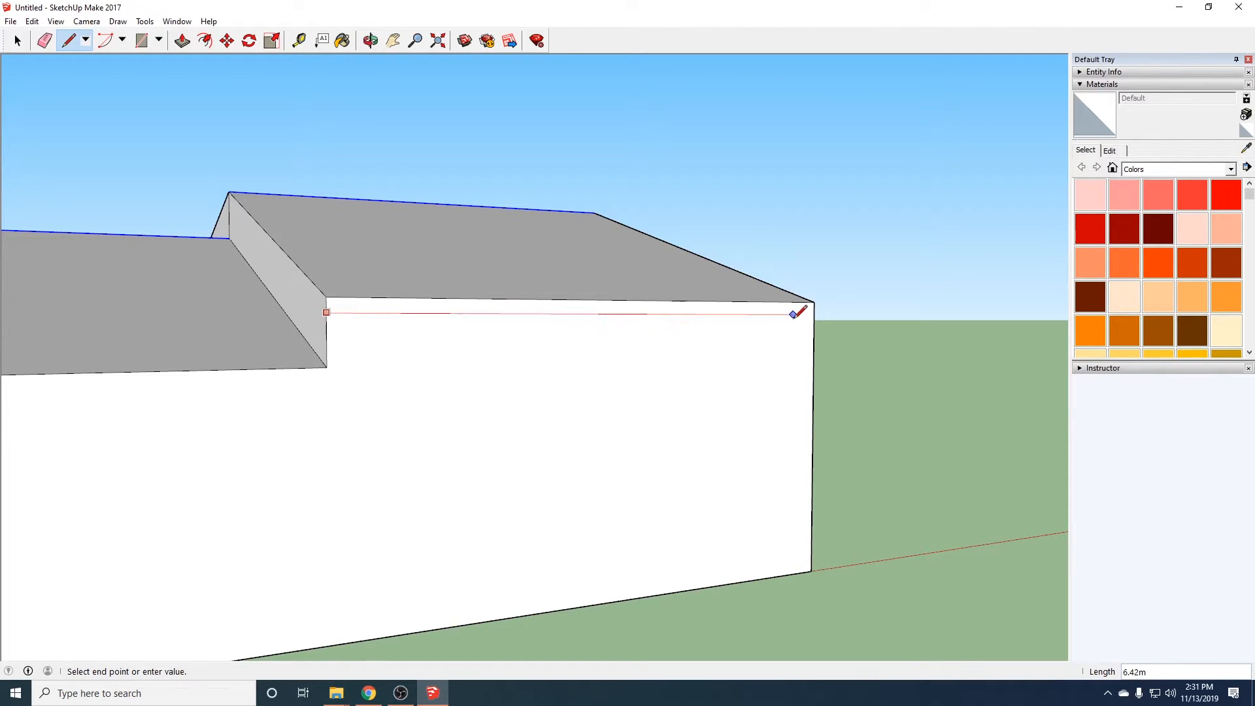
{"action": "left_click", "coordinate": [814, 314]}
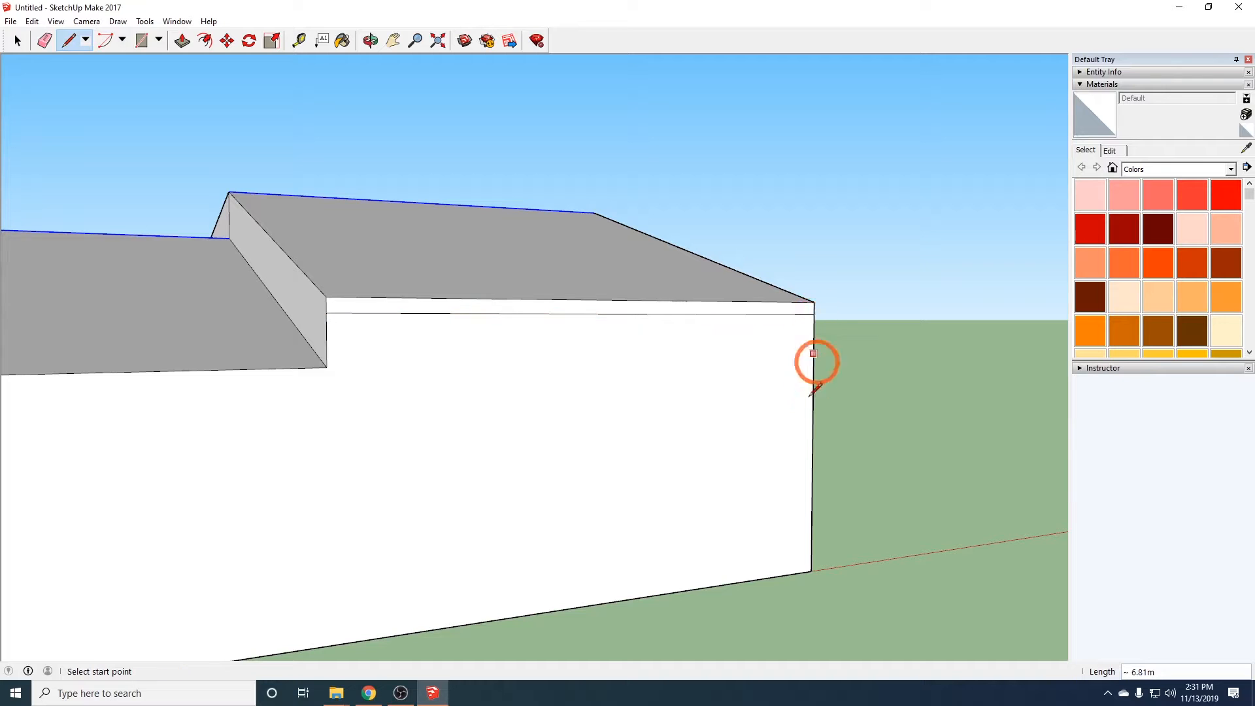
Draw two lines about 6.27 m long on the raised section's end gable, parallel to and just below both roof slopes
{"action": "mouse_move", "coordinate": [846, 332]}
{"action": "middle_mouse_down"}
{"action": "mouse_move", "coordinate": [790, 347]}
{"action": "mouse_move", "coordinate": [157, 336]}
{"action": "mouse_move", "coordinate": [202, 350]}
{"action": "middle_mouse_up"}
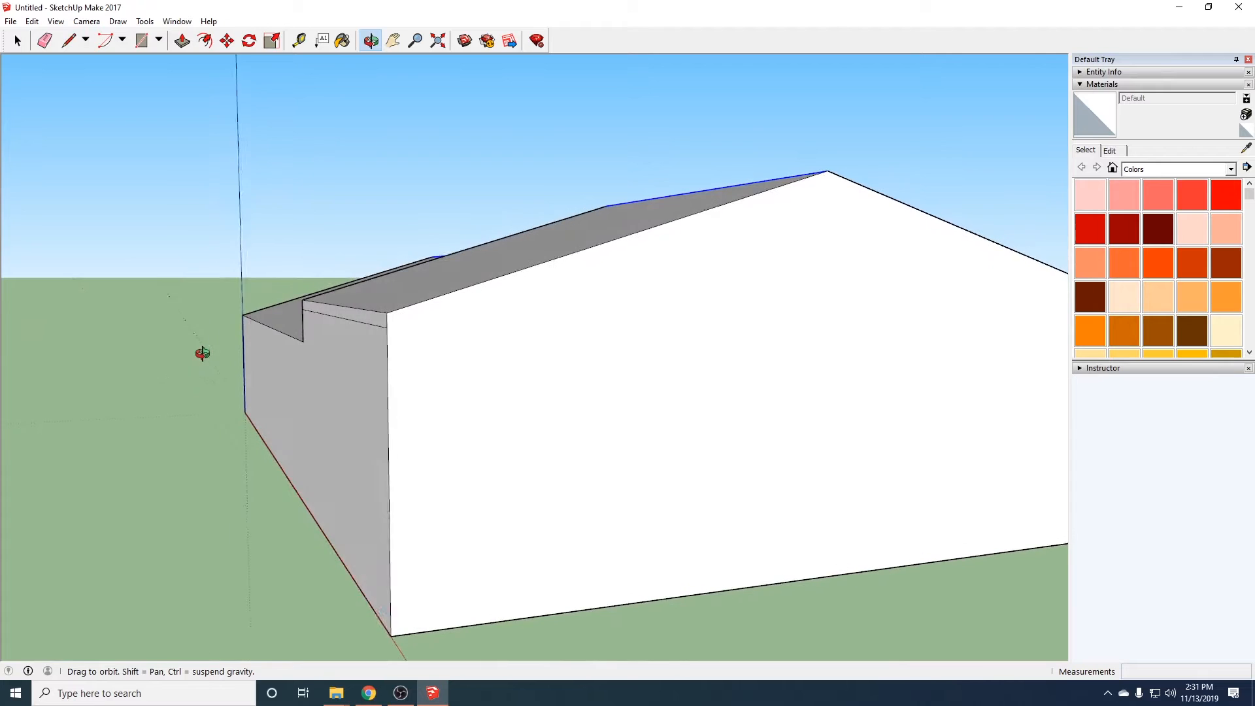
{"action": "left_click", "coordinate": [387, 326]}
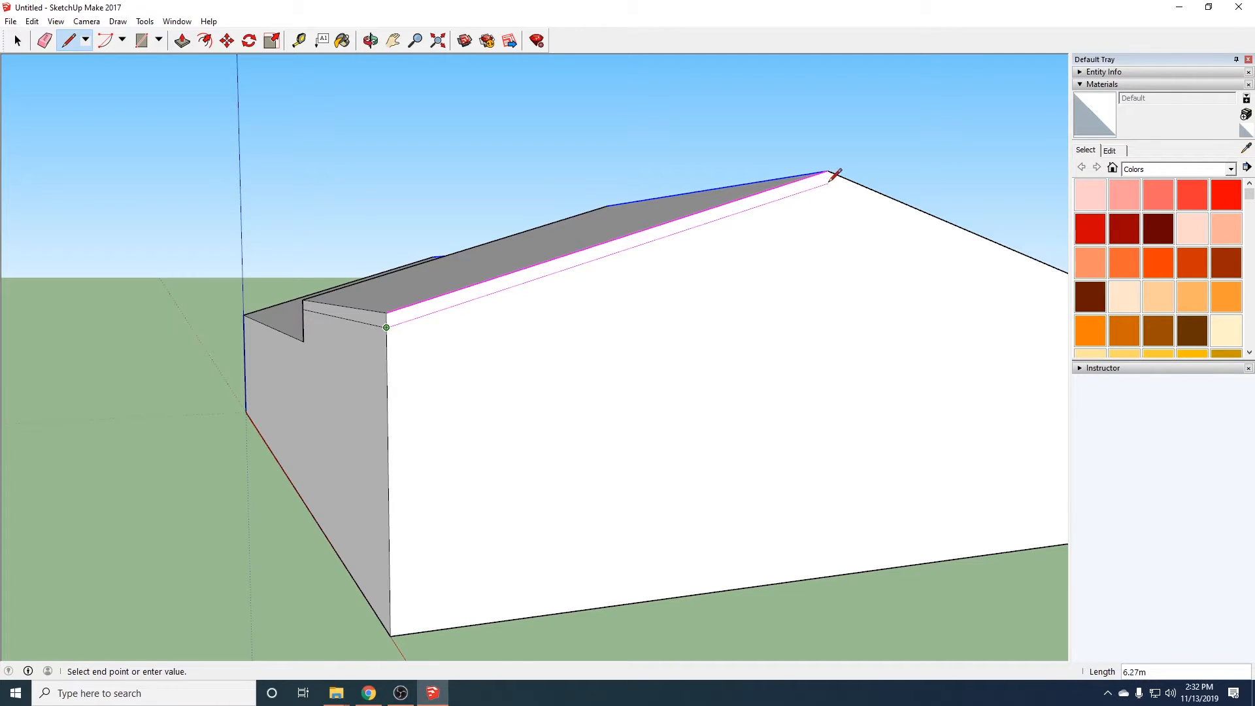
{"action": "middle_click_drag", "start_coordinate": [844, 181], "coordinate": [680, 217]}
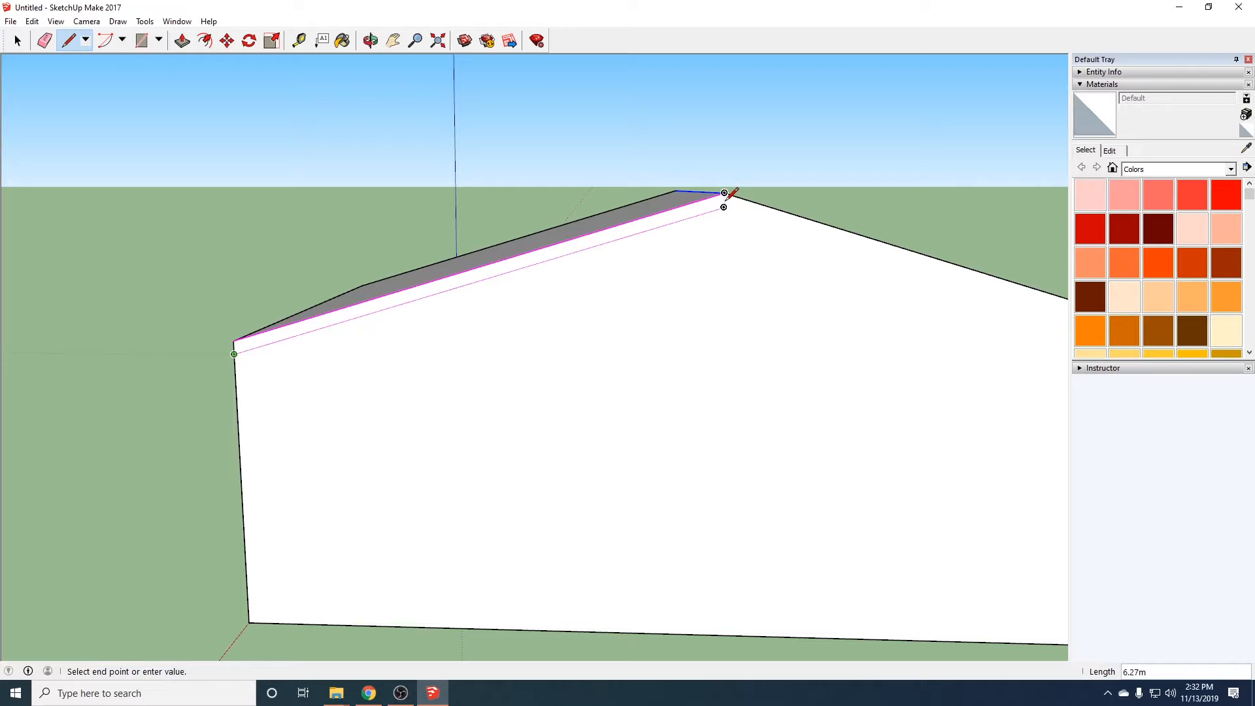
{"action": "scroll", "coordinate": [724, 193], "scroll_direction": "up", "scroll_amount": 2}
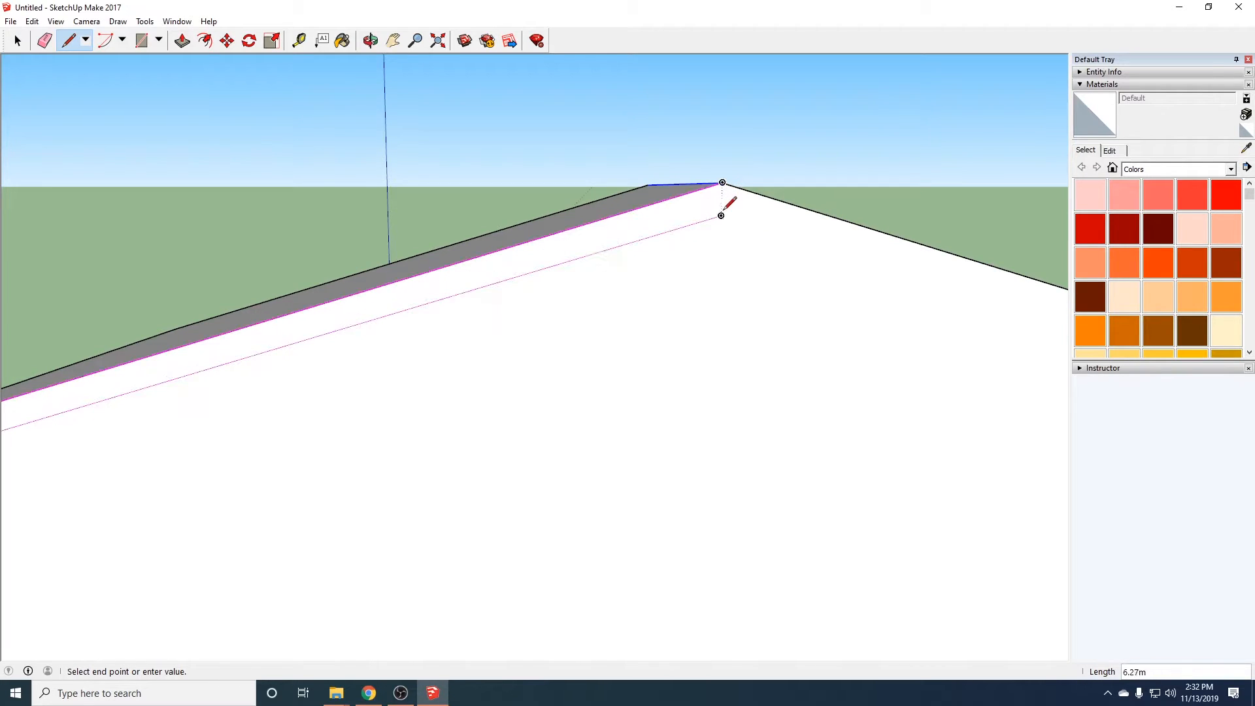
{"action": "left_click", "coordinate": [721, 216]}
{"action": "middle_click_drag", "start_coordinate": [583, 339], "coordinate": [683, 337]}
{"action": "scroll", "coordinate": [651, 371], "scroll_direction": "down", "scroll_amount": 4}
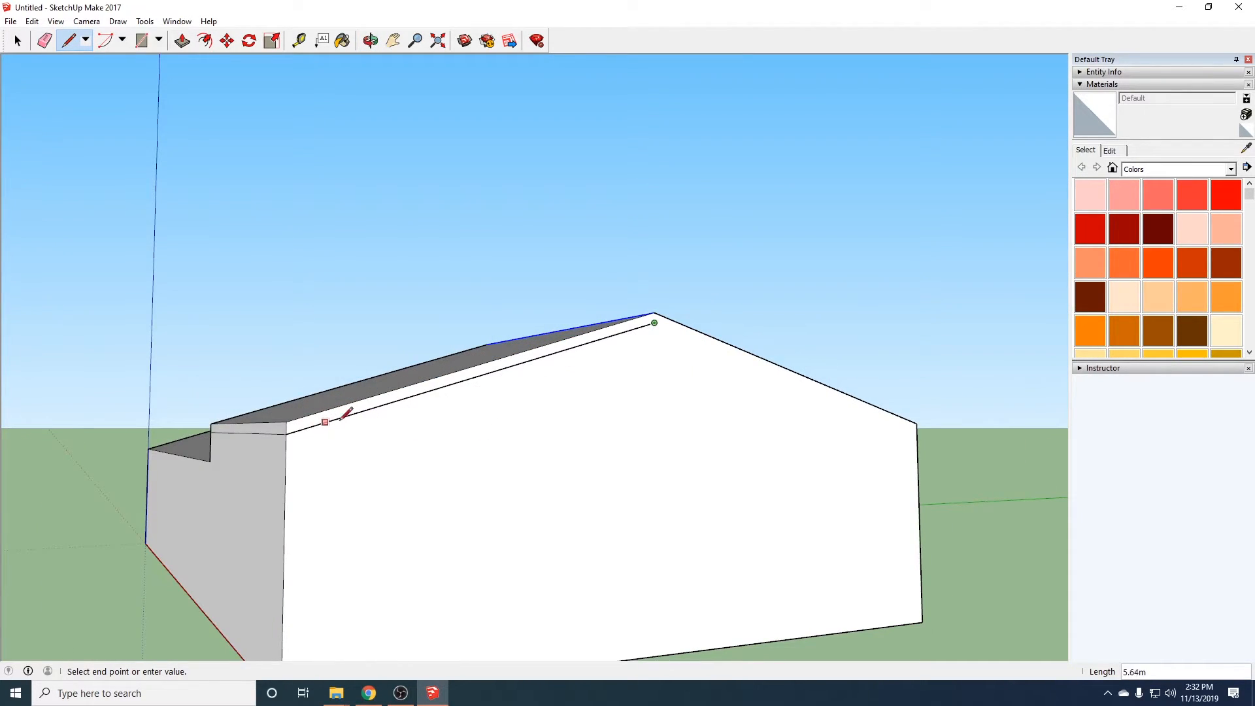
{"action": "middle_click_drag", "start_coordinate": [701, 338], "coordinate": [451, 347]}
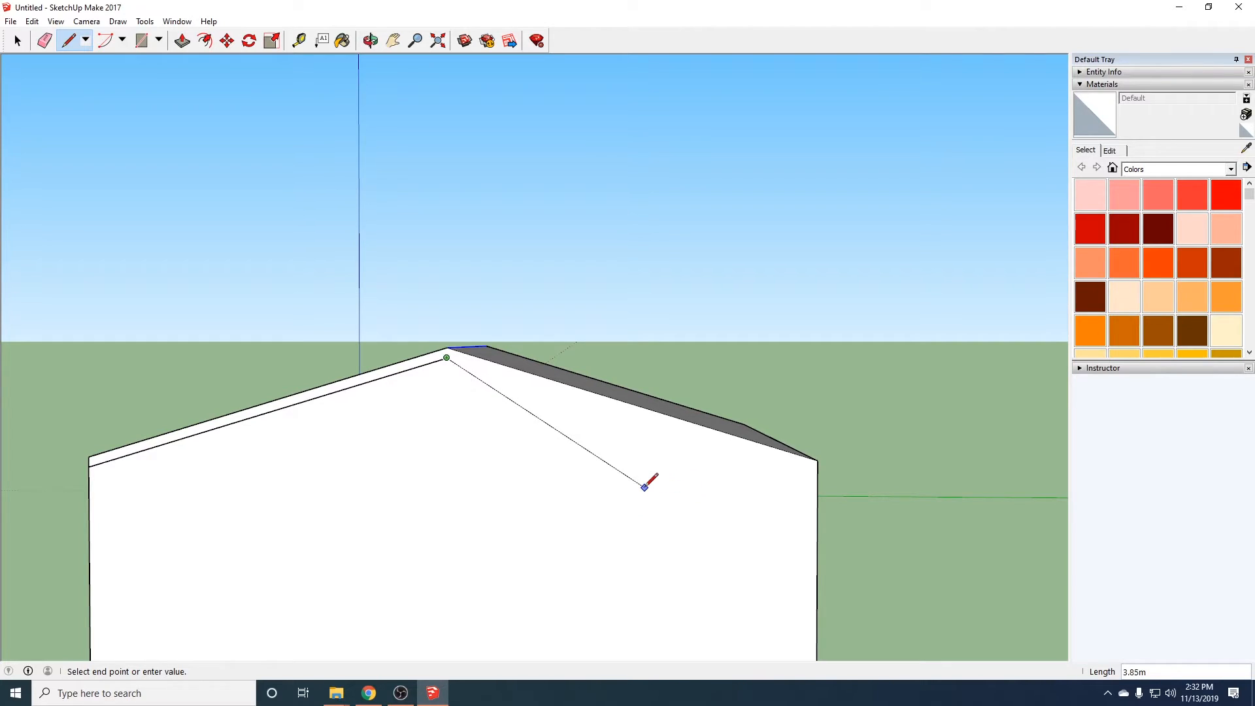
{"action": "key", "text": "Escape"}
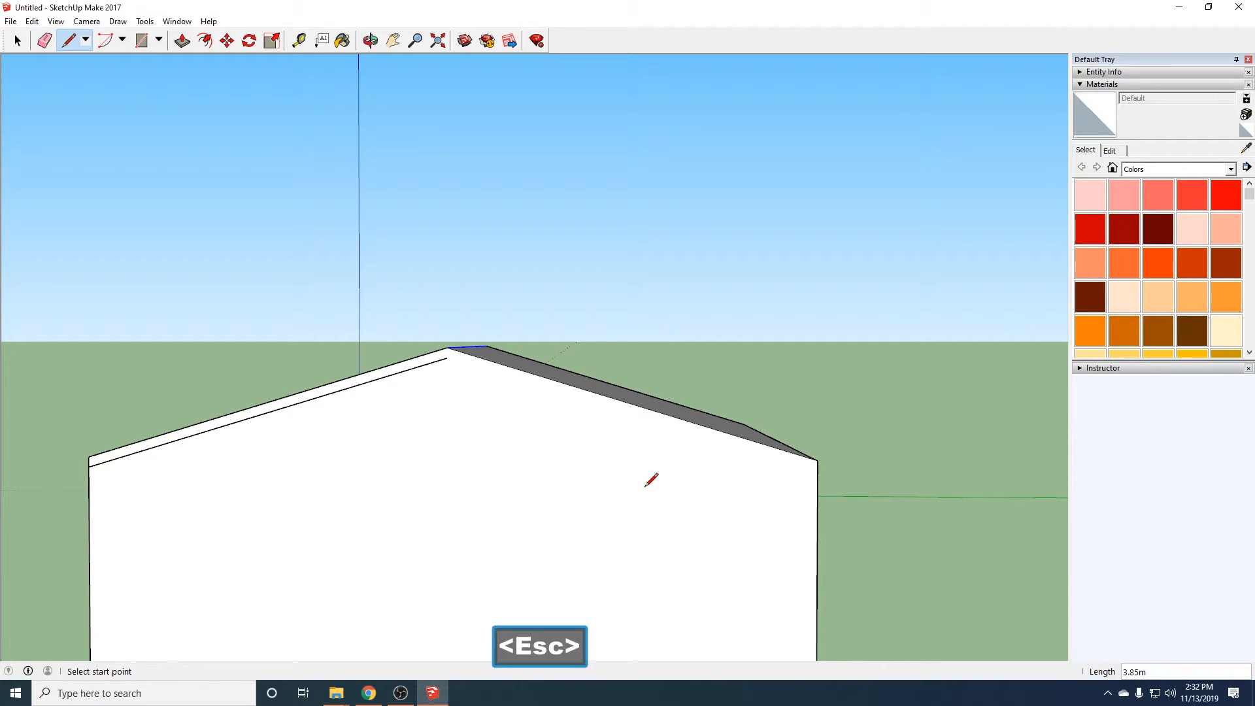
{"action": "left_click", "coordinate": [446, 357]}
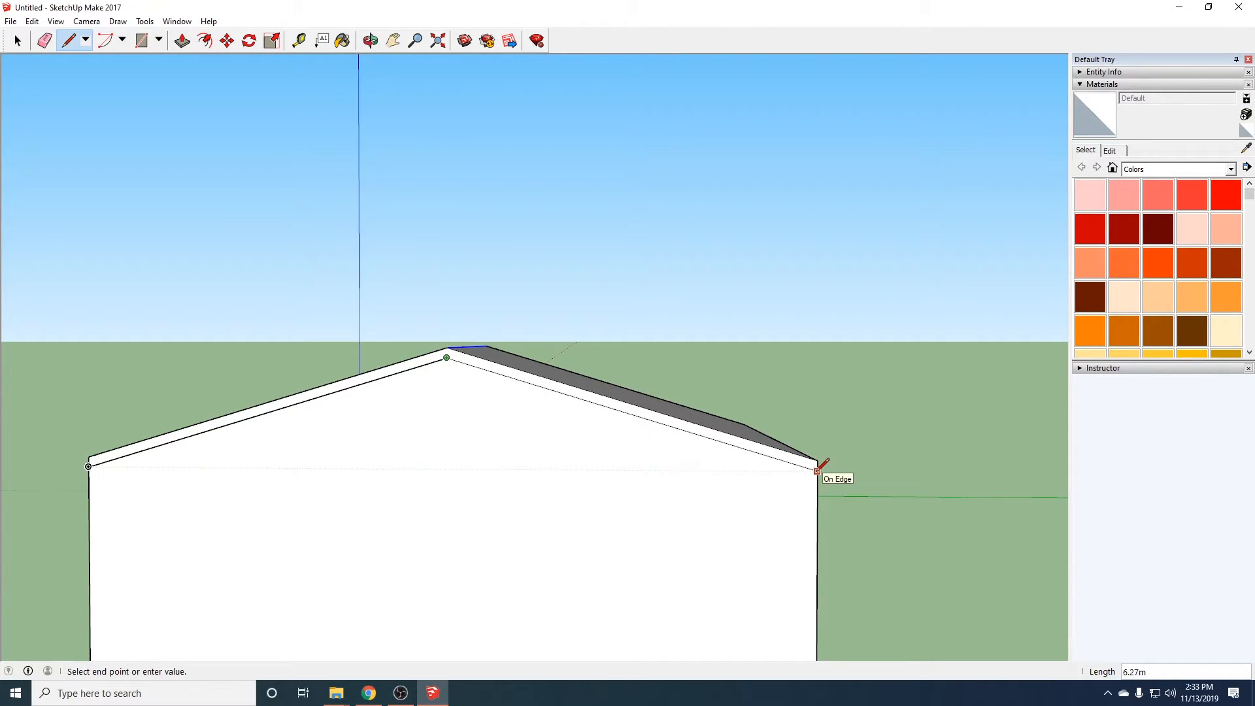
Draw a horizontal line across the raised section's rear wall just below the eave, starting from the end of the gable line
{"action": "middle_click_drag", "start_coordinate": [757, 529], "coordinate": [558, 492]}
{"action": "scroll", "coordinate": [528, 469], "scroll_direction": "up", "scroll_amount": 2}
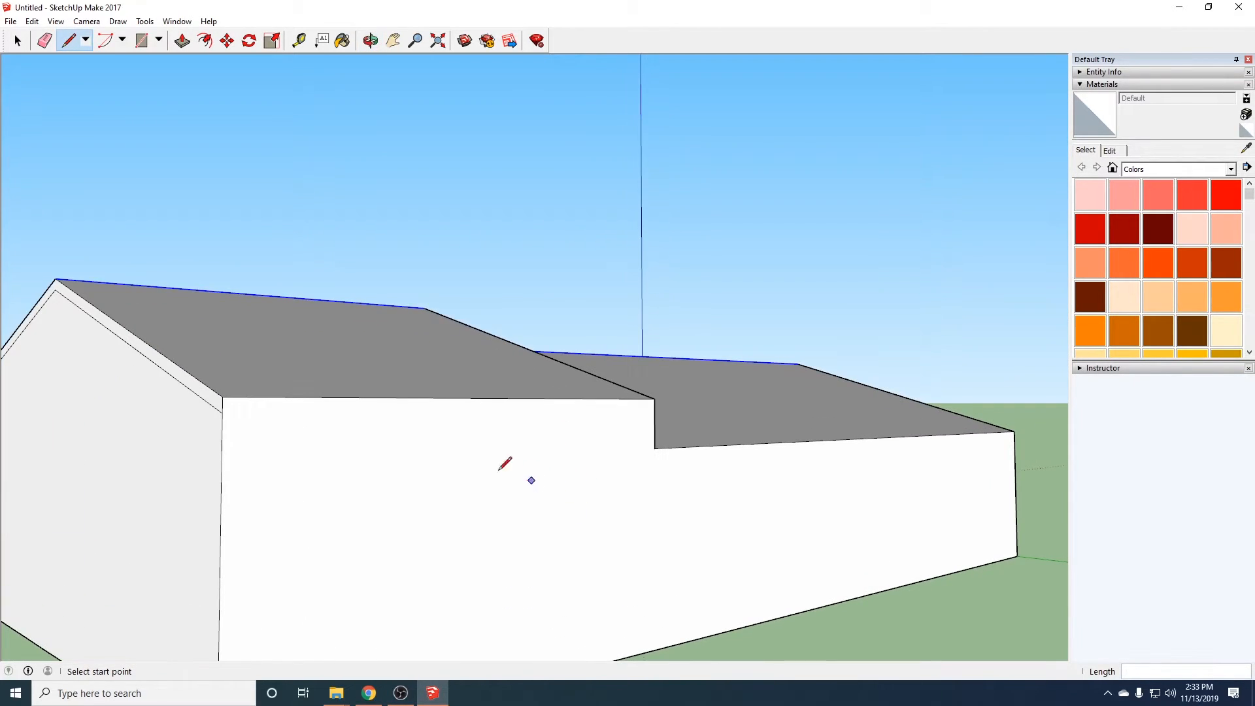
{"action": "left_click", "coordinate": [222, 412]}
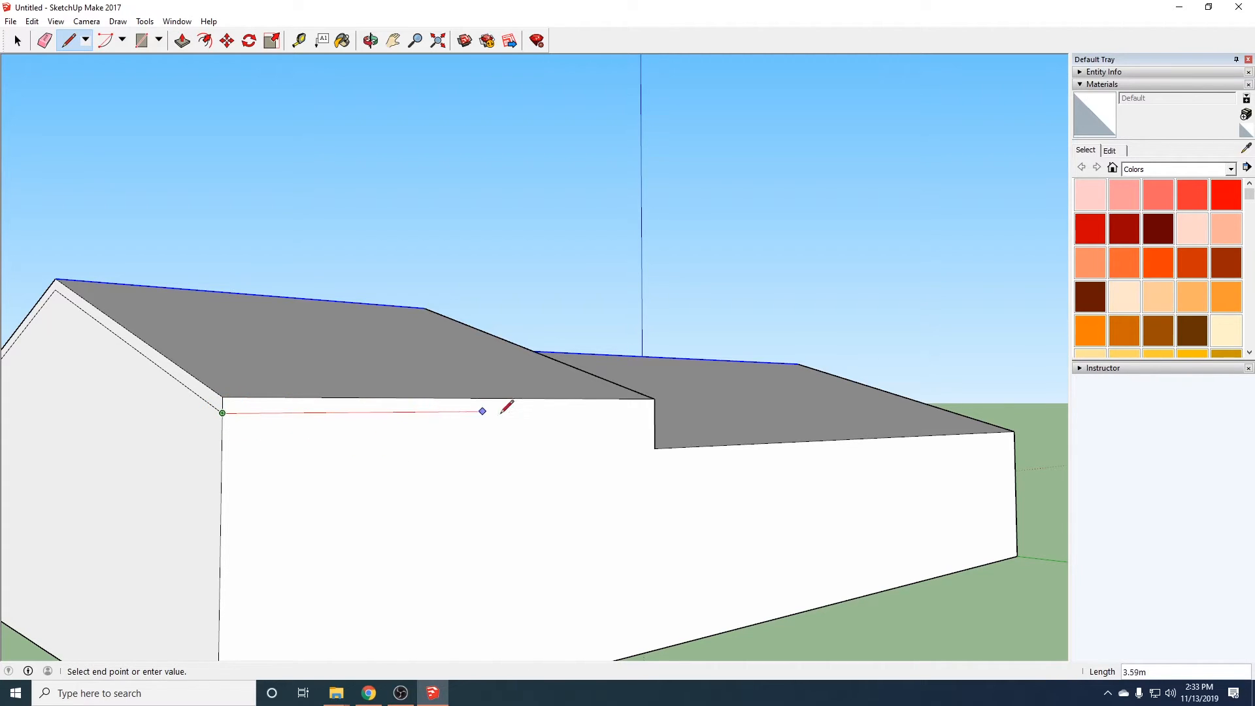
{"action": "left_click", "coordinate": [654, 410]}
Draw lines parallel to both roof slopes on the gable step faces between the two roof levels, meeting just below the ridge
{"action": "mouse_move", "coordinate": [751, 549]}
{"action": "middle_mouse_down"}
{"action": "mouse_move", "coordinate": [185, 497]}
{"action": "mouse_move", "coordinate": [35, 520]}
{"action": "mouse_move", "coordinate": [434, 391]}
{"action": "mouse_move", "coordinate": [305, 409]}
{"action": "middle_mouse_up"}
{"action": "left_click", "coordinate": [219, 411]}
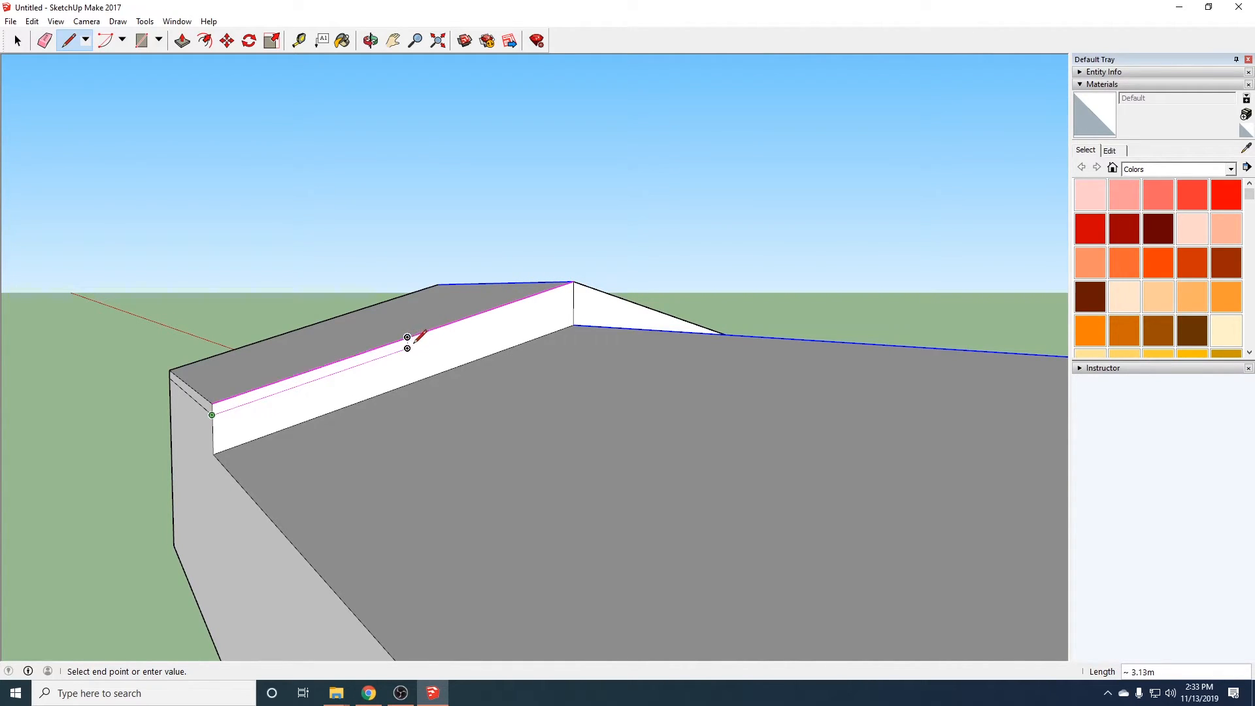
{"action": "left_click", "coordinate": [575, 289]}
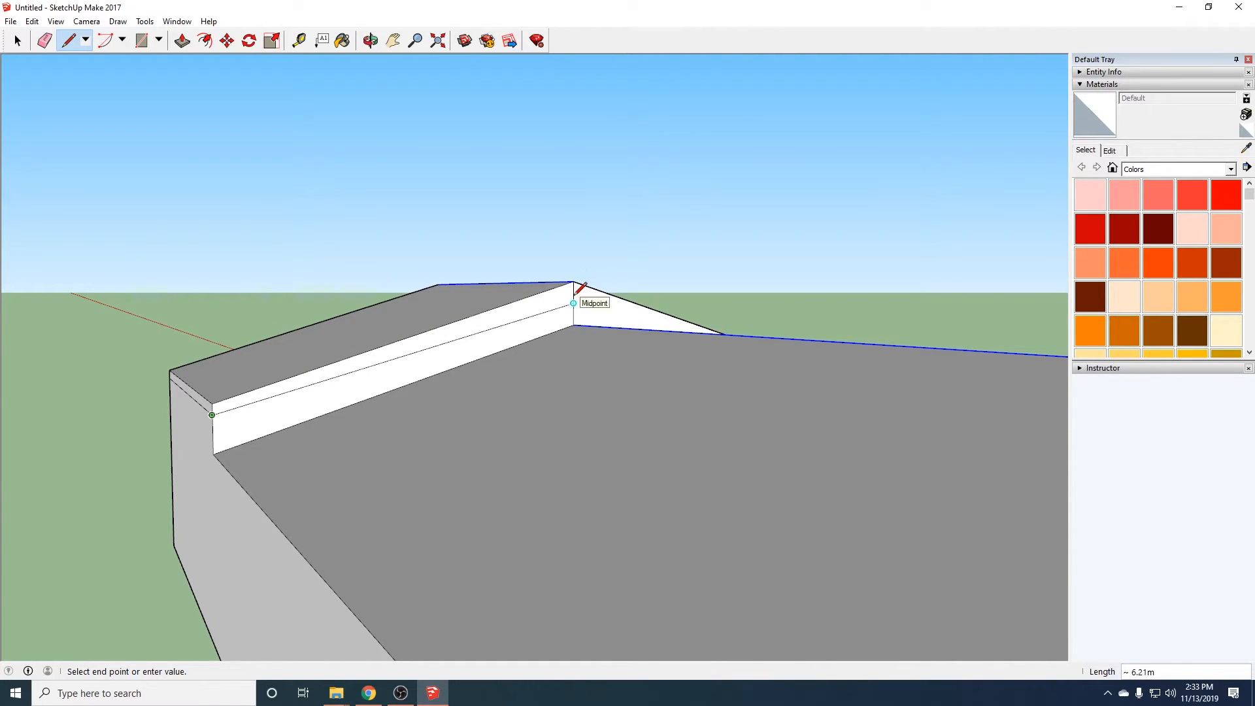
{"action": "left_click", "coordinate": [574, 291]}
{"action": "middle_click_drag", "start_coordinate": [748, 331], "coordinate": [314, 347]}
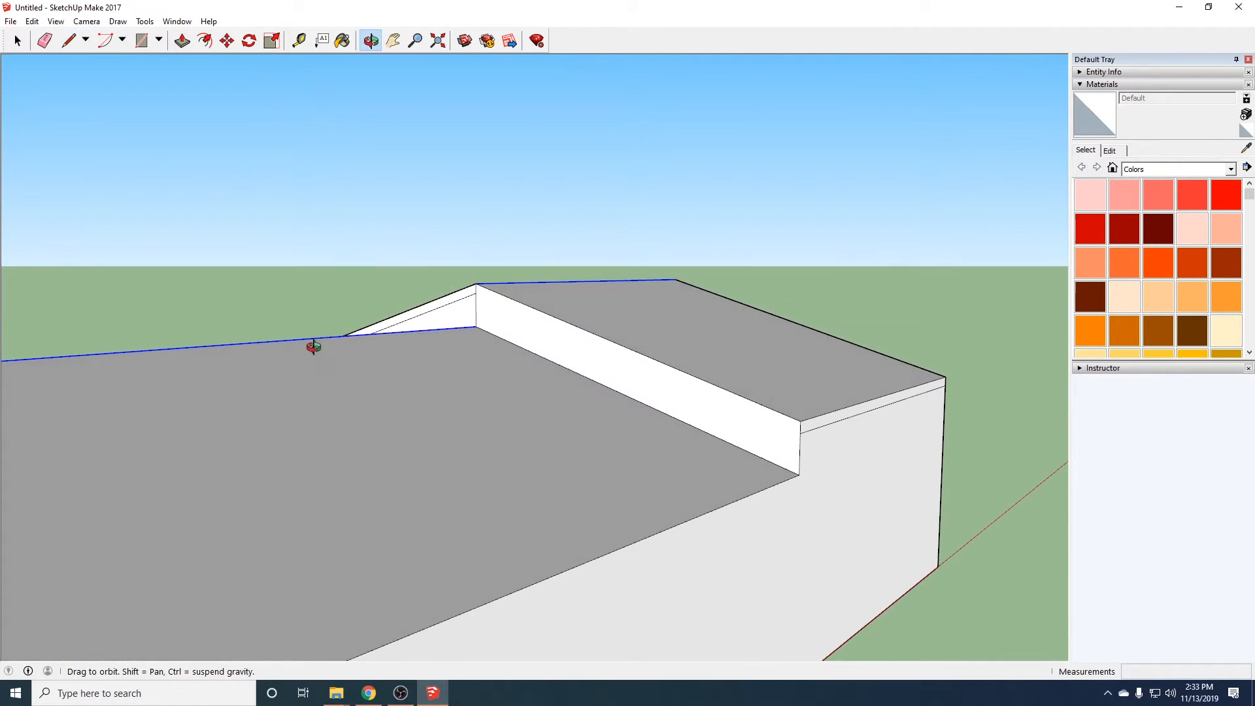
{"action": "left_click", "coordinate": [476, 290]}
{"action": "left_click", "coordinate": [801, 429]}
{"action": "middle_click_drag", "start_coordinate": [801, 428], "coordinate": [366, 392]}
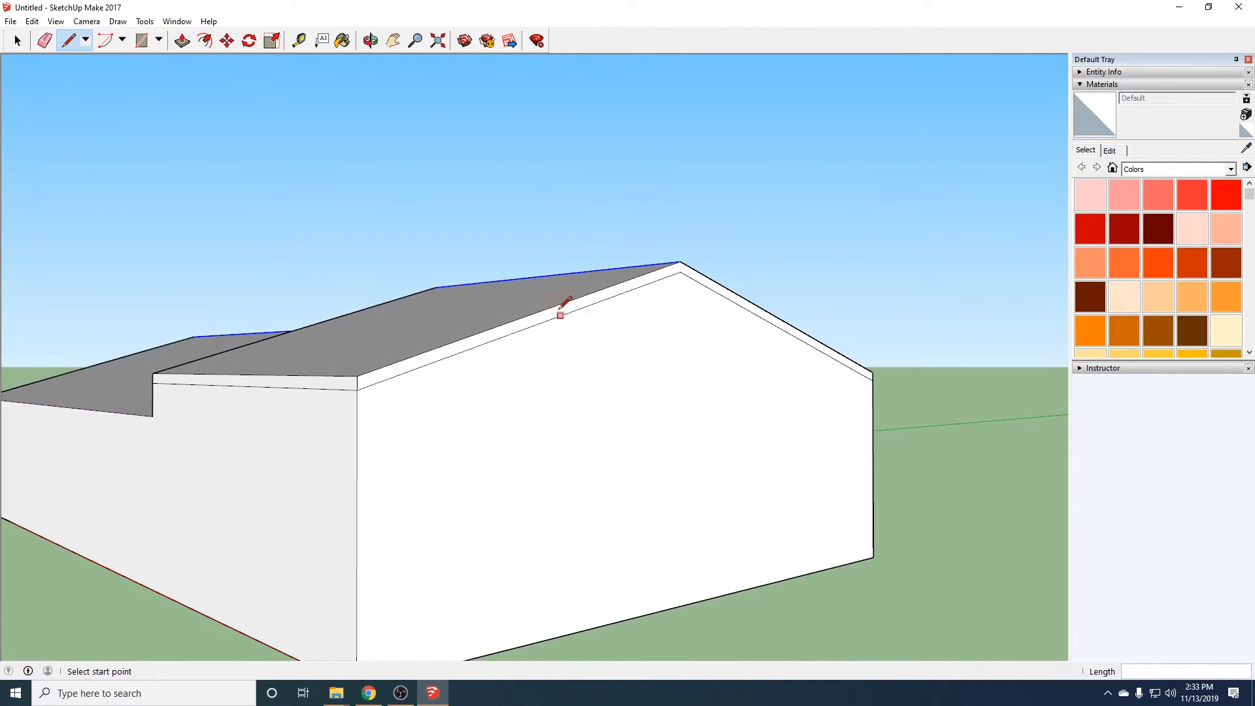
Draw a short vertical line on the front wall, downward from the corner where the lower eave meets the raised section
{"action": "mouse_move", "coordinate": [769, 353]}
{"action": "middle_mouse_down"}
{"action": "mouse_move", "coordinate": [300, 364]}
{"action": "mouse_move", "coordinate": [793, 383]}
{"action": "mouse_move", "coordinate": [656, 420]}
{"action": "mouse_move", "coordinate": [425, 334]}
{"action": "mouse_move", "coordinate": [359, 356]}
{"action": "mouse_move", "coordinate": [783, 322]}
{"action": "middle_mouse_up"}
{"action": "mouse_move", "coordinate": [816, 378]}
{"action": "middle_mouse_down"}
{"action": "mouse_move", "coordinate": [285, 394]}
{"action": "mouse_move", "coordinate": [398, 440]}
{"action": "mouse_move", "coordinate": [324, 411]}
{"action": "middle_mouse_up"}
{"action": "middle_click_drag", "start_coordinate": [963, 439], "coordinate": [535, 439]}
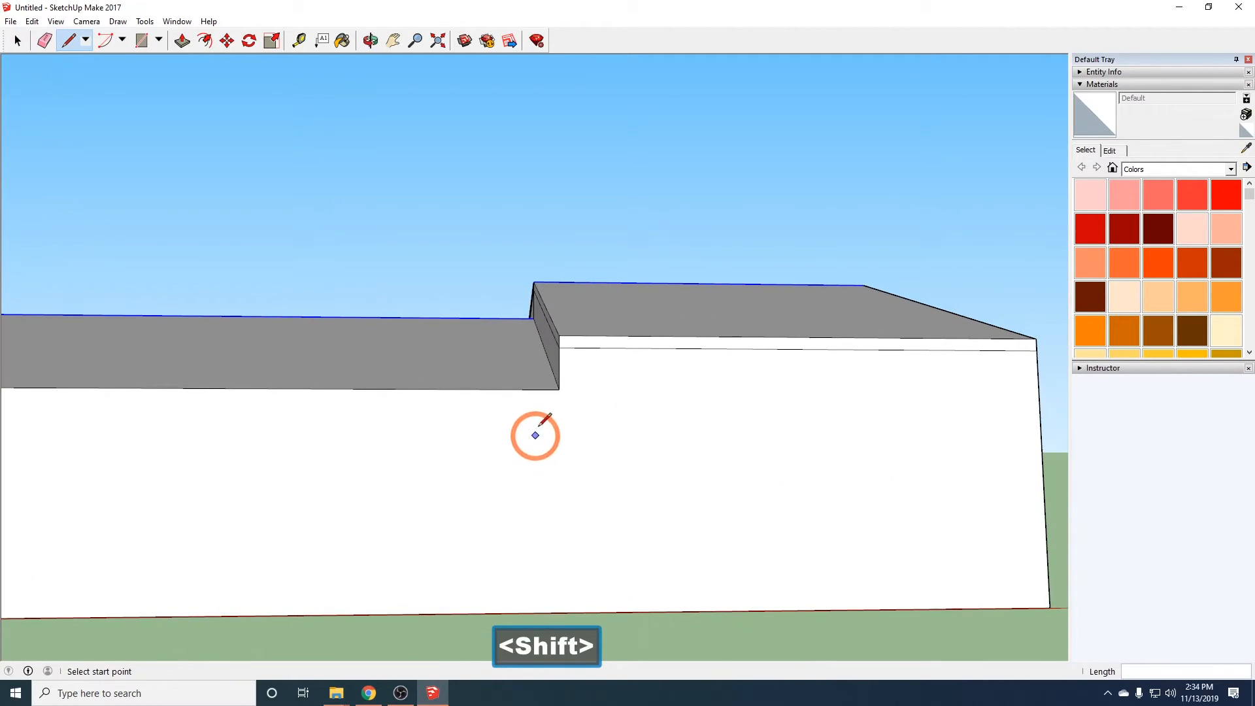
{"action": "scroll", "coordinate": [560, 384], "scroll_direction": "up", "scroll_amount": 4}
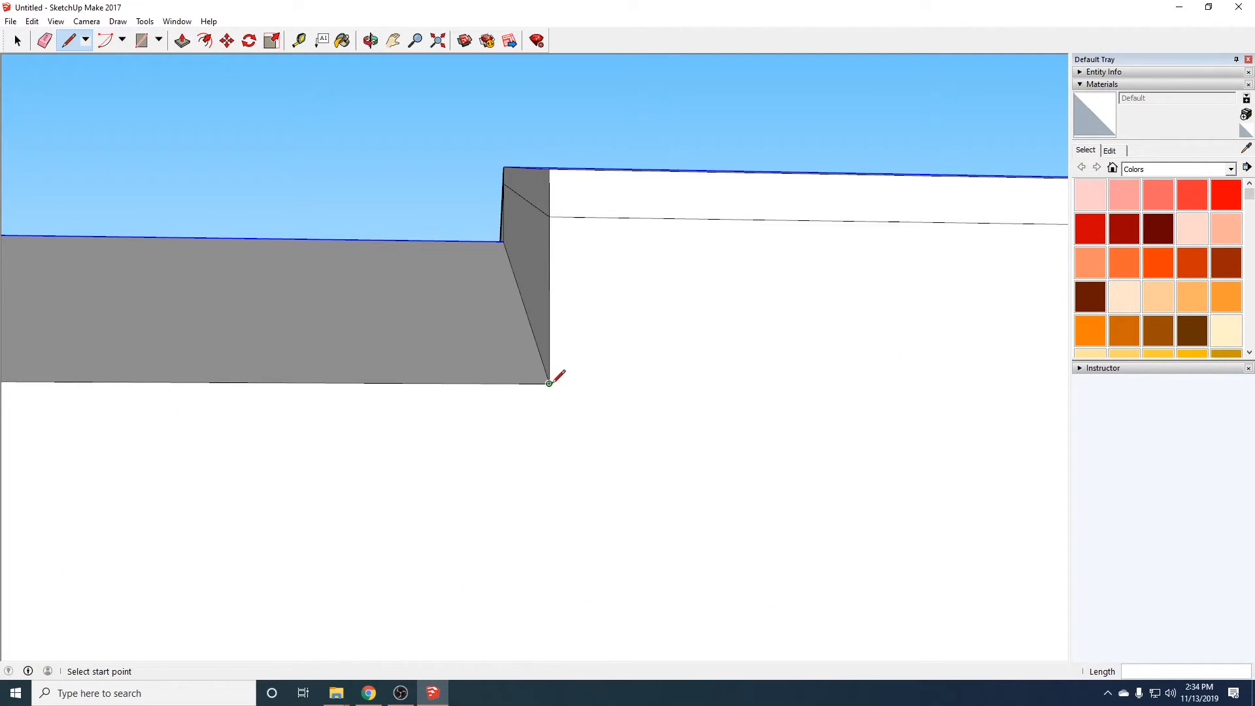
{"action": "left_click", "coordinate": [549, 383]}
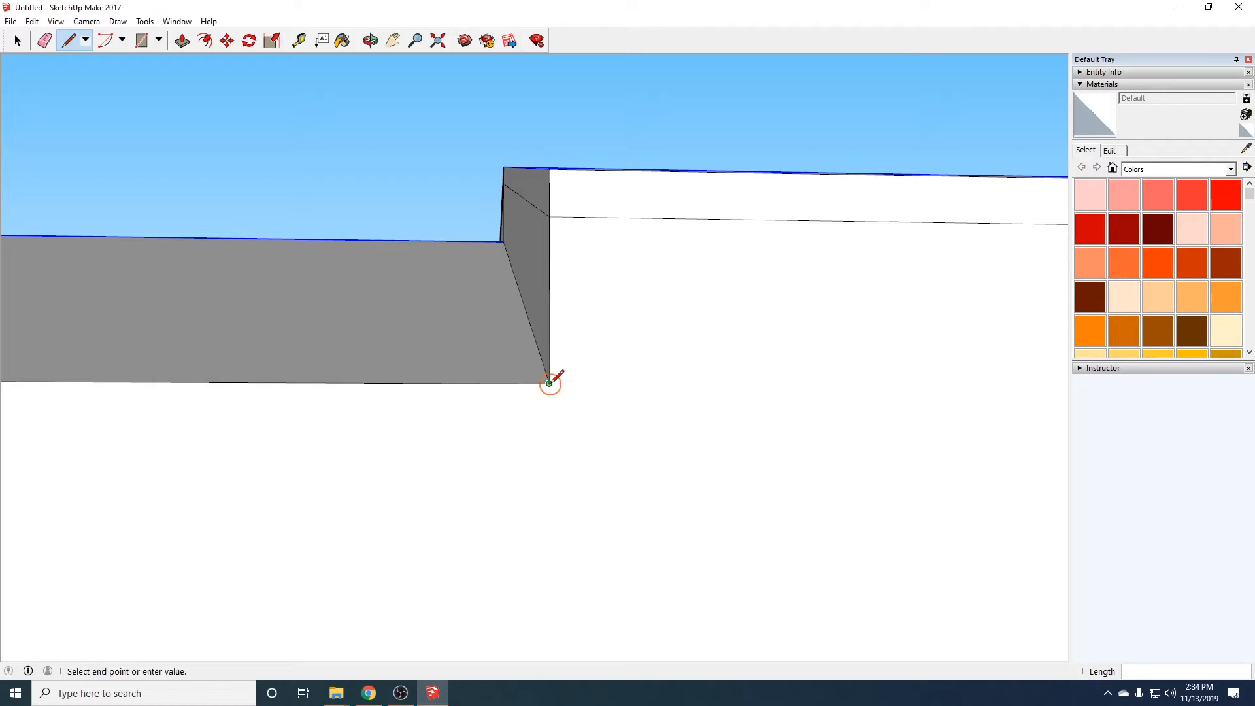
{"action": "left_click", "coordinate": [549, 436]}
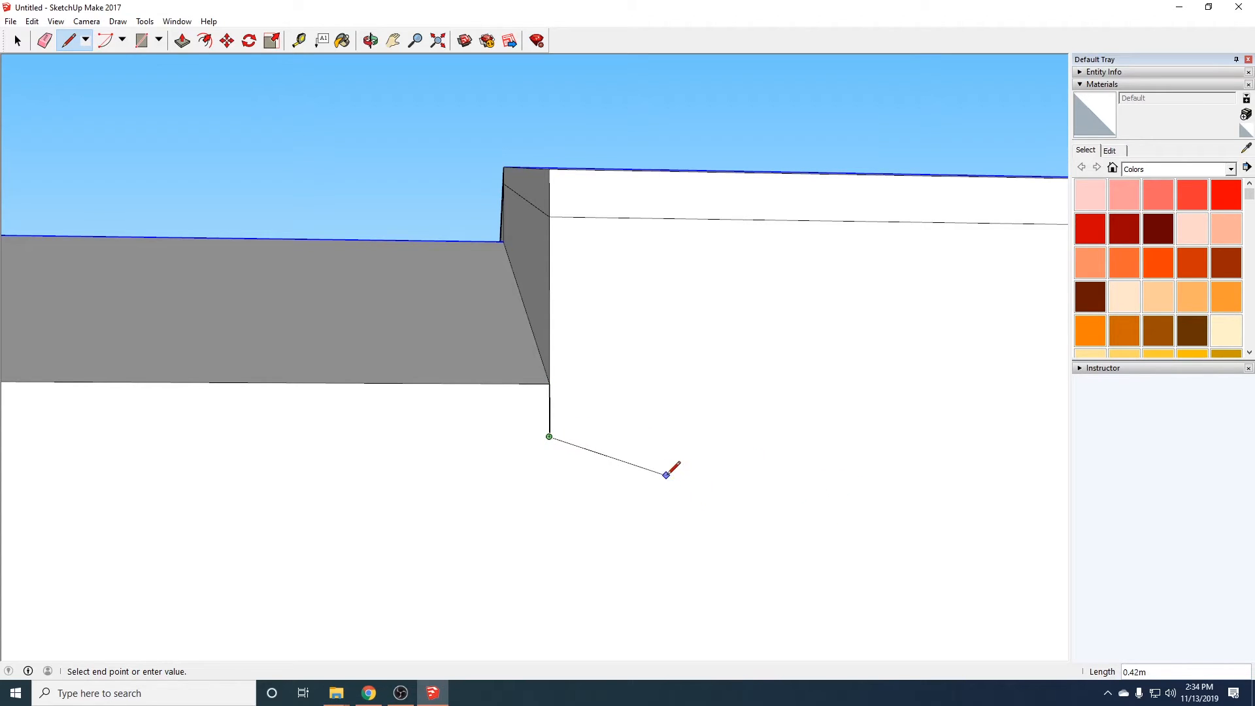
{"action": "key", "text": "Escape"}
Draw a horizontal line along the lower section's front wall just below the eave, from the short vertical line to the far corner
{"action": "scroll", "coordinate": [667, 466], "scroll_direction": "down", "scroll_amount": 6}
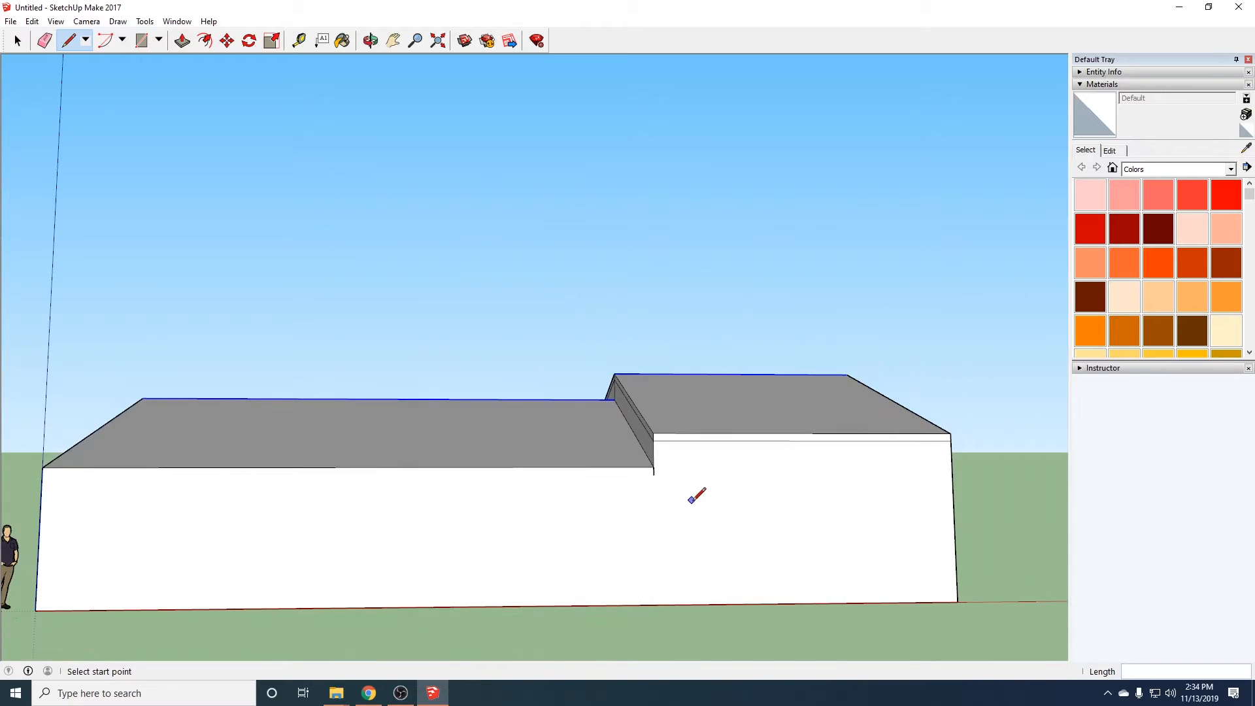
{"action": "scroll", "coordinate": [697, 505], "scroll_direction": "up", "scroll_amount": 3}
{"action": "middle_click_drag", "start_coordinate": [680, 497], "coordinate": [1011, 492], "text": "shift"}
{"action": "scroll", "coordinate": [1013, 485], "scroll_direction": "down", "scroll_amount": 1}
{"action": "left_click", "coordinate": [1033, 451]}
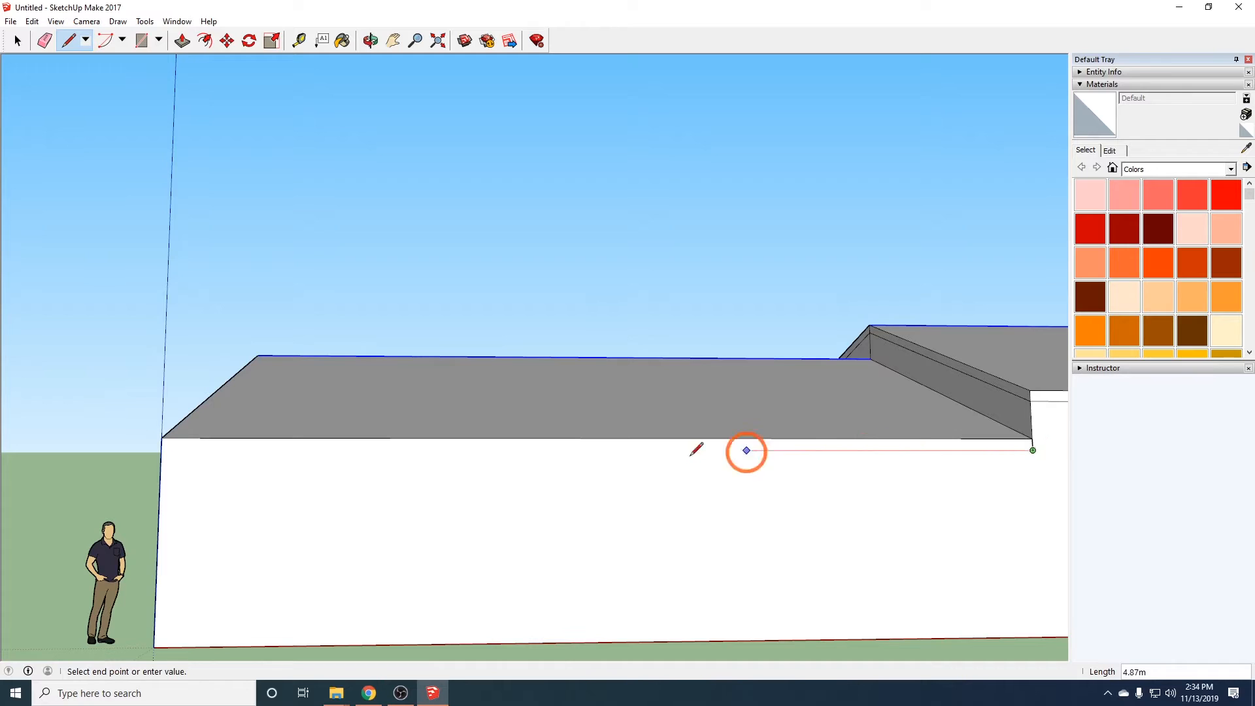
{"action": "left_click", "coordinate": [162, 450]}
Draw two lines about 6.27 m long on the lower section's end gable, parallel to and just below both roof slopes
{"action": "mouse_move", "coordinate": [300, 502]}
{"action": "middle_mouse_down"}
{"action": "mouse_move", "coordinate": [659, 547]}
{"action": "mouse_move", "coordinate": [765, 527]}
{"action": "mouse_move", "coordinate": [703, 525]}
{"action": "mouse_move", "coordinate": [665, 482]}
{"action": "middle_mouse_up"}
{"action": "left_click", "coordinate": [659, 472]}
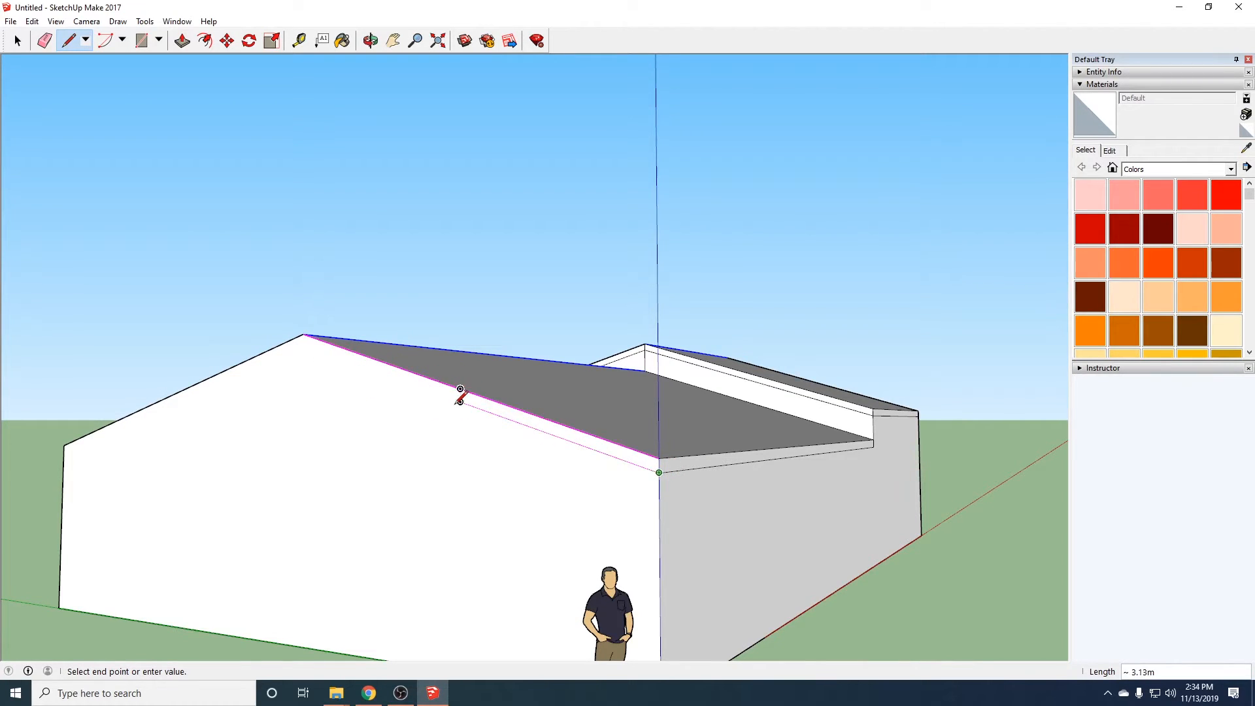
{"action": "left_click", "coordinate": [303, 334]}
{"action": "middle_click_drag", "start_coordinate": [303, 335], "coordinate": [549, 384]}
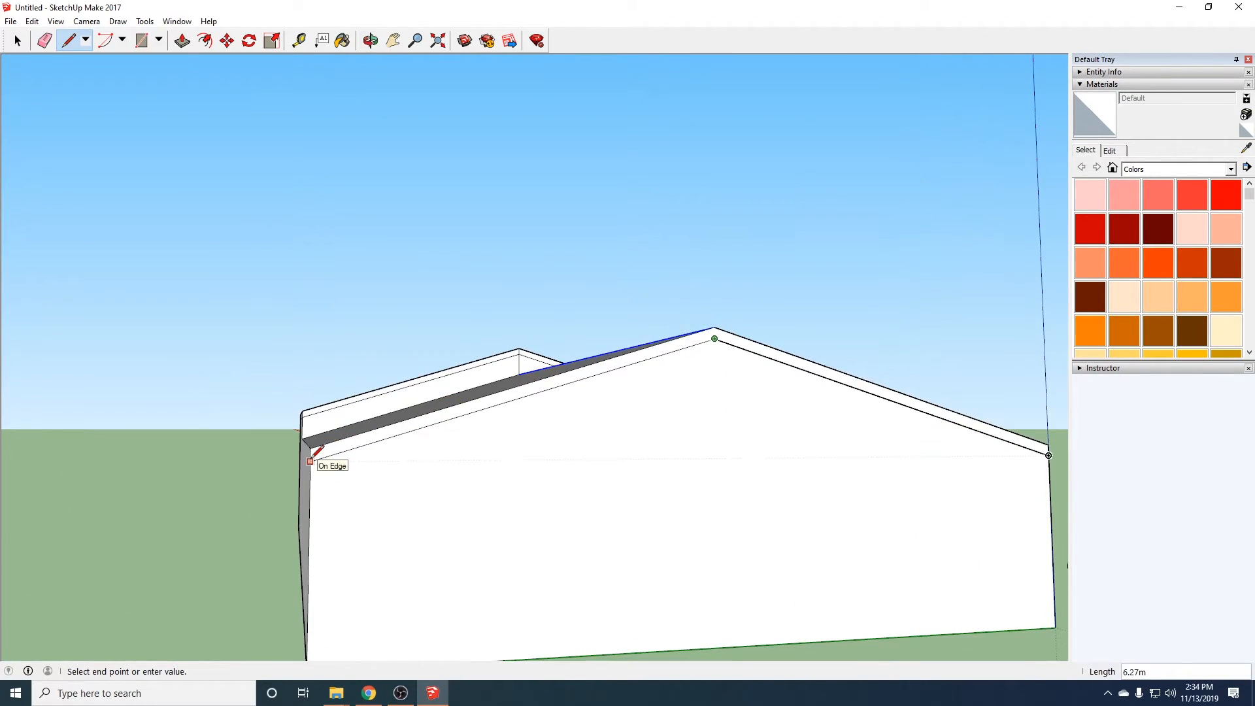
{"action": "left_click", "coordinate": [310, 459]}
Draw a line along the lower section's rear wall below the eave and close it with a short vertical edge at the step corner
{"action": "middle_click_drag", "start_coordinate": [294, 468], "coordinate": [614, 472]}
{"action": "left_click", "coordinate": [968, 465]}
{"action": "left_click", "coordinate": [310, 450]}
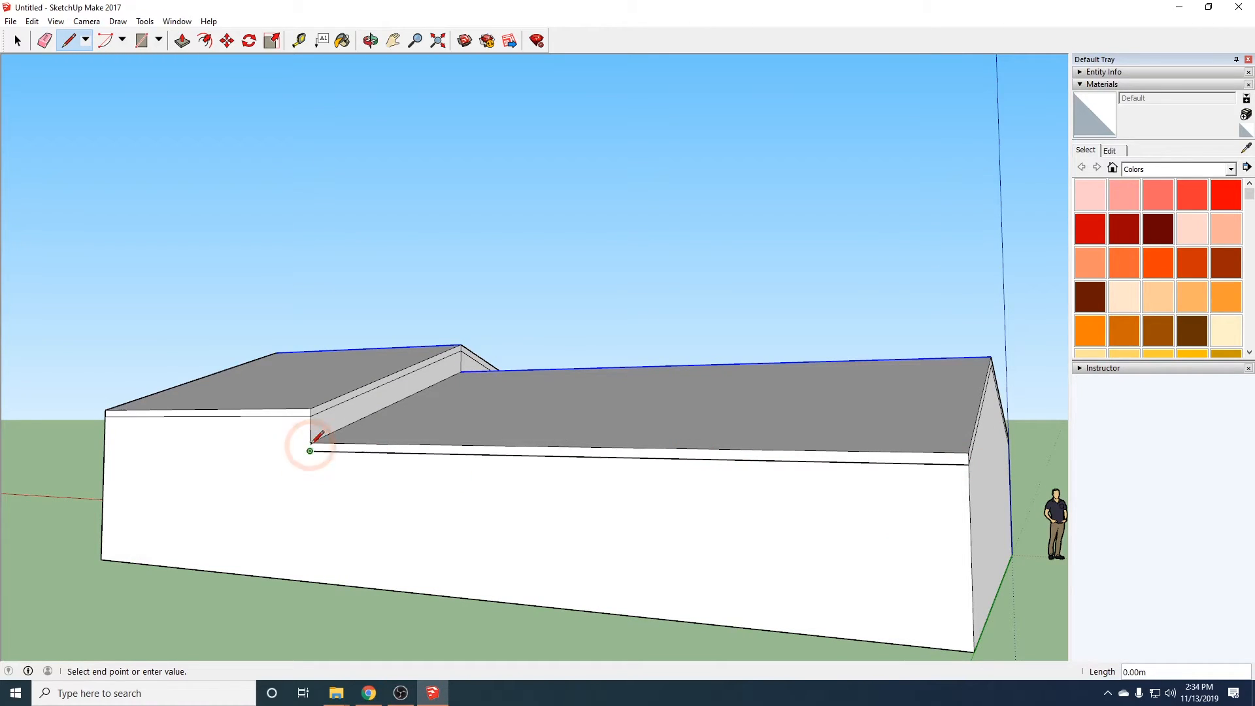
{"action": "scroll", "coordinate": [311, 439], "scroll_direction": "up", "scroll_amount": 3}
{"action": "left_click", "coordinate": [312, 401]}
{"action": "mouse_move", "coordinate": [311, 400]}
{"action": "middle_mouse_down"}
{"action": "mouse_move", "coordinate": [867, 500]}
{"action": "mouse_move", "coordinate": [725, 521]}
{"action": "mouse_move", "coordinate": [748, 566]}
{"action": "mouse_move", "coordinate": [451, 521]}
{"action": "mouse_move", "coordinate": [524, 572]}
{"action": "mouse_move", "coordinate": [543, 482]}
{"action": "middle_mouse_up"}
{"action": "key", "text": "l"}
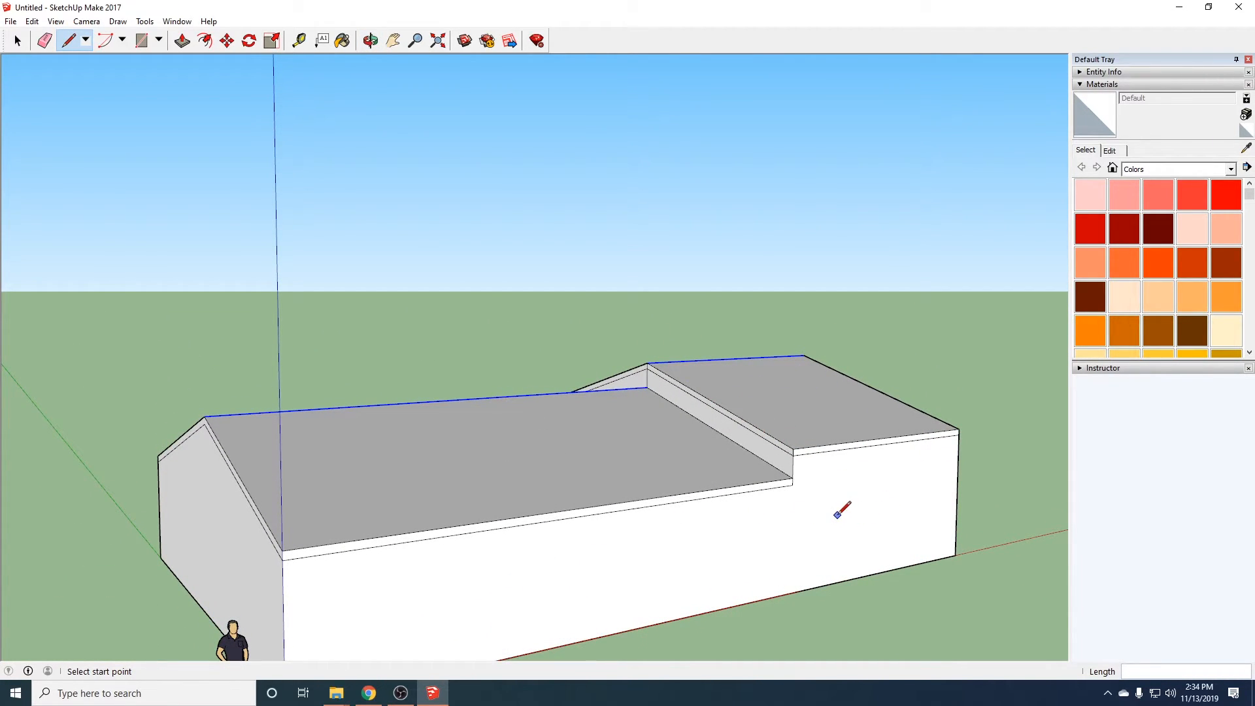
{"action": "middle_click_drag", "start_coordinate": [469, 539], "coordinate": [367, 440]}
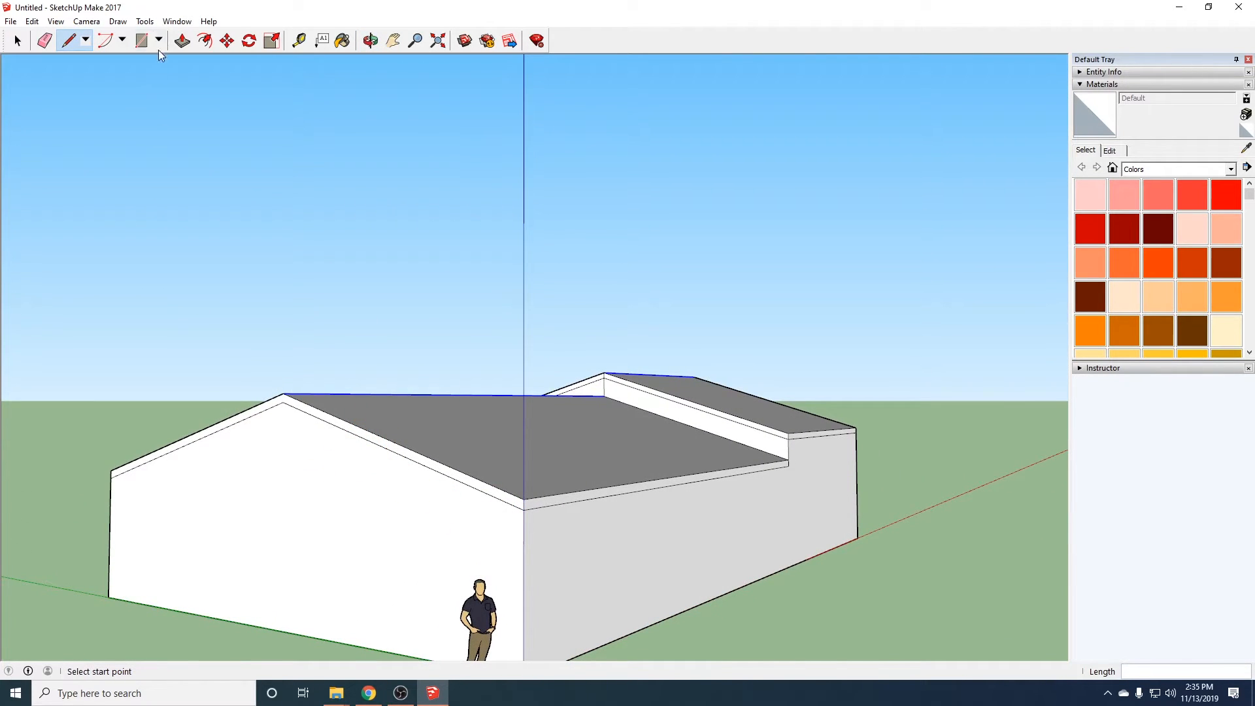
{"action": "left_click", "coordinate": [183, 41]}
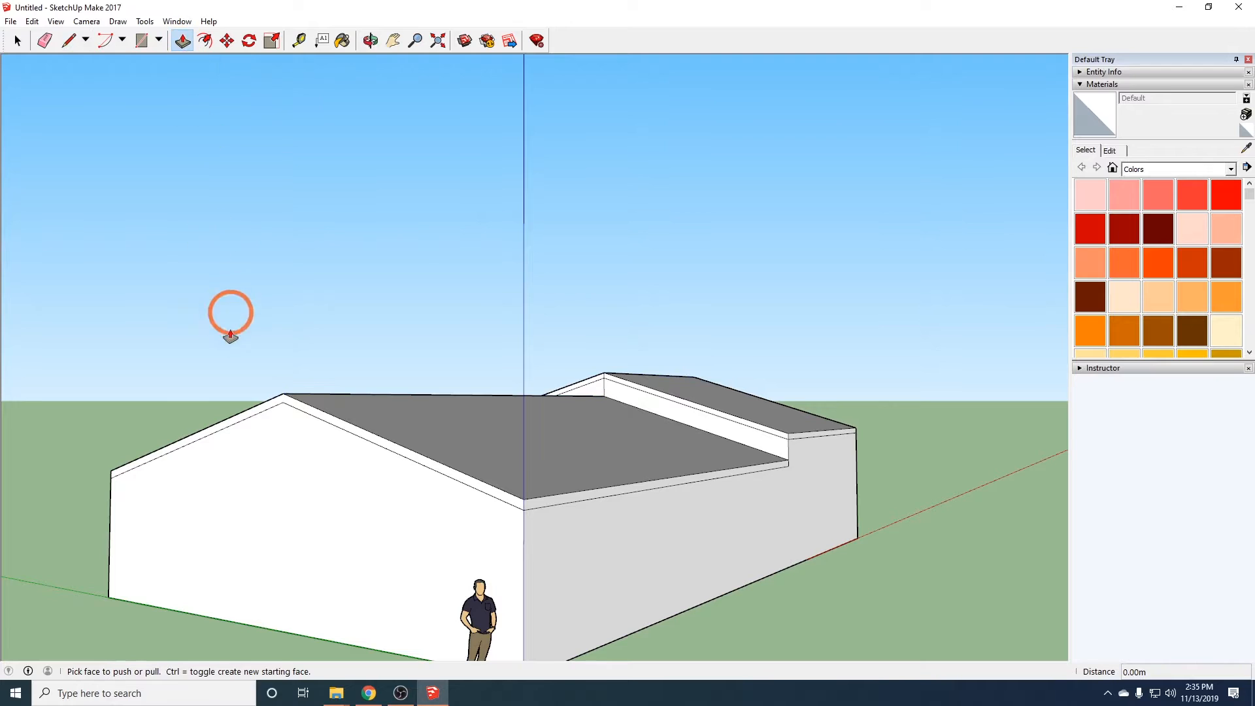
{"action": "left_click", "coordinate": [287, 408]}
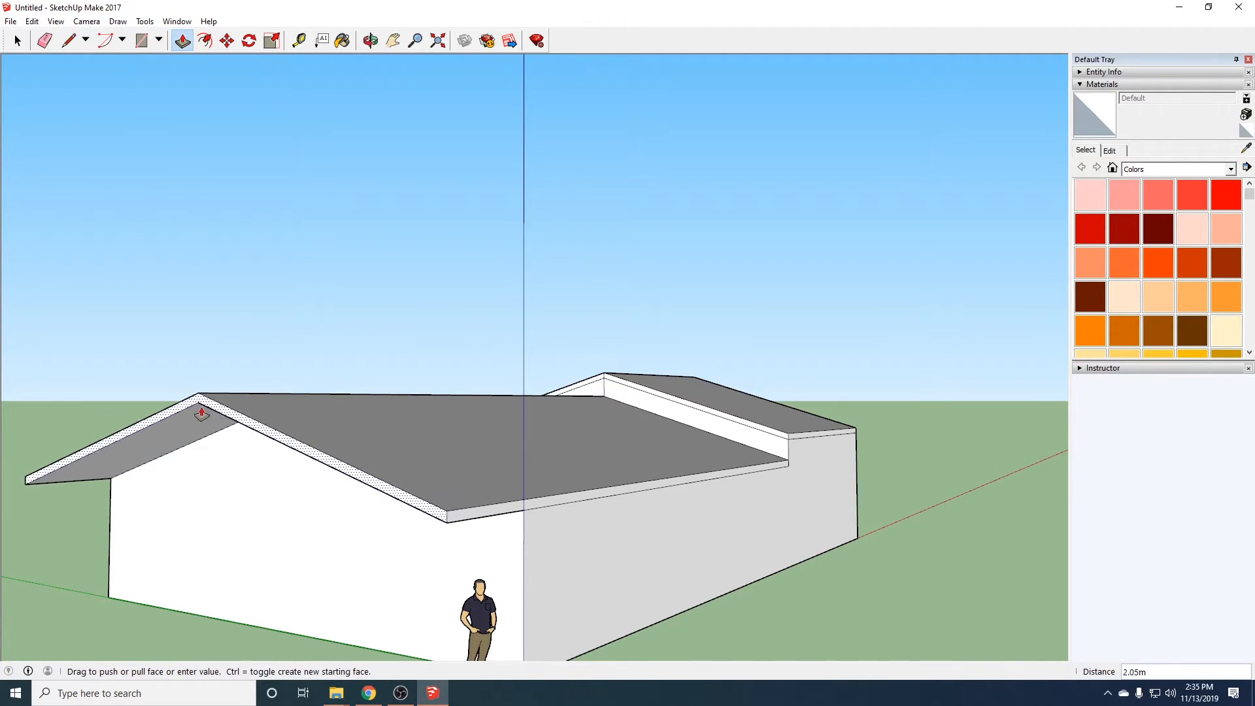
{"action": "key", "text": "Escape"}
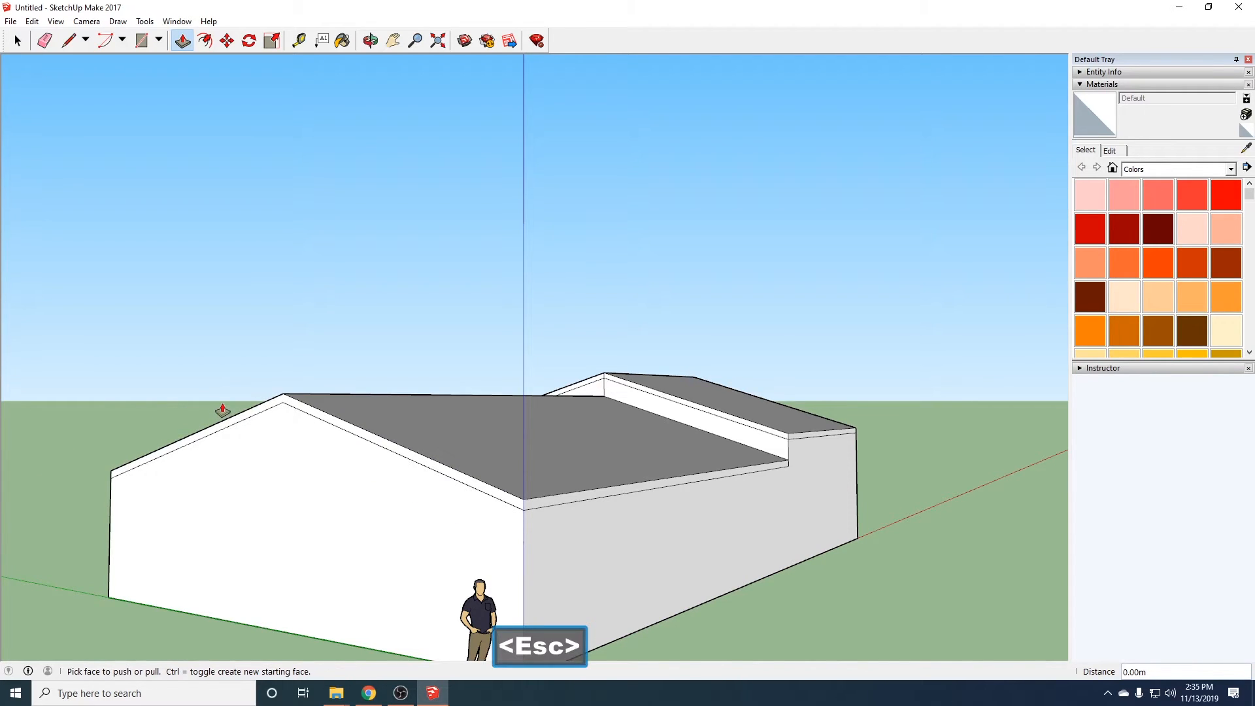
Push the lower section's end gable wall inward 0.5 m beneath the outlined roof edge
{"action": "left_click", "coordinate": [349, 544]}
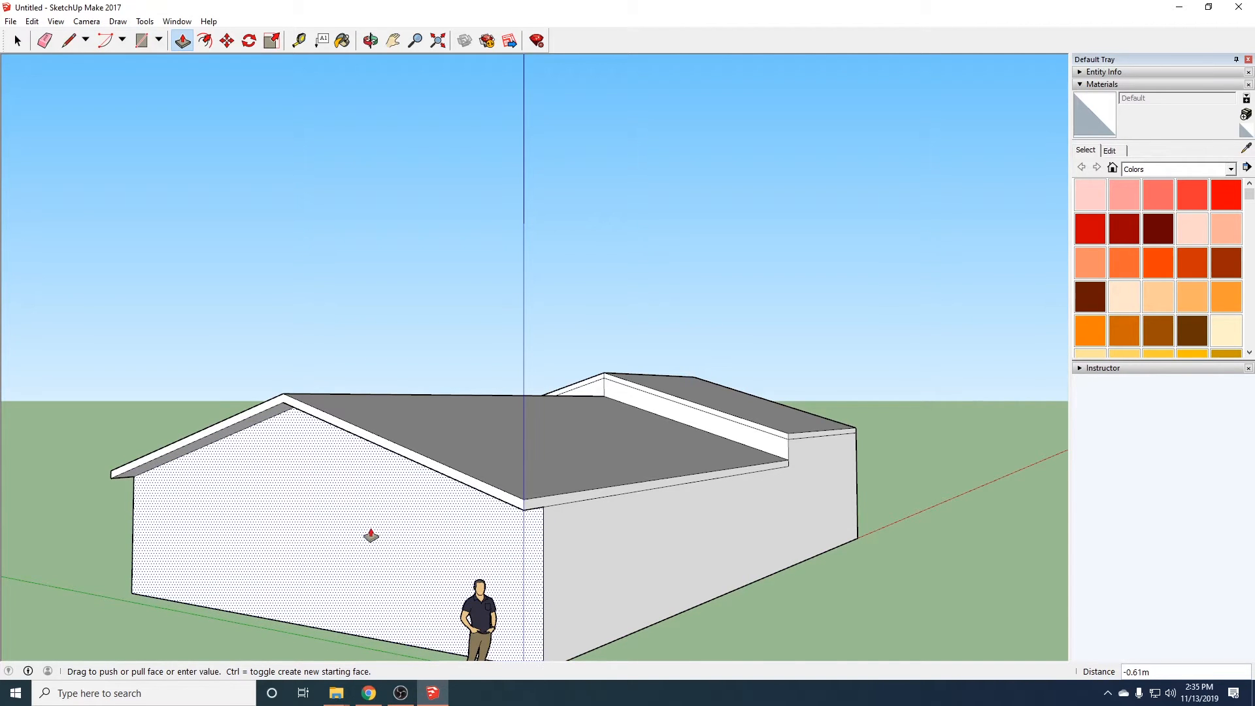
{"action": "middle_click_drag", "start_coordinate": [368, 536], "coordinate": [179, 493]}
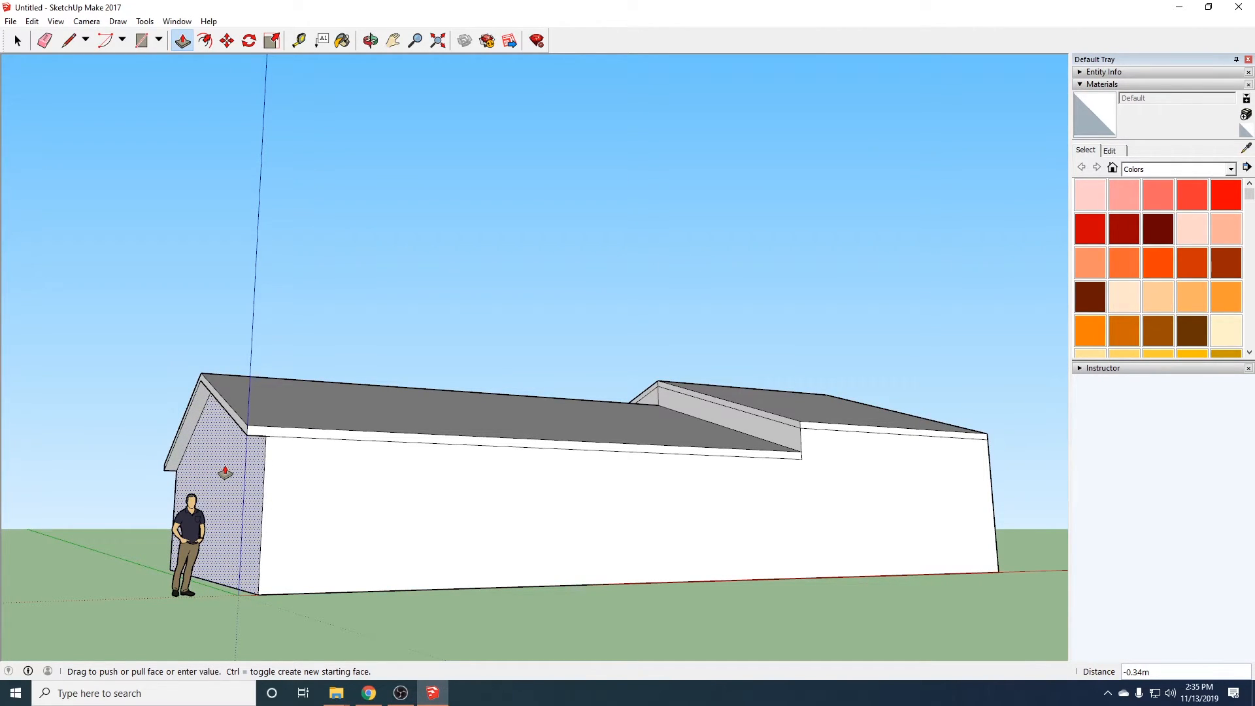
{"action": "key", "text": "Return"}
{"action": "type", "text": ".5"}
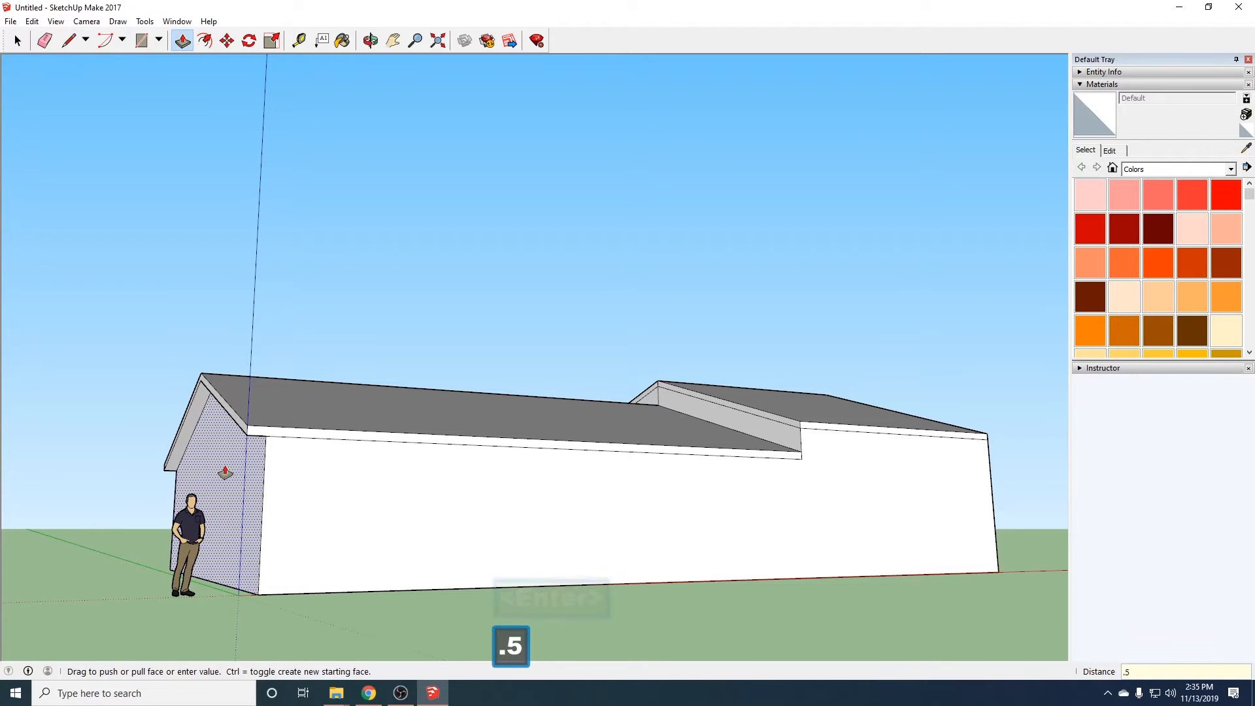
{"action": "key", "text": "Return"}
Push the raised section's end gable wall inward 0.5 m beneath its roof edge
{"action": "middle_click_drag", "start_coordinate": [345, 457], "coordinate": [202, 499]}
{"action": "middle_click_drag", "start_coordinate": [902, 534], "coordinate": [411, 563]}
{"action": "left_click", "coordinate": [734, 546]}
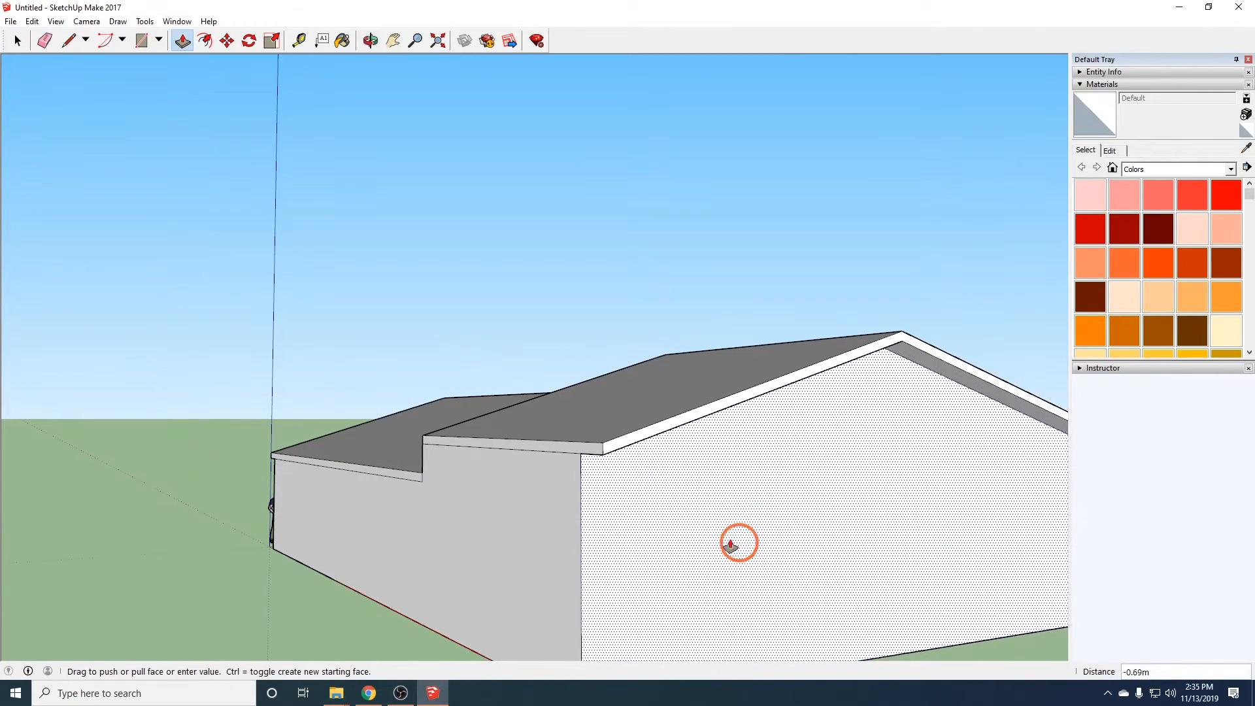
{"action": "left_click", "coordinate": [710, 536]}
{"action": "type", "text": ".5"}
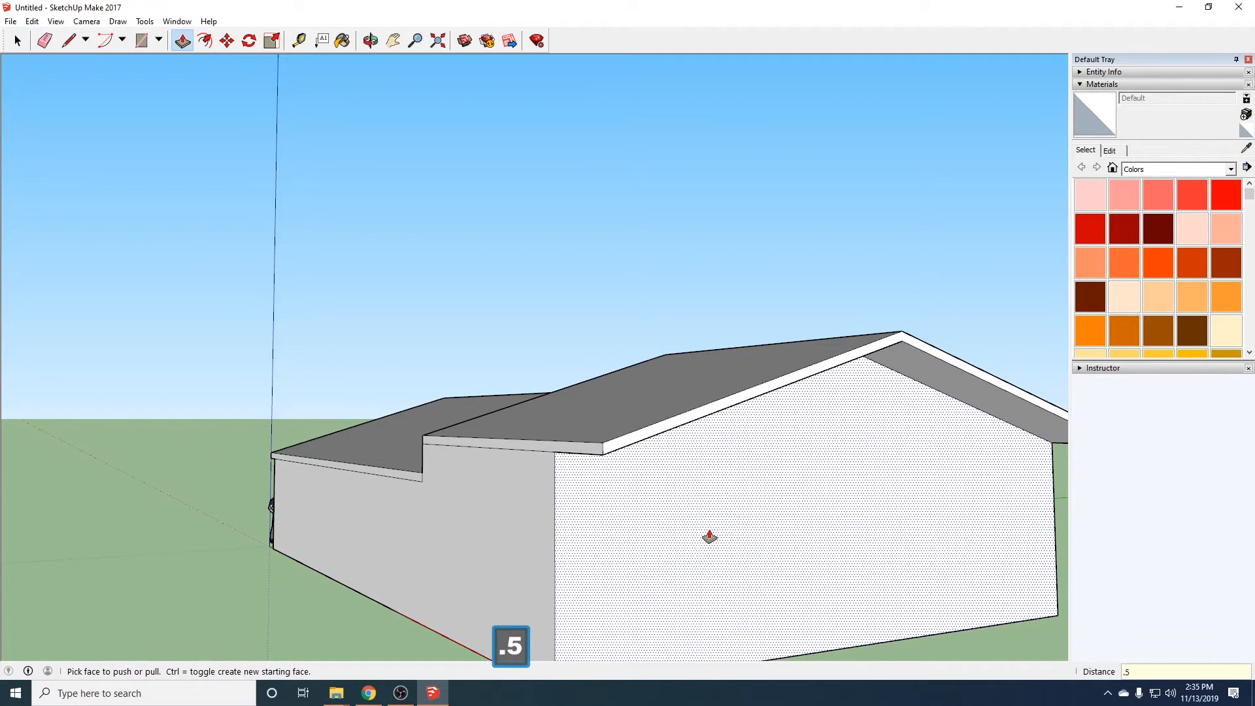
{"action": "key", "text": "Return"}
Try to pull the lower section's eave strip outward about 0.47 m from the long wall opposite the red axis
{"action": "middle_click_drag", "start_coordinate": [709, 536], "coordinate": [1003, 547]}
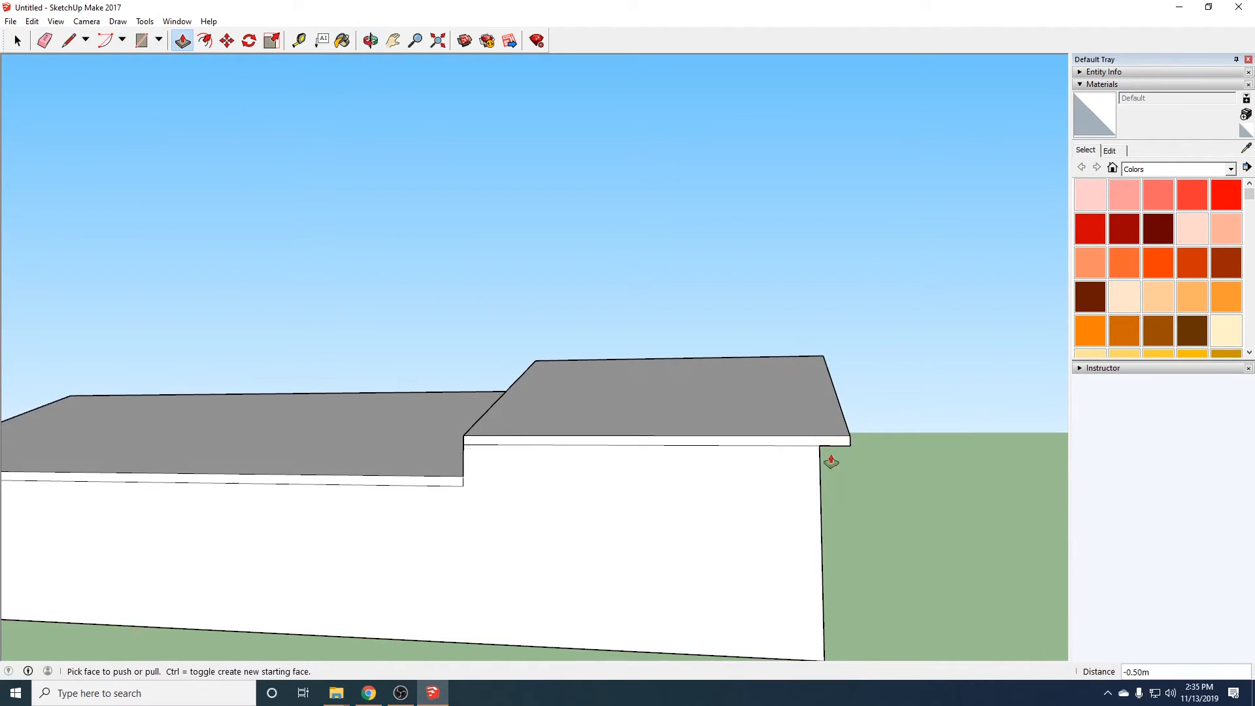
{"action": "mouse_move", "coordinate": [485, 510]}
{"action": "middle_mouse_down", "text": "shift"}
{"action": "mouse_move", "coordinate": [796, 541]}
{"action": "mouse_move", "coordinate": [656, 508]}
{"action": "mouse_move", "coordinate": [469, 502]}
{"action": "middle_mouse_up", "text": "shift"}
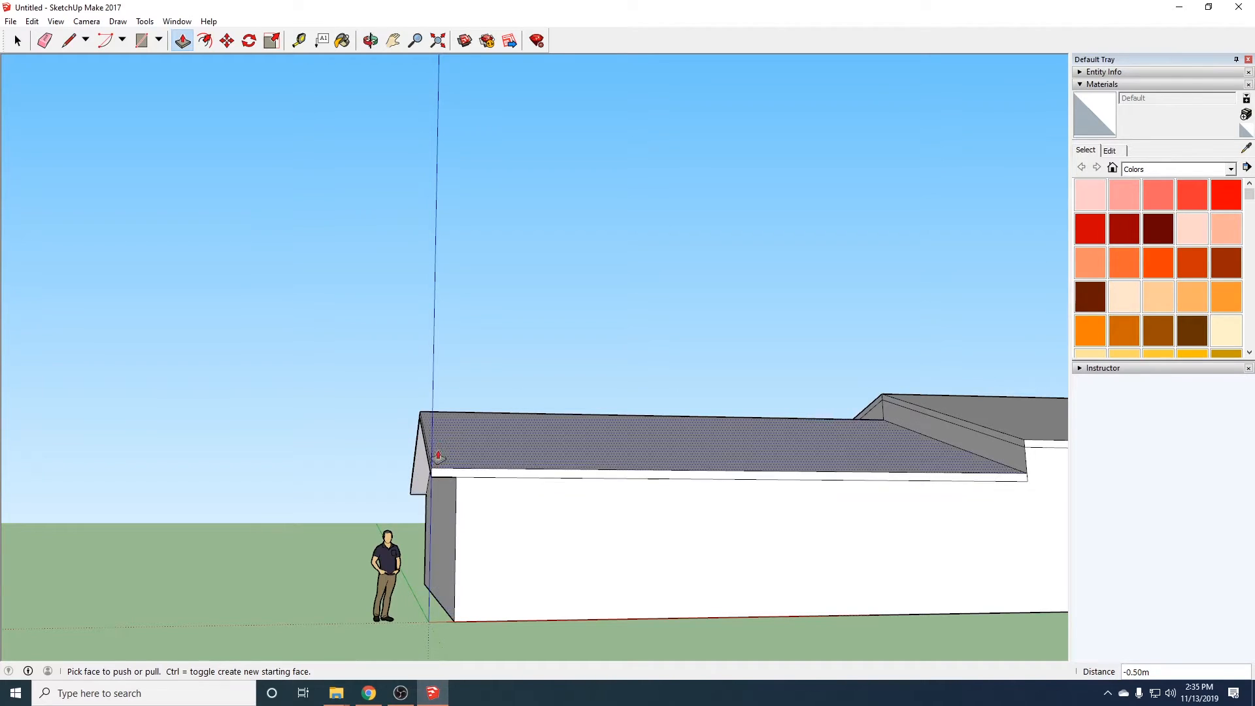
{"action": "middle_click_drag", "start_coordinate": [896, 582], "coordinate": [810, 619]}
{"action": "middle_click_drag", "start_coordinate": [516, 569], "coordinate": [390, 518]}
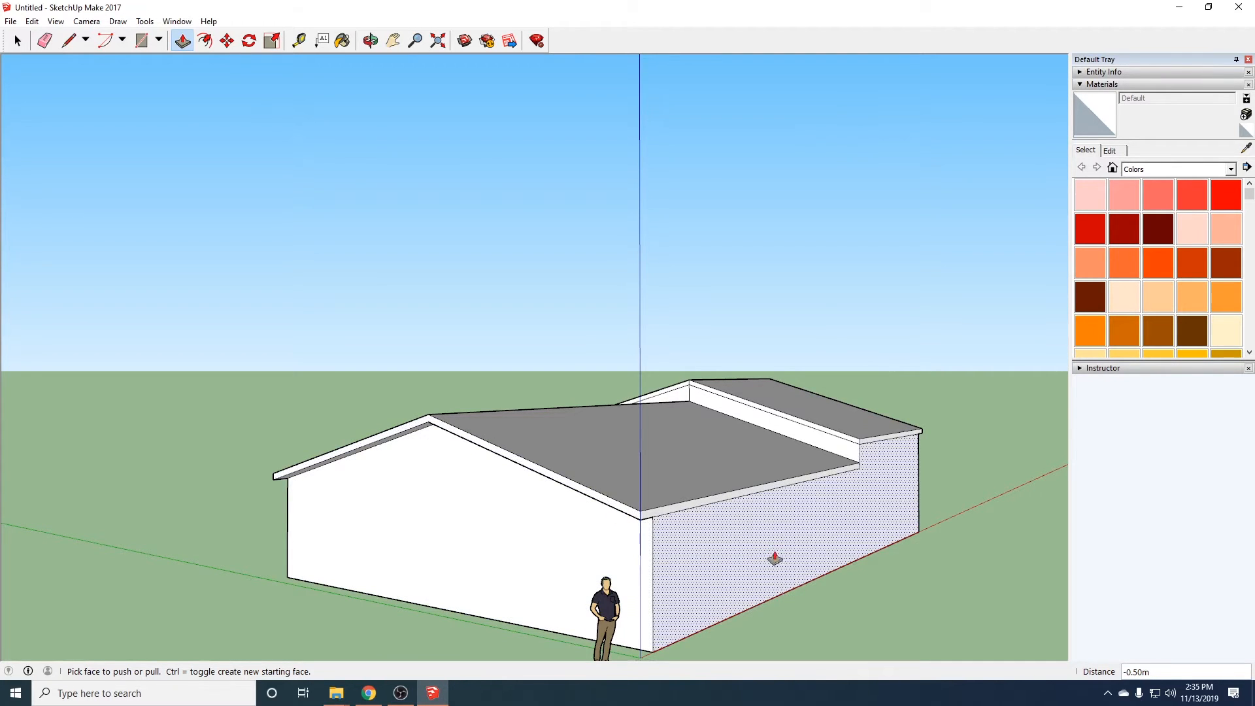
{"action": "middle_click_drag", "start_coordinate": [451, 540], "coordinate": [989, 560]}
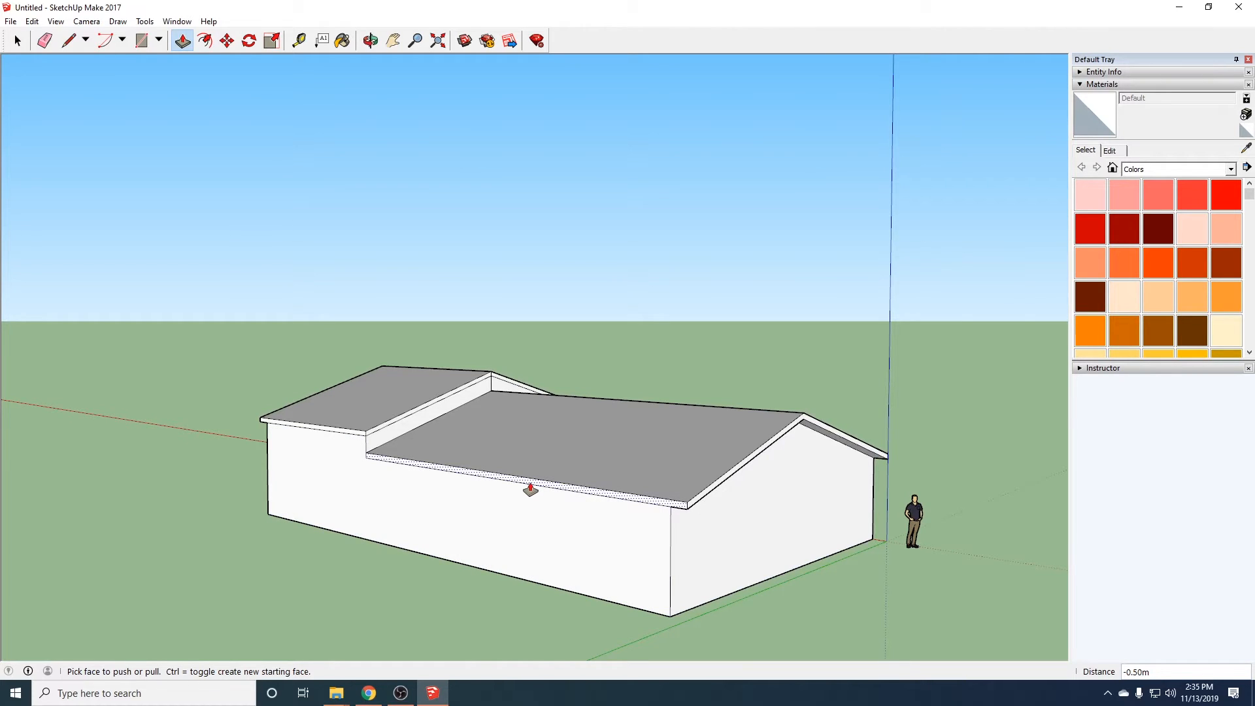
{"action": "left_click", "coordinate": [530, 483]}
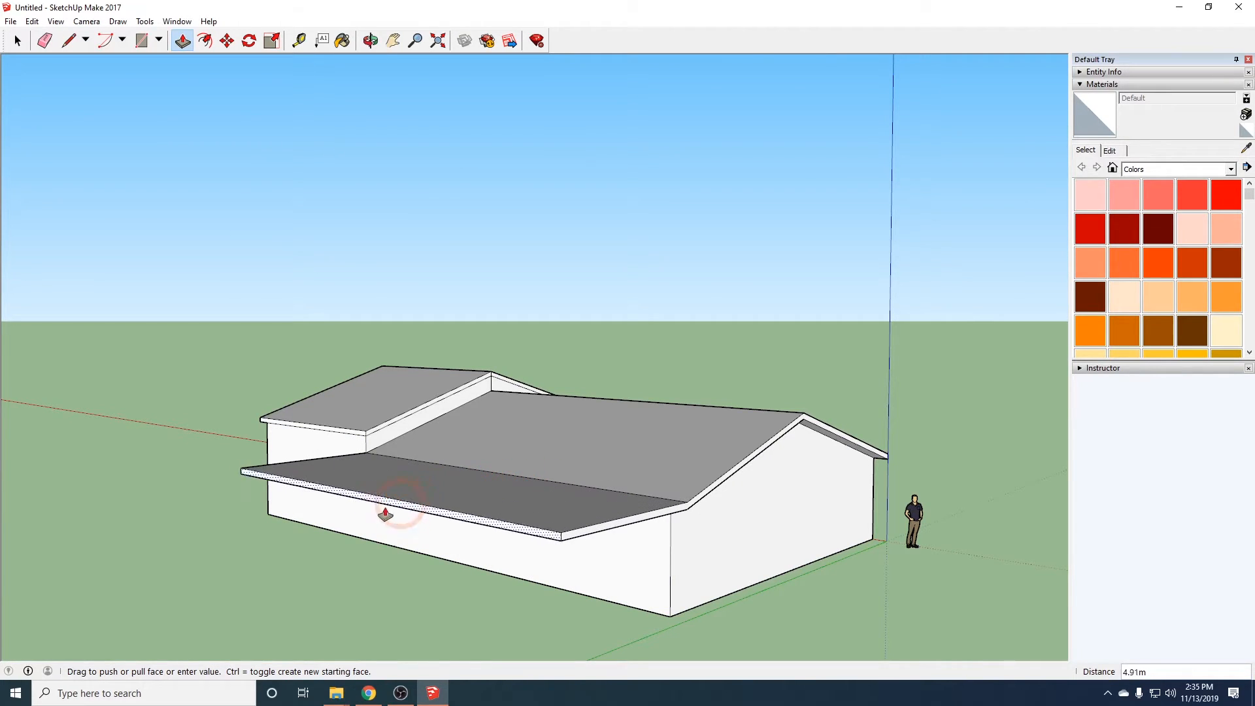
{"action": "scroll", "coordinate": [584, 508], "scroll_direction": "up", "scroll_amount": 3}
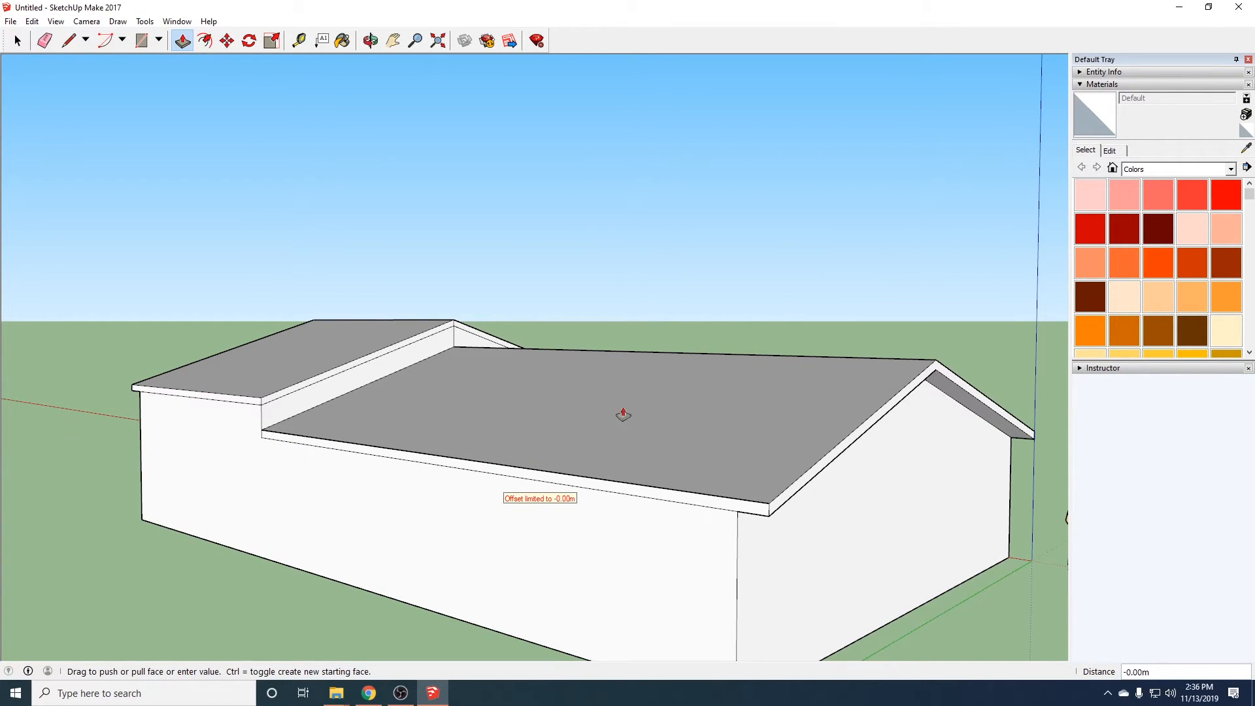
{"action": "left_click", "coordinate": [476, 472]}
{"action": "middle_click_drag", "start_coordinate": [476, 472], "coordinate": [571, 594]}
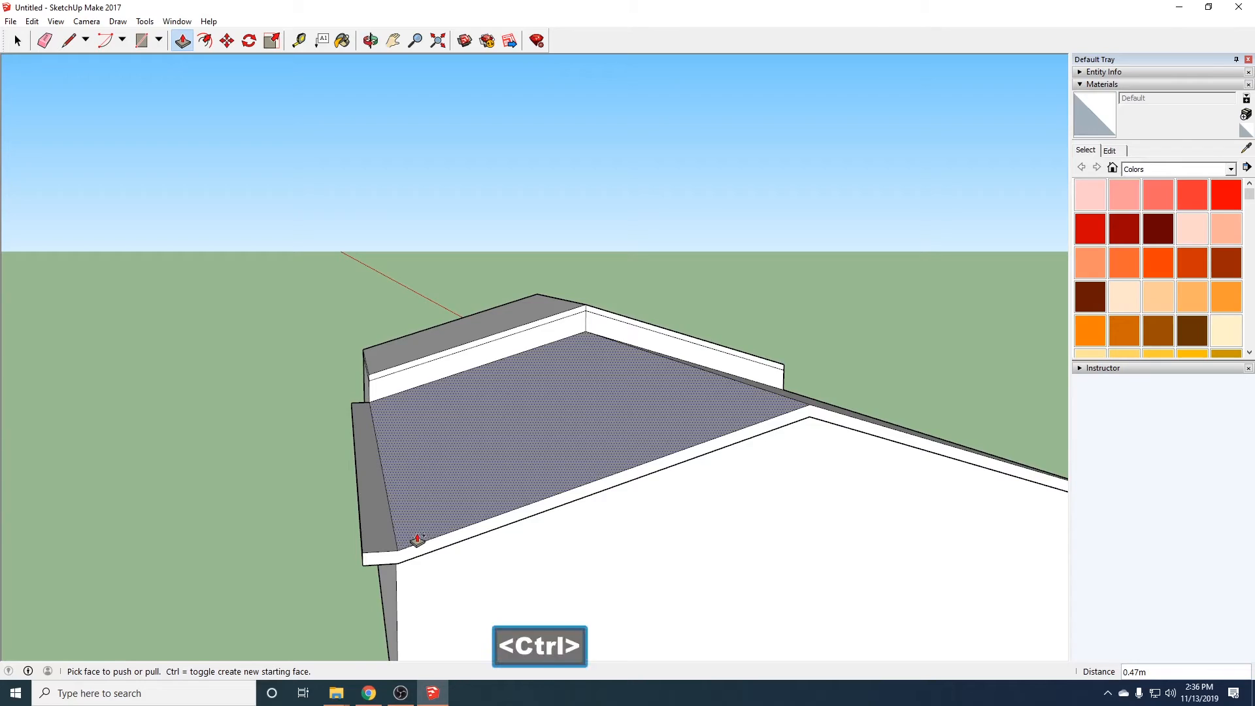
{"action": "key", "text": "ctrl+z"}
Try to push the long wall beside the red axis inward beneath the eaves
{"action": "middle_click_drag", "start_coordinate": [418, 553], "coordinate": [613, 587]}
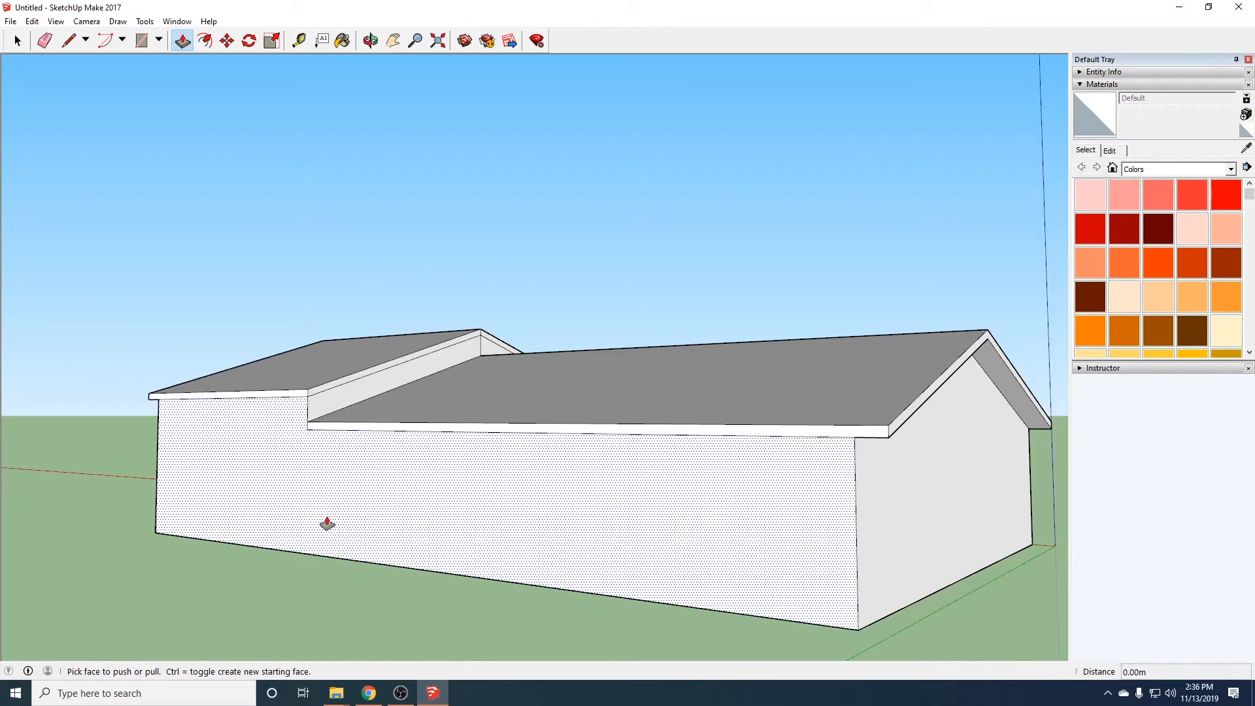
{"action": "middle_click_drag", "start_coordinate": [346, 472], "coordinate": [499, 449]}
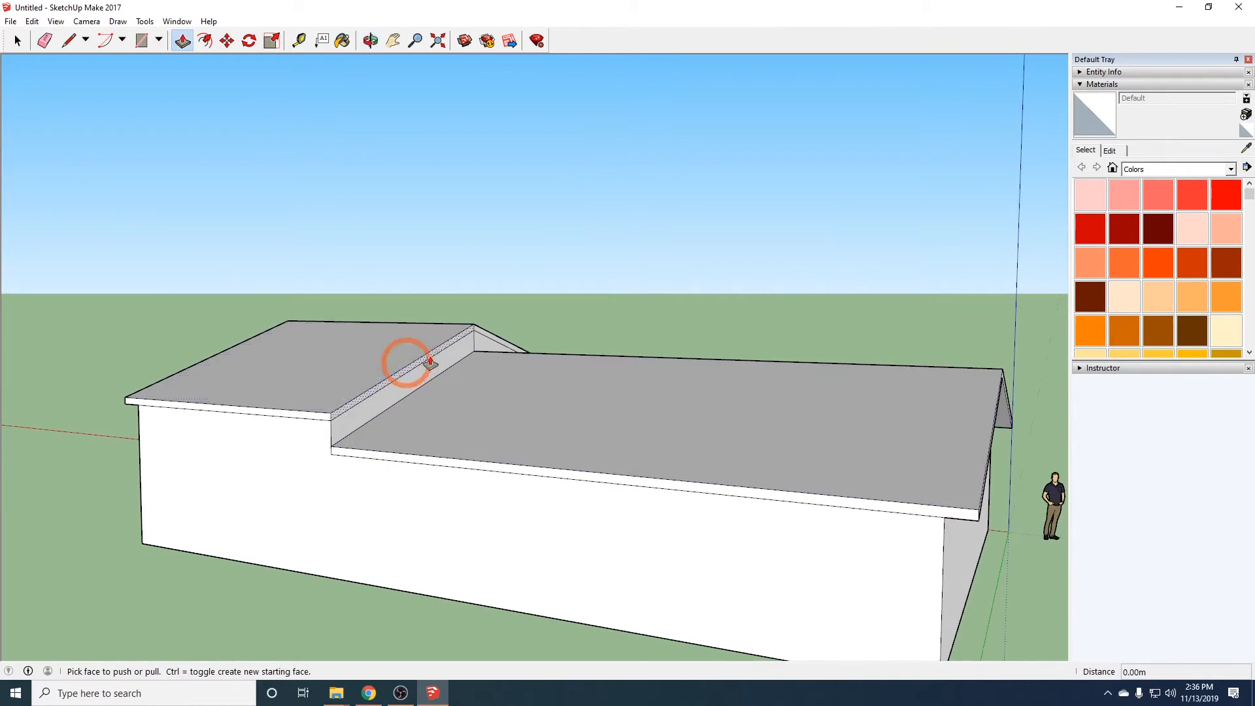
{"action": "middle_click_drag", "start_coordinate": [672, 409], "coordinate": [804, 479]}
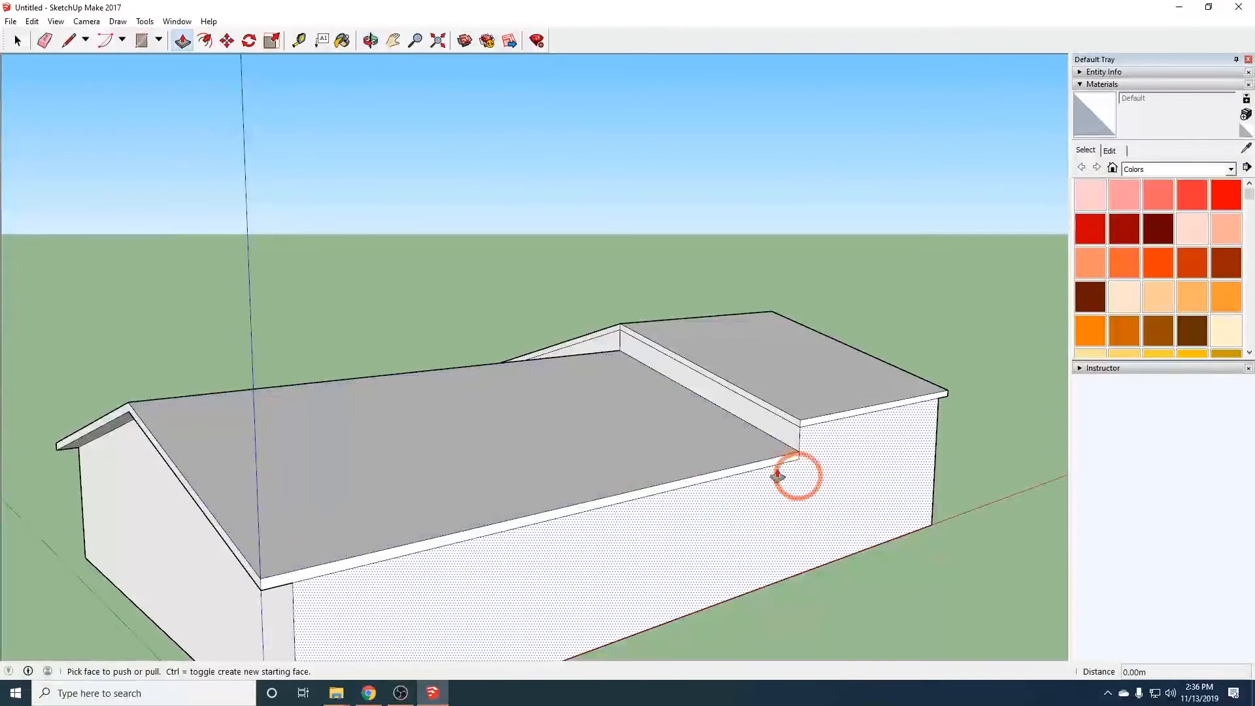
{"action": "left_click", "coordinate": [766, 536]}
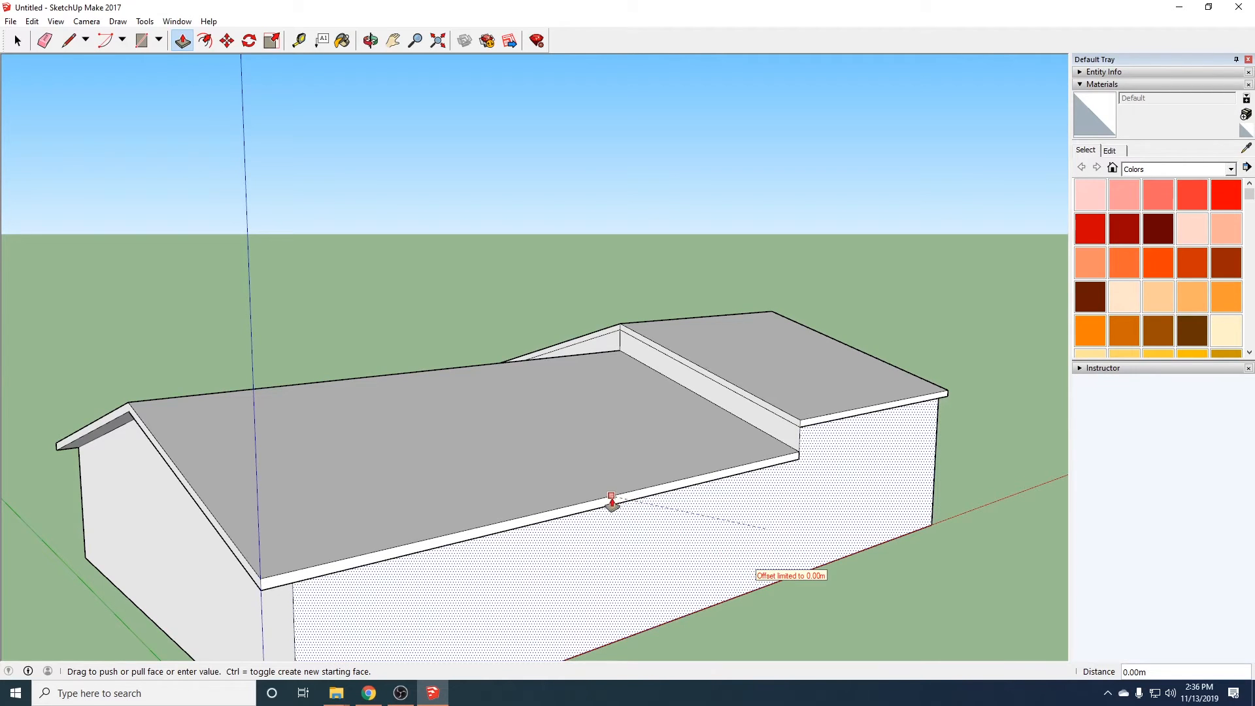
{"action": "key", "text": "Escape"}
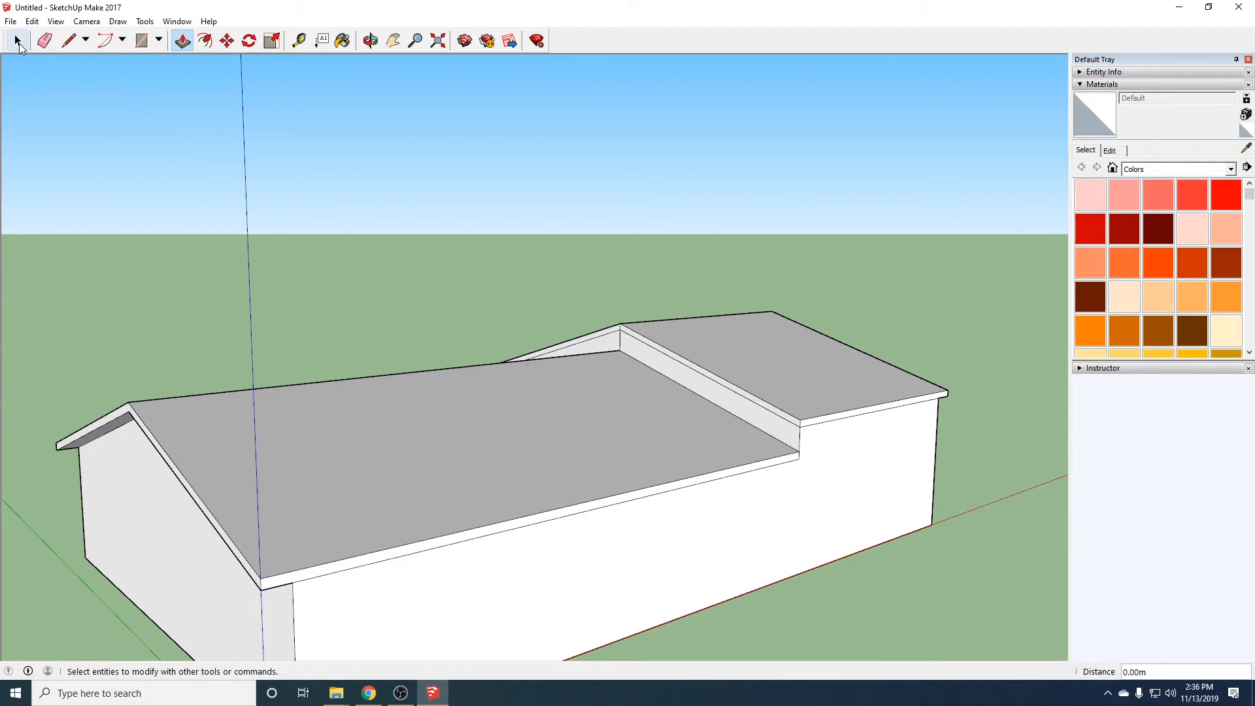
Delete the two wall faces in the step between the lower roof and the raised roof, one on each side of the ridge
{"action": "left_click", "coordinate": [18, 42]}
{"action": "left_click", "coordinate": [696, 387]}
{"action": "key", "text": "Delete"}
{"action": "middle_click_drag", "start_coordinate": [610, 470], "coordinate": [941, 517]}
{"action": "middle_click_drag", "start_coordinate": [463, 453], "coordinate": [724, 423]}
{"action": "left_click", "coordinate": [355, 410]}
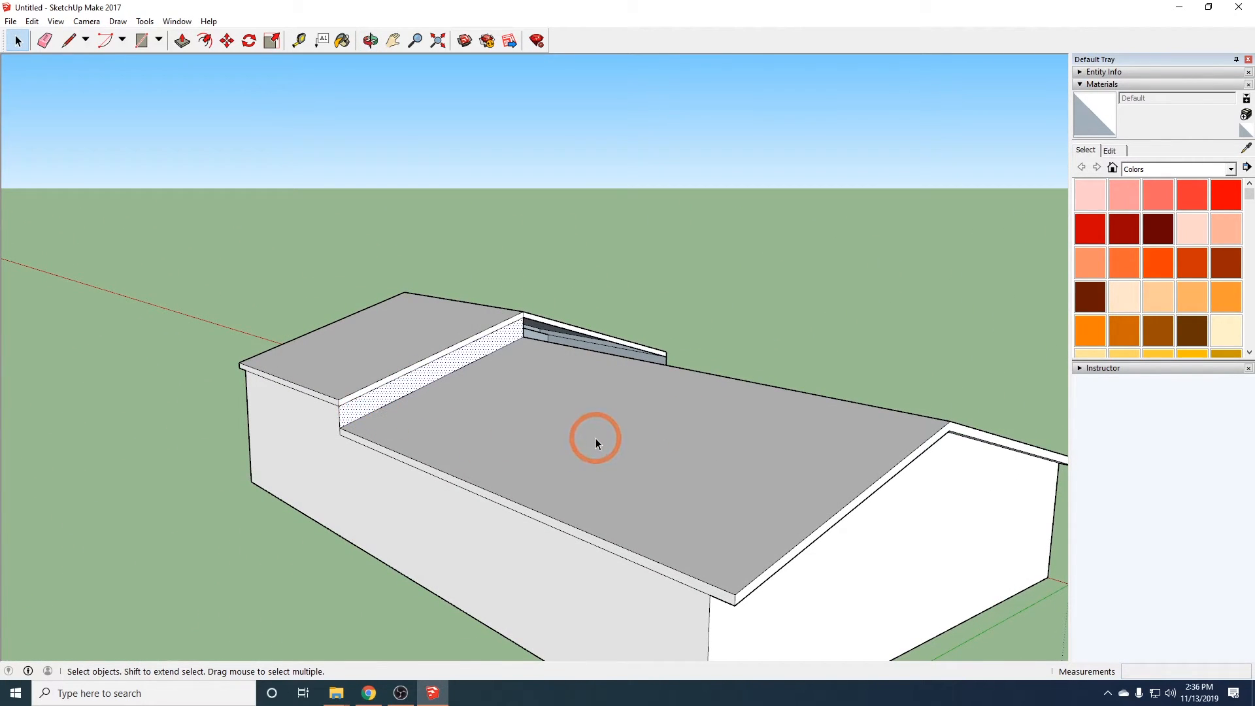
{"action": "key", "text": "Delete"}
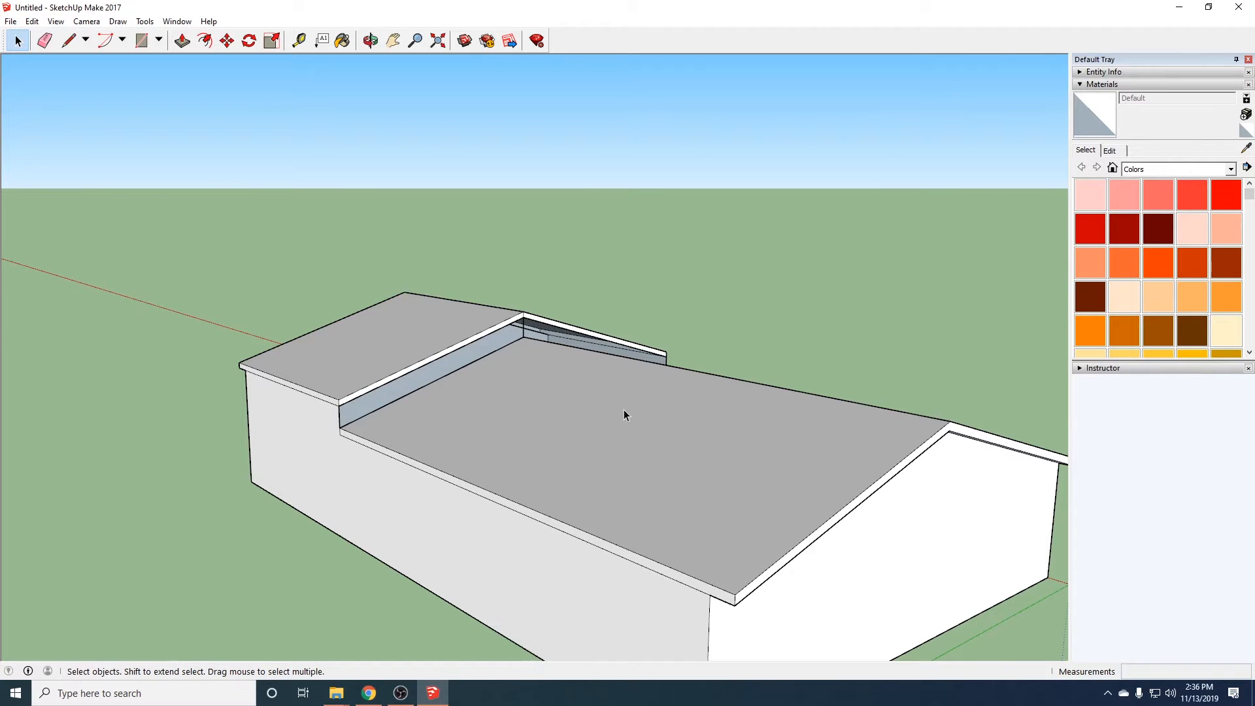
Push the long wall beside the red axis inward 0.5 m beneath the eaves
{"action": "middle_click_drag", "start_coordinate": [923, 585], "coordinate": [352, 525]}
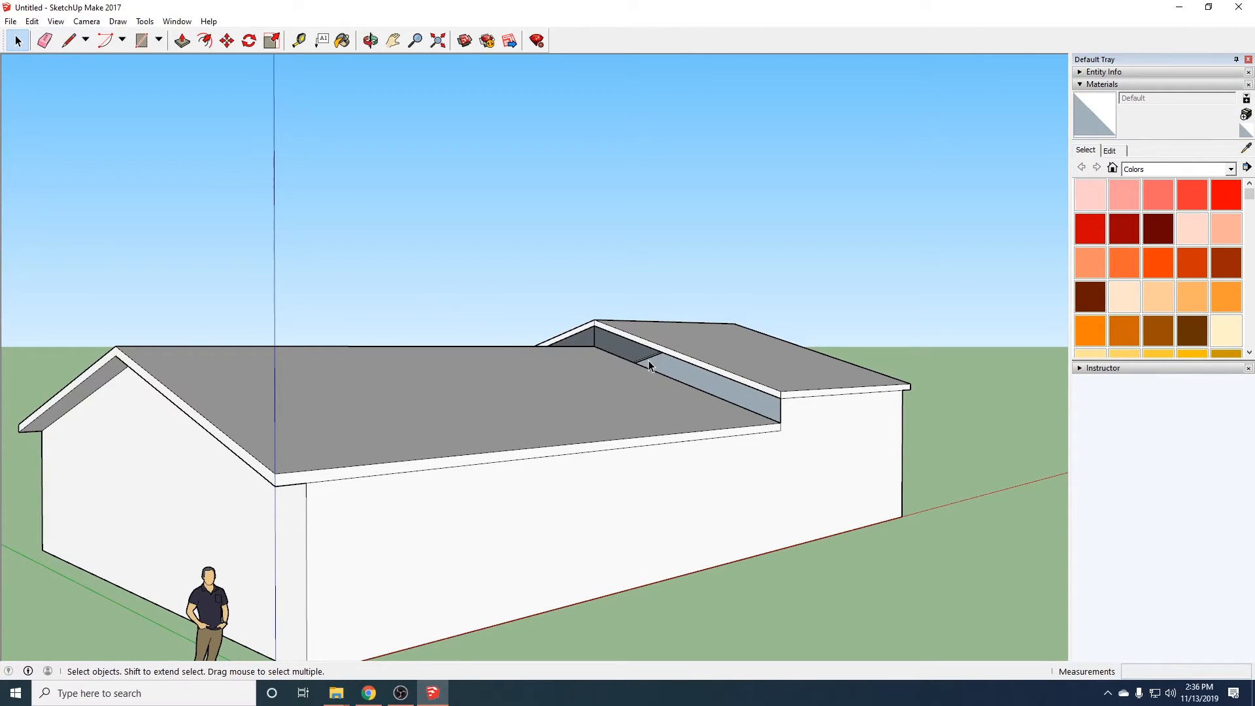
{"action": "left_click", "coordinate": [182, 40]}
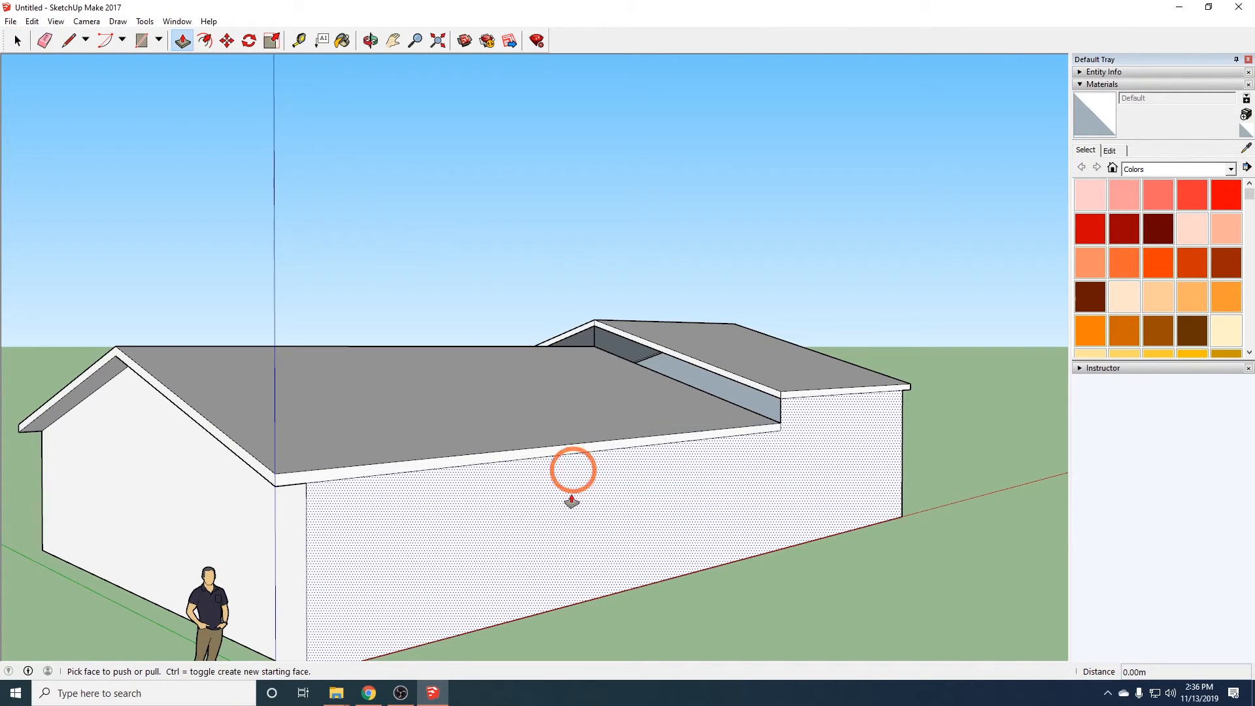
{"action": "left_click", "coordinate": [562, 556]}
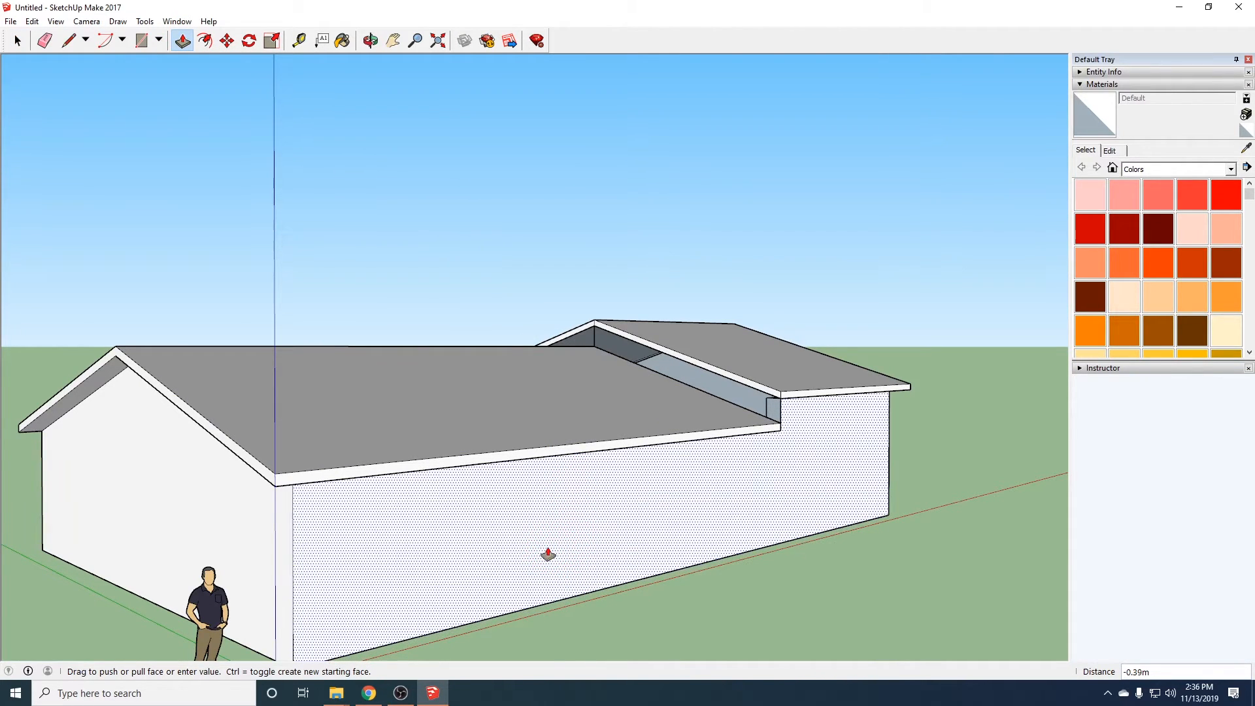
{"action": "left_click", "coordinate": [547, 554]}
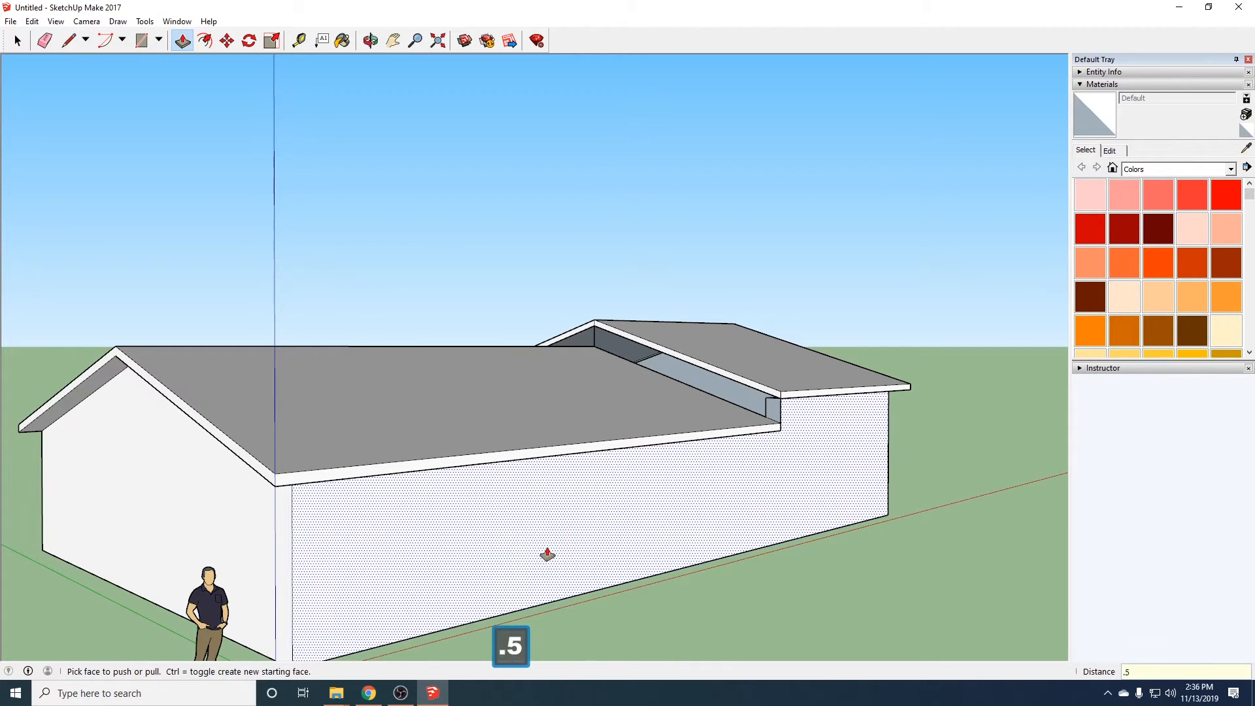
{"action": "key", "text": "Return"}
Push the opposite long wall inward 0.5 m beneath the eaves
{"action": "middle_click_drag", "start_coordinate": [557, 521], "coordinate": [791, 478]}
{"action": "middle_click_drag", "start_coordinate": [317, 451], "coordinate": [720, 504]}
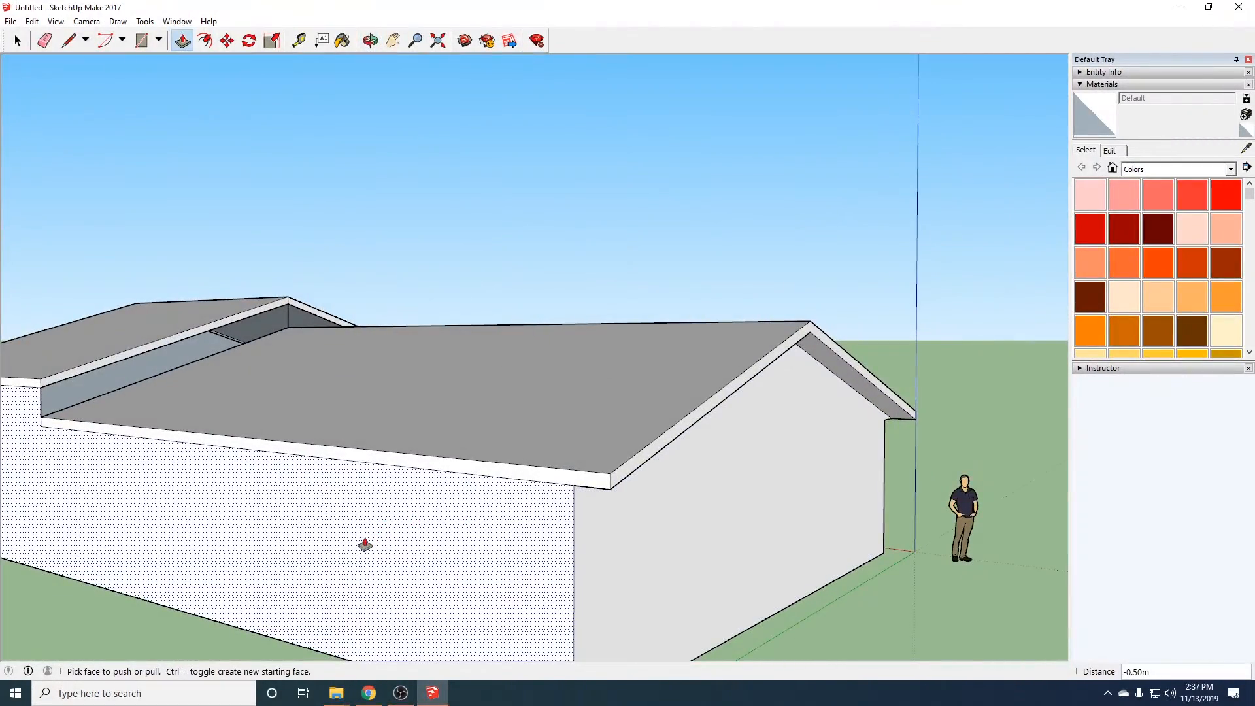
{"action": "middle_click_drag", "start_coordinate": [298, 564], "coordinate": [622, 516], "text": "shift"}
{"action": "left_click", "coordinate": [538, 527]}
{"action": "left_click", "coordinate": [545, 525]}
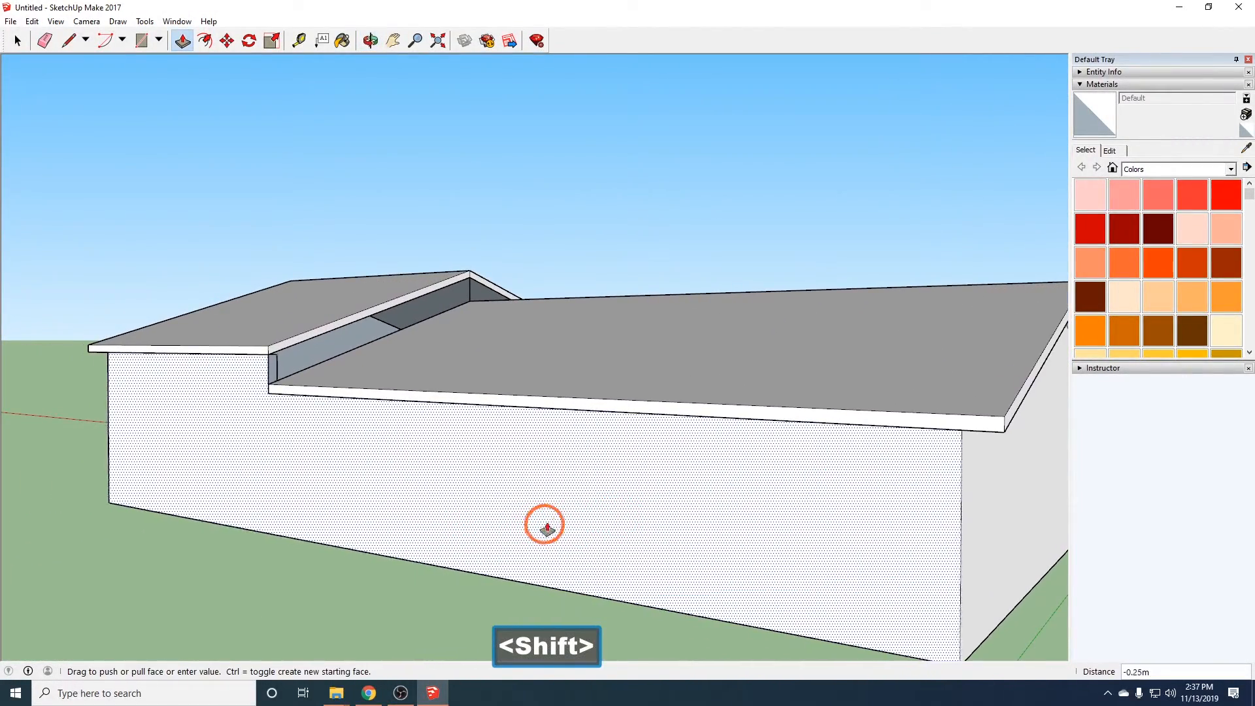
{"action": "left_click", "coordinate": [575, 497]}
{"action": "type", "text": ".5"}
{"action": "key", "text": "Return"}
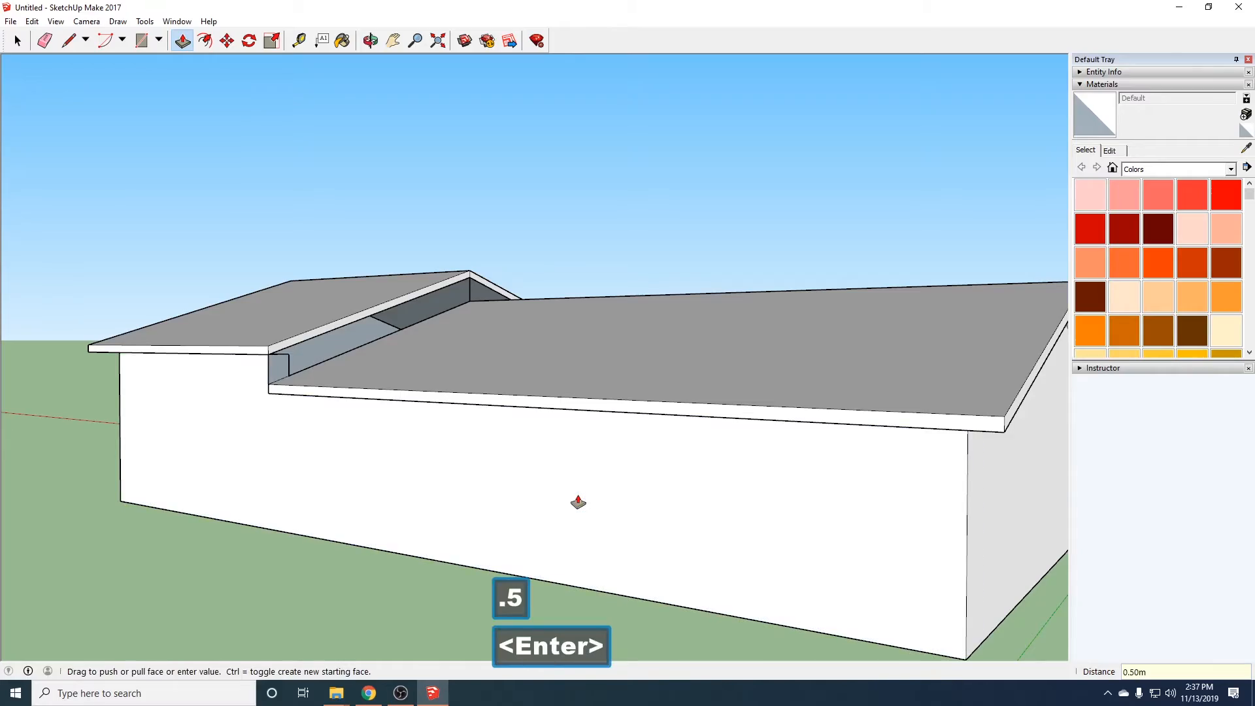
Delete the leftover face and its outer vertical edge between the two eaves at the step corner on the red-axis side
{"action": "middle_click_drag", "start_coordinate": [866, 482], "coordinate": [818, 610]}
{"action": "middle_click_drag", "start_coordinate": [913, 623], "coordinate": [476, 225]}
{"action": "middle_click_drag", "start_coordinate": [678, 530], "coordinate": [784, 465]}
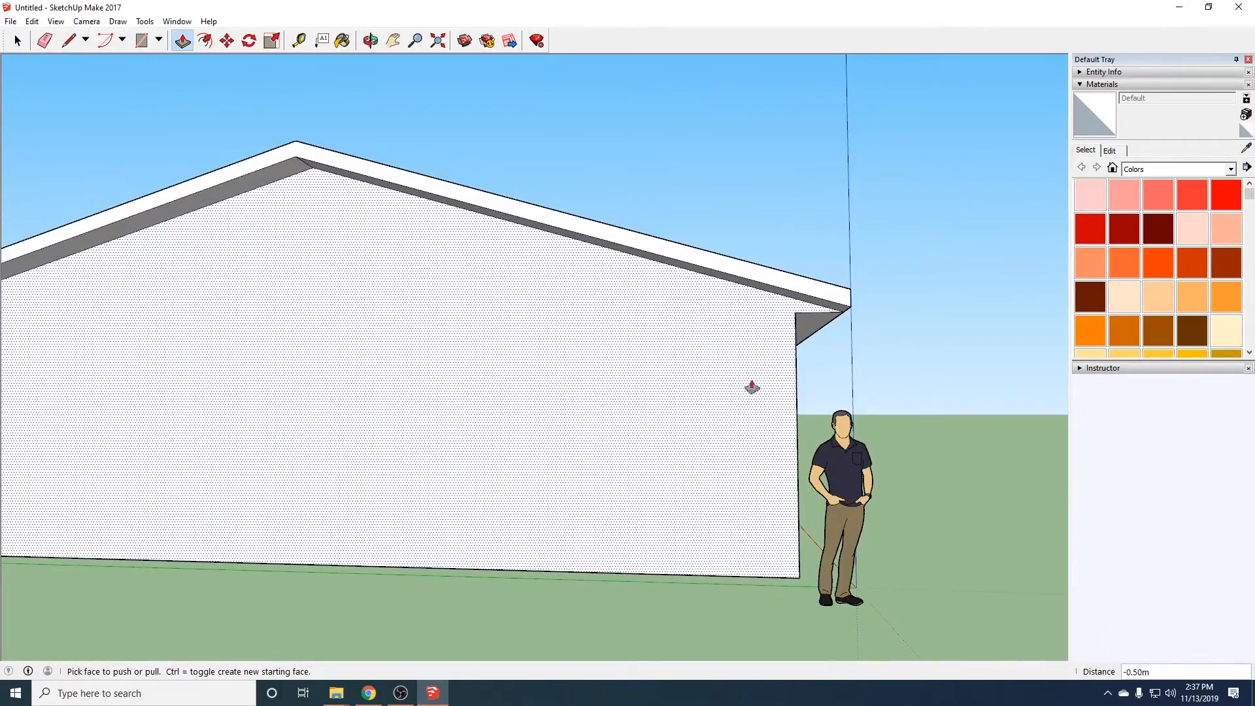
{"action": "middle_click_drag", "start_coordinate": [927, 411], "coordinate": [712, 482]}
{"action": "middle_click_drag", "start_coordinate": [953, 499], "coordinate": [588, 527]}
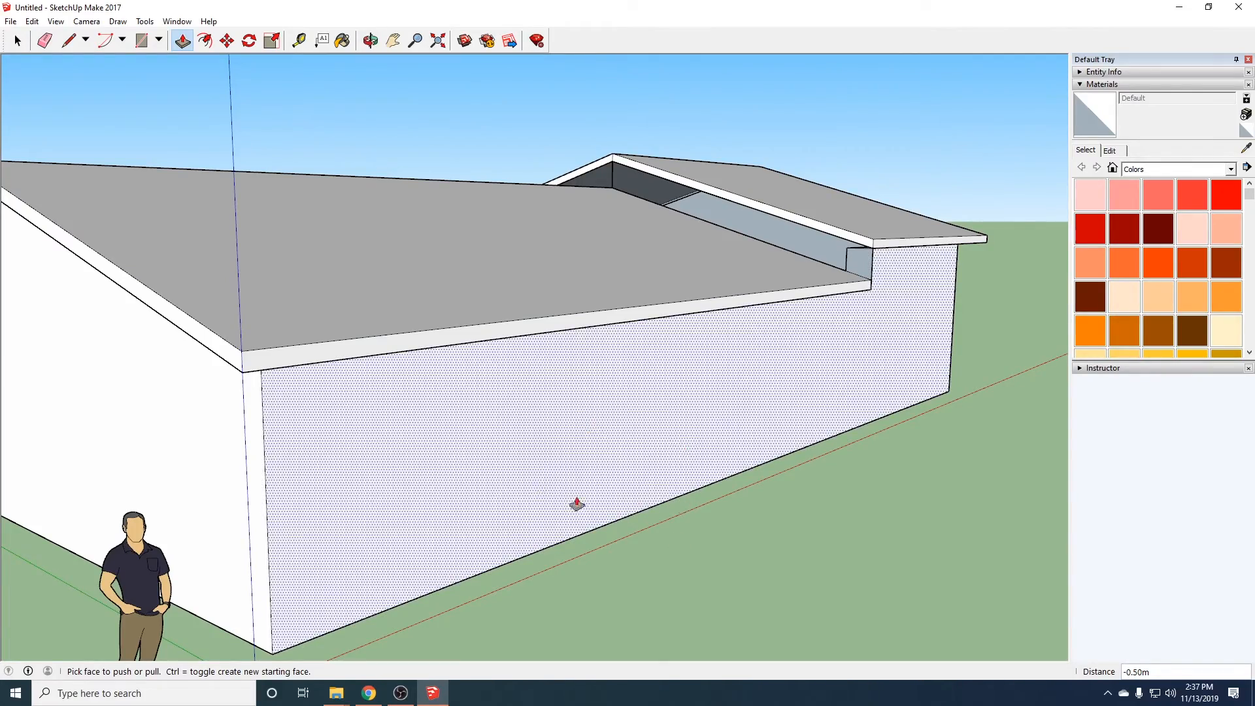
{"action": "middle_click_drag", "start_coordinate": [893, 359], "coordinate": [726, 411]}
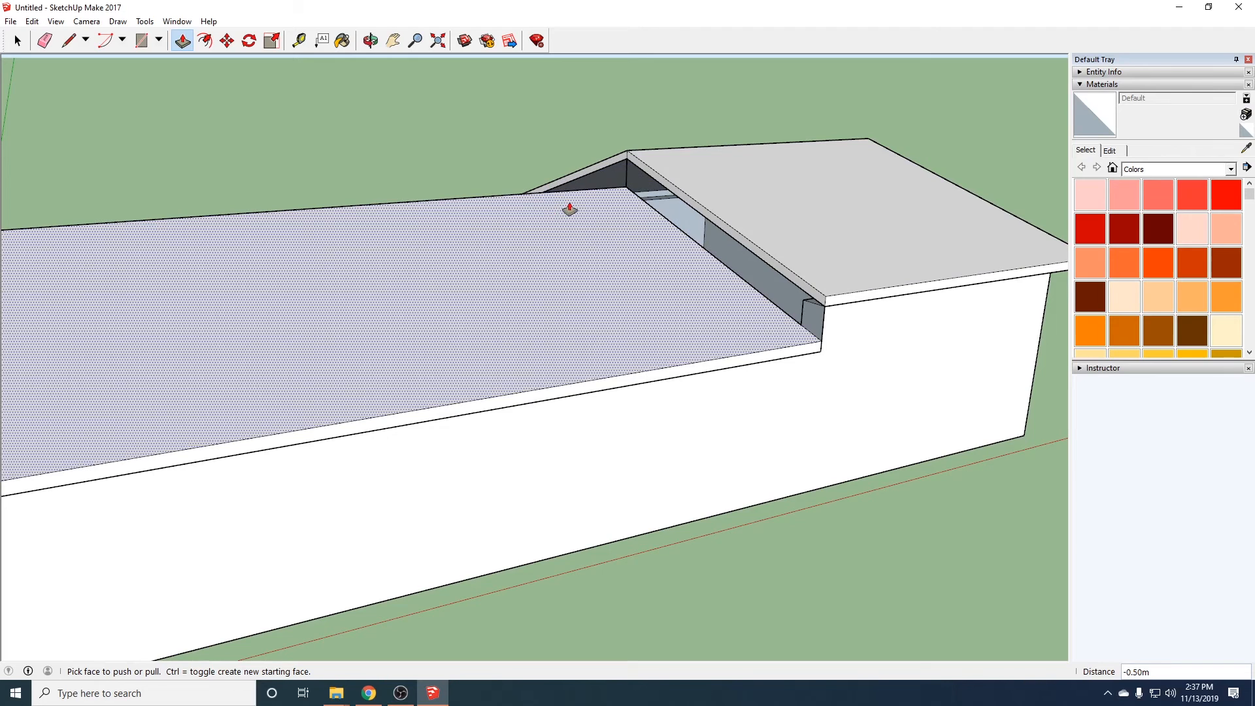
{"action": "left_click", "coordinate": [19, 43]}
{"action": "middle_click_drag", "start_coordinate": [971, 420], "coordinate": [716, 364]}
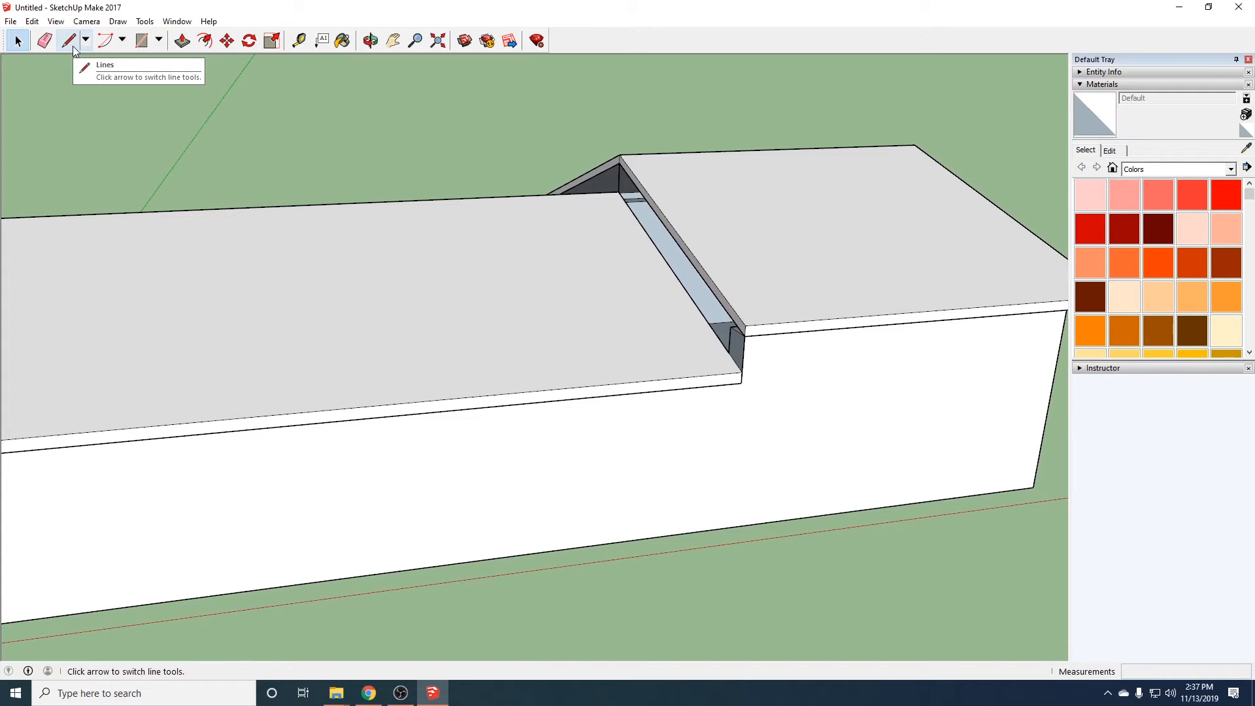
{"action": "scroll", "coordinate": [796, 415], "scroll_direction": "up", "scroll_amount": 5}
{"action": "middle_click_drag", "start_coordinate": [773, 383], "coordinate": [581, 305]}
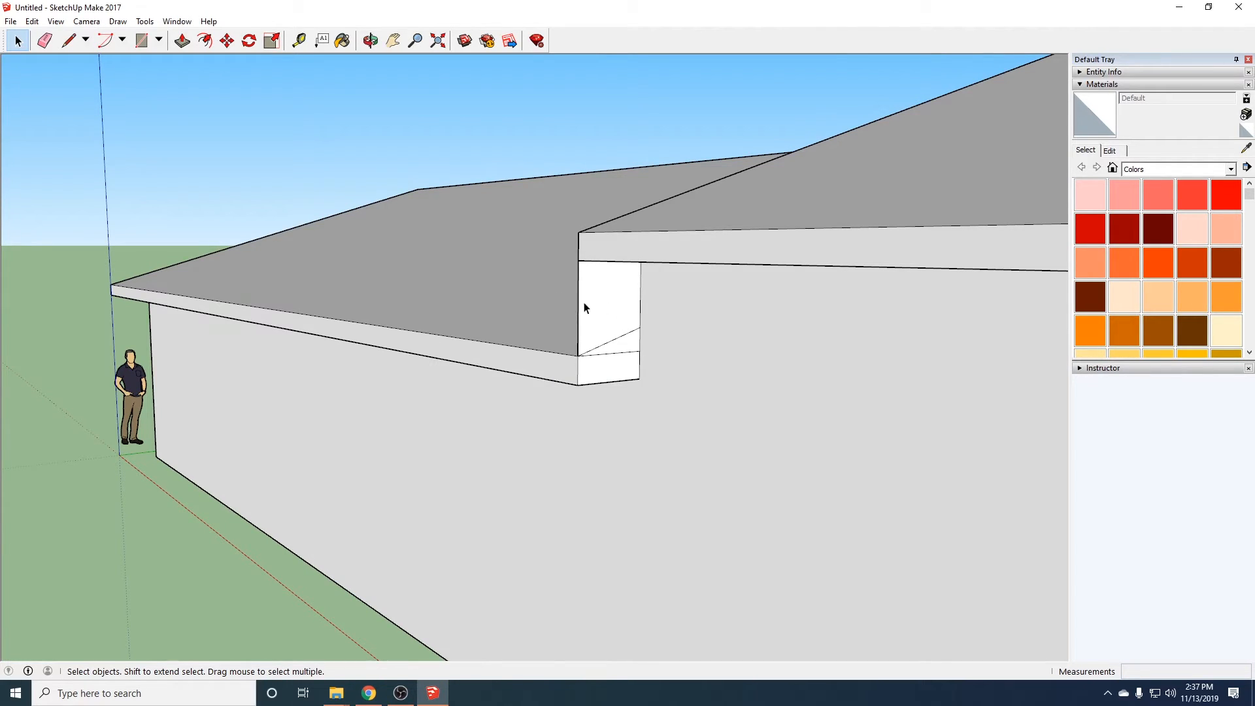
{"action": "left_click", "coordinate": [590, 312]}
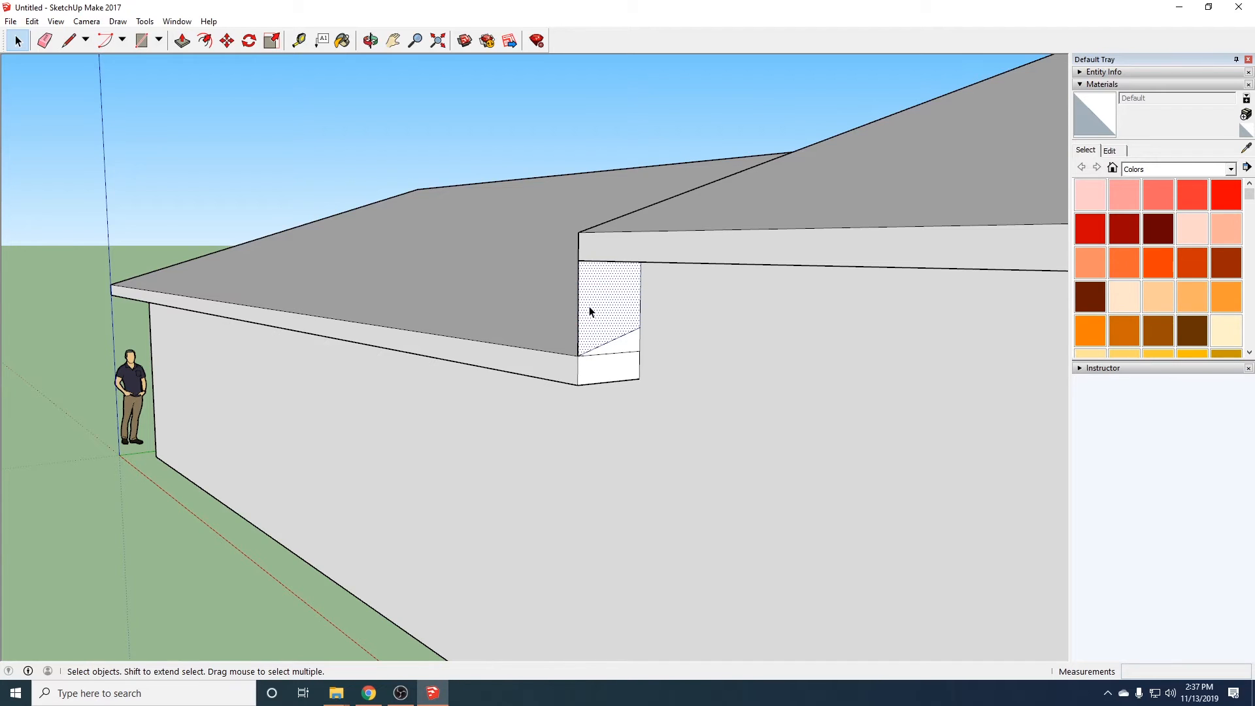
{"action": "key", "text": "Delete"}
{"action": "left_click", "coordinate": [578, 313]}
{"action": "key", "text": "Delete"}
Delete the leftover face between the two eaves at the step corner on the opposite long side
{"action": "mouse_move", "coordinate": [622, 390]}
{"action": "middle_mouse_down"}
{"action": "mouse_move", "coordinate": [829, 440]}
{"action": "mouse_move", "coordinate": [727, 400]}
{"action": "middle_mouse_up"}
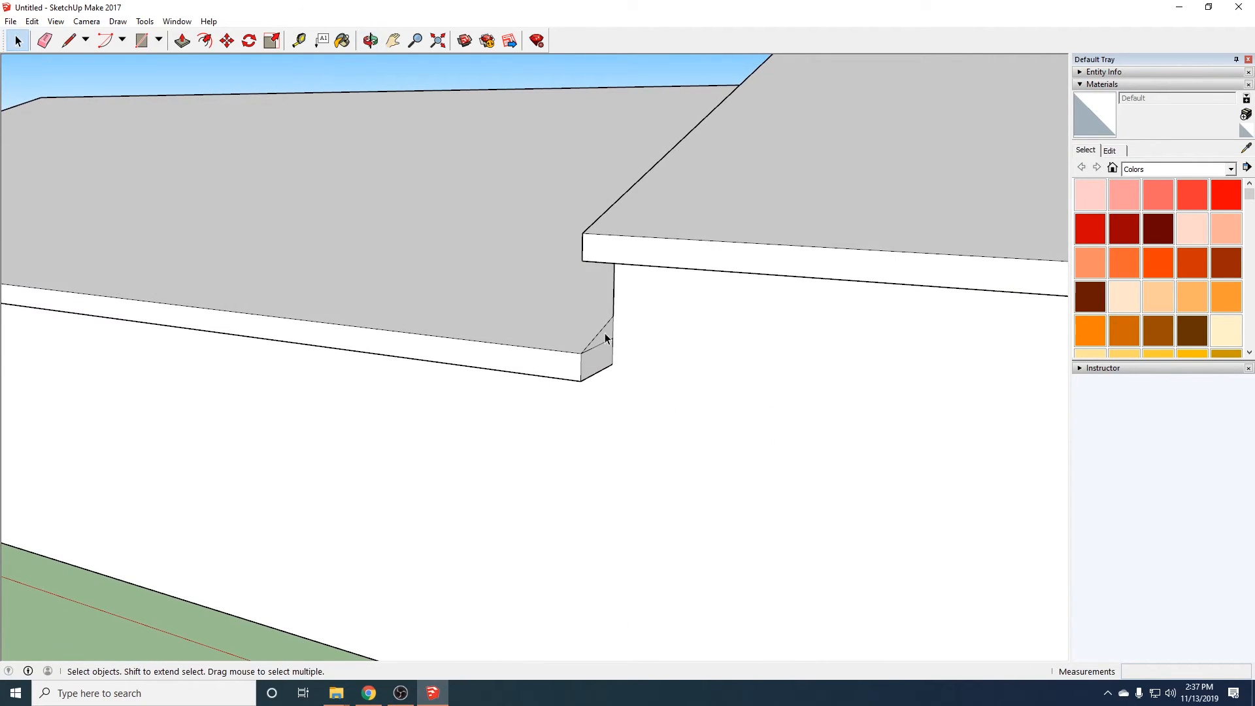
{"action": "middle_click_drag", "start_coordinate": [549, 272], "coordinate": [769, 302]}
{"action": "scroll", "coordinate": [654, 266], "scroll_direction": "down", "scroll_amount": 2}
{"action": "middle_click_drag", "start_coordinate": [523, 224], "coordinate": [925, 497]}
{"action": "scroll", "coordinate": [825, 367], "scroll_direction": "up", "scroll_amount": 6}
{"action": "middle_click_drag", "start_coordinate": [826, 414], "coordinate": [659, 336]}
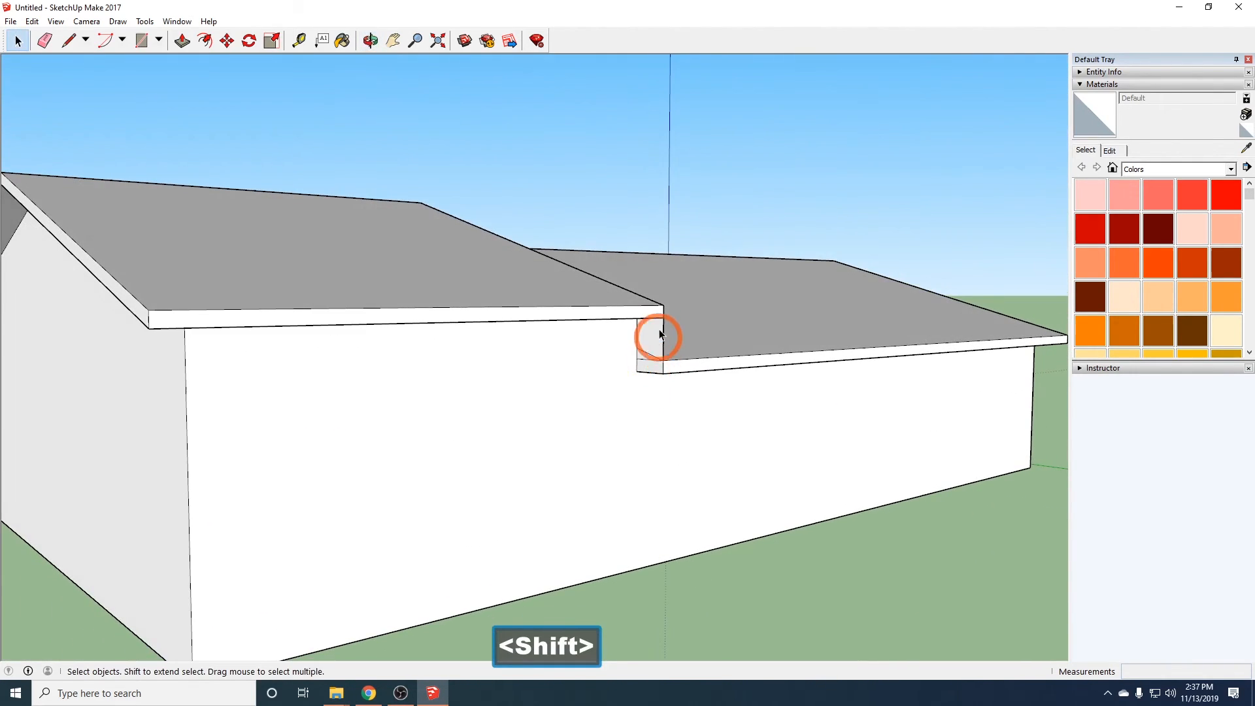
{"action": "scroll", "coordinate": [659, 336], "scroll_direction": "up", "scroll_amount": 2}
{"action": "left_click", "coordinate": [641, 344]}
{"action": "key", "text": "Delete"}
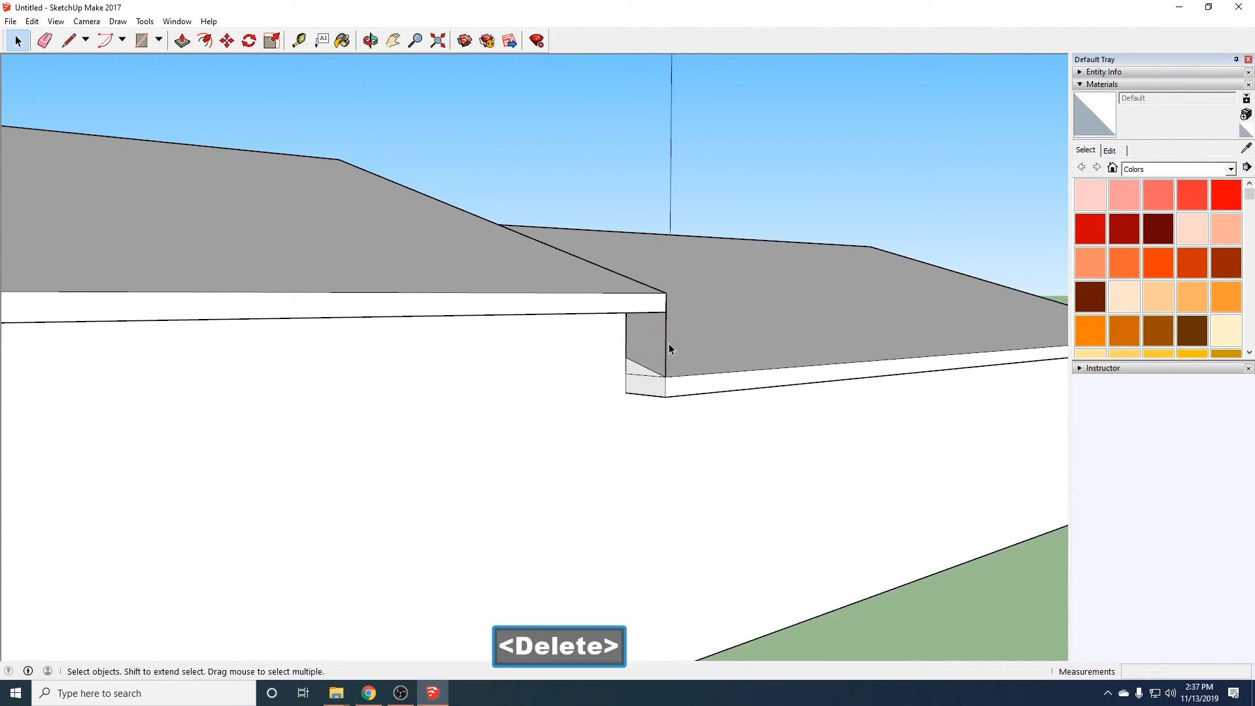
Trace the short vertical wall edge between the two roofs at the opposite long side's step corner to close that half of the gable
{"action": "middle_click_drag", "start_coordinate": [666, 343], "coordinate": [163, 442]}
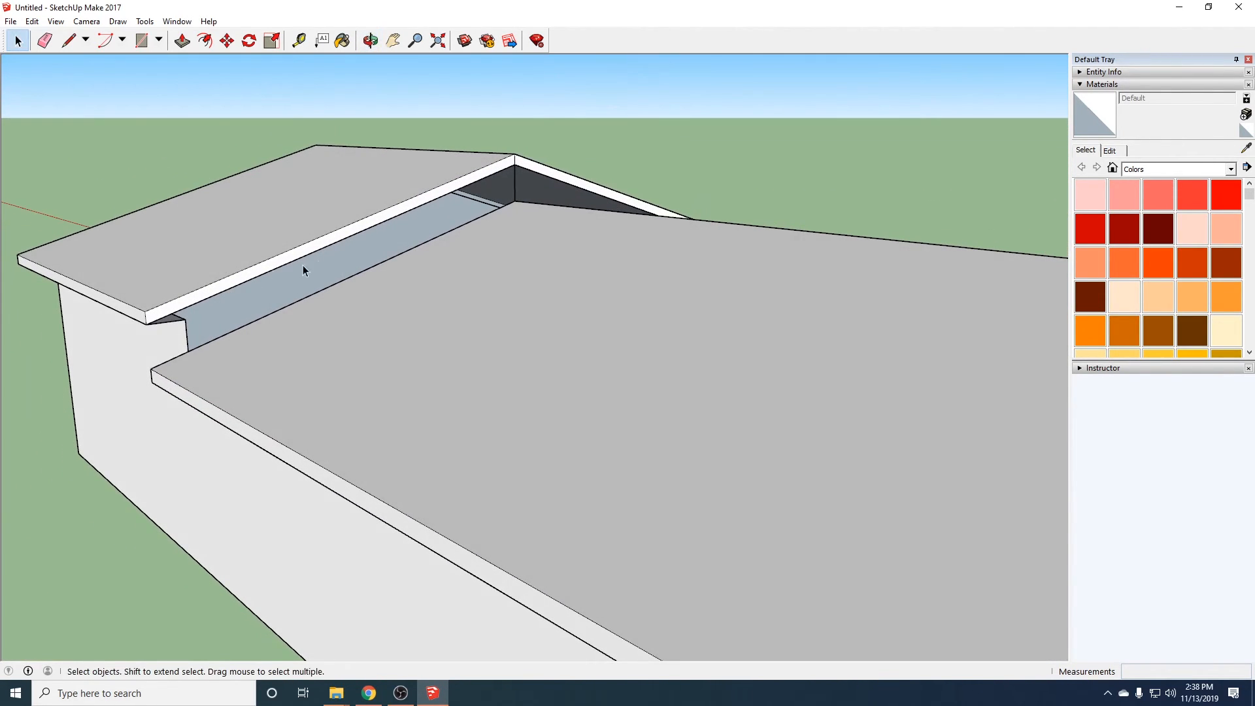
{"action": "left_click", "coordinate": [68, 42]}
{"action": "scroll", "coordinate": [209, 340], "scroll_direction": "up", "scroll_amount": 3}
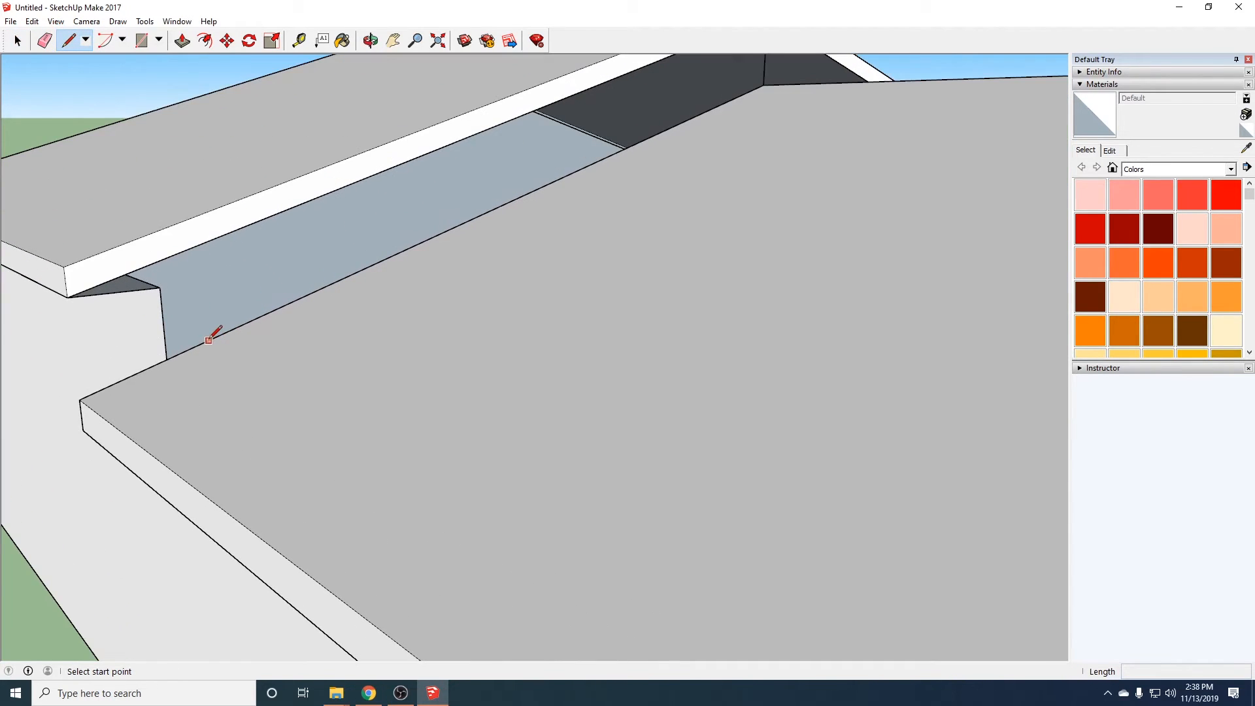
{"action": "left_click", "coordinate": [160, 287]}
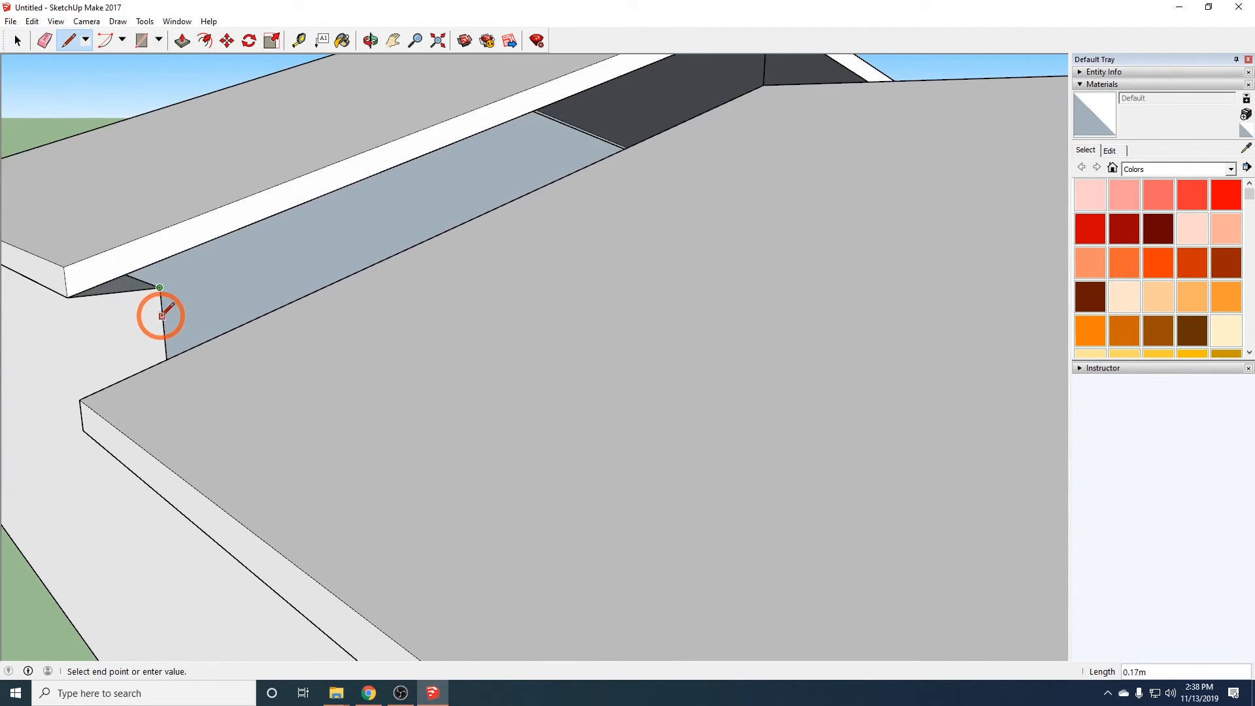
{"action": "mouse_move", "coordinate": [165, 348]}
{"action": "middle_mouse_down"}
{"action": "mouse_move", "coordinate": [236, 308]}
{"action": "mouse_move", "coordinate": [168, 270]}
{"action": "middle_mouse_up"}
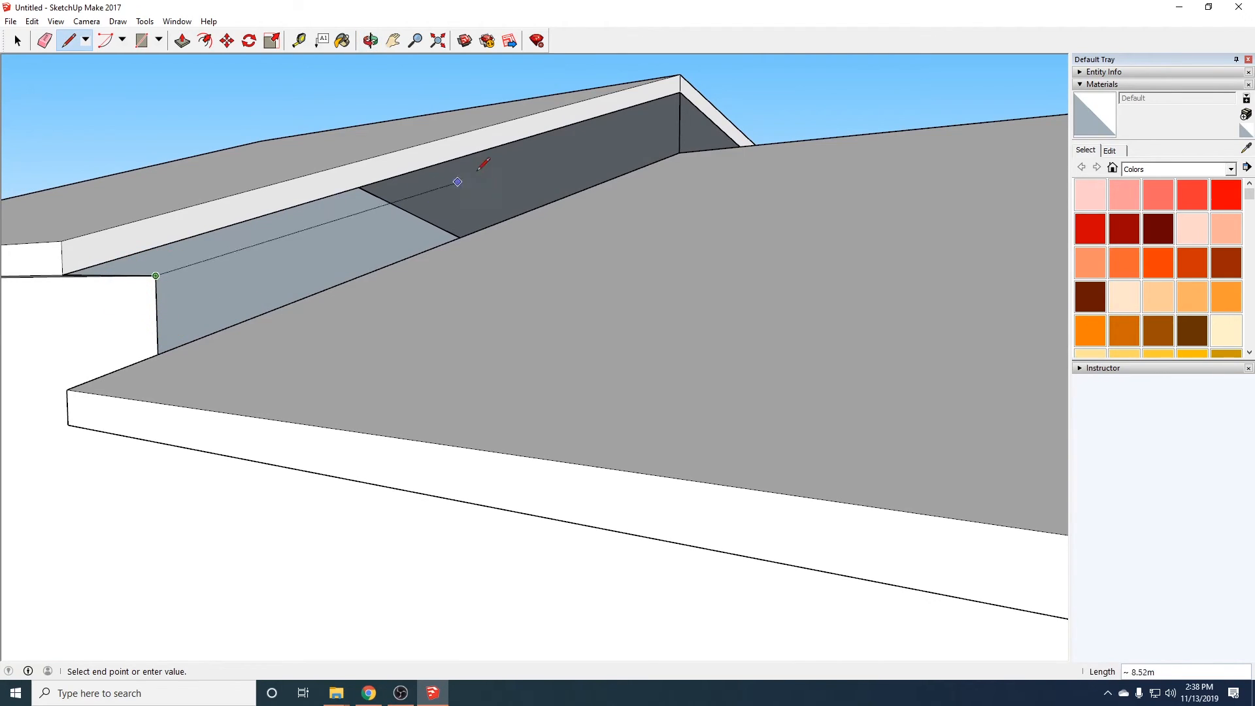
{"action": "left_click", "coordinate": [157, 353]}
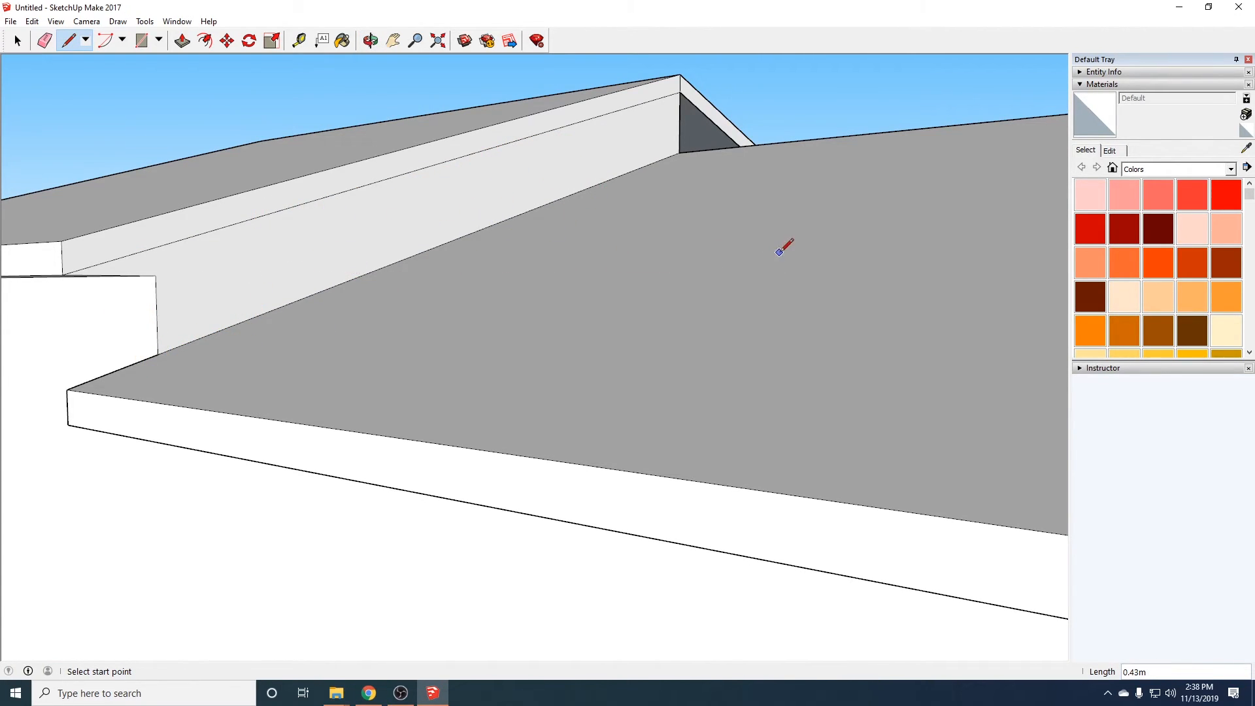
Close the other half of the open gable with a line at the wall corner between the roofs on the red-axis side
{"action": "middle_click_drag", "start_coordinate": [780, 252], "coordinate": [477, 342]}
{"action": "middle_click_drag", "start_coordinate": [810, 314], "coordinate": [141, 393], "text": "shift"}
{"action": "middle_click_drag", "start_coordinate": [142, 393], "coordinate": [377, 277]}
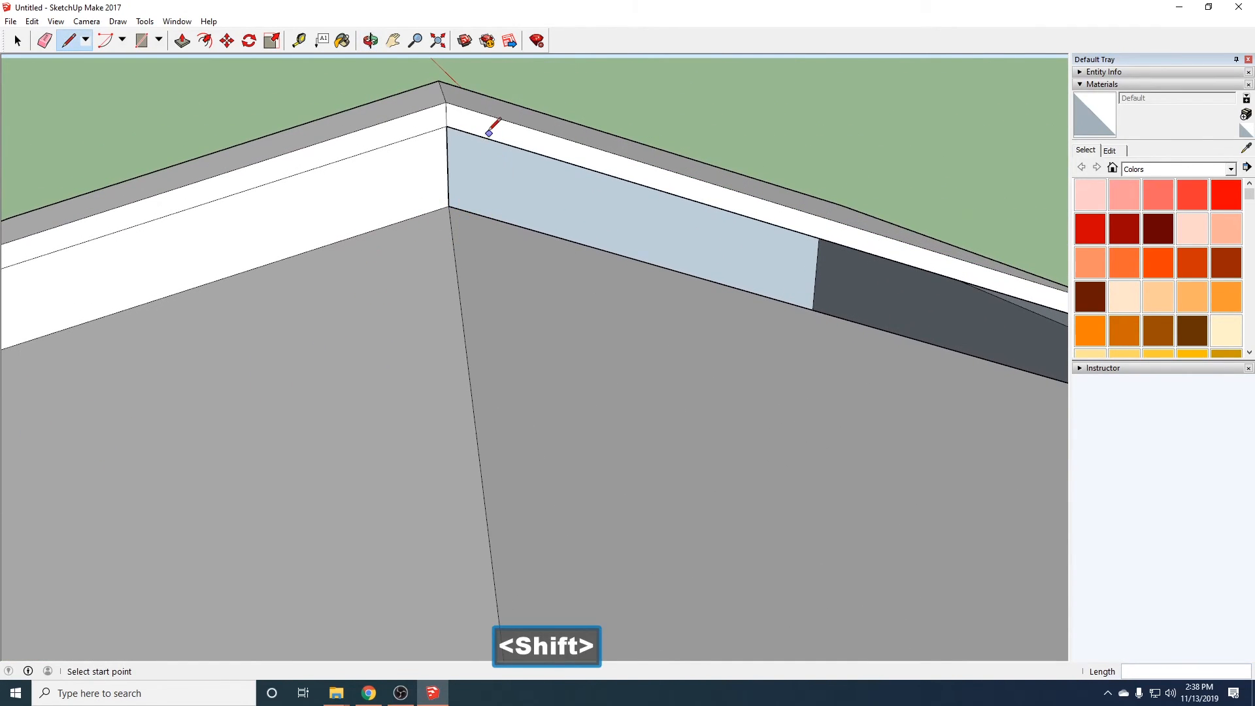
{"action": "middle_click_drag", "start_coordinate": [813, 422], "coordinate": [445, 438]}
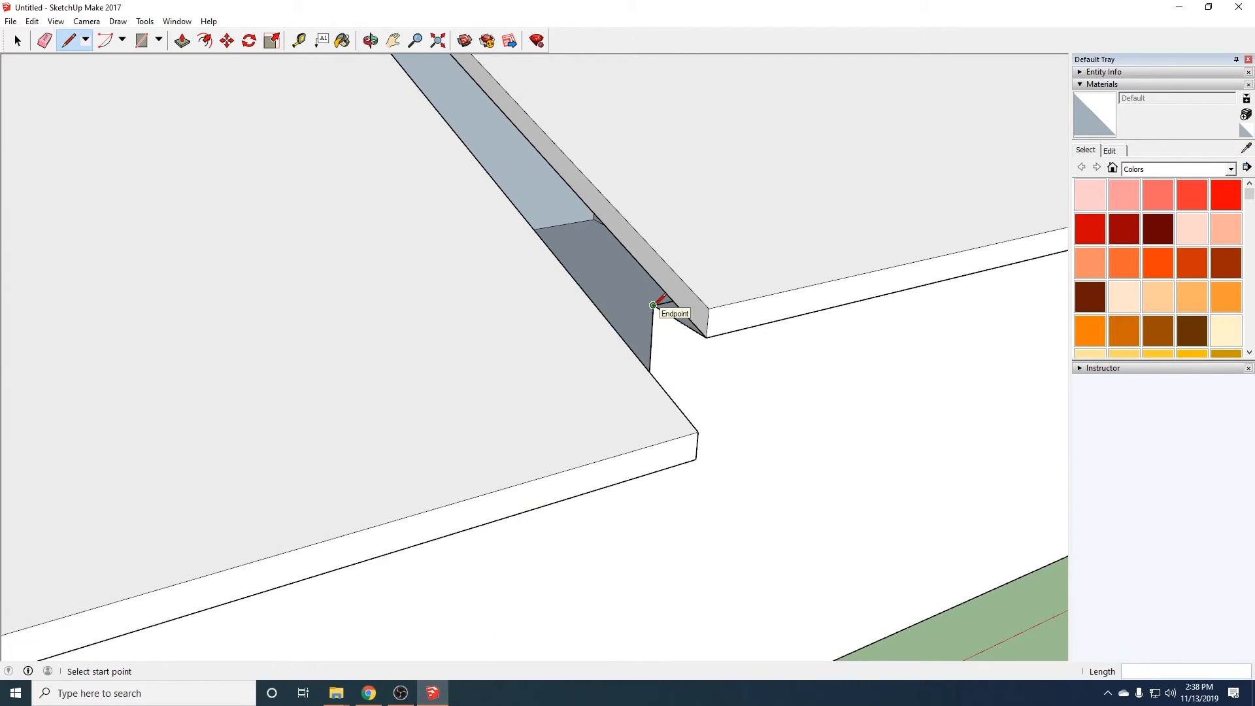
{"action": "left_click", "coordinate": [706, 337]}
{"action": "middle_click_drag", "start_coordinate": [644, 358], "coordinate": [535, 178]}
{"action": "middle_click_drag", "start_coordinate": [228, 210], "coordinate": [263, 285]}
{"action": "middle_click_drag", "start_coordinate": [244, 235], "coordinate": [417, 411], "text": "shift"}
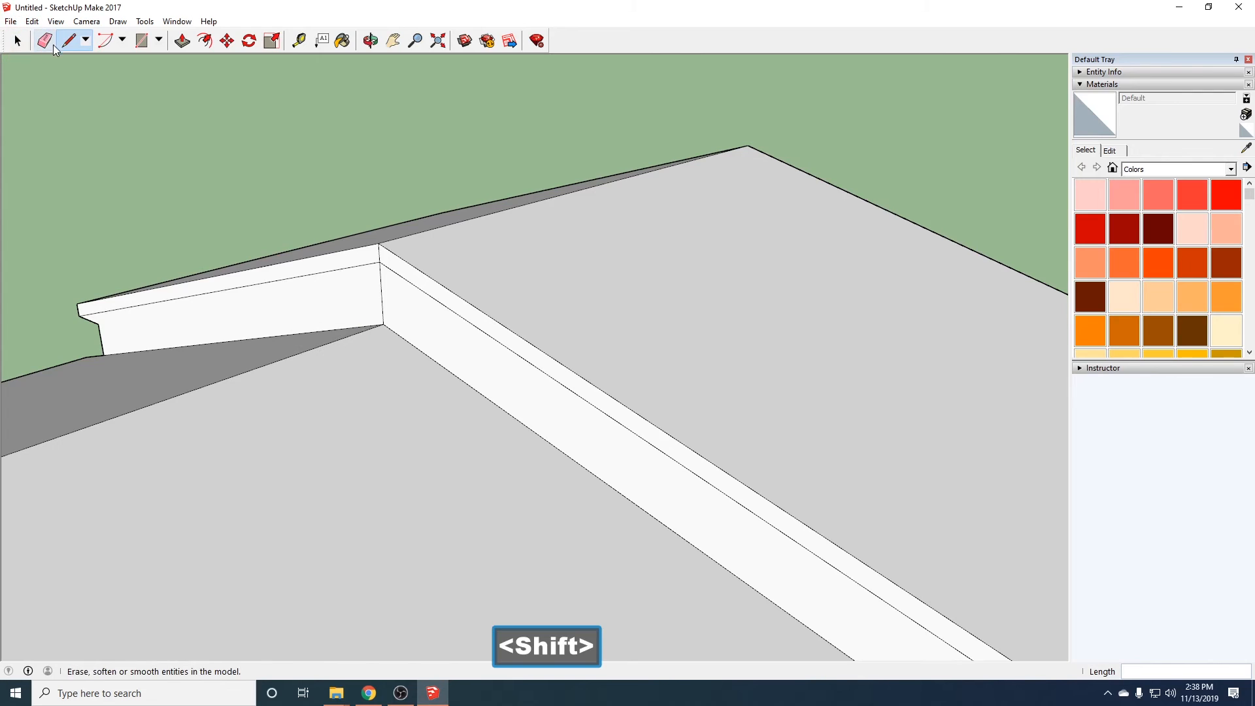
Erase the vertical edge below the ridge that splits the gable wall above the lower roof
{"action": "left_click", "coordinate": [45, 42]}
{"action": "left_click", "coordinate": [356, 302]}
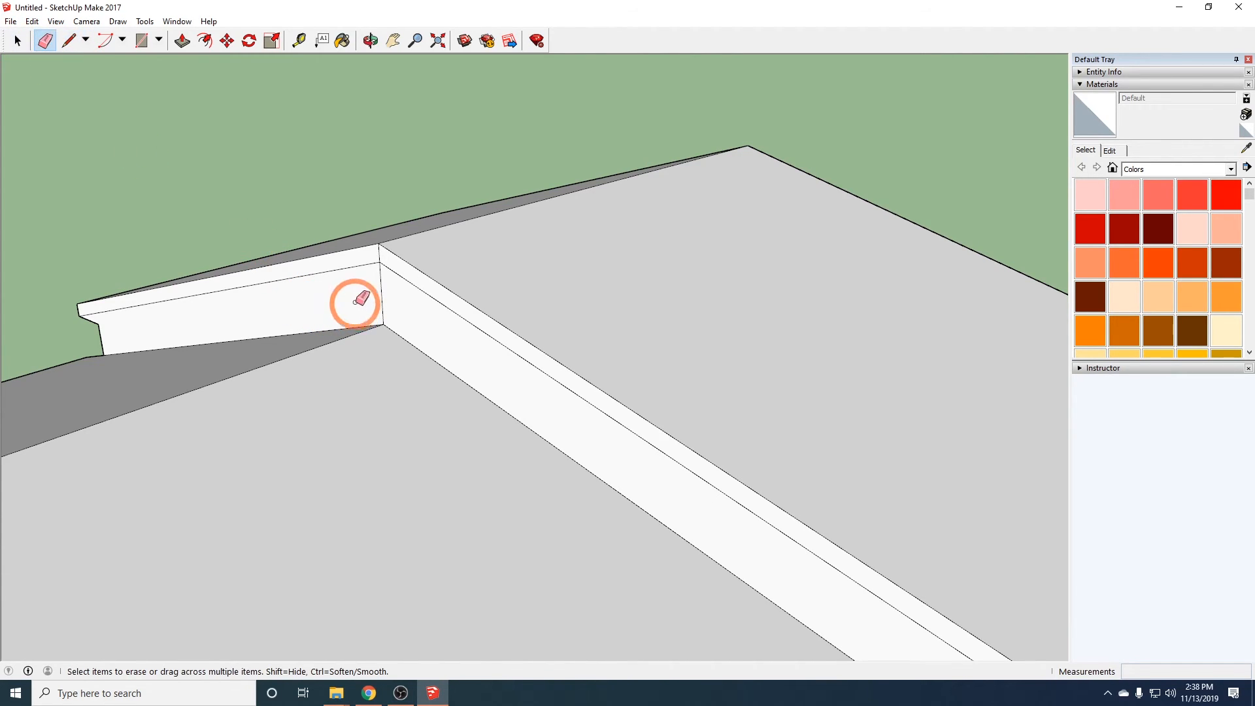
{"action": "middle_click_drag", "start_coordinate": [667, 516], "coordinate": [276, 253], "text": "shift"}
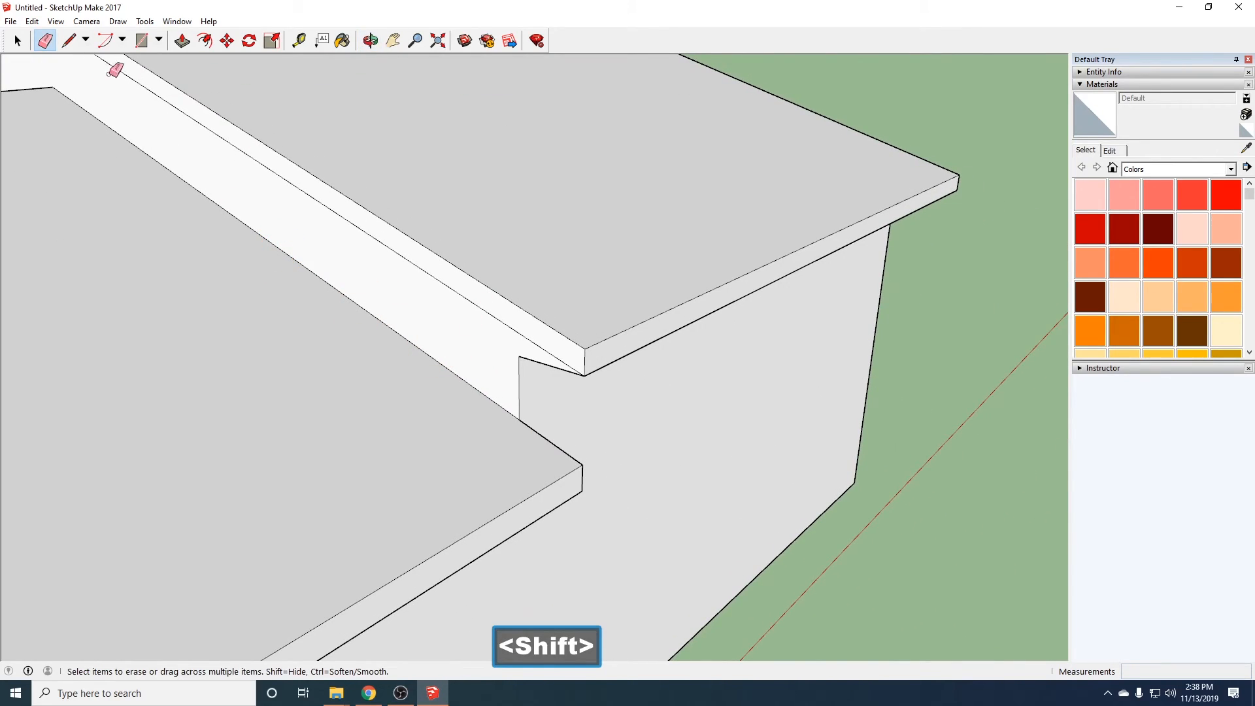
Push the gable wall above the lower roof inward 0.5 m beneath the higher roof's overhang
{"action": "left_click", "coordinate": [182, 40]}
{"action": "left_click", "coordinate": [168, 266]}
{"action": "middle_click_drag", "start_coordinate": [388, 381], "coordinate": [483, 468]}
{"action": "left_click_drag", "start_coordinate": [463, 367], "coordinate": [485, 347]}
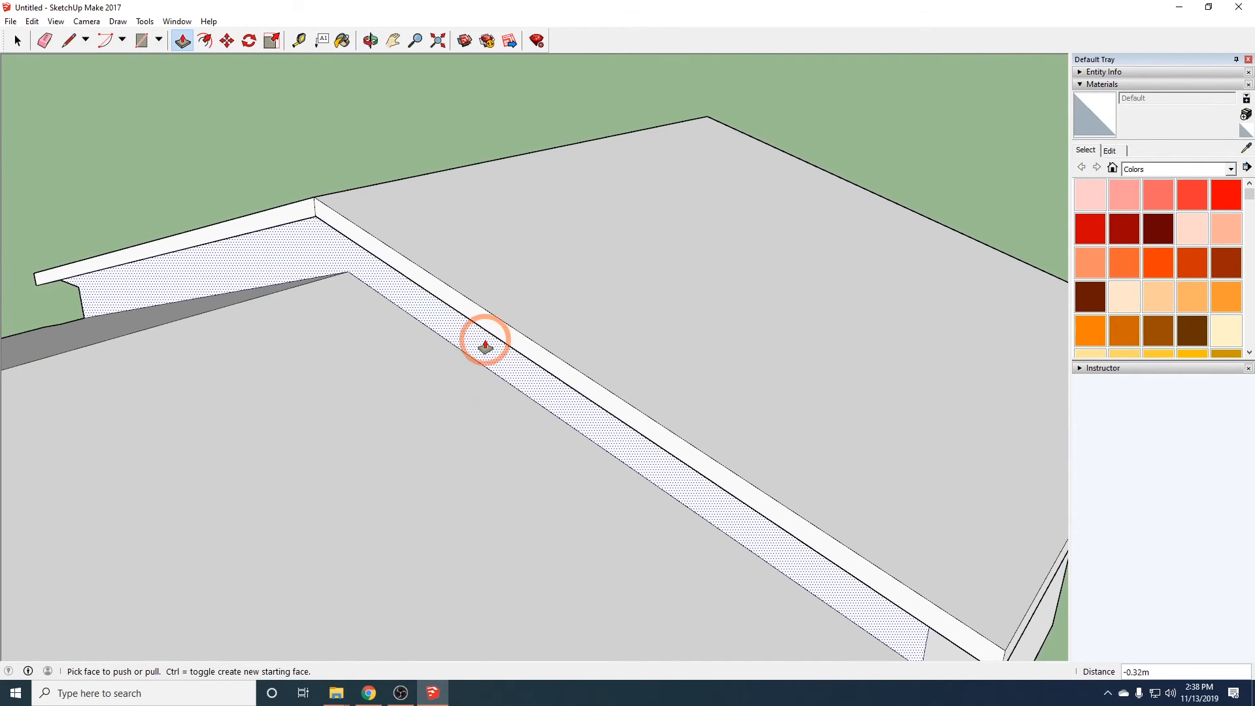
{"action": "type", "text": ".5"}
{"action": "key", "text": "Return"}
{"action": "middle_click_drag", "start_coordinate": [650, 561], "coordinate": [493, 434]}
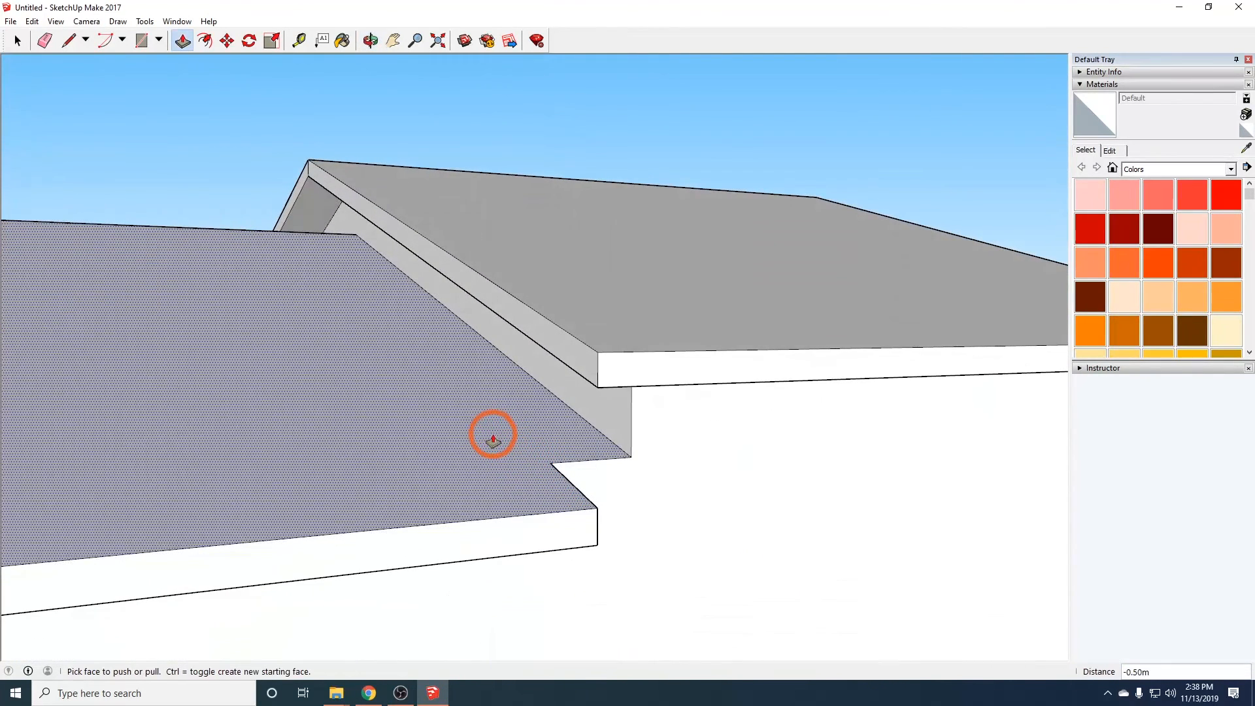
Erase the extra line across the lower eave's end face at the step corner on the red-axis side
{"action": "scroll", "coordinate": [494, 435], "scroll_direction": "down", "scroll_amount": 4}
{"action": "middle_click_drag", "start_coordinate": [644, 521], "coordinate": [470, 476], "text": "shift"}
{"action": "middle_click_drag", "start_coordinate": [549, 474], "coordinate": [277, 484]}
{"action": "middle_click_drag", "start_coordinate": [206, 442], "coordinate": [698, 417]}
{"action": "middle_click_drag", "start_coordinate": [761, 444], "coordinate": [385, 496]}
{"action": "scroll", "coordinate": [427, 483], "scroll_direction": "up", "scroll_amount": 5}
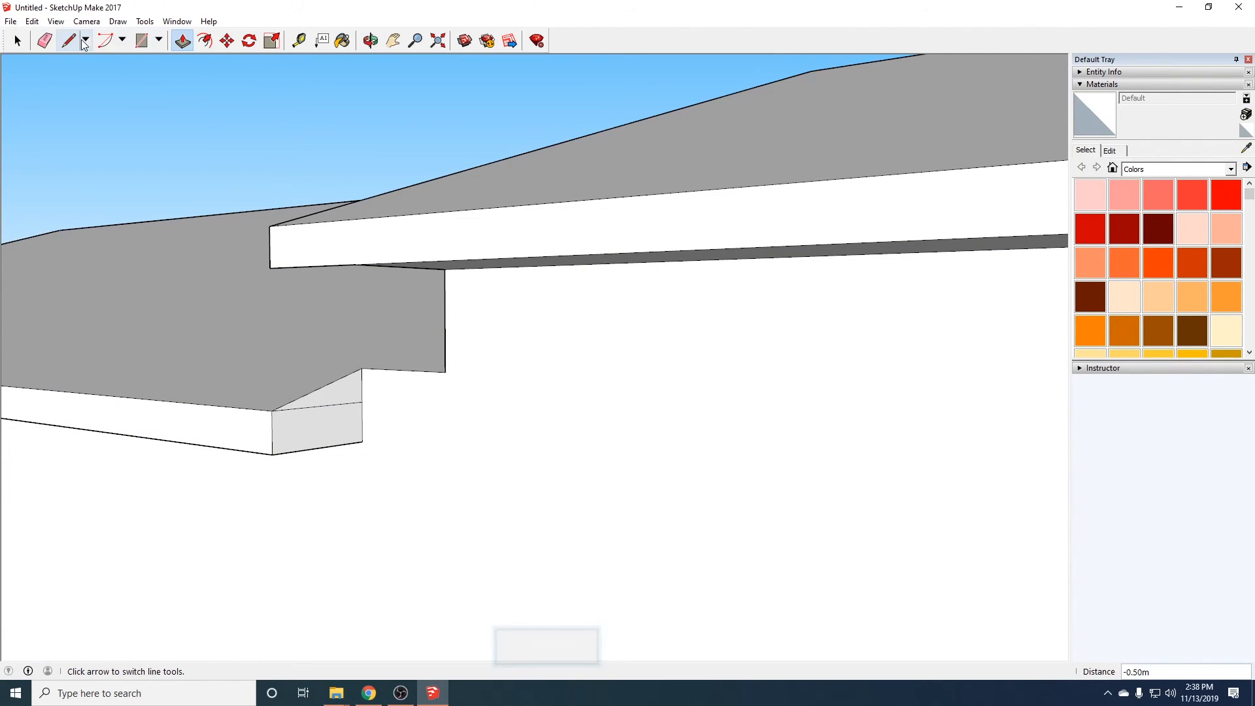
{"action": "left_click", "coordinate": [45, 41]}
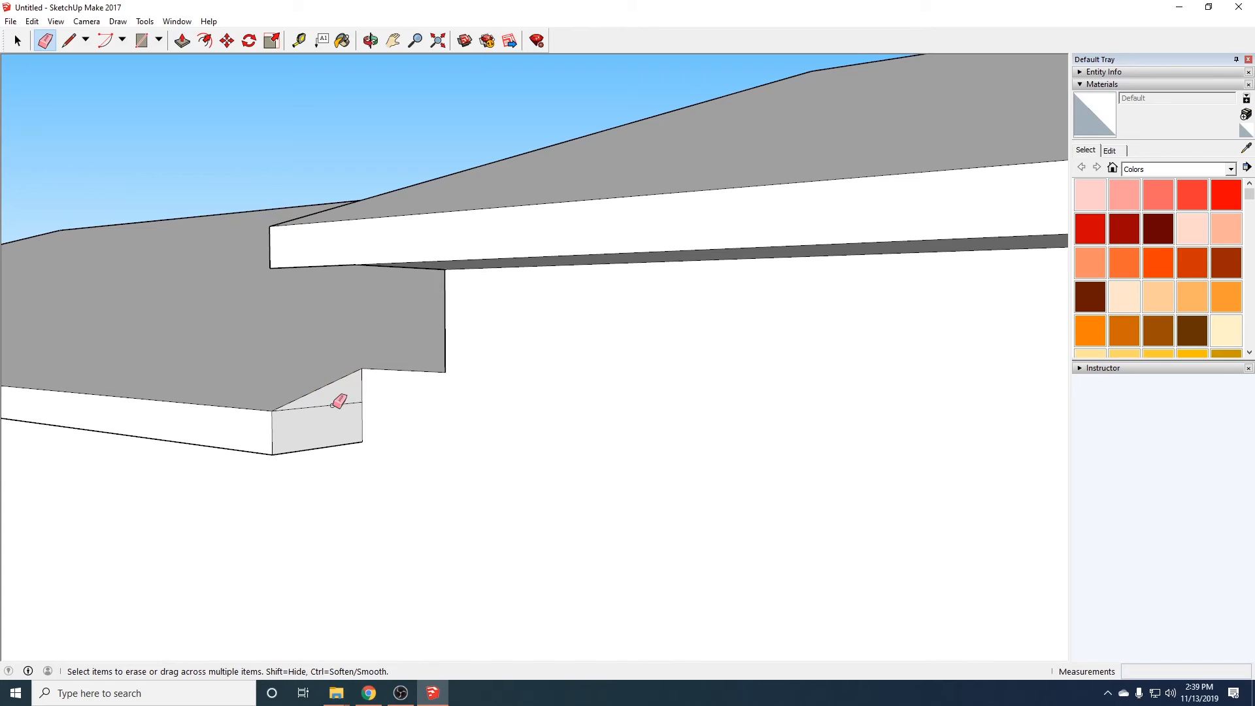
{"action": "left_click_drag", "start_coordinate": [632, 465], "coordinate": [585, 473]}
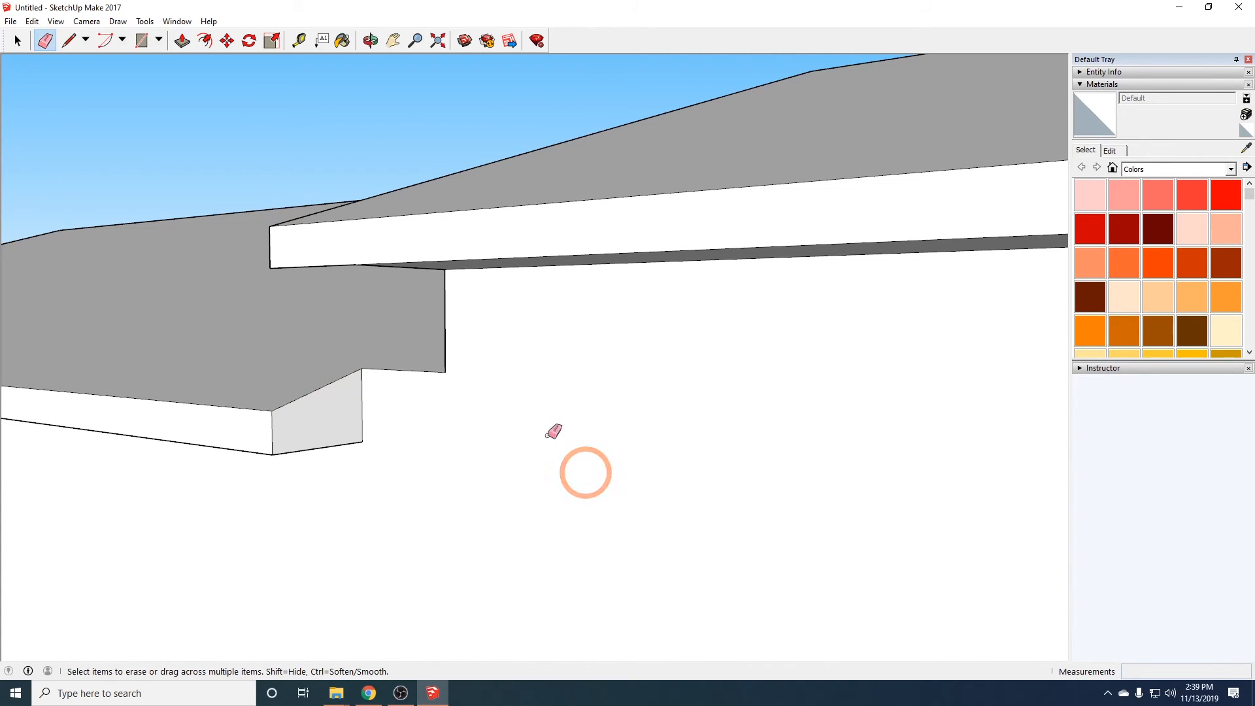
Extend the lower eave's end face on the red-axis side 0.5 m to line up with the recessed gable wall's edge
{"action": "left_click", "coordinate": [179, 44]}
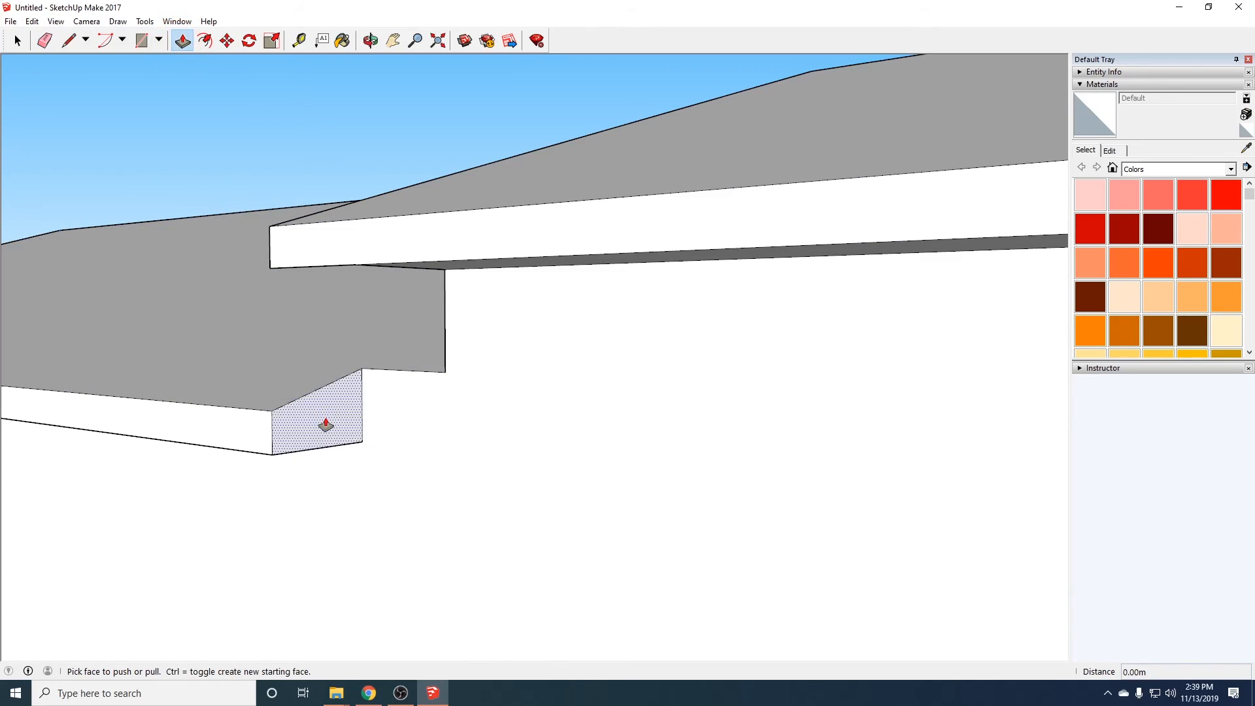
{"action": "middle_click_drag", "start_coordinate": [327, 425], "coordinate": [739, 367]}
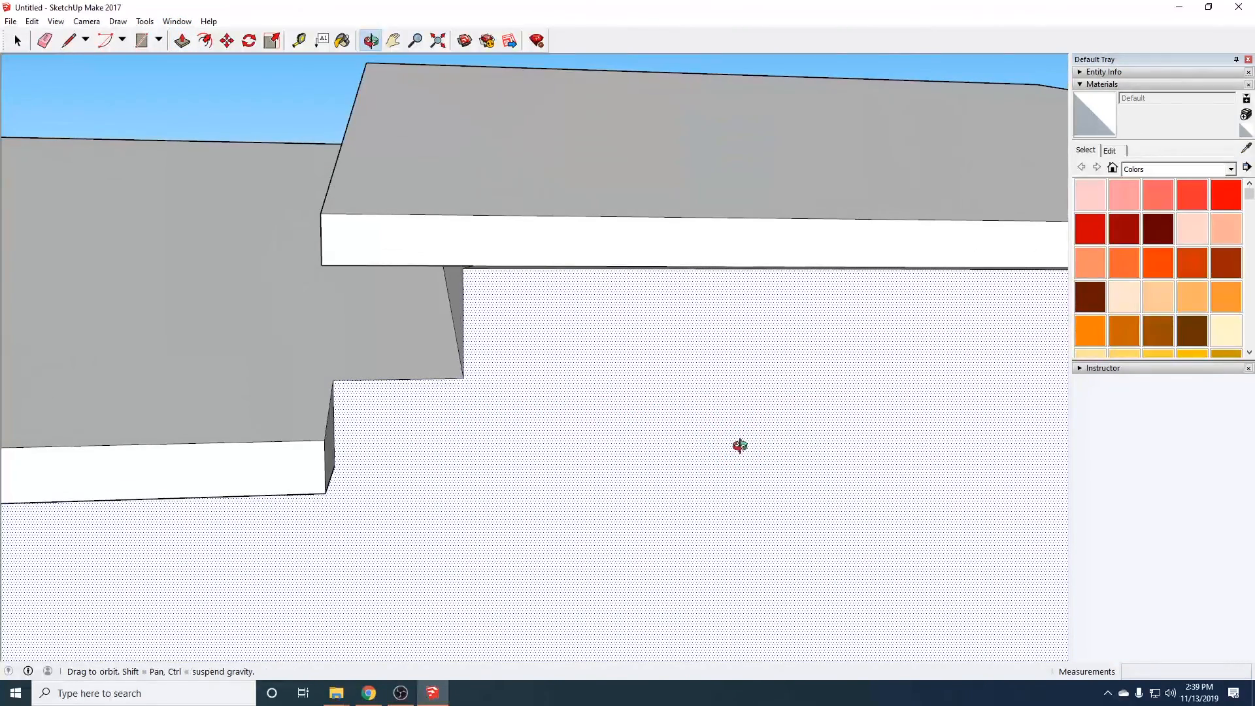
{"action": "middle_click_drag", "start_coordinate": [416, 436], "coordinate": [379, 434]}
{"action": "left_click_drag", "start_coordinate": [346, 373], "coordinate": [466, 450]}
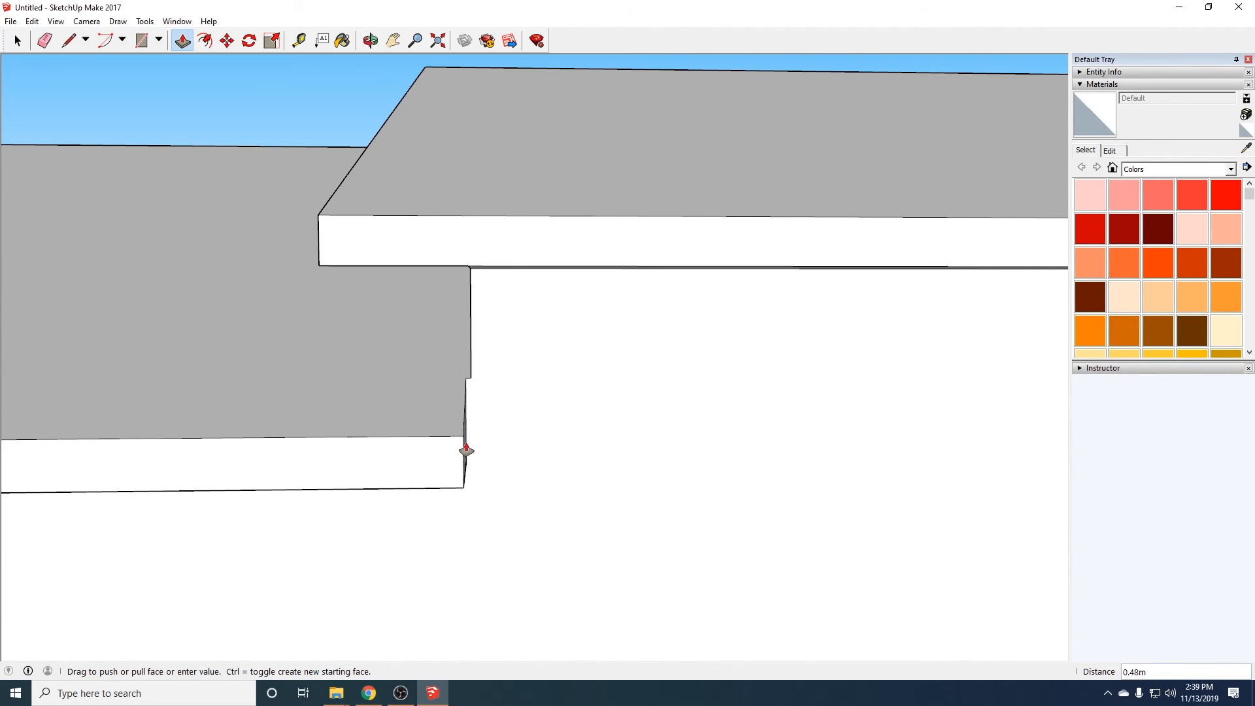
{"action": "middle_click_drag", "start_coordinate": [514, 441], "coordinate": [305, 440]}
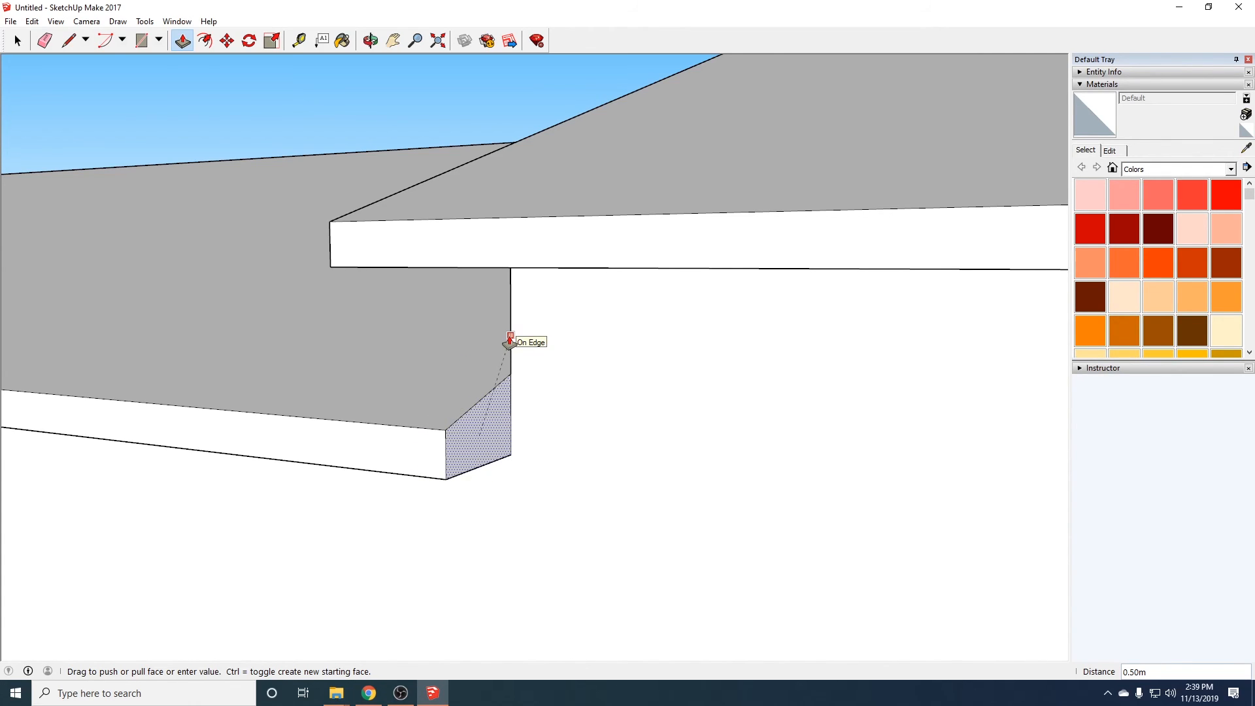
{"action": "left_click", "coordinate": [510, 340]}
Erase the extra line across the lower eave's end face at the step corner on the opposite long side
{"action": "middle_click_drag", "start_coordinate": [595, 493], "coordinate": [795, 444]}
{"action": "scroll", "coordinate": [708, 460], "scroll_direction": "down", "scroll_amount": 5}
{"action": "middle_click_drag", "start_coordinate": [813, 392], "coordinate": [325, 493], "text": "shift"}
{"action": "middle_click_drag", "start_coordinate": [618, 443], "coordinate": [45, 461]}
{"action": "middle_click_drag", "start_coordinate": [660, 487], "coordinate": [65, 474]}
{"action": "middle_click_drag", "start_coordinate": [492, 500], "coordinate": [591, 468]}
{"action": "scroll", "coordinate": [591, 392], "scroll_direction": "up", "scroll_amount": 6}
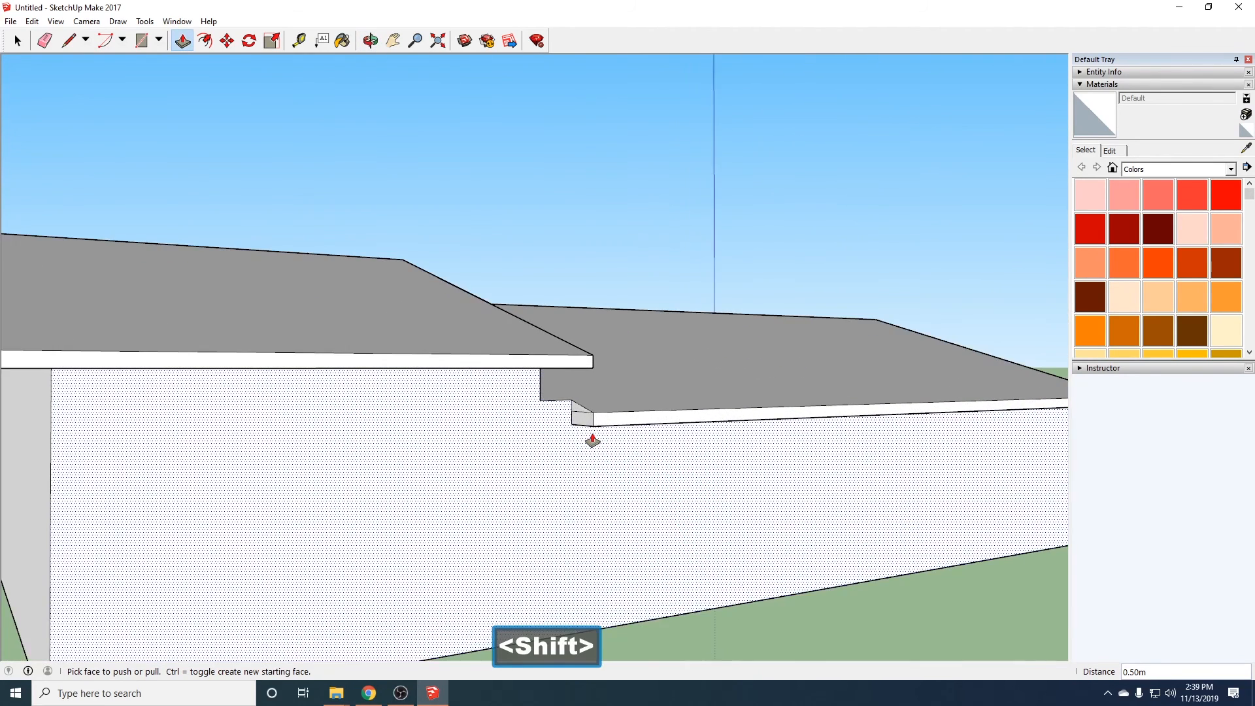
{"action": "left_click", "coordinate": [45, 40]}
{"action": "left_click", "coordinate": [564, 395]}
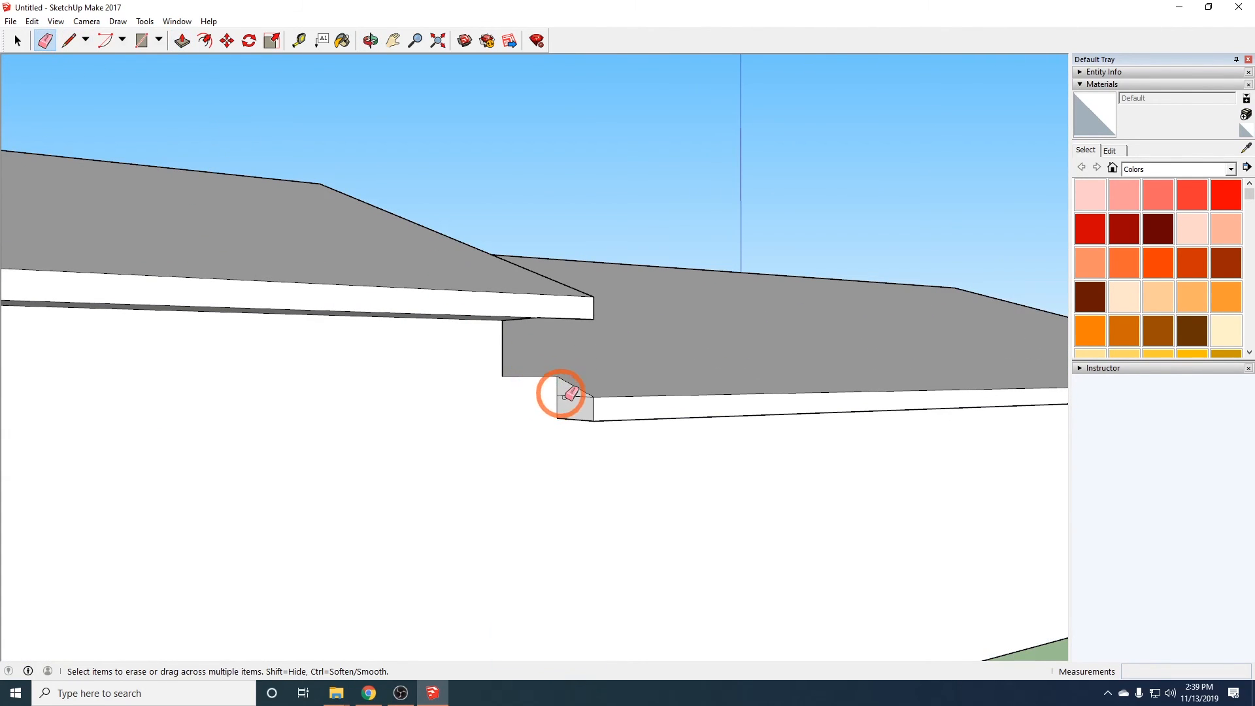
Extend the lower eave's end face on the opposite long side 0.5 m to meet the recessed gable wall
{"action": "left_click", "coordinate": [183, 42]}
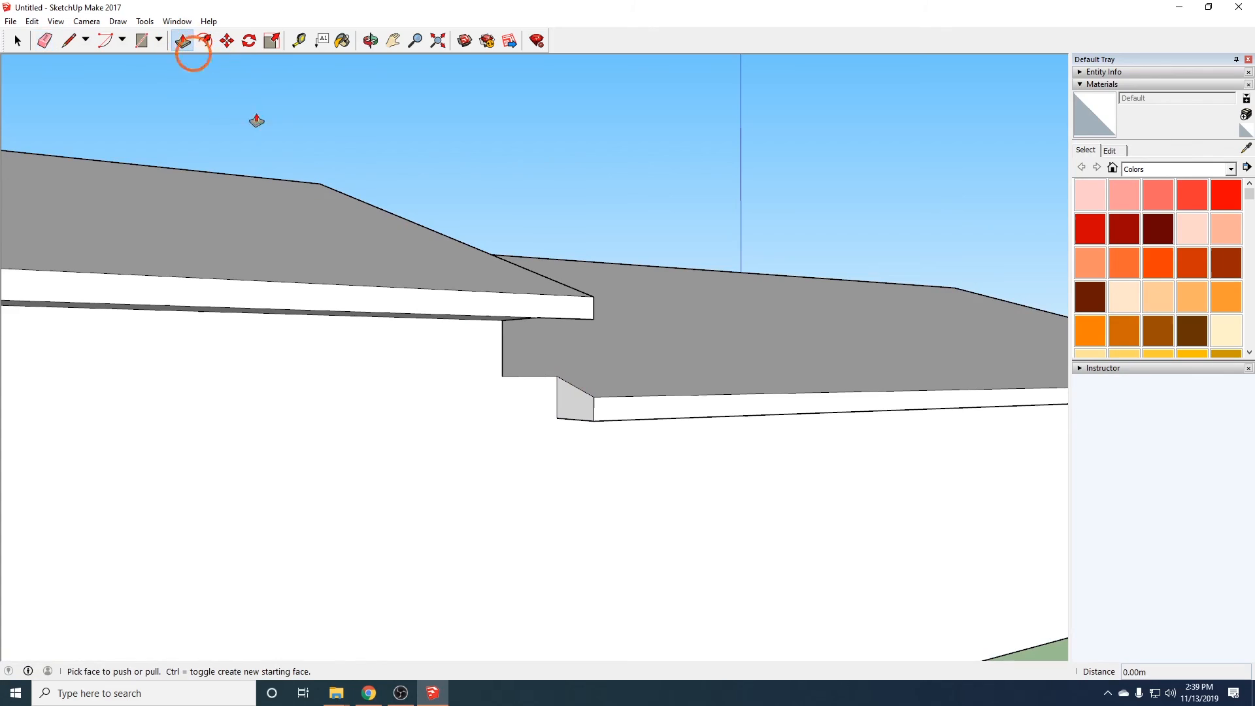
{"action": "left_click", "coordinate": [573, 407]}
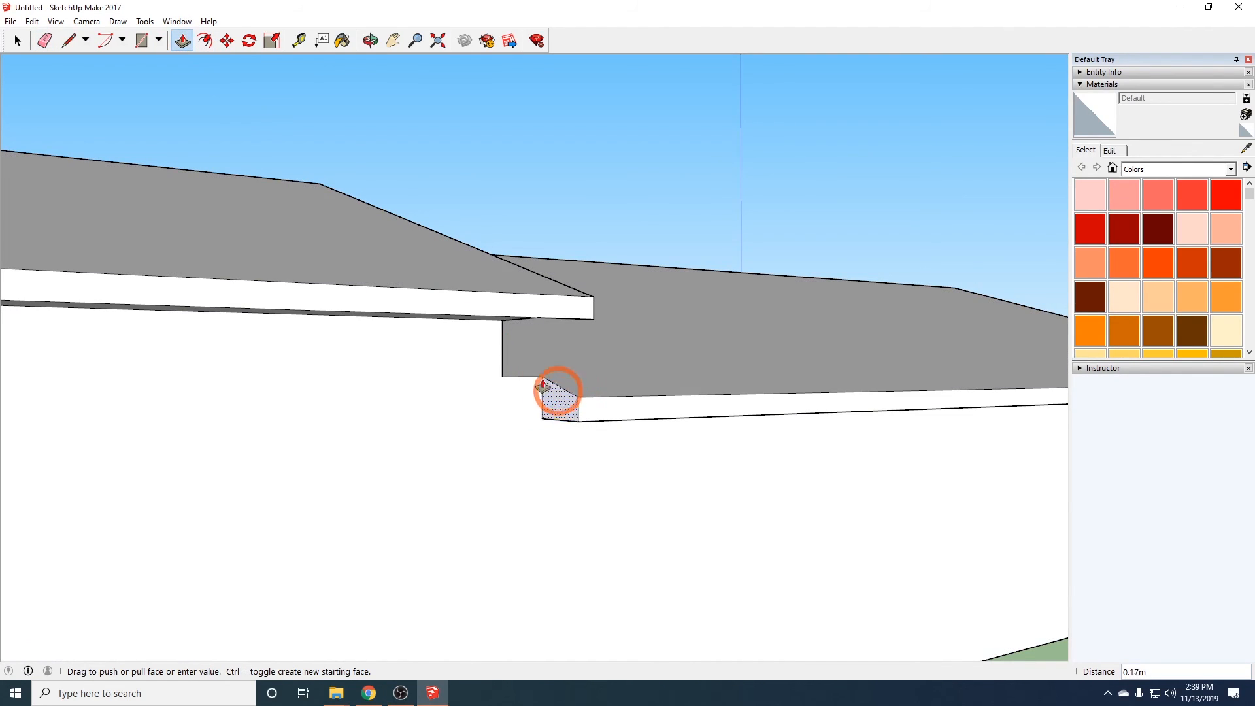
{"action": "middle_click_drag", "start_coordinate": [534, 352], "coordinate": [419, 422]}
{"action": "middle_click_drag", "start_coordinate": [470, 476], "coordinate": [463, 498]}
{"action": "scroll", "coordinate": [508, 507], "scroll_direction": "down", "scroll_amount": 6}
{"action": "middle_click_drag", "start_coordinate": [861, 559], "coordinate": [367, 552]}
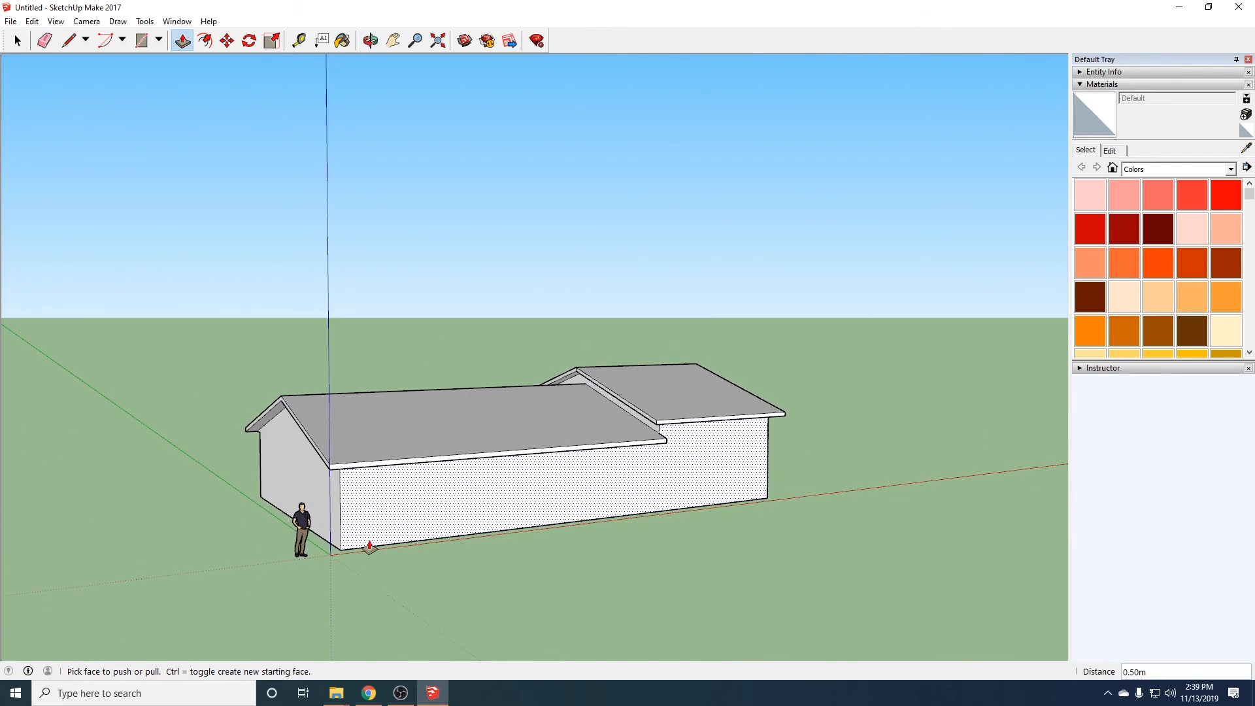